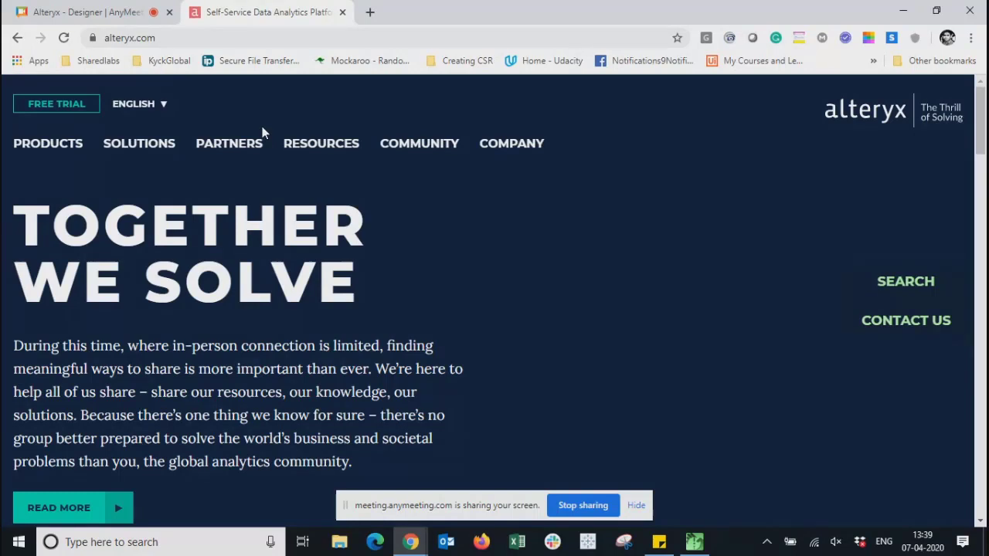
- Bring up the PRODUCTS mega menu in the alteryx.com top navigation
{"action": "mouse_move", "coordinate": [35, 147]}
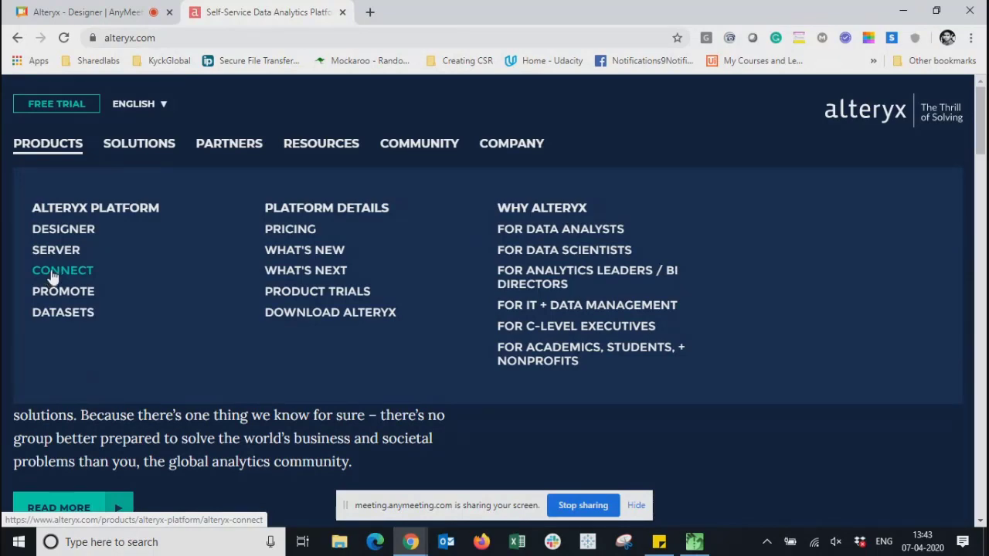
{"action": "mouse_move", "coordinate": [409, 153]}
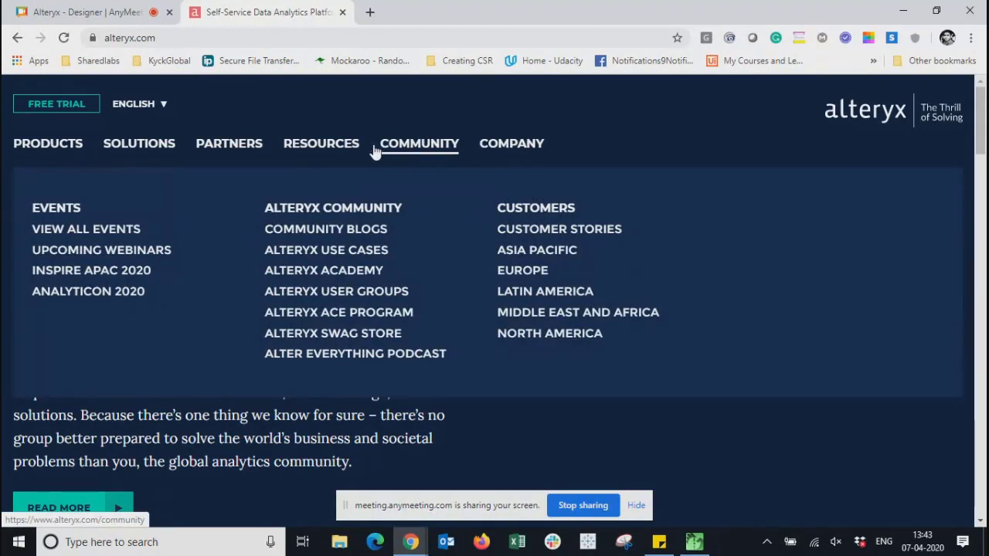
{"action": "mouse_move", "coordinate": [65, 151]}
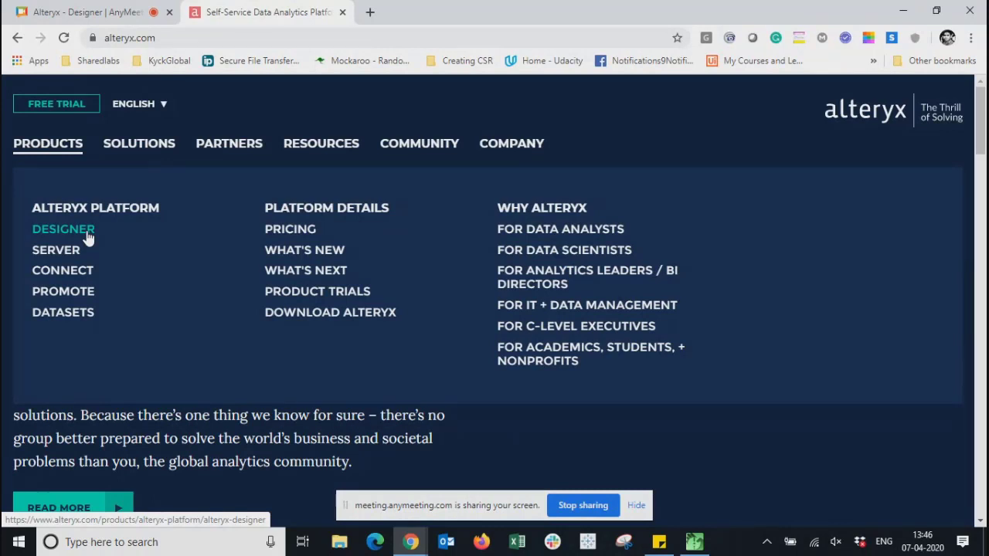
- Open the Alteryx Designer product page, skim it, and select its web address
{"action": "left_click", "coordinate": [87, 235]}
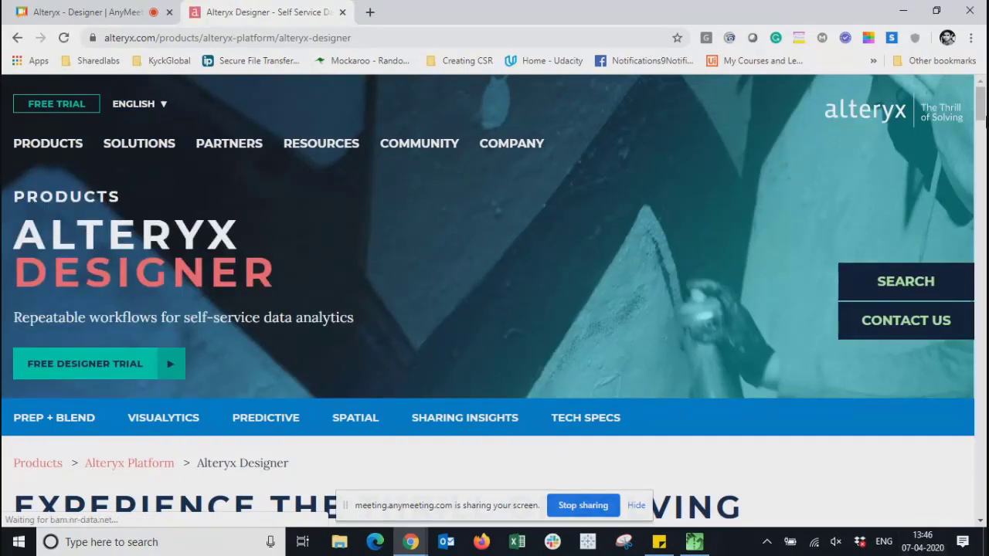
{"action": "scroll", "coordinate": [981, 104], "scroll_direction": "down", "scroll_amount": 8}
{"action": "scroll", "coordinate": [583, 282], "scroll_direction": "up", "scroll_amount": 8}
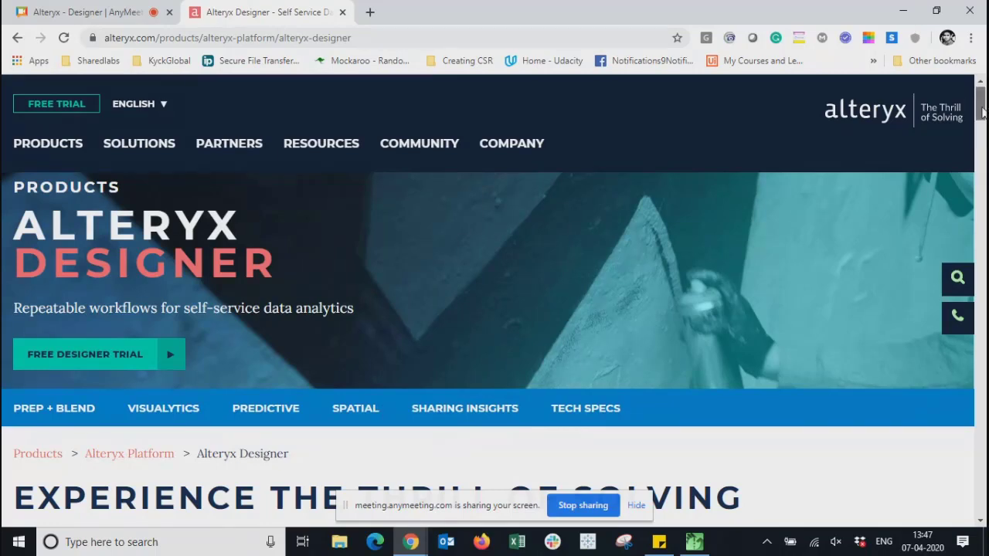
{"action": "scroll", "coordinate": [975, 136], "scroll_direction": "down", "scroll_amount": 2}
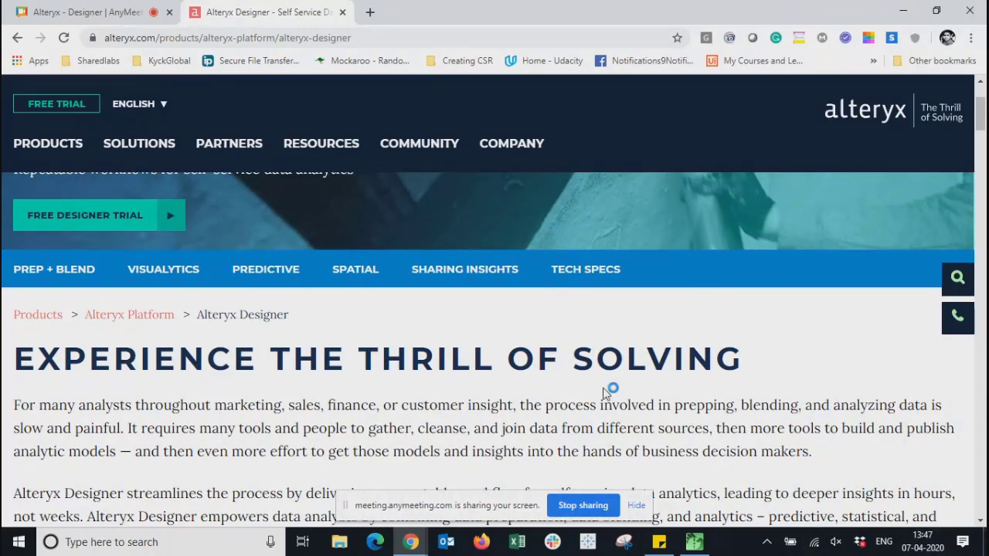
{"action": "scroll", "coordinate": [452, 278], "scroll_direction": "up", "scroll_amount": 2}
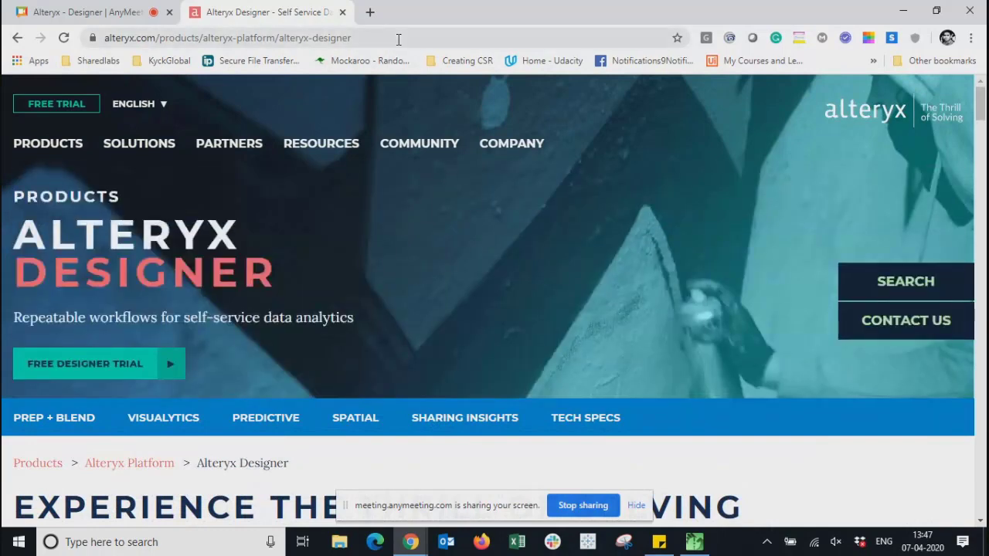
{"action": "left_click", "coordinate": [398, 38]}
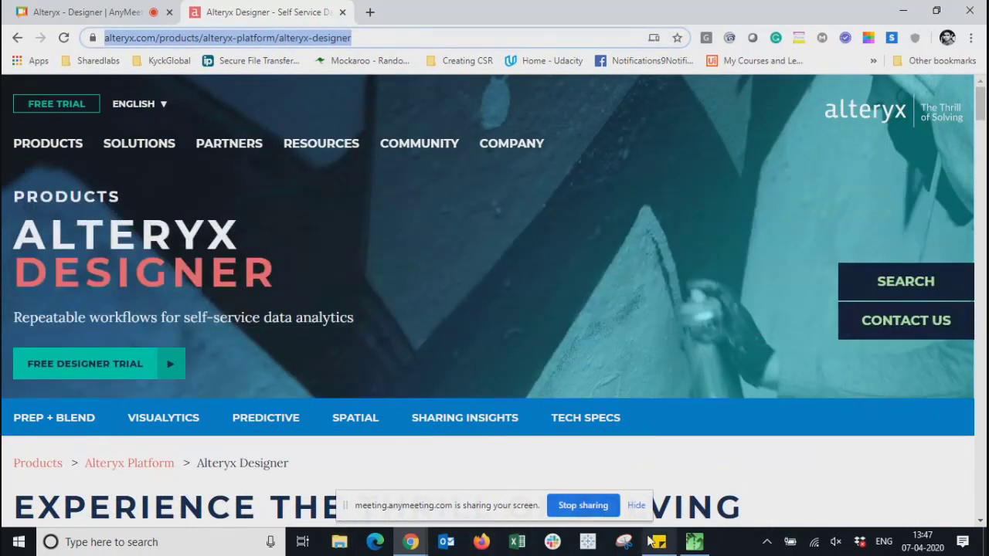
{"action": "left_click", "coordinate": [426, 509]}
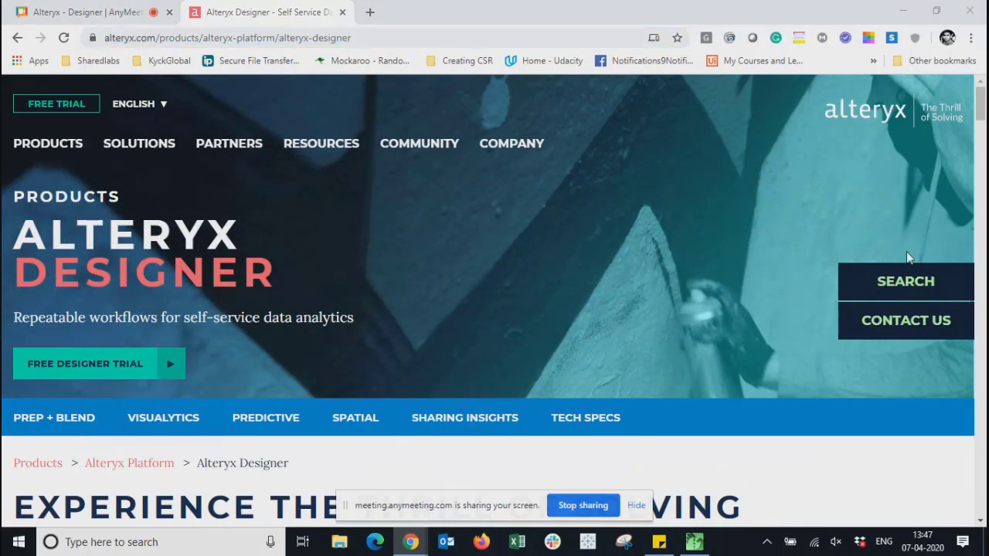
{"action": "key", "text": "alt+Tab"}
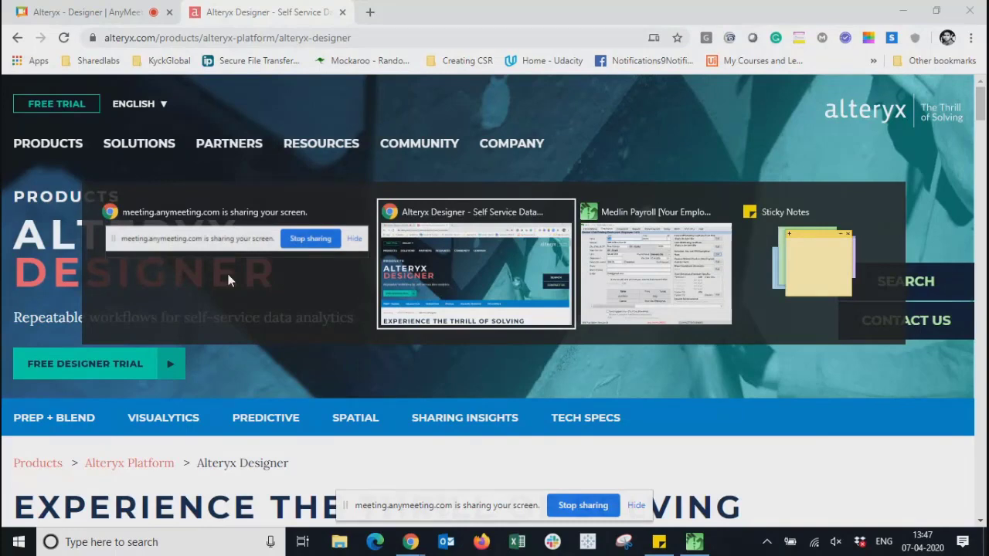
{"action": "key", "text": "alt+Tab"}
{"action": "key", "text": "alt+Tab"}
{"action": "key", "text": "alt+Tab"}
{"action": "key", "text": "alt+Tab"}
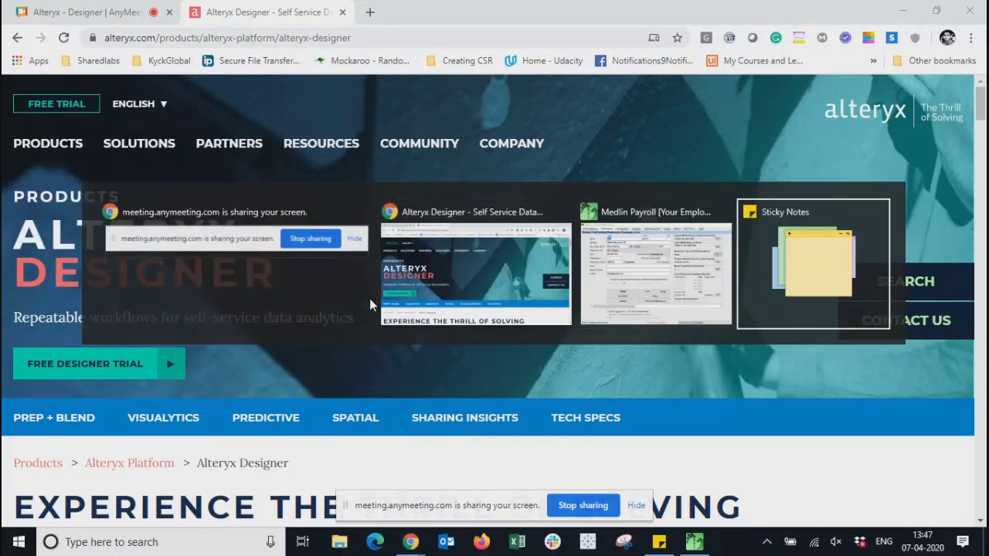
{"action": "key", "text": "alt+Tab"}
{"action": "key", "text": "alt+Tab"}
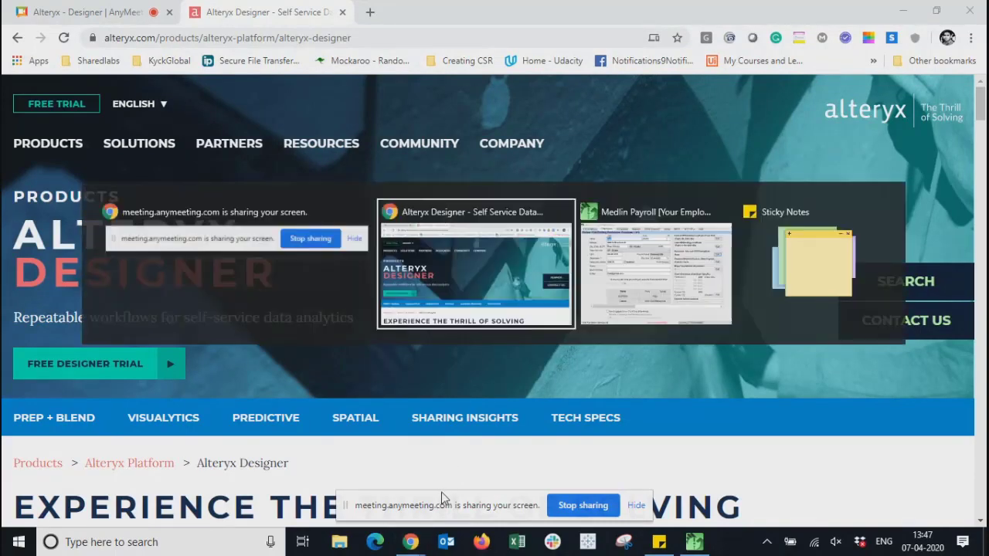
{"action": "key", "text": "alt+Tab"}
{"action": "key", "text": "alt+Tab"}
{"action": "key", "text": "alt+Tab"}
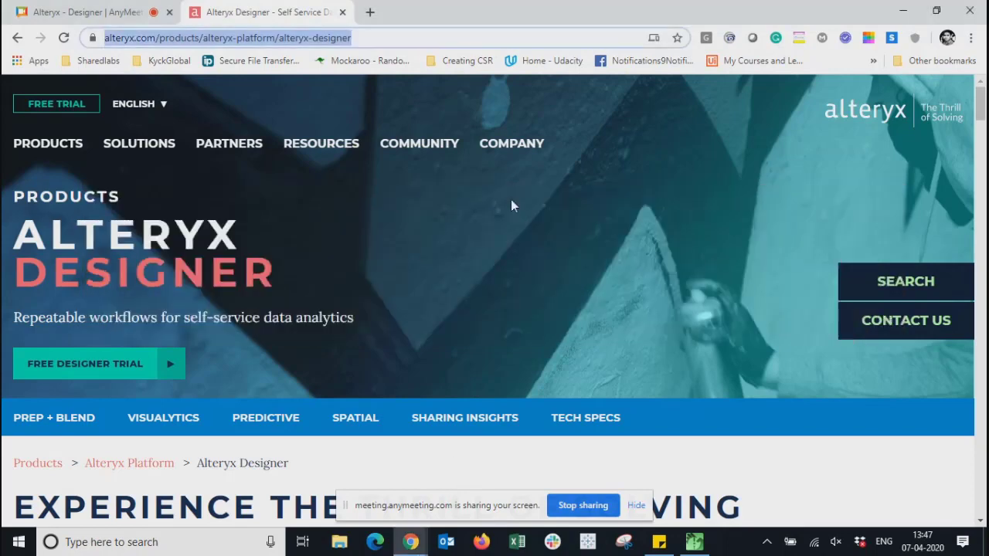
{"action": "mouse_move", "coordinate": [407, 203]}
{"action": "left_click", "coordinate": [361, 465]}
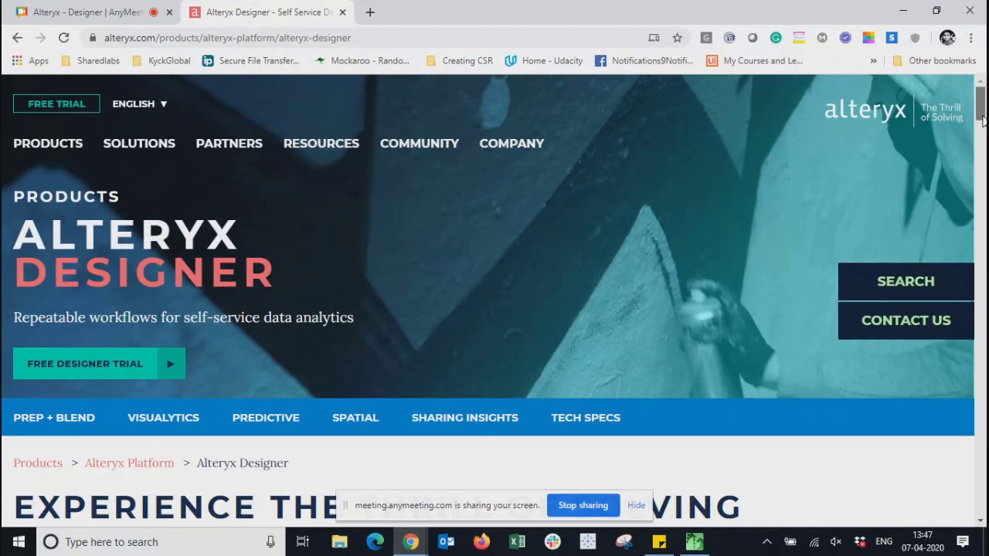
{"action": "scroll", "coordinate": [982, 122], "scroll_direction": "down", "scroll_amount": 1}
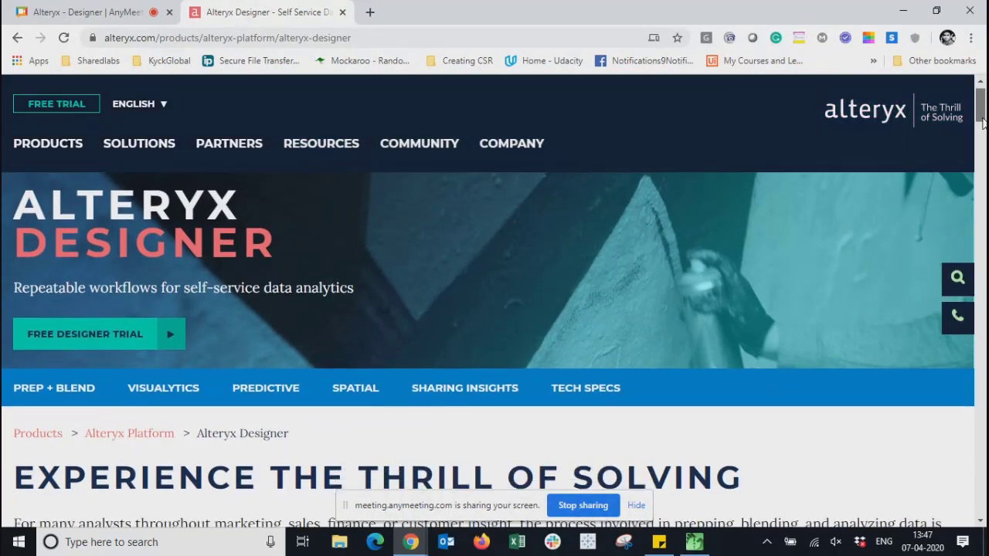
{"action": "left_click_drag", "start_coordinate": [982, 121], "coordinate": [984, 97]}
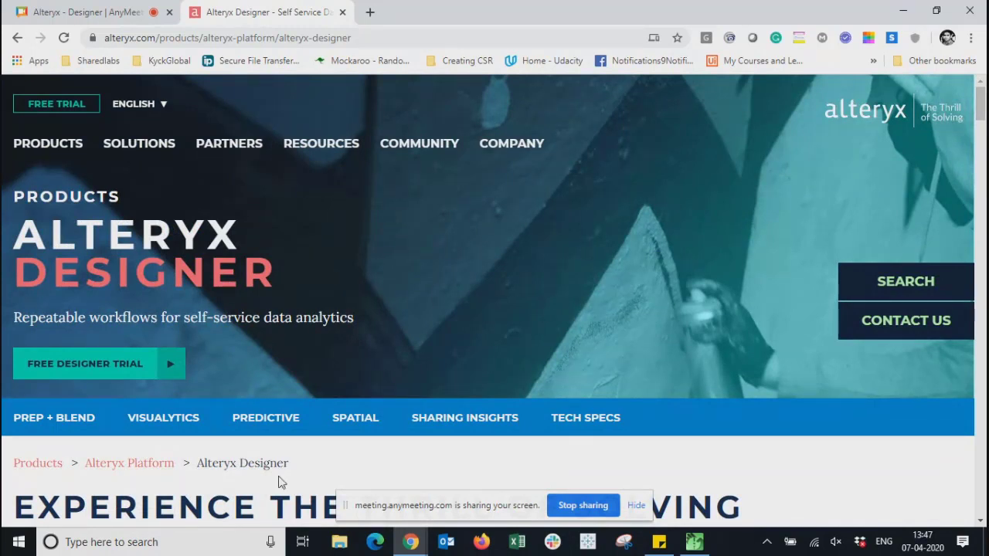
- Open the Free Designer Trial page, scroll to its download form, then follow the student/educator offers link
{"action": "left_click", "coordinate": [68, 373]}
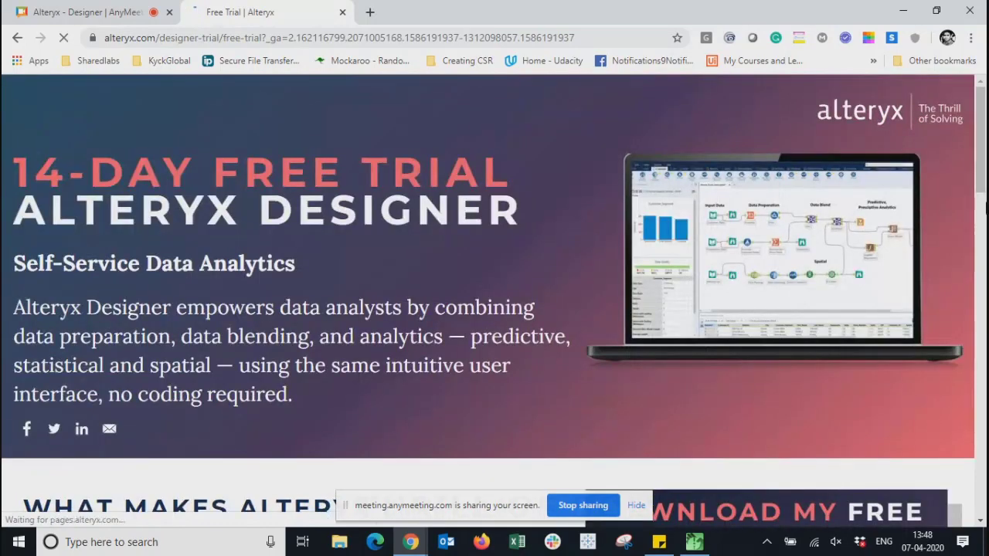
{"action": "left_click_drag", "start_coordinate": [980, 157], "coordinate": [983, 312]}
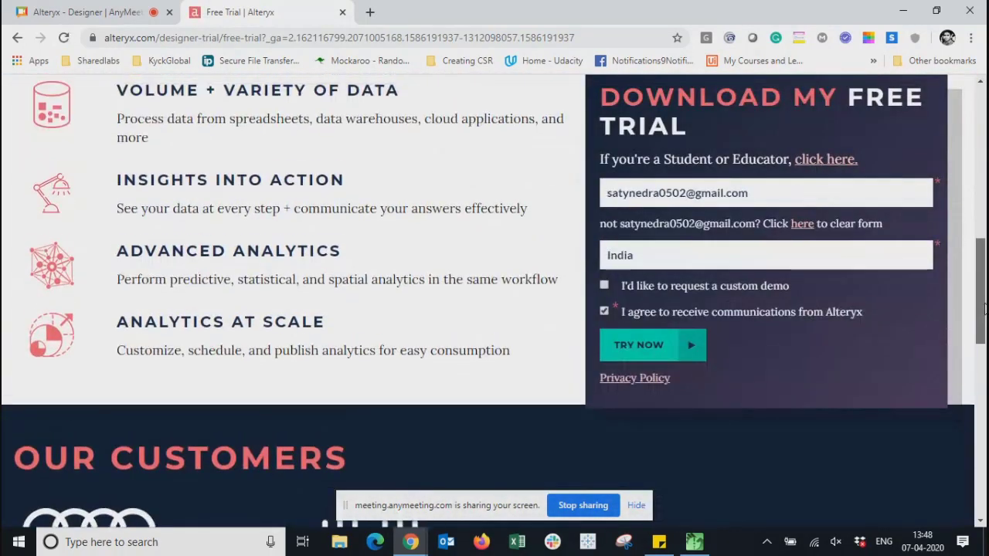
{"action": "left_click", "coordinate": [811, 161]}
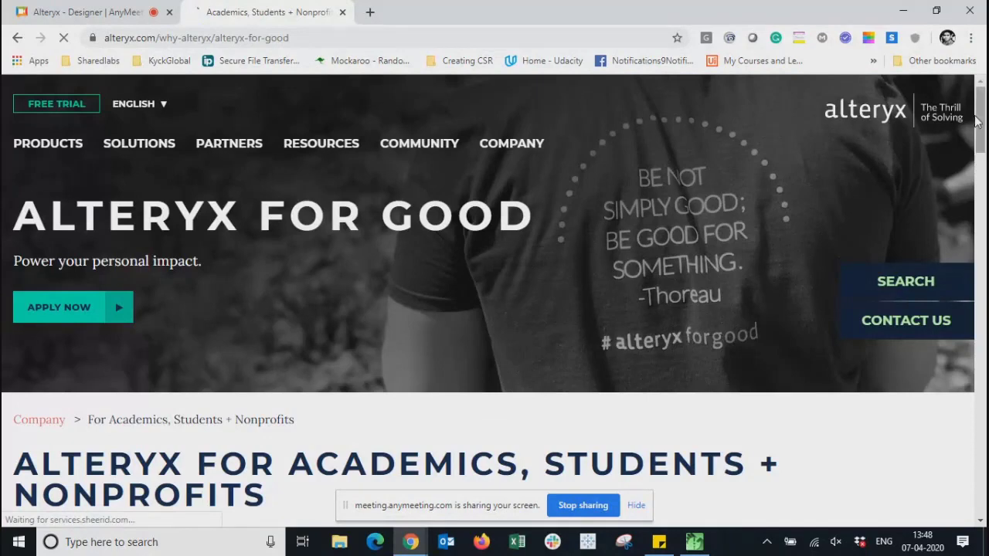
- Scroll through the Alteryx for Good benefits for schools, universities and nonprofits
{"action": "left_click_drag", "start_coordinate": [979, 136], "coordinate": [905, 290]}
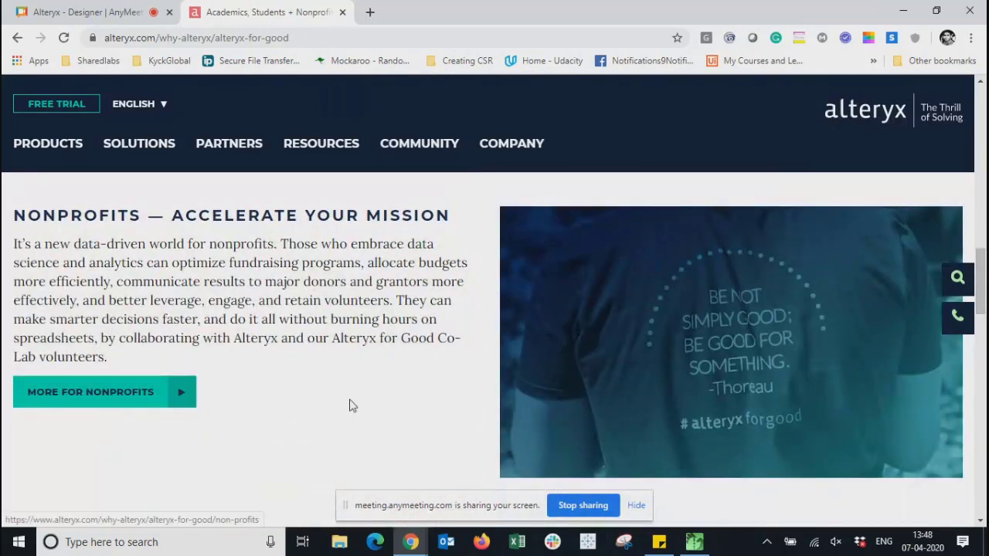
{"action": "scroll", "coordinate": [349, 406], "scroll_direction": "down", "scroll_amount": 10}
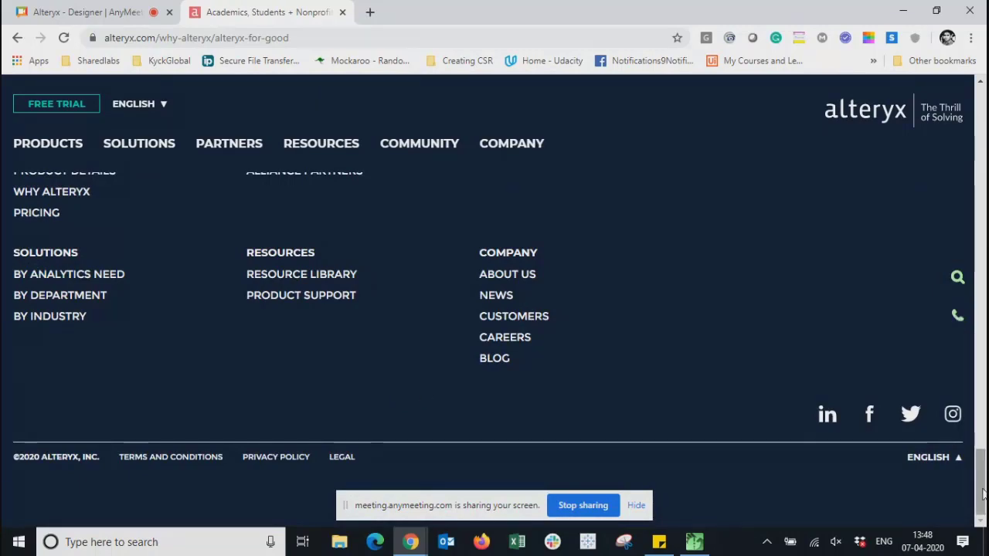
{"action": "left_click_drag", "start_coordinate": [982, 490], "coordinate": [983, 133]}
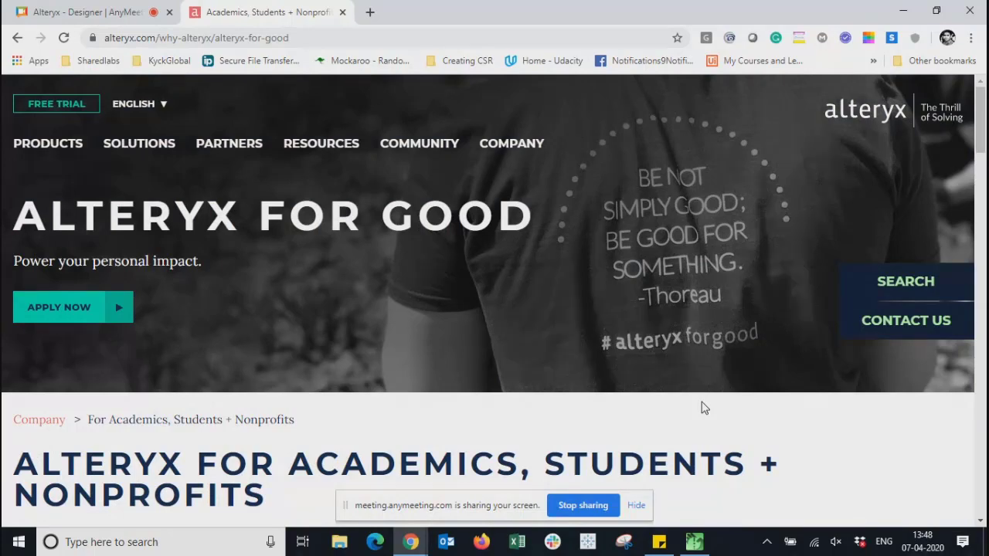
{"action": "left_click_drag", "start_coordinate": [984, 125], "coordinate": [984, 138]}
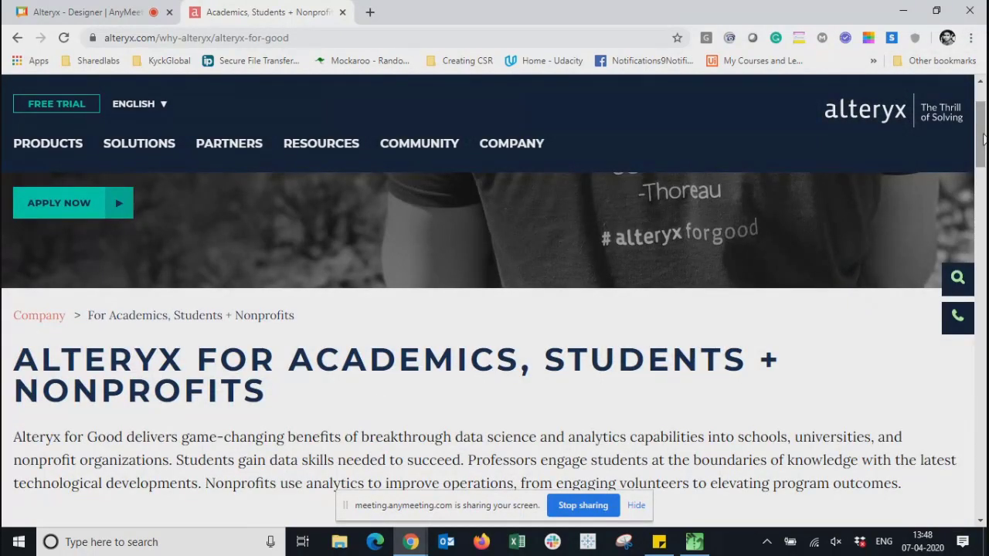
{"action": "mouse_move", "coordinate": [24, 147]}
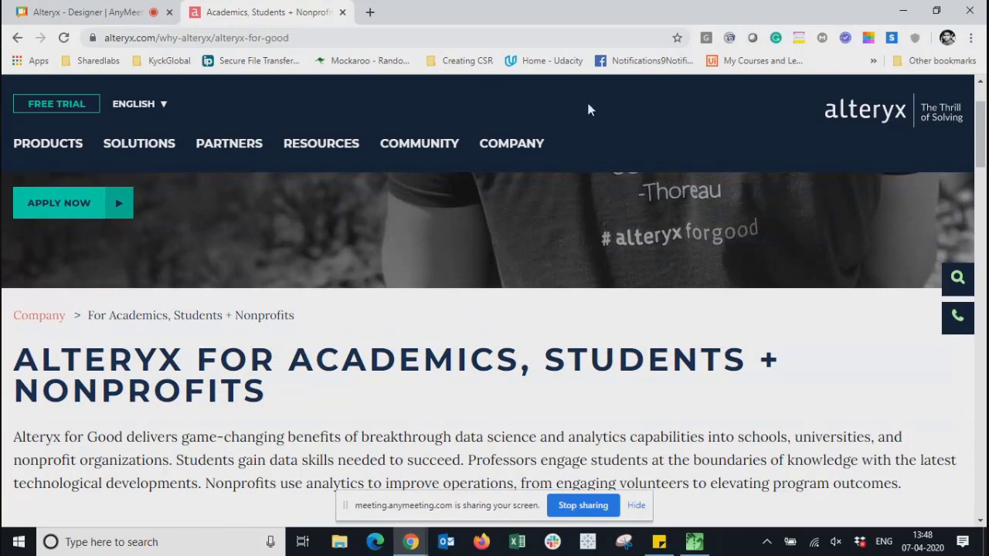
- Go to the COMMUNITY page, 'The Power of Sharing', and browse its Online Community and Events sections
{"action": "mouse_move", "coordinate": [229, 147]}
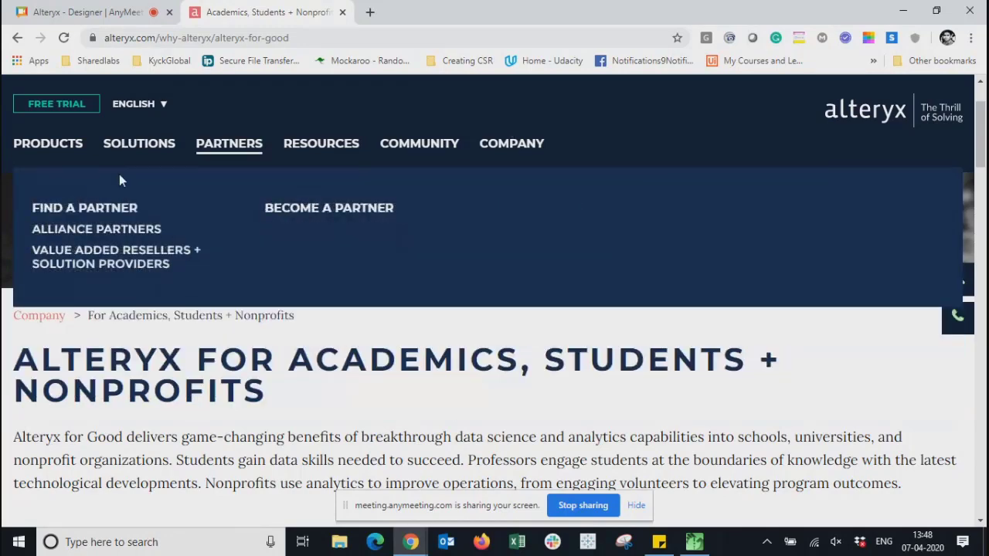
{"action": "mouse_move", "coordinate": [408, 151]}
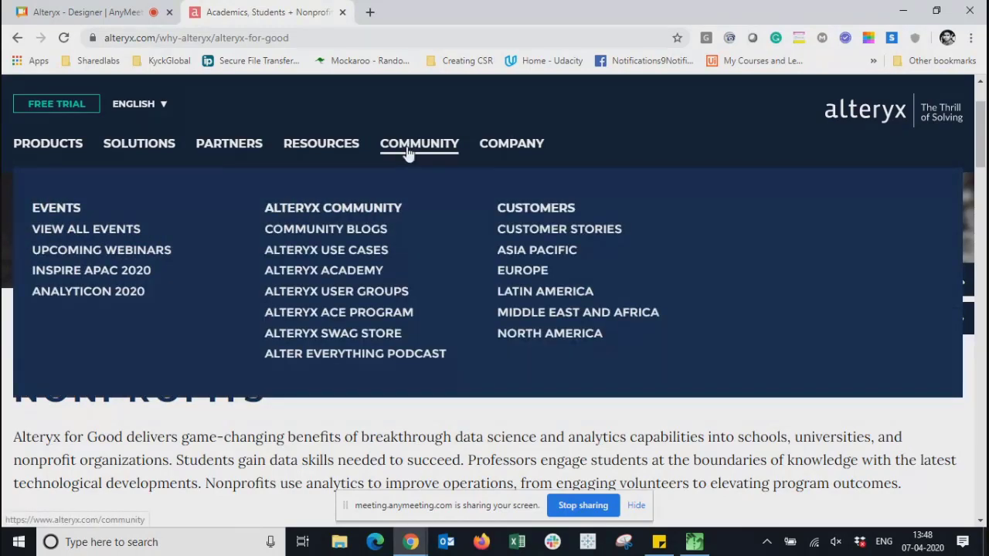
{"action": "left_click", "coordinate": [407, 147]}
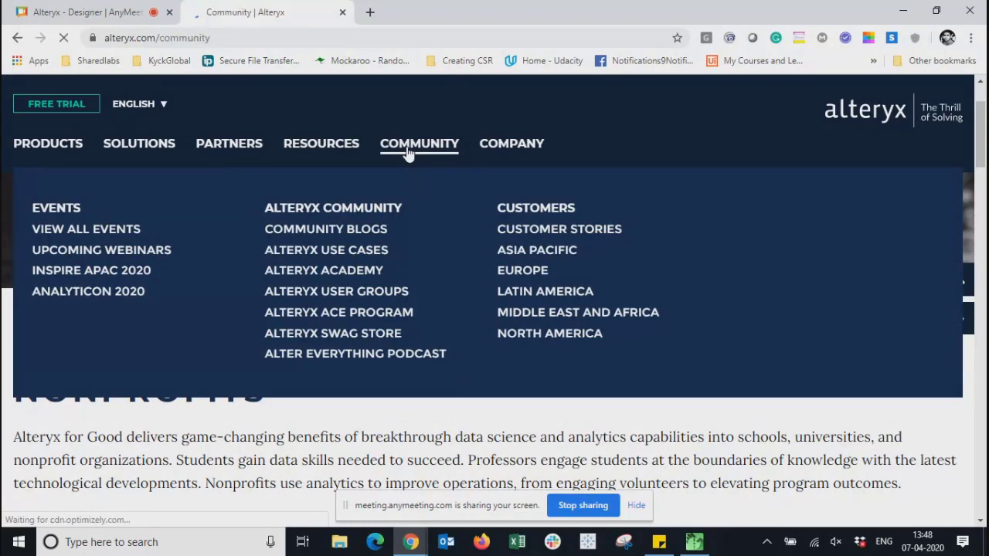
{"action": "mouse_move", "coordinate": [316, 159]}
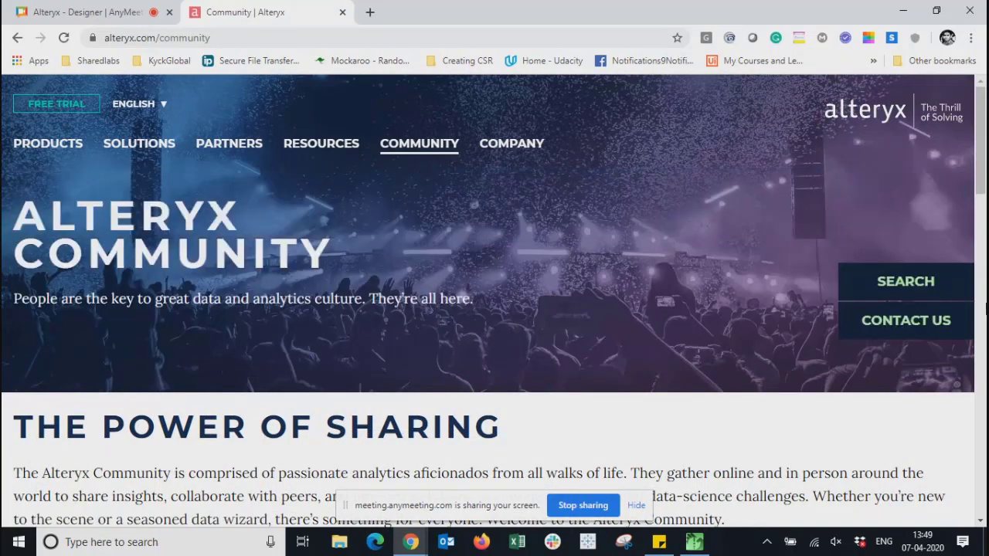
{"action": "scroll", "coordinate": [981, 193], "scroll_direction": "down", "scroll_amount": 2}
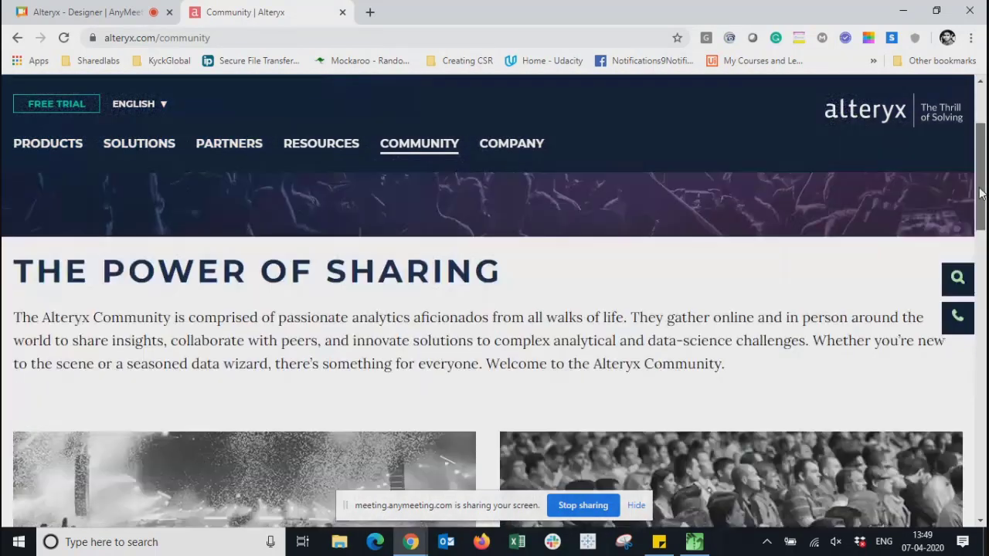
{"action": "left_click_drag", "start_coordinate": [981, 193], "coordinate": [420, 157]}
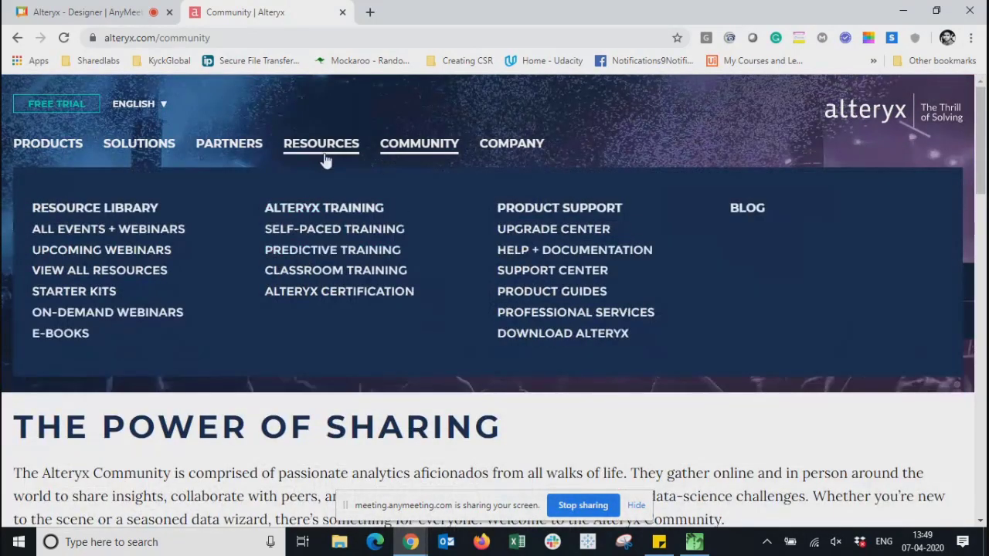
{"action": "mouse_move", "coordinate": [448, 150]}
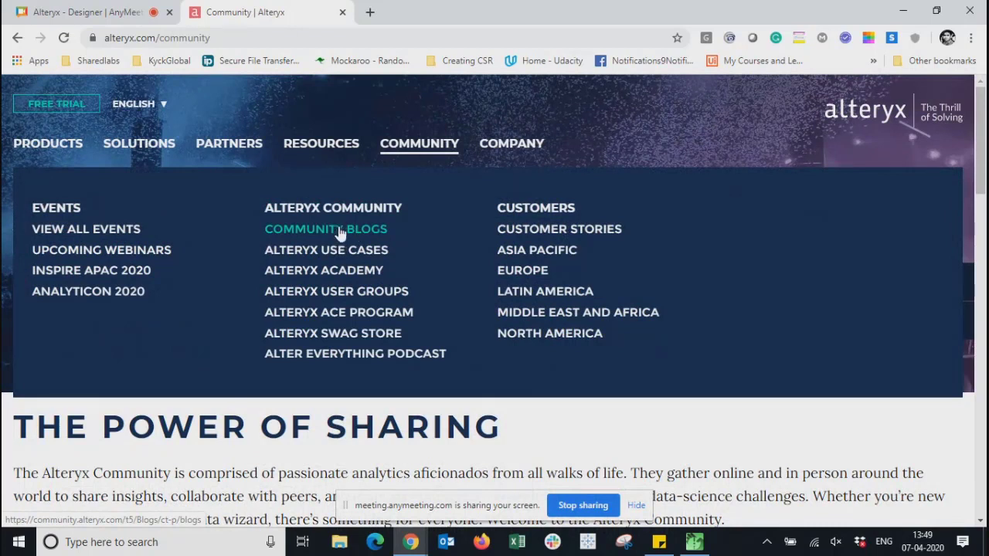
- Open Community Blogs, accept the site's cookies, and skim the listed blogs
{"action": "left_click", "coordinate": [340, 234]}
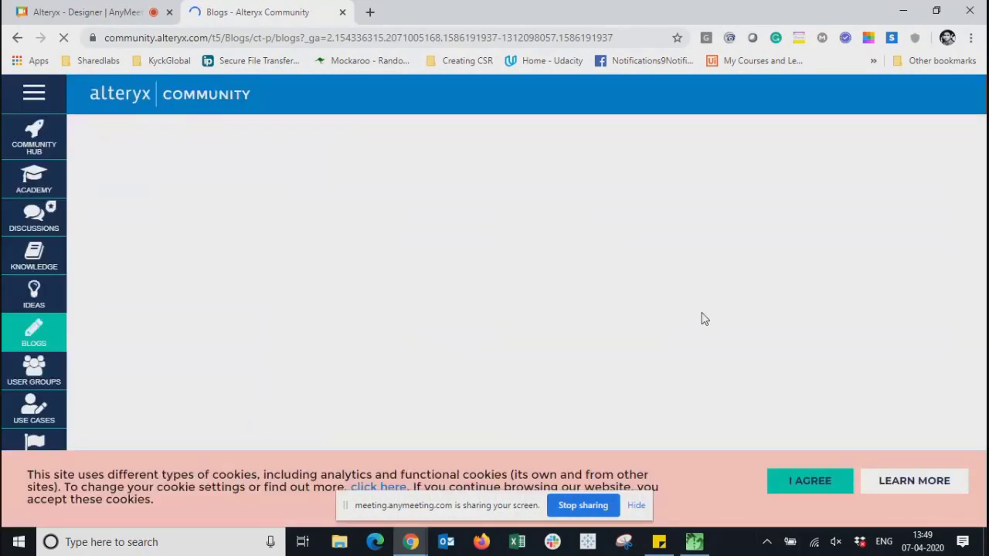
{"action": "left_click", "coordinate": [797, 482]}
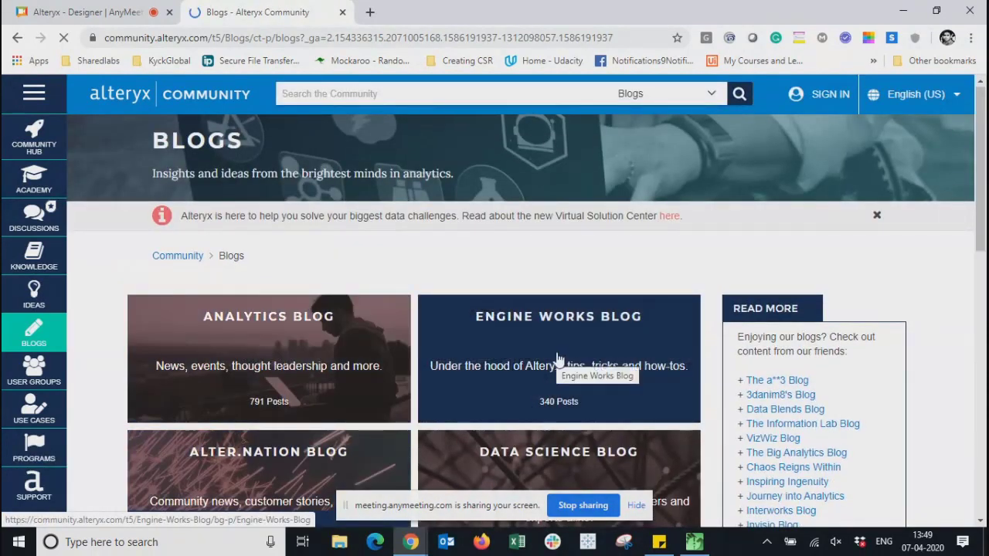
{"action": "scroll", "coordinate": [980, 155], "scroll_direction": "down", "scroll_amount": 2}
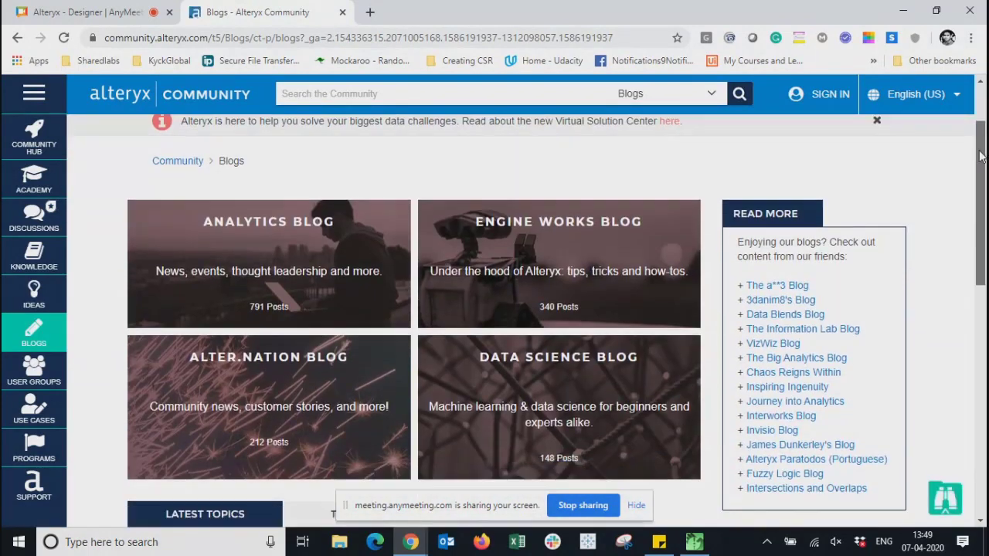
{"action": "left_click_drag", "start_coordinate": [980, 154], "coordinate": [980, 228]}
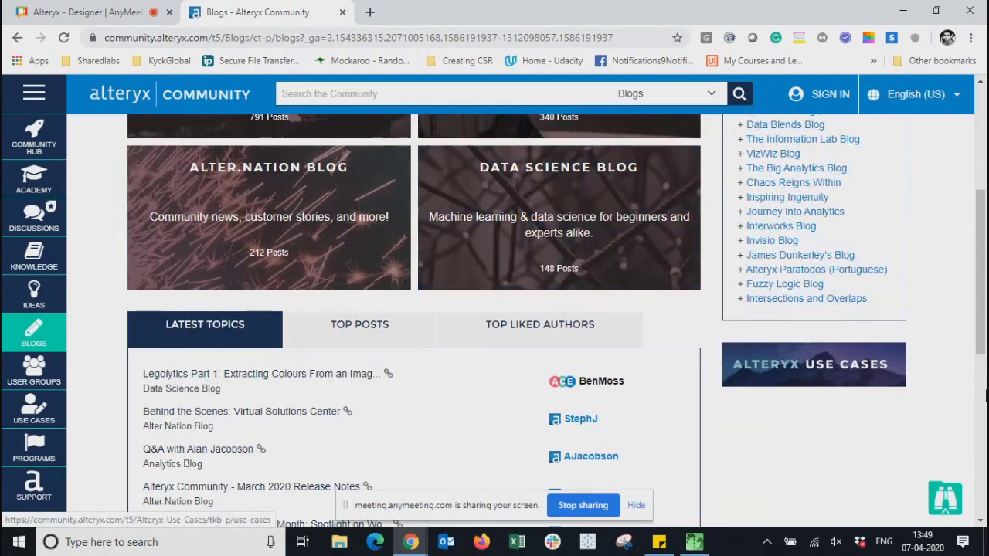
{"action": "scroll", "coordinate": [707, 281], "scroll_direction": "up", "scroll_amount": 4}
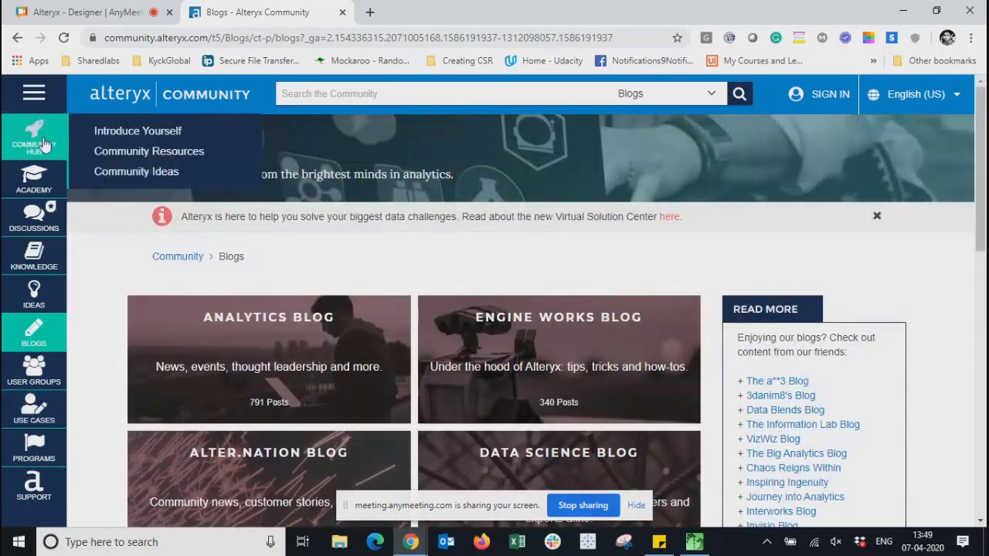
{"action": "mouse_move", "coordinate": [39, 181]}
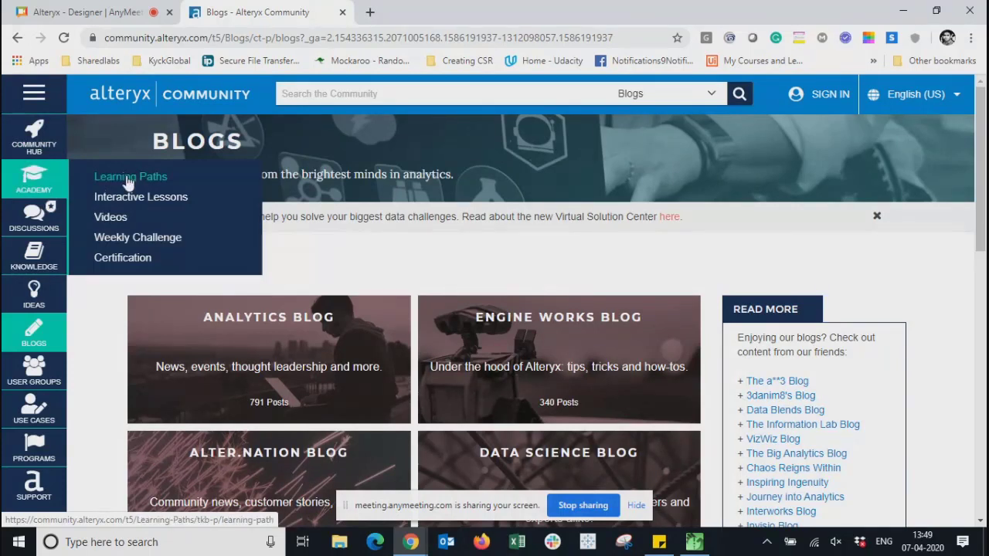
{"action": "mouse_move", "coordinate": [34, 255]}
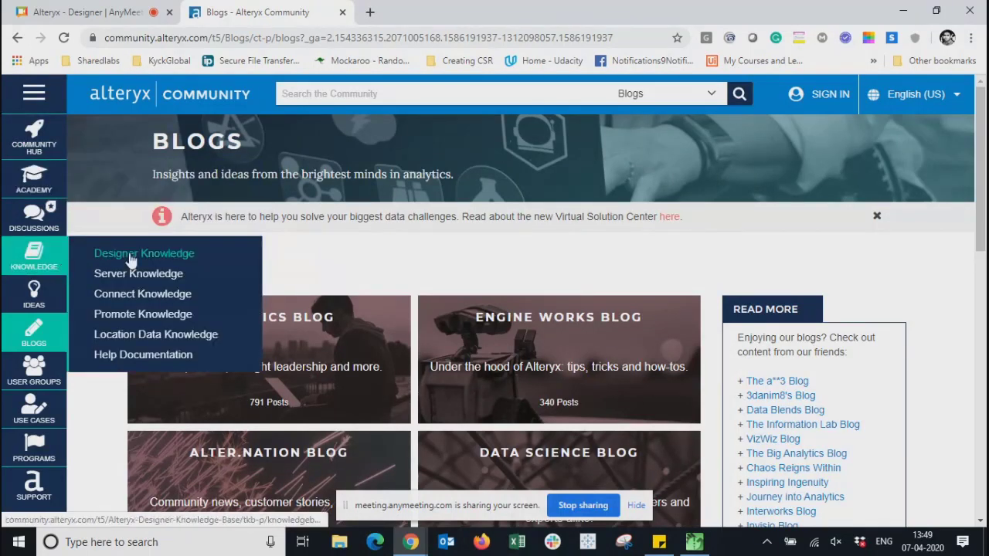
{"action": "mouse_move", "coordinate": [28, 229]}
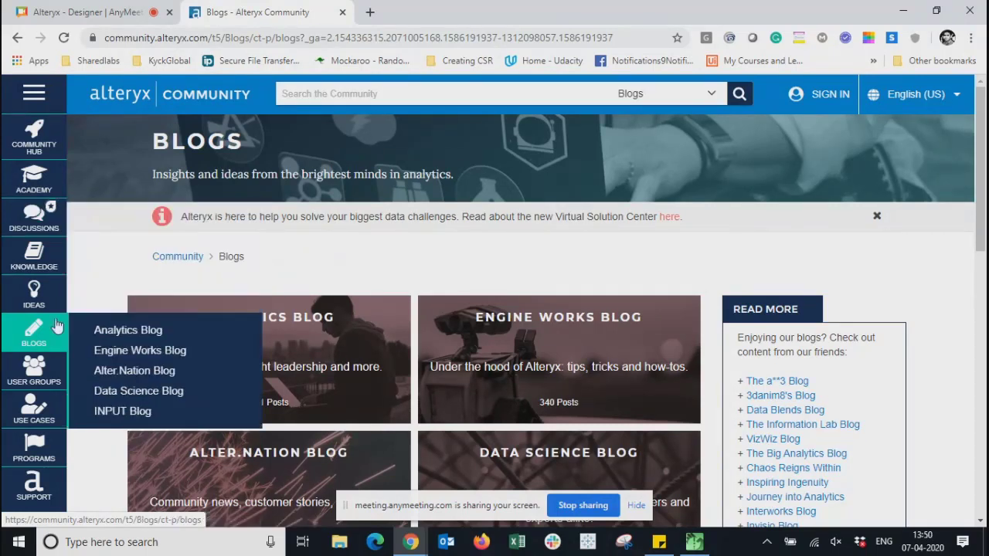
{"action": "mouse_move", "coordinate": [28, 298]}
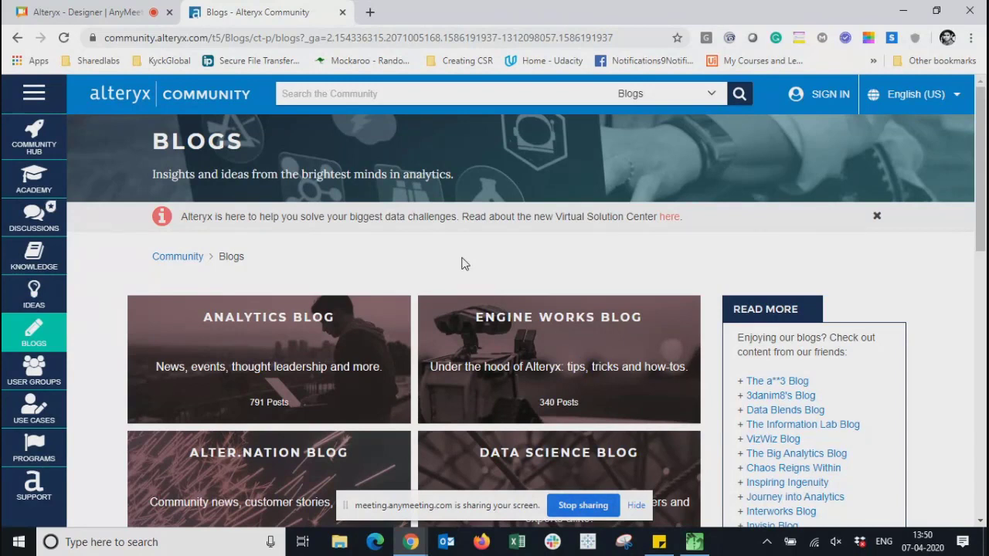
{"action": "mouse_move", "coordinate": [27, 373]}
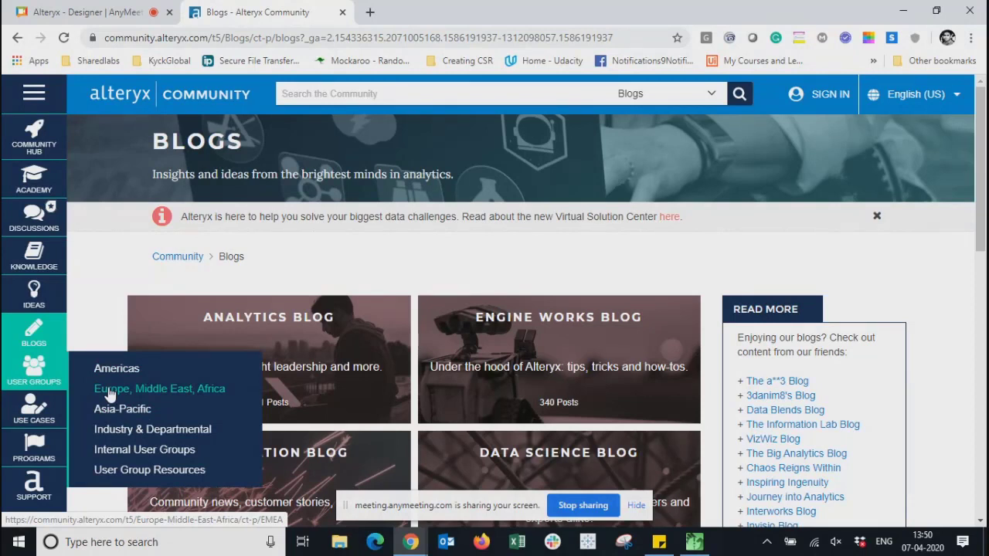
{"action": "mouse_move", "coordinate": [25, 408]}
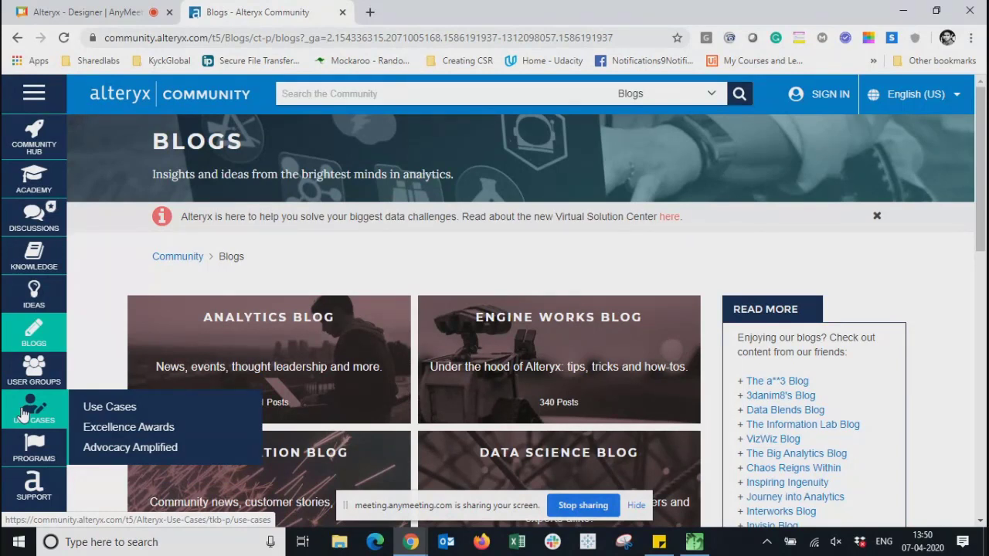
{"action": "mouse_move", "coordinate": [18, 444]}
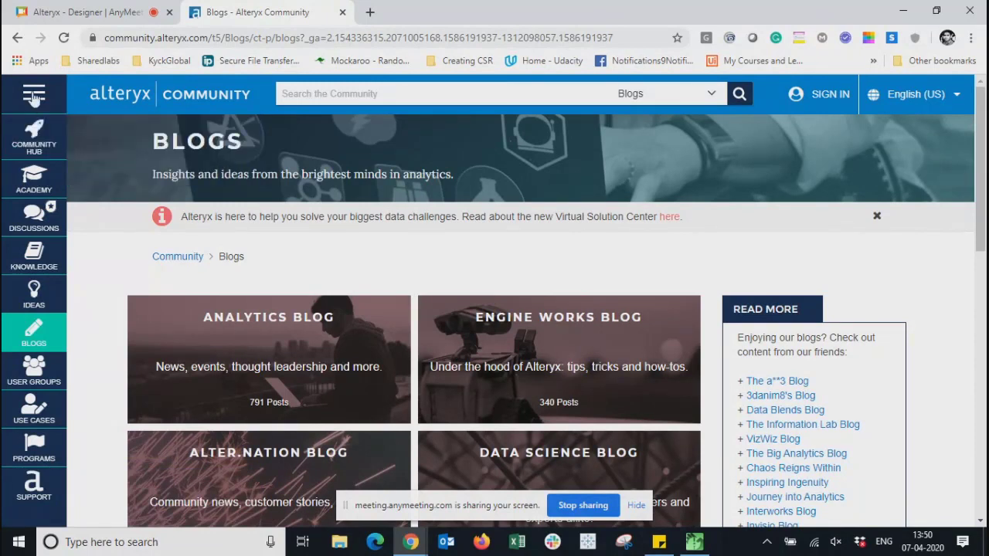
{"action": "mouse_move", "coordinate": [35, 189]}
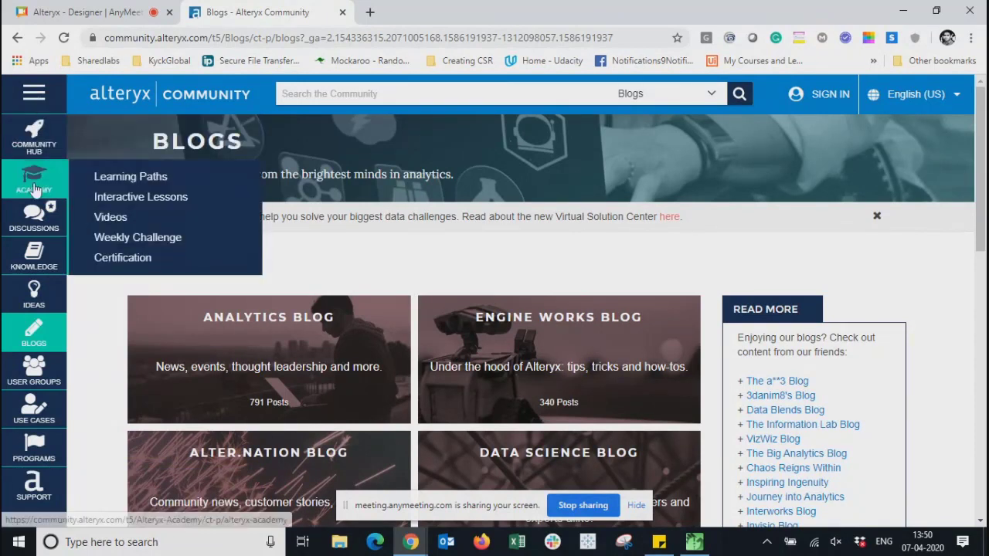
- Browse the Academy's Learning Paths courses and dismiss the 'New content is available' banner
{"action": "left_click", "coordinate": [151, 177]}
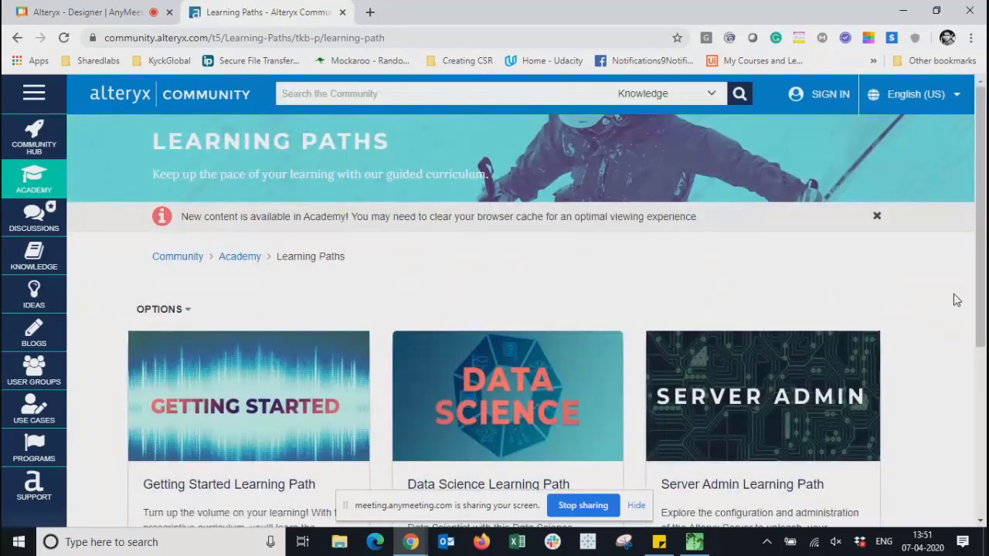
{"action": "scroll", "coordinate": [981, 204], "scroll_direction": "down", "scroll_amount": 3}
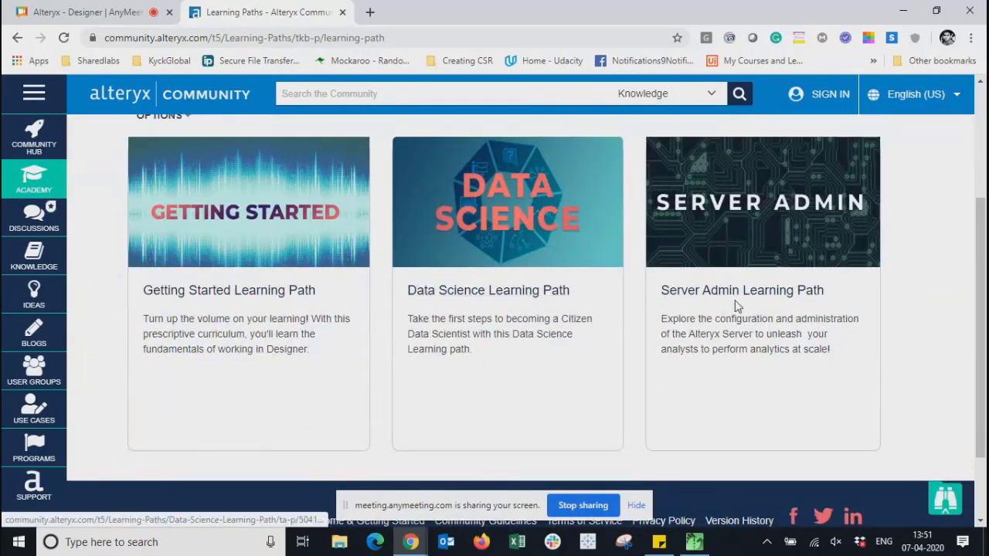
{"action": "scroll", "coordinate": [819, 288], "scroll_direction": "up", "scroll_amount": 4}
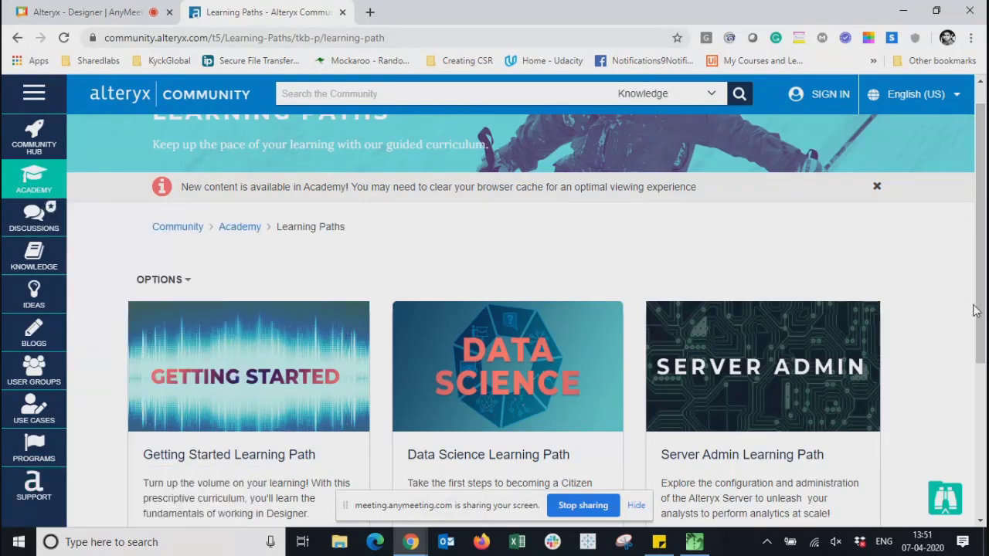
{"action": "left_click_drag", "start_coordinate": [986, 311], "coordinate": [986, 242]}
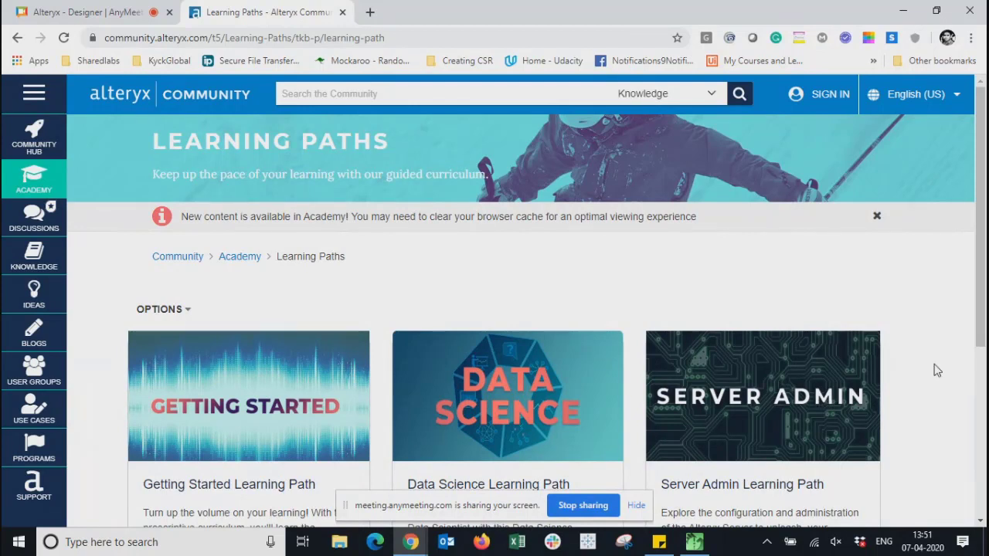
{"action": "scroll", "coordinate": [934, 368], "scroll_direction": "down", "scroll_amount": 5}
{"action": "scroll", "coordinate": [934, 369], "scroll_direction": "up", "scroll_amount": 5}
{"action": "left_click", "coordinate": [878, 218]}
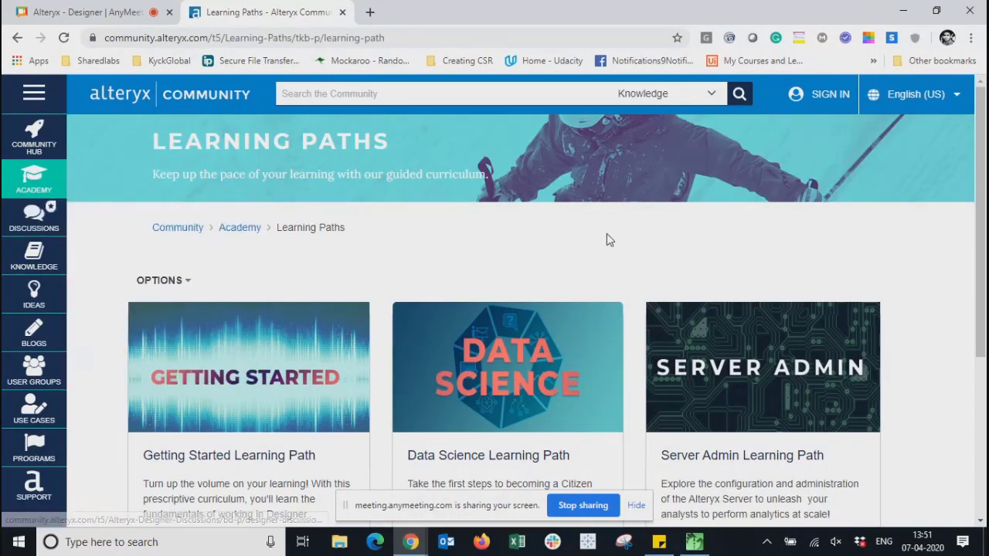
- Minimize Chrome, search 'al' in Windows search, and launch Alteryx Designer 2020.1 x64
{"action": "left_click", "coordinate": [904, 12]}
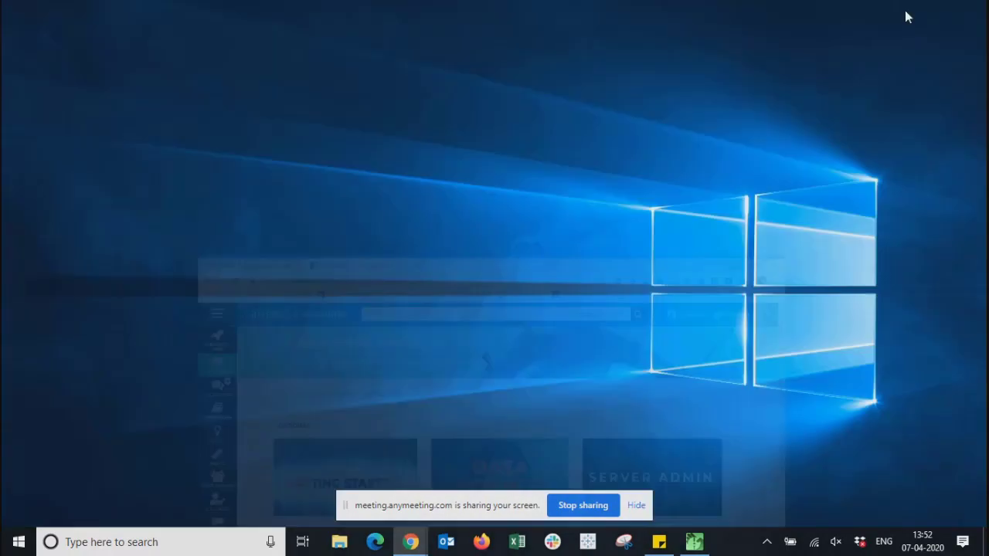
{"action": "left_click", "coordinate": [172, 545]}
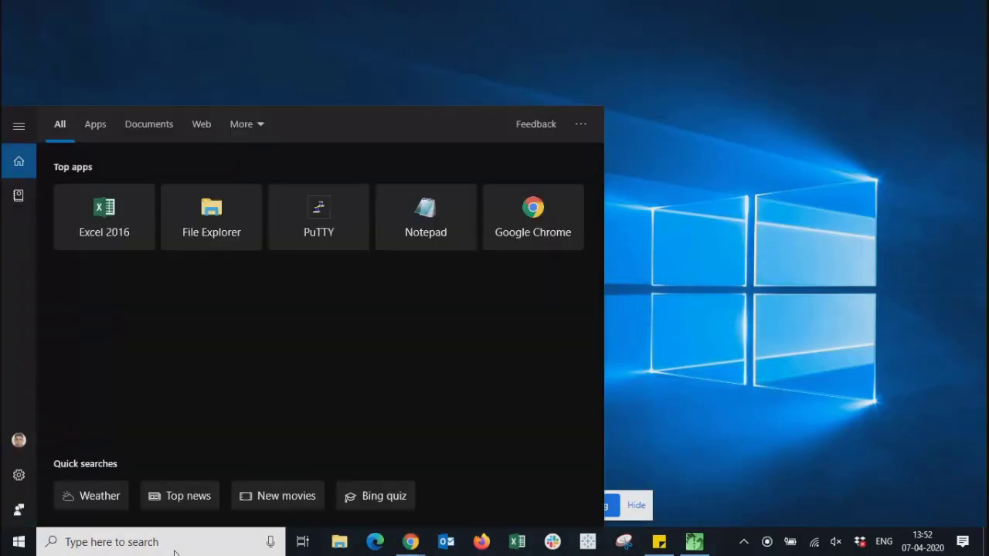
{"action": "type", "text": "al"}
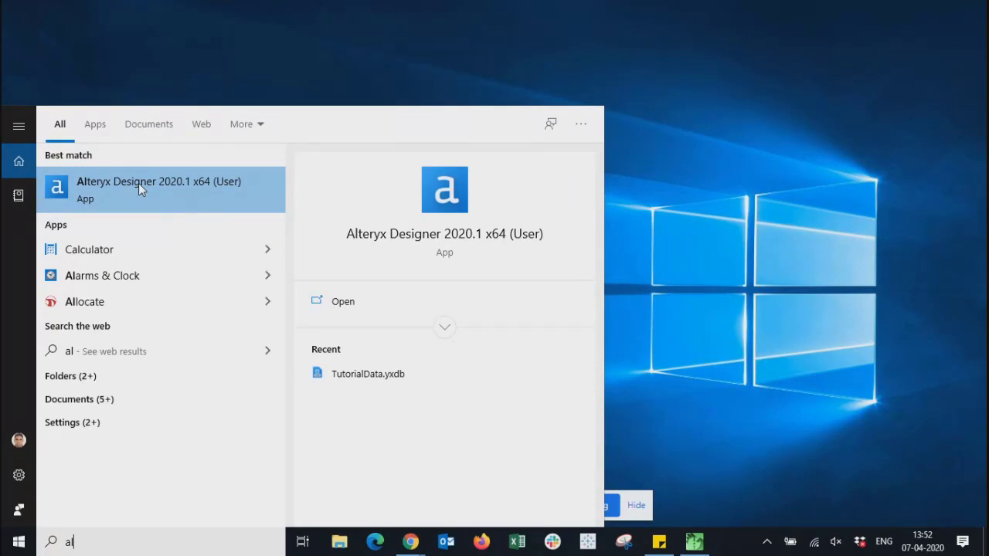
{"action": "left_click", "coordinate": [139, 183]}
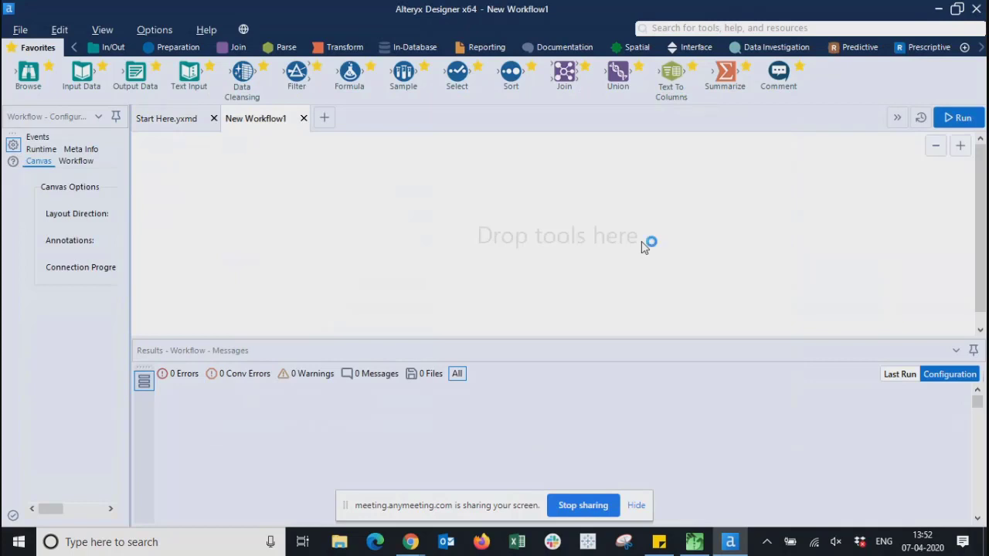
- Close New Workflow1 and Start Here.yxmd, leaving New Workflow2, and show the In/Out tools
{"action": "left_click", "coordinate": [304, 118]}
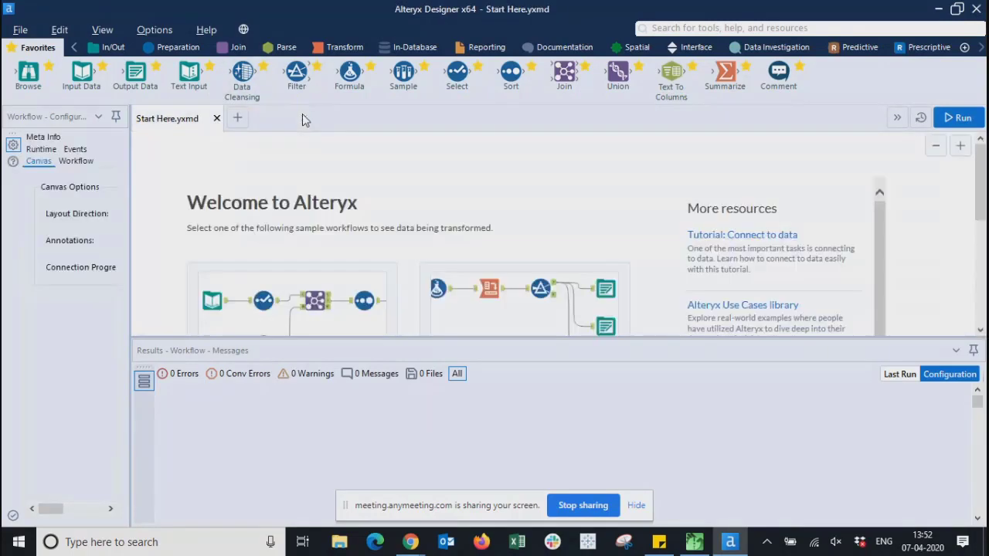
{"action": "left_click", "coordinate": [217, 118]}
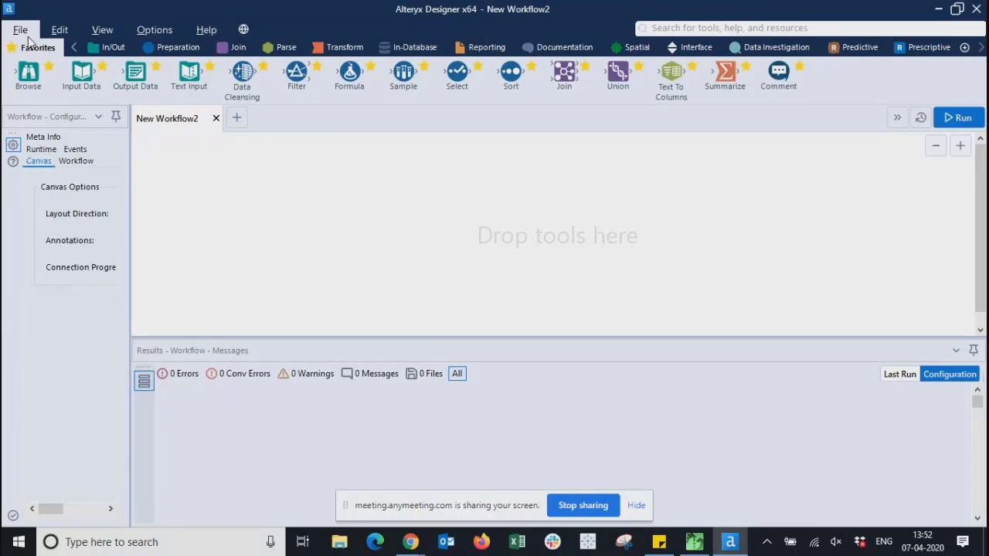
{"action": "left_click_drag", "start_coordinate": [36, 75], "coordinate": [100, 225]}
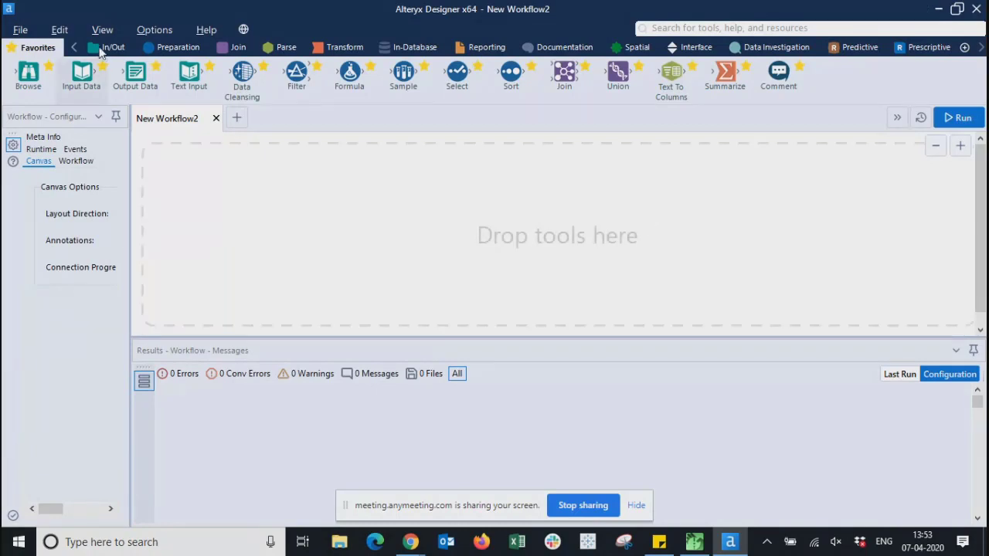
{"action": "left_click_drag", "start_coordinate": [80, 76], "coordinate": [809, 91]}
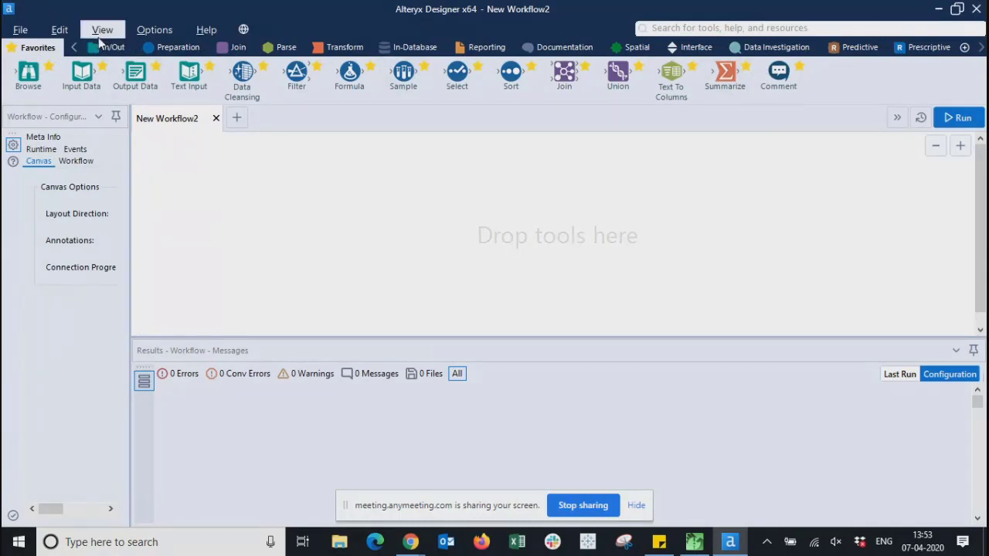
{"action": "left_click", "coordinate": [124, 49]}
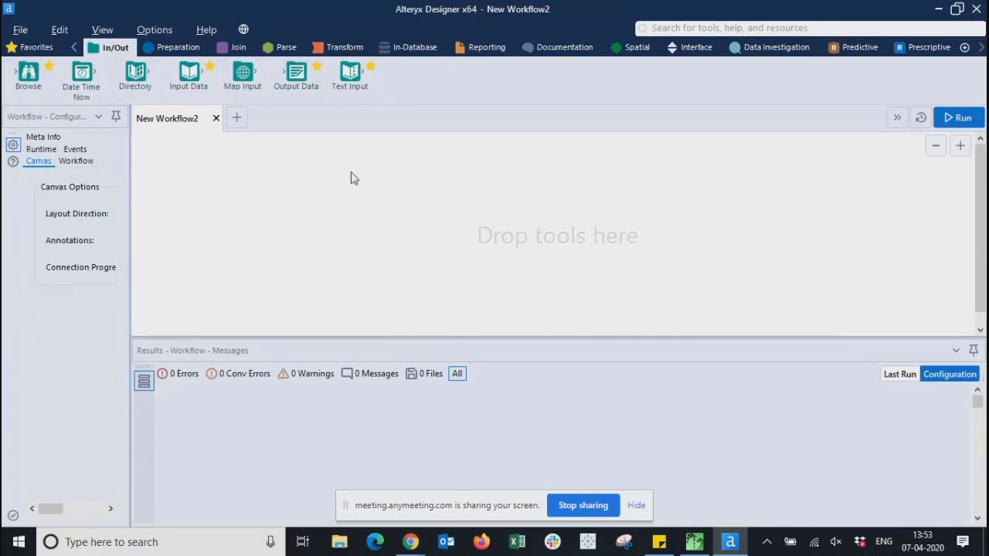
- View the Preparation, Join, Parse and finally Transform tool palettes in turn
{"action": "left_click_drag", "start_coordinate": [26, 73], "coordinate": [24, 74]}
{"action": "left_click", "coordinate": [181, 49]}
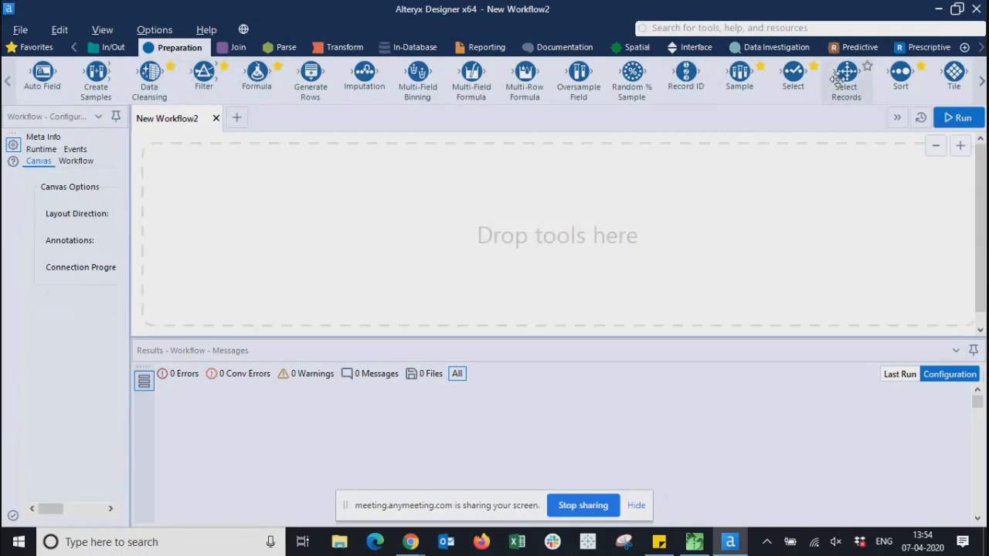
{"action": "left_click", "coordinate": [236, 51]}
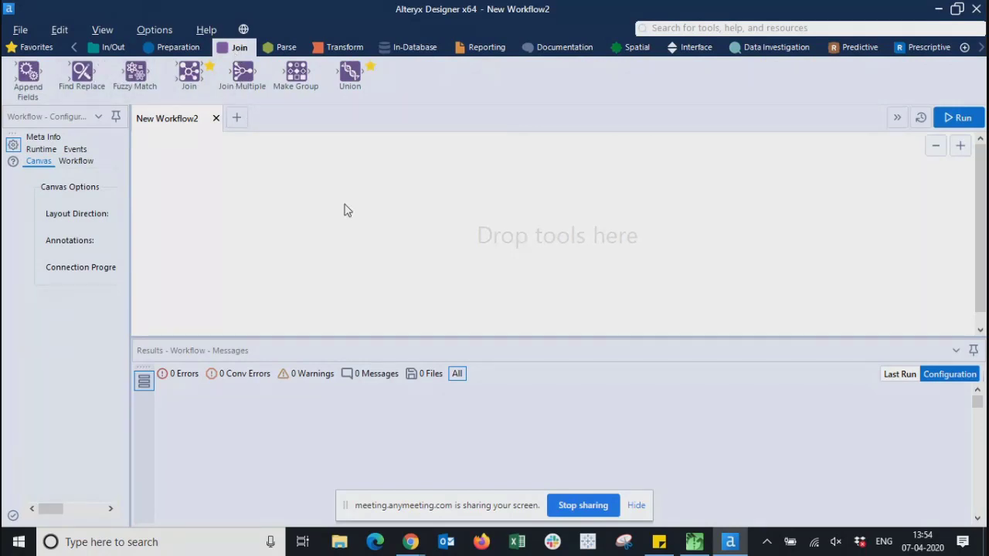
{"action": "left_click", "coordinate": [270, 48]}
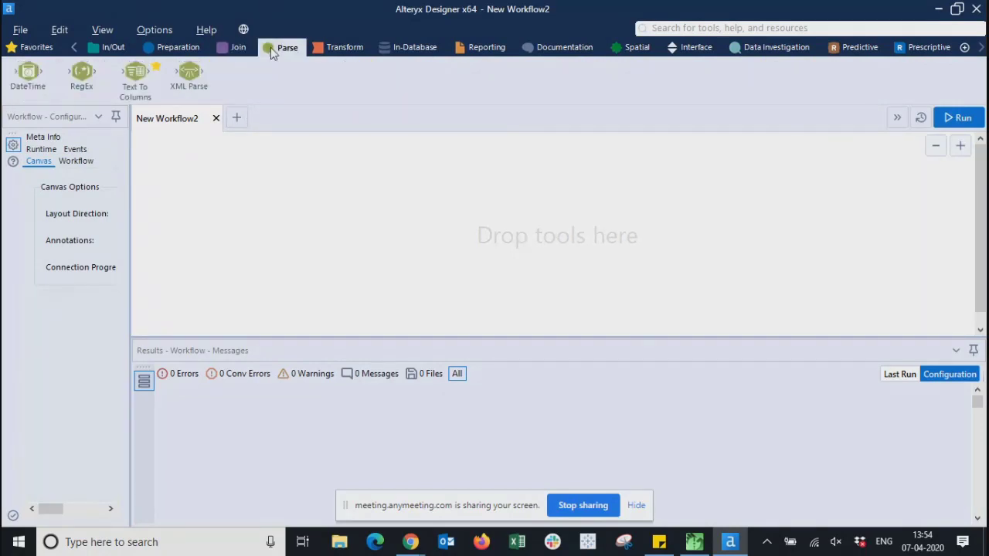
{"action": "left_click", "coordinate": [339, 49]}
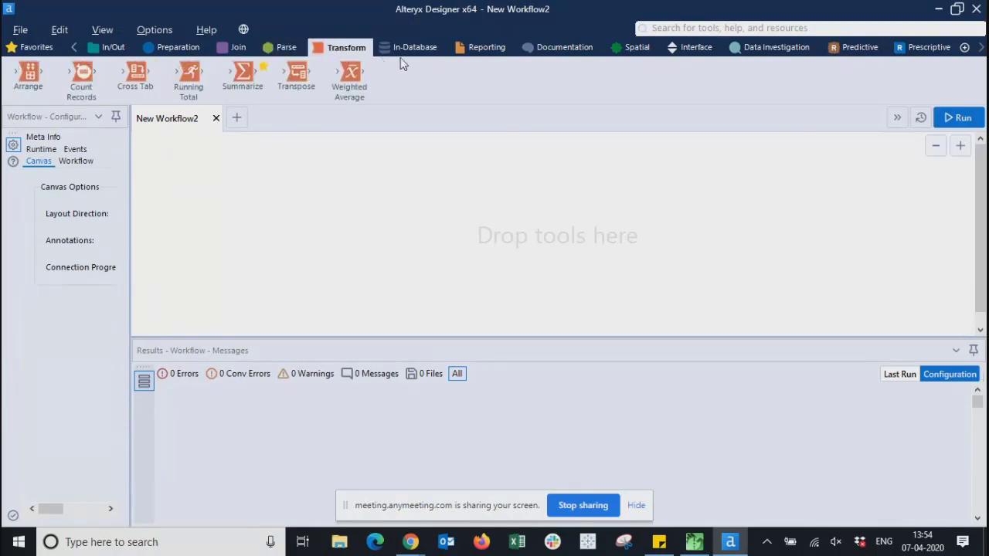
- Switch the Alteryx tool palette to In-Database, showing Connect In-DB, Filter In-DB and Join In-DB
{"action": "left_click", "coordinate": [410, 54]}
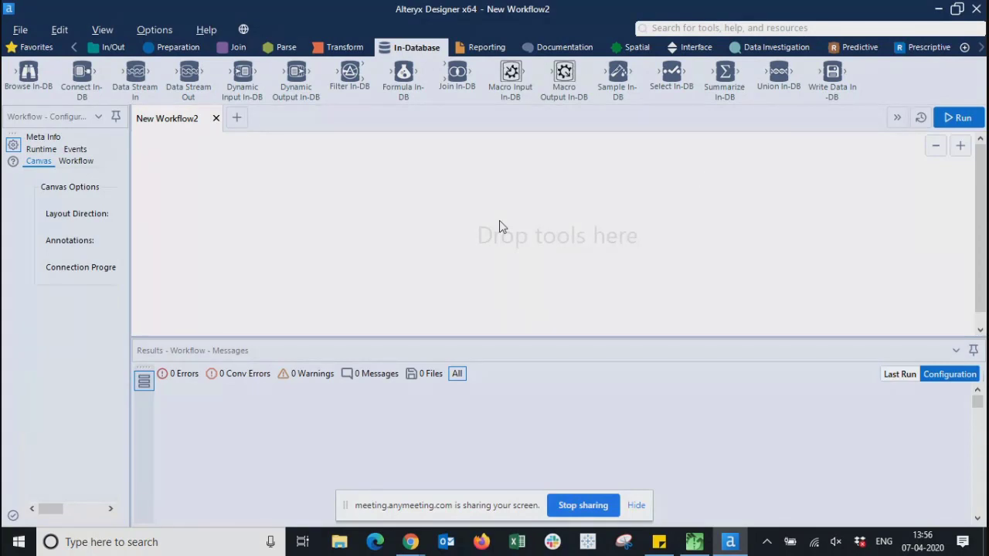
{"action": "left_click_drag", "start_coordinate": [346, 80], "coordinate": [328, 87]}
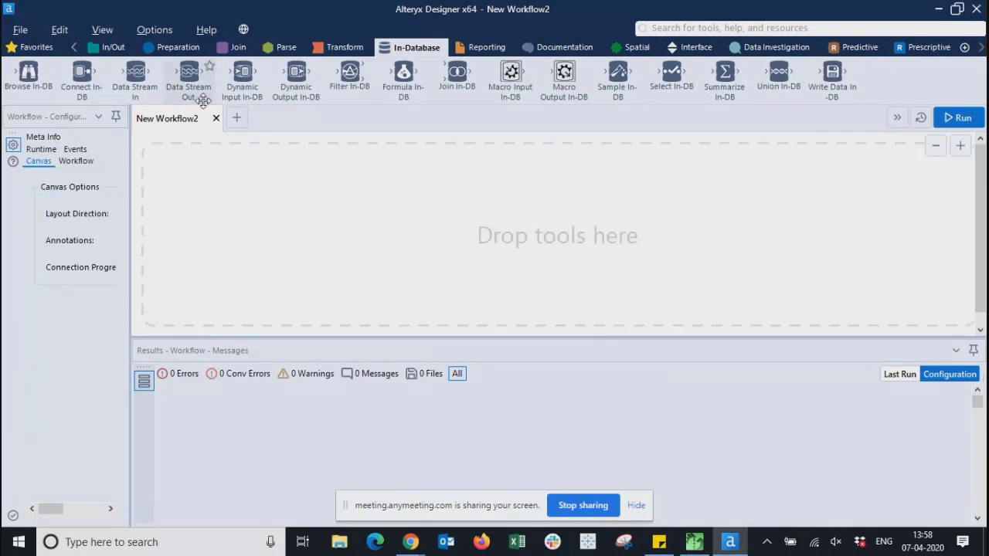
{"action": "mouse_move", "coordinate": [392, 92]}
{"action": "left_mouse_down"}
{"action": "mouse_move", "coordinate": [386, 99]}
{"action": "mouse_move", "coordinate": [407, 93]}
{"action": "left_mouse_up"}
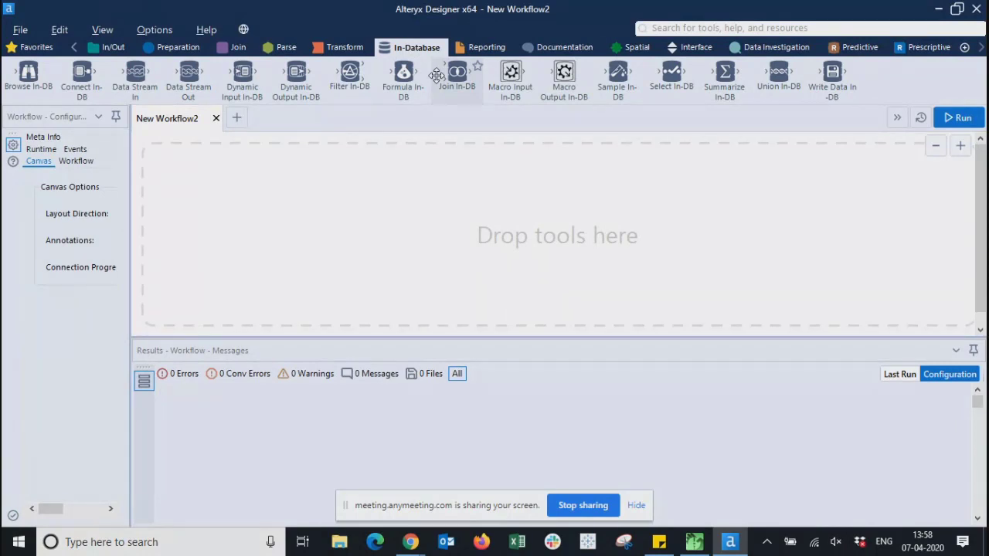
{"action": "left_click_drag", "start_coordinate": [436, 75], "coordinate": [454, 48]}
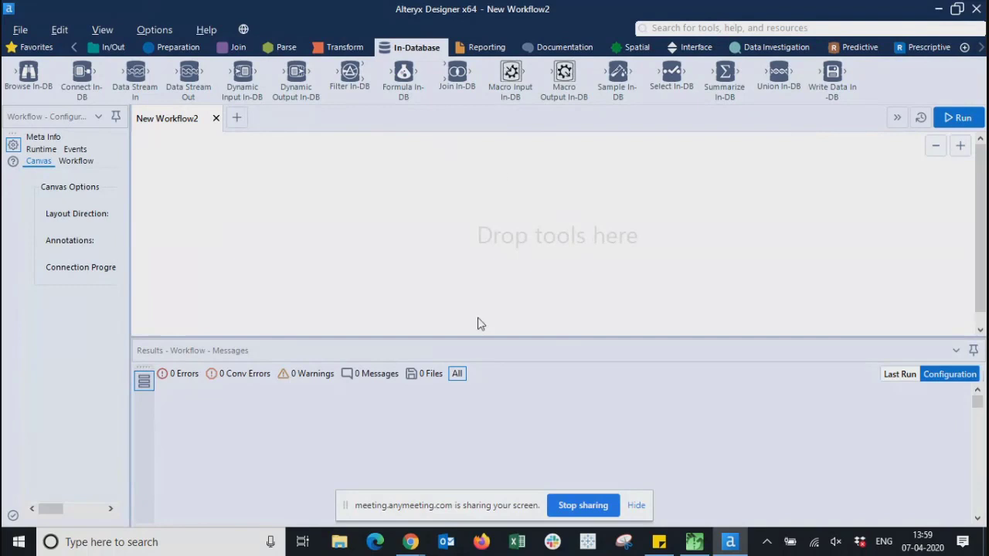
{"action": "left_click", "coordinate": [17, 542]}
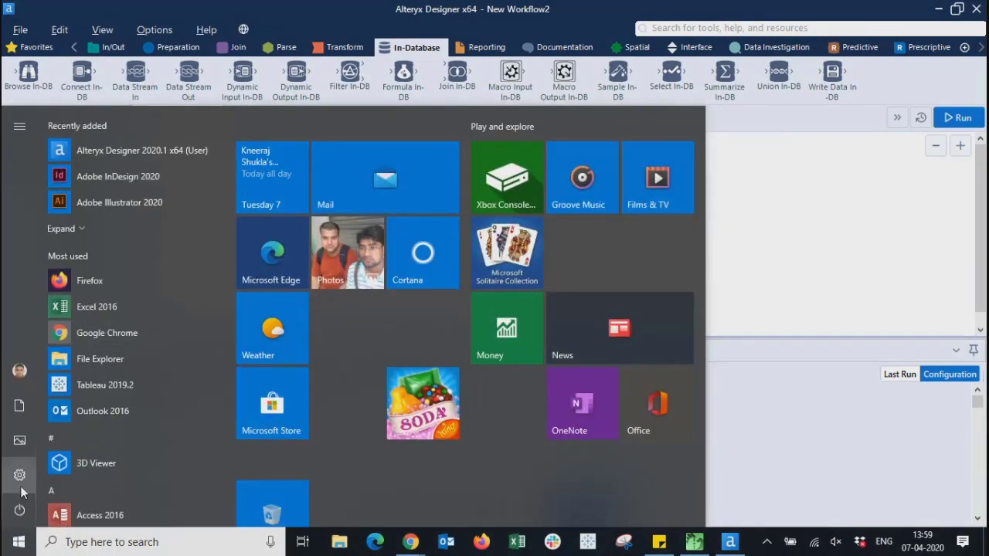
{"action": "left_click", "coordinate": [19, 474]}
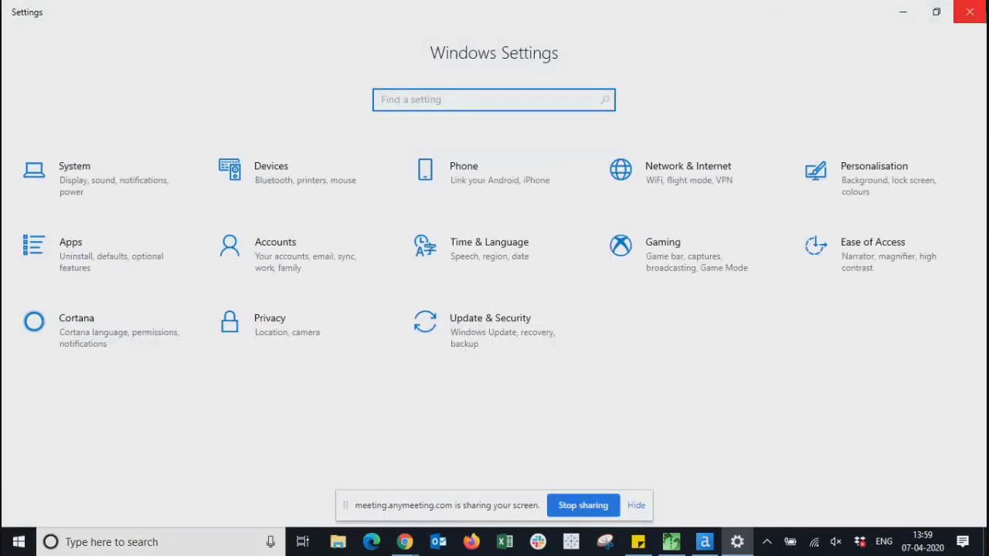
{"action": "left_click", "coordinate": [971, 11]}
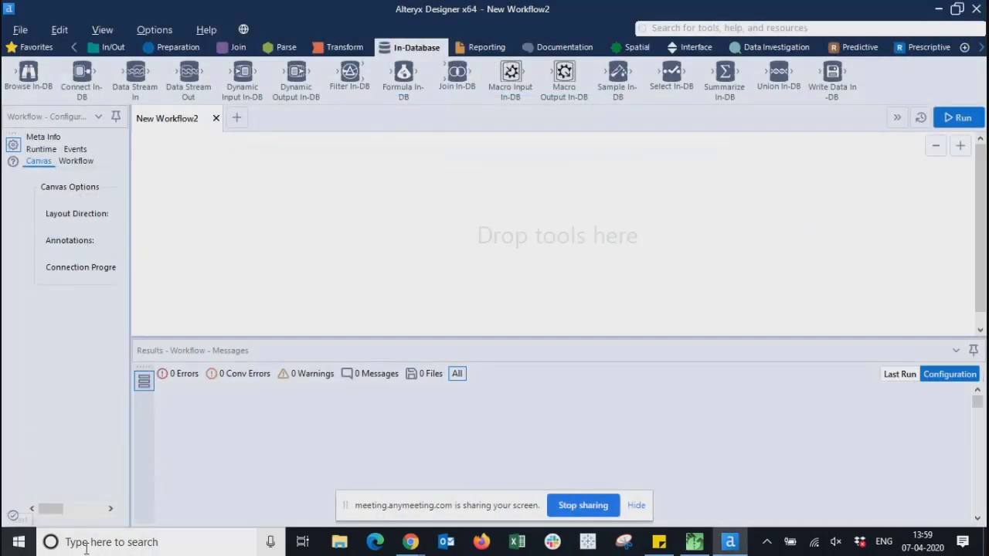
{"action": "left_click", "coordinate": [91, 542]}
- Try Windows searches for 'system', 'acce' and 'cssi', briefly opening and closing Settings
{"action": "type", "text": "system"}
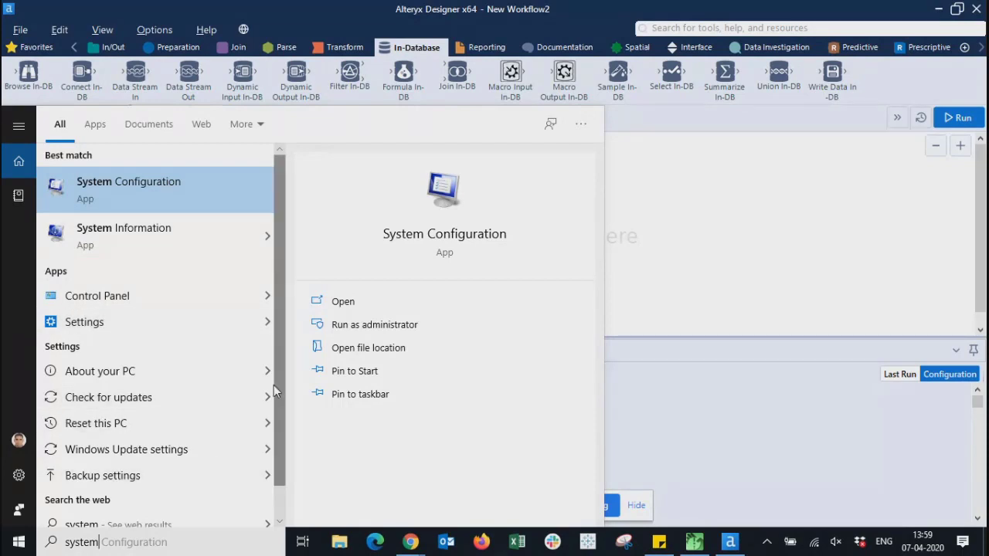
{"action": "scroll", "coordinate": [282, 470], "scroll_direction": "down", "scroll_amount": 1}
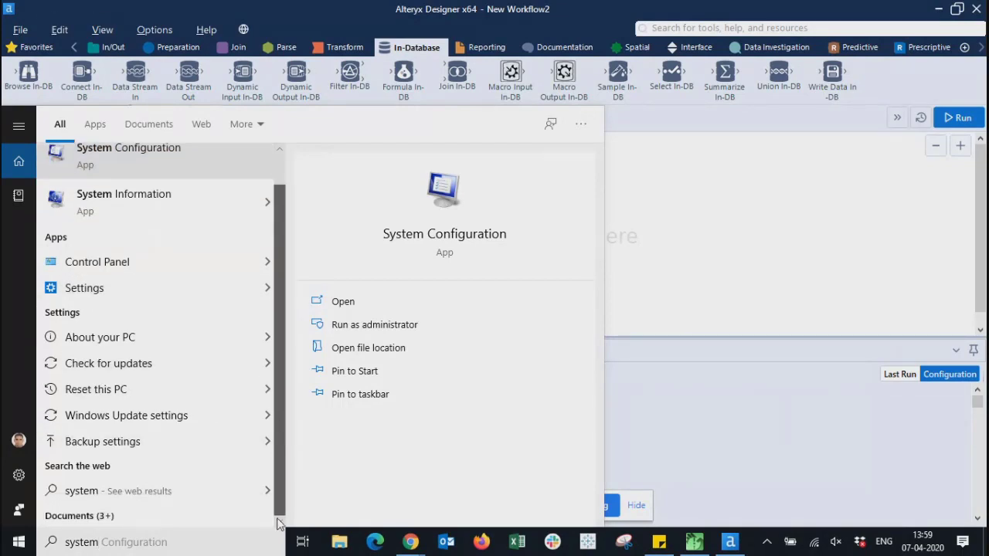
{"action": "left_click", "coordinate": [134, 547]}
{"action": "key", "text": "BackSpace"}
{"action": "key", "text": "BackSpace"}
{"action": "key", "text": "BackSpace"}
{"action": "key", "text": "BackSpace"}
{"action": "key", "text": "BackSpace"}
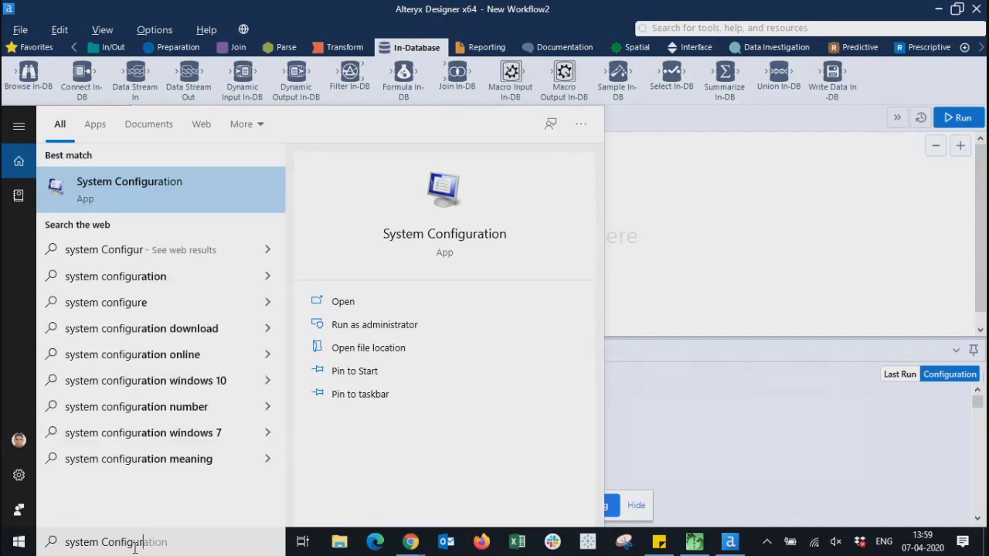
{"action": "key", "text": "BackSpace"}
{"action": "key", "text": "BackSpace"}
{"action": "key", "text": "BackSpace"}
{"action": "key", "text": "BackSpace"}
{"action": "key", "text": "BackSpace"}
{"action": "key", "text": "BackSpace"}
{"action": "key", "text": "BackSpace"}
{"action": "key", "text": "BackSpace"}
{"action": "key", "text": "BackSpace"}
{"action": "key", "text": "BackSpace"}
{"action": "key", "text": "BackSpace"}
{"action": "key", "text": "BackSpace"}
{"action": "key", "text": "BackSpace"}
{"action": "key", "text": "BackSpace"}
{"action": "key", "text": "BackSpace"}
{"action": "type", "text": "ac"}
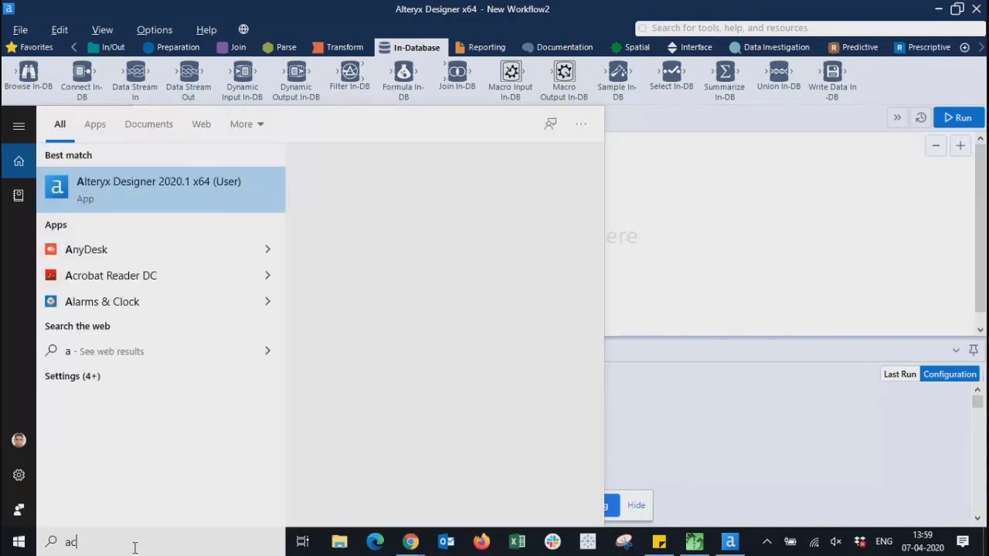
{"action": "type", "text": "ce"}
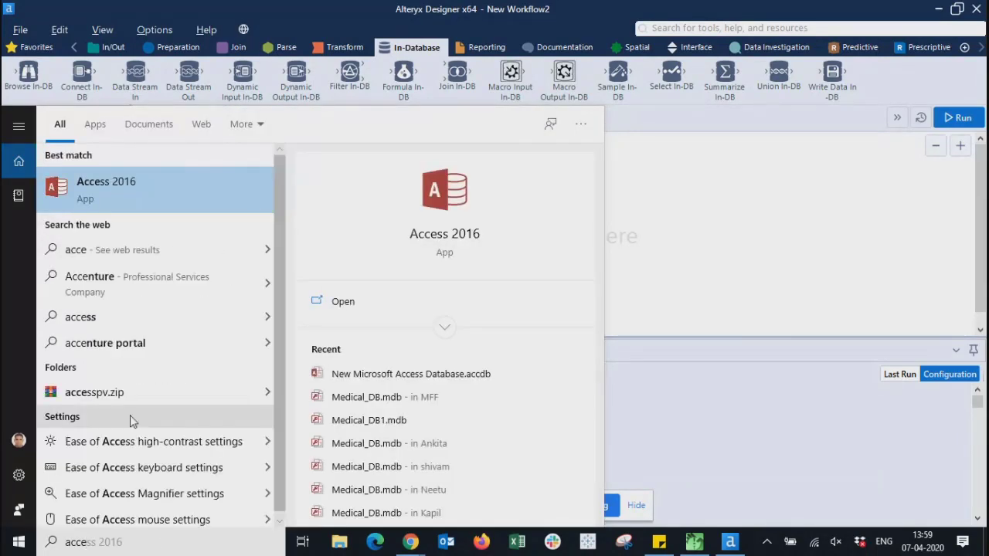
{"action": "key", "text": "BackSpace"}
{"action": "key", "text": "BackSpace"}
{"action": "key", "text": "BackSpace"}
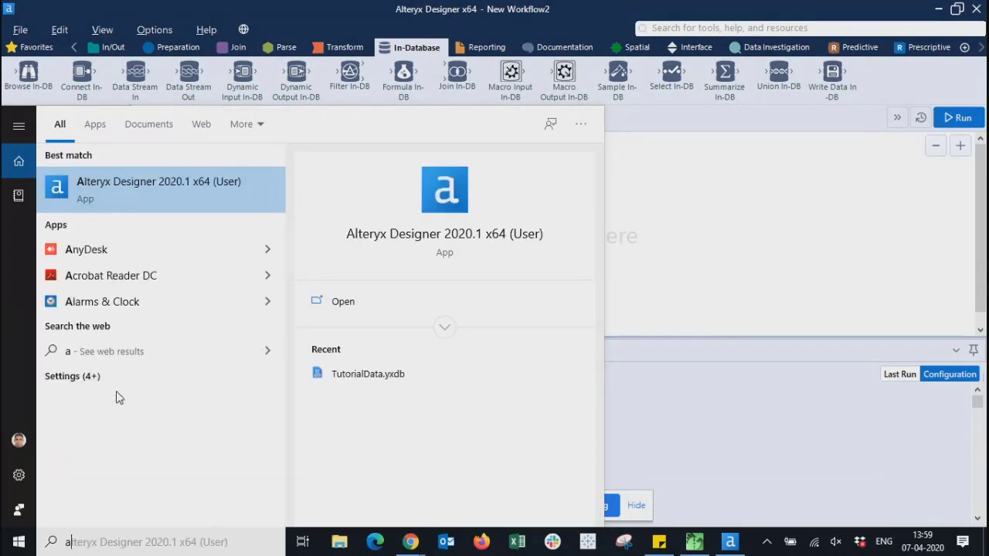
{"action": "type", "text": "cssi"}
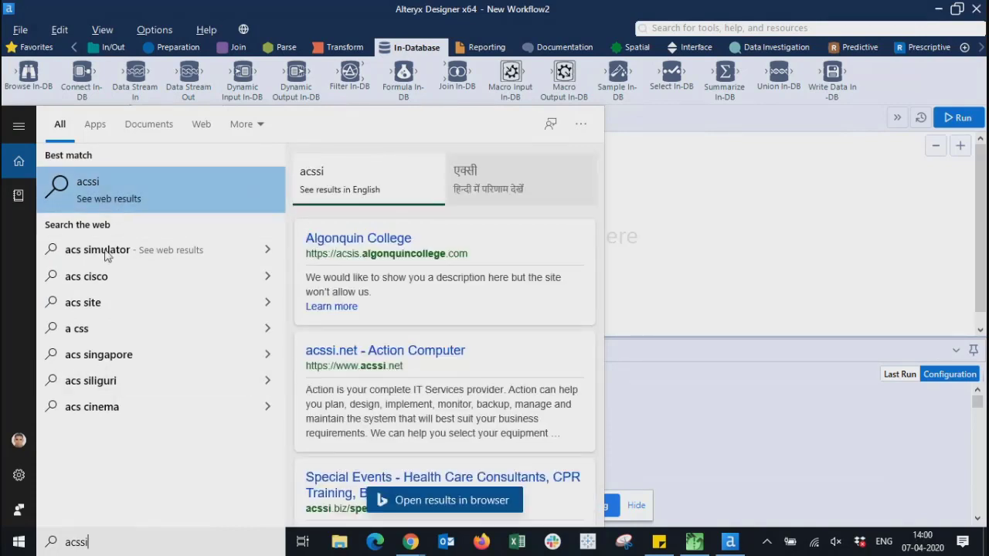
{"action": "left_click", "coordinate": [12, 478]}
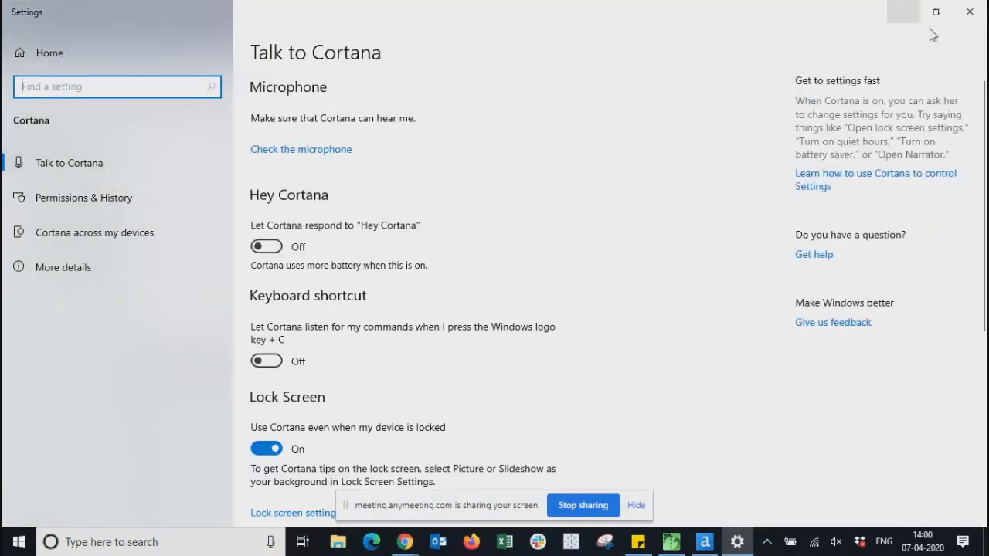
{"action": "left_click", "coordinate": [970, 13]}
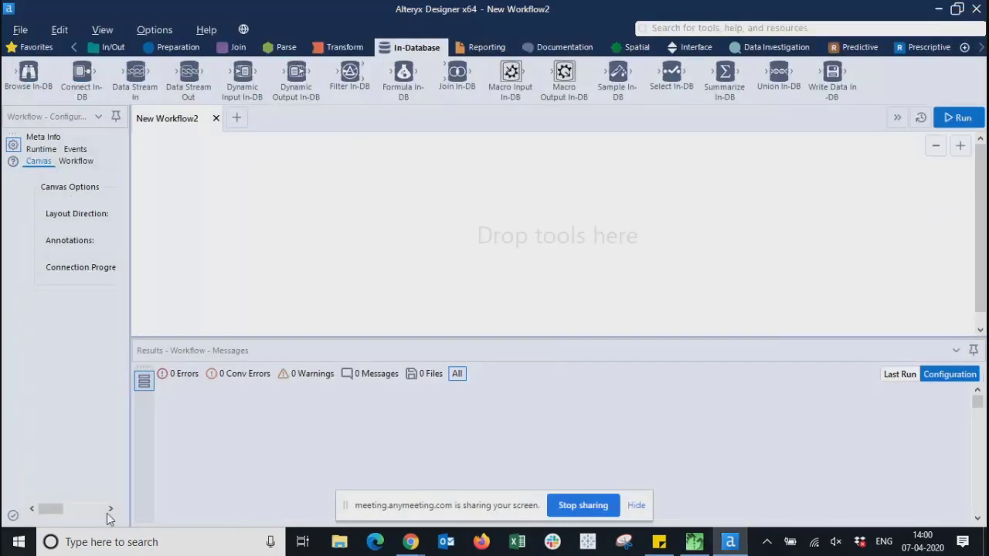
- Search for 'sch' and launch Task Scheduler from the Best match result
{"action": "left_click", "coordinate": [143, 543]}
{"action": "type", "text": "schu"}
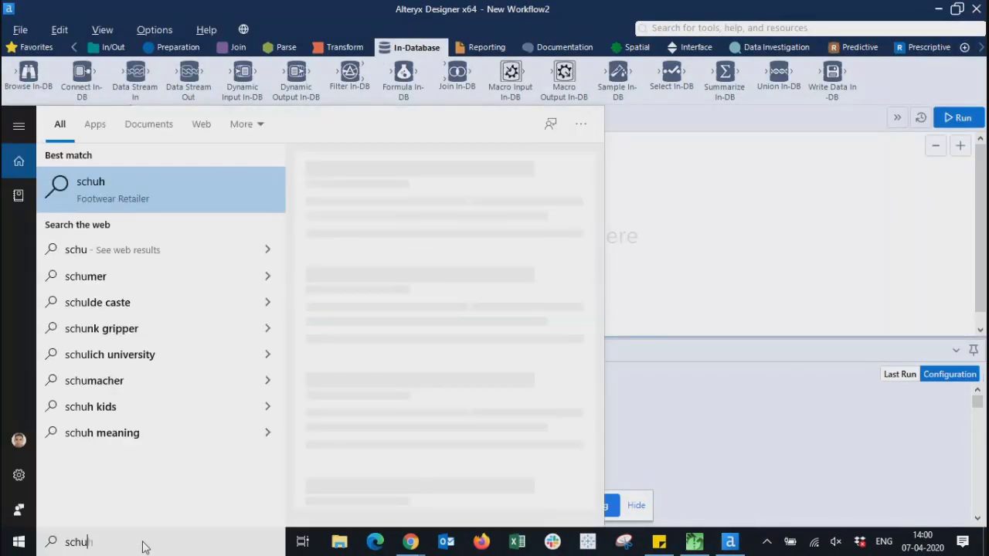
{"action": "key", "text": "BackSpace"}
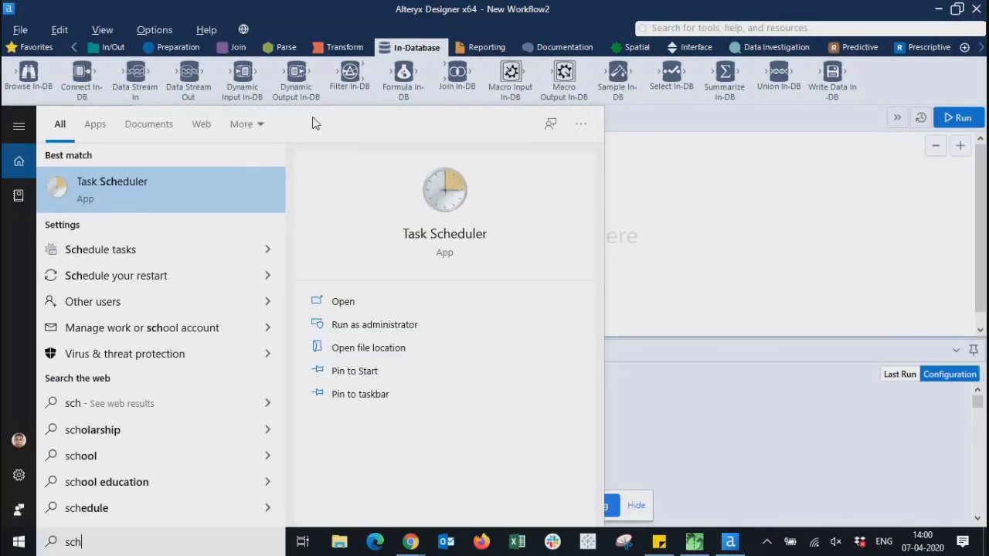
{"action": "left_click", "coordinate": [109, 195]}
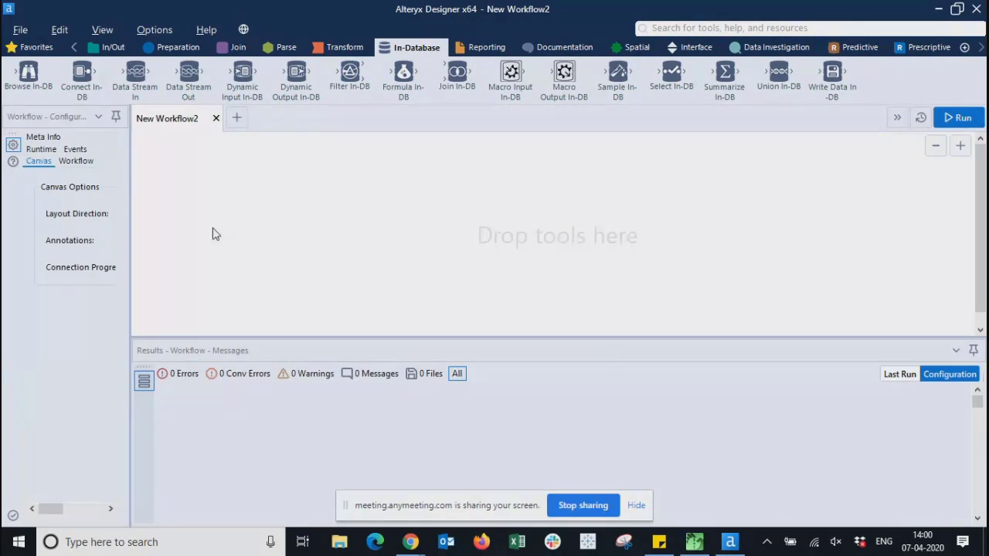
- Reposition the Task Scheduler window, briefly open and cancel Create Task, then maximize it
{"action": "left_click_drag", "start_coordinate": [538, 135], "coordinate": [443, 87]}
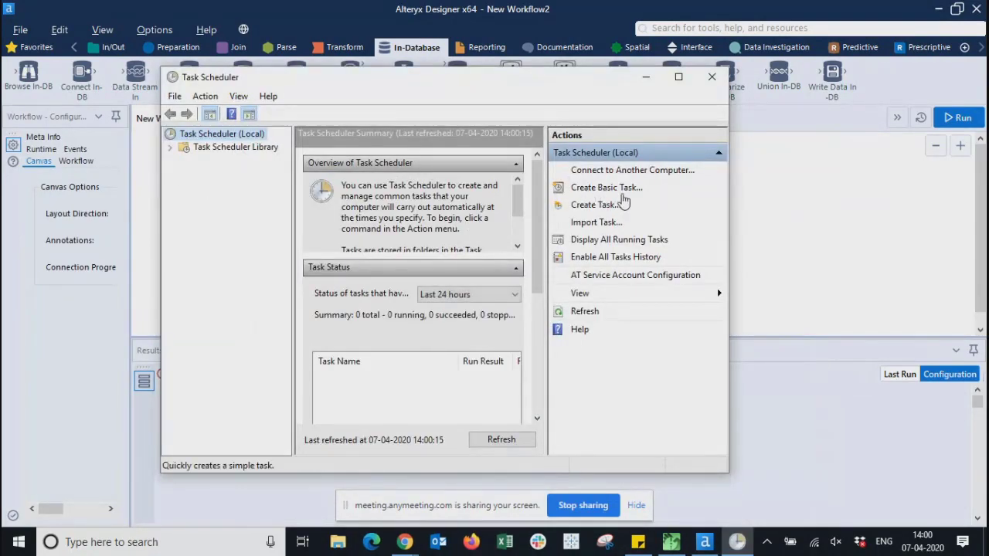
{"action": "left_click", "coordinate": [595, 205]}
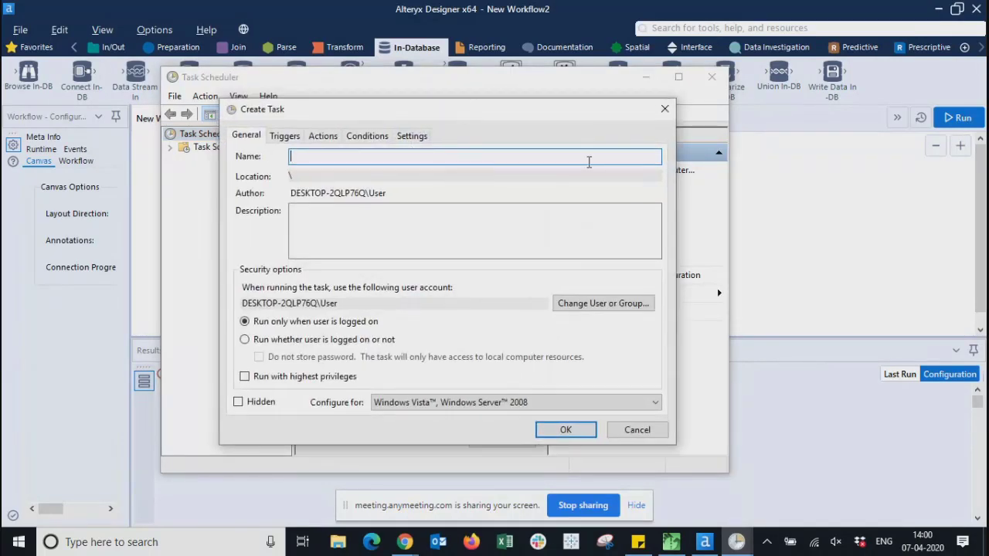
{"action": "left_click", "coordinate": [665, 110]}
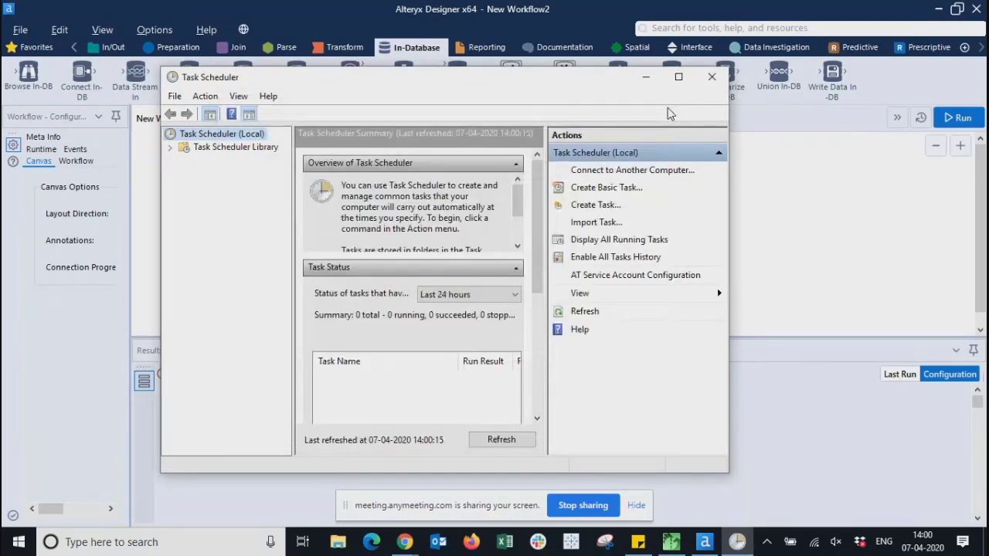
{"action": "left_click_drag", "start_coordinate": [617, 83], "coordinate": [780, 156]}
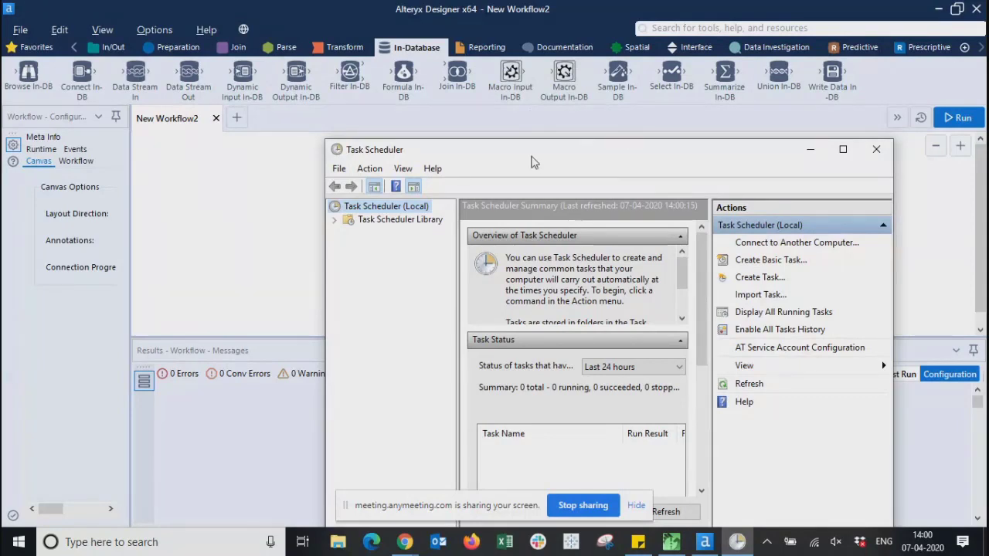
{"action": "left_click_drag", "start_coordinate": [532, 156], "coordinate": [405, 100]}
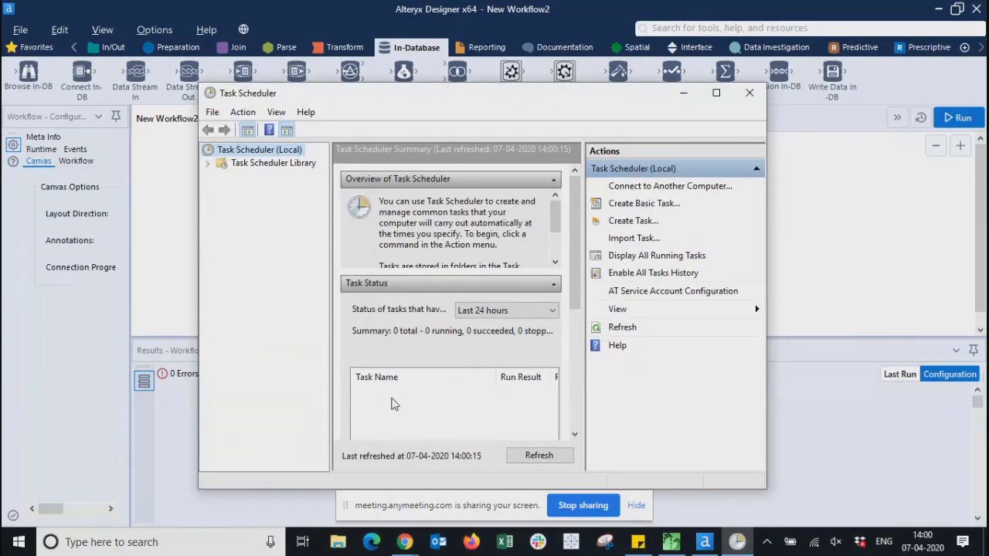
{"action": "left_click", "coordinate": [716, 93]}
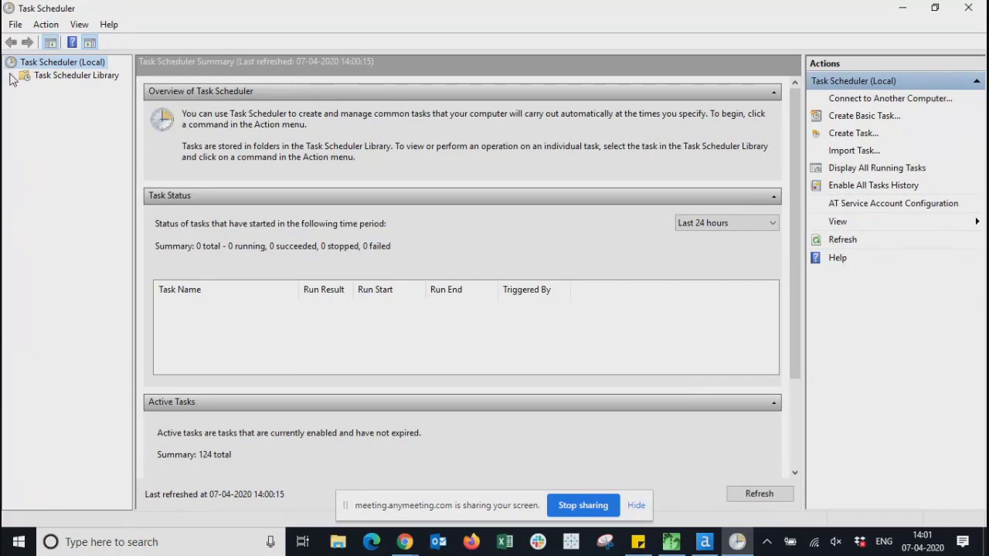
{"action": "left_click", "coordinate": [62, 77]}
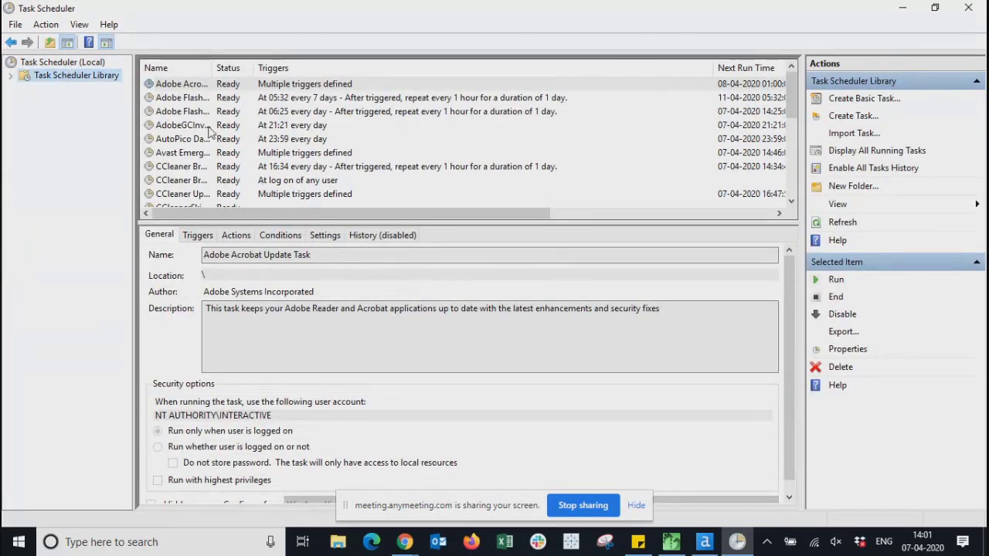
{"action": "left_click_drag", "start_coordinate": [214, 68], "coordinate": [307, 70]}
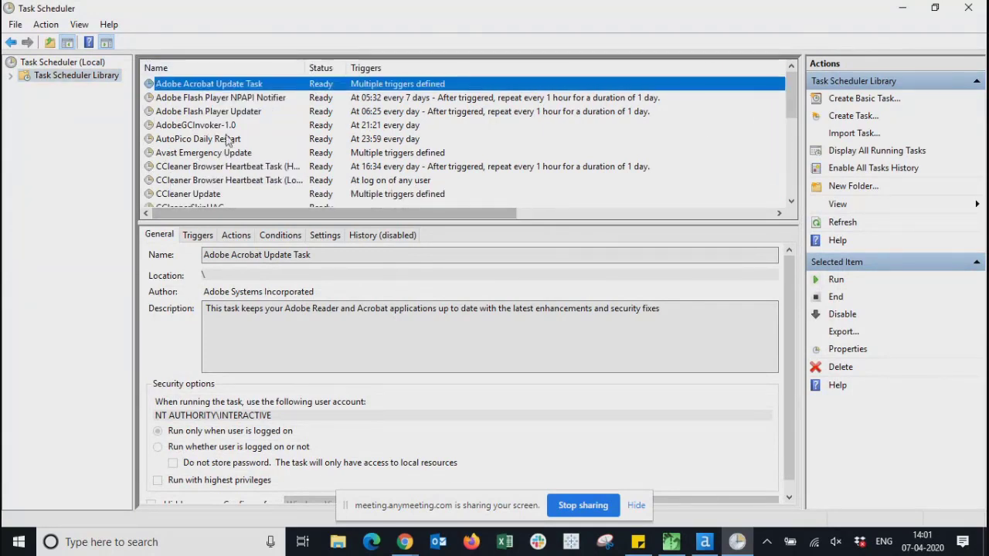
{"action": "left_click_drag", "start_coordinate": [801, 93], "coordinate": [812, 205]}
{"action": "left_click_drag", "start_coordinate": [791, 160], "coordinate": [794, 91]}
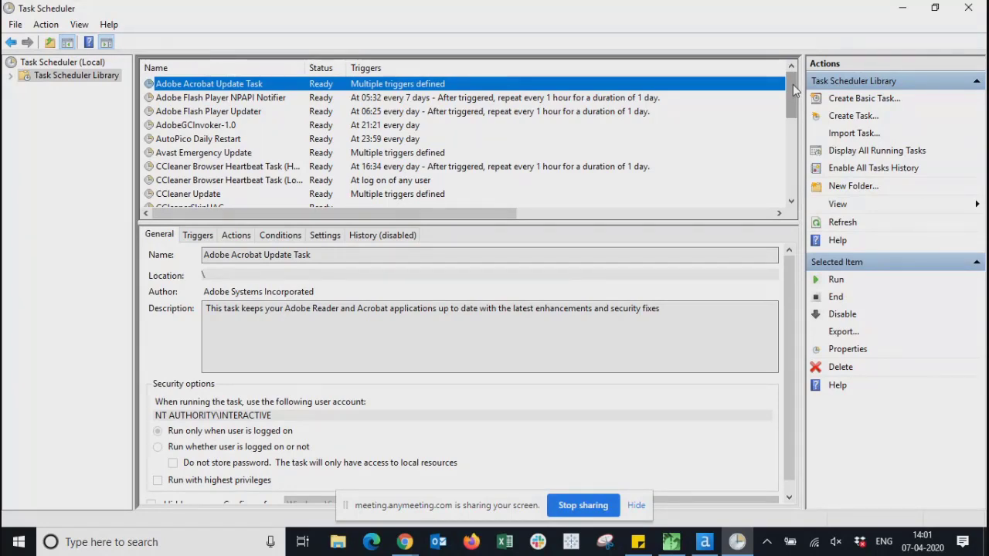
{"action": "left_click_drag", "start_coordinate": [794, 90], "coordinate": [796, 57]}
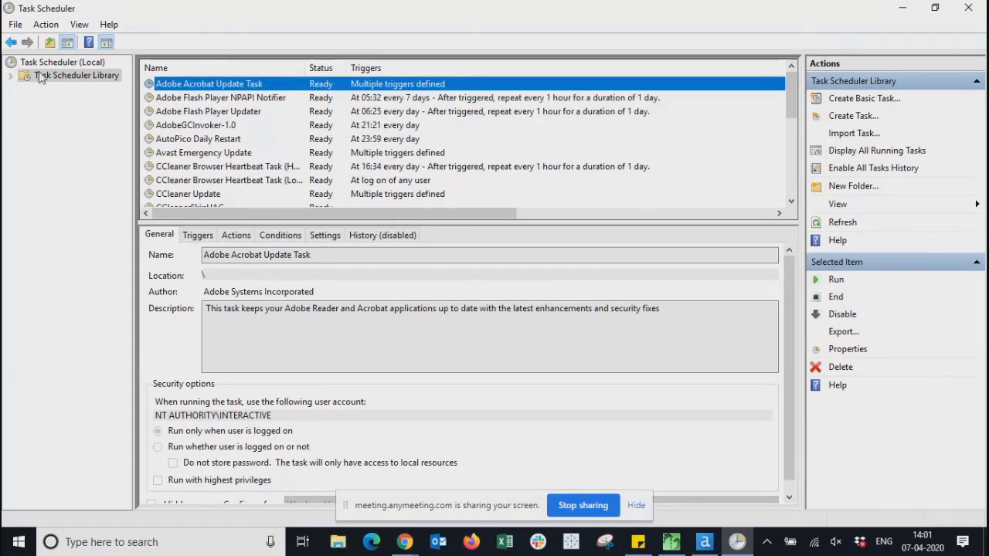
{"action": "left_click", "coordinate": [63, 65]}
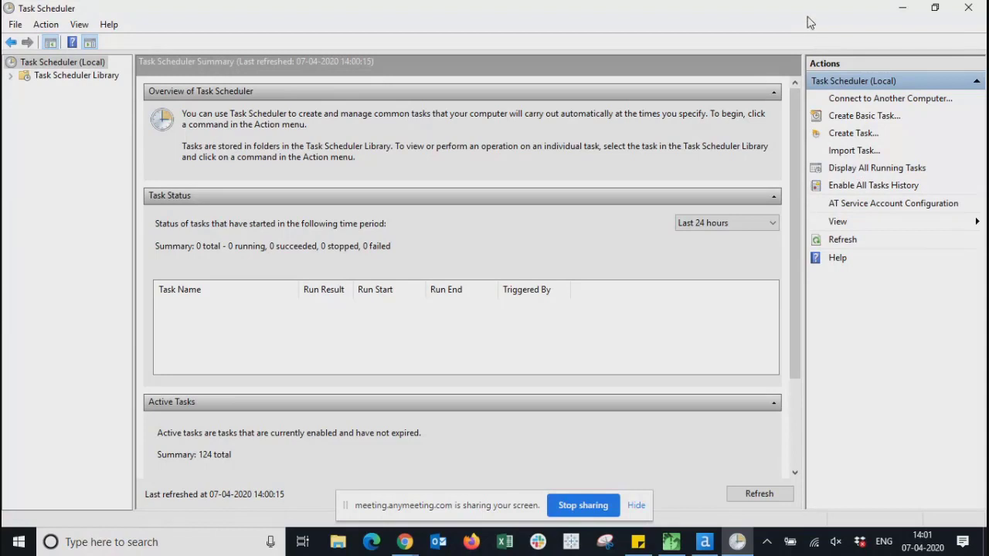
- Create a task named 'Test', leave the user account unchanged, and go to Triggers
{"action": "left_click", "coordinate": [841, 136]}
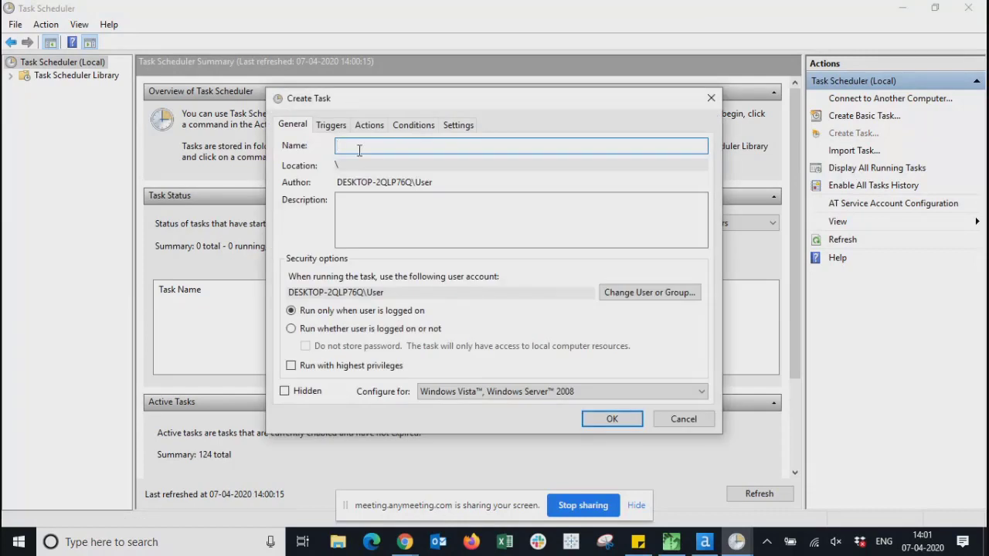
{"action": "type", "text": "Test"}
{"action": "left_click", "coordinate": [644, 294]}
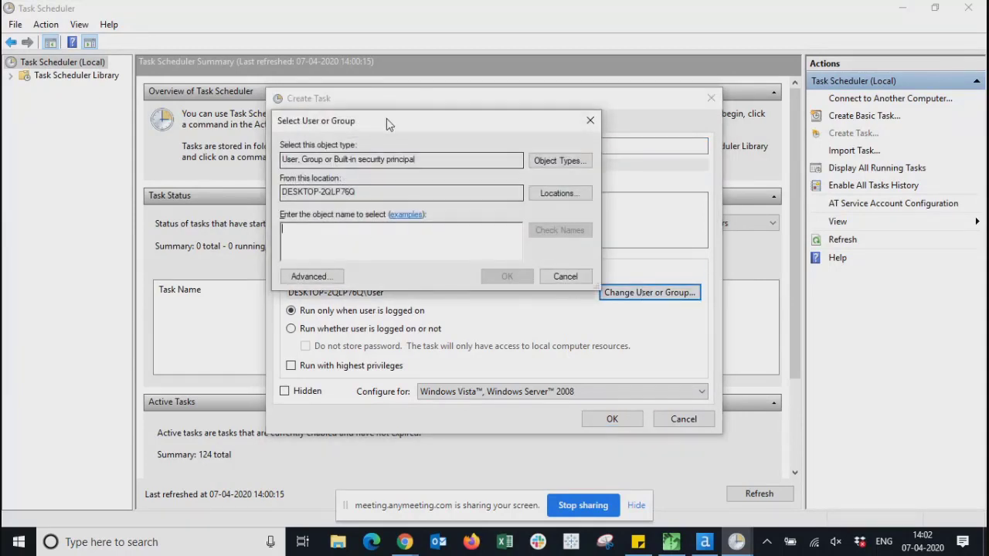
{"action": "left_click_drag", "start_coordinate": [386, 118], "coordinate": [549, 142]}
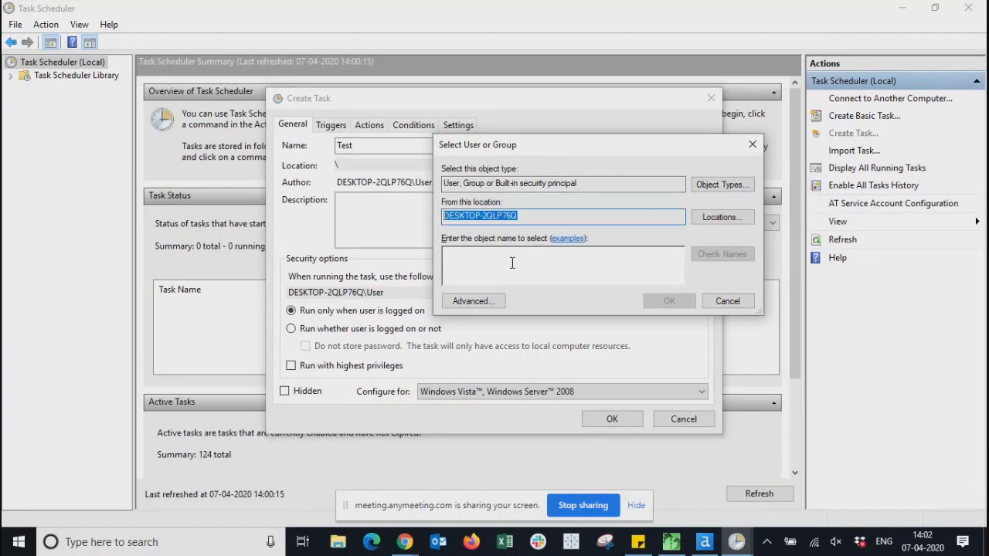
{"action": "left_click", "coordinate": [541, 267]}
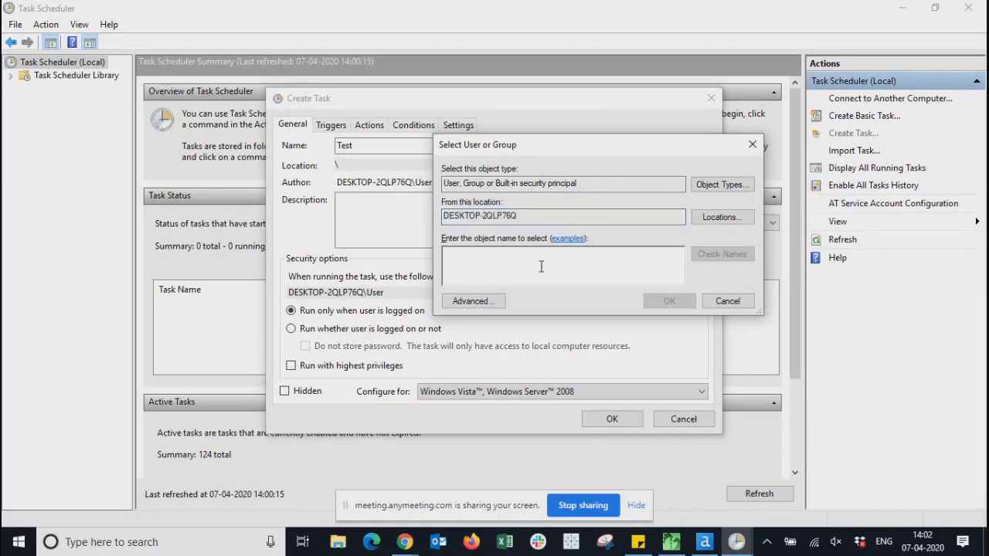
{"action": "left_click", "coordinate": [738, 307]}
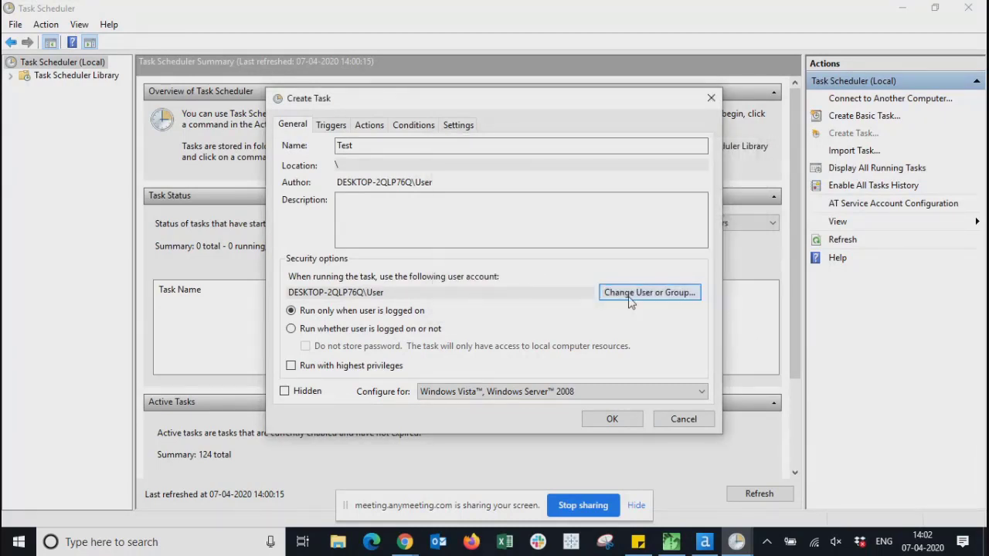
{"action": "left_click", "coordinate": [630, 301]}
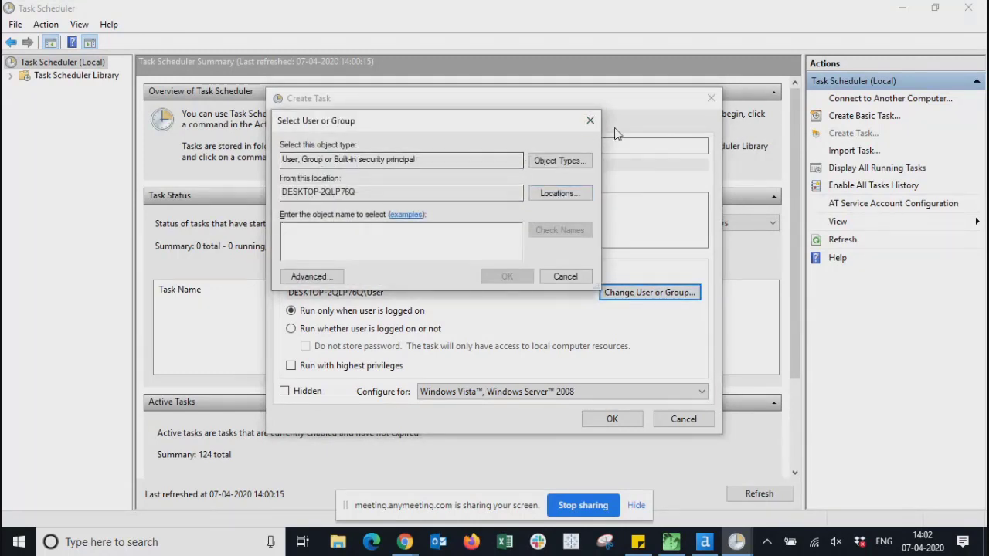
{"action": "left_click", "coordinate": [590, 119]}
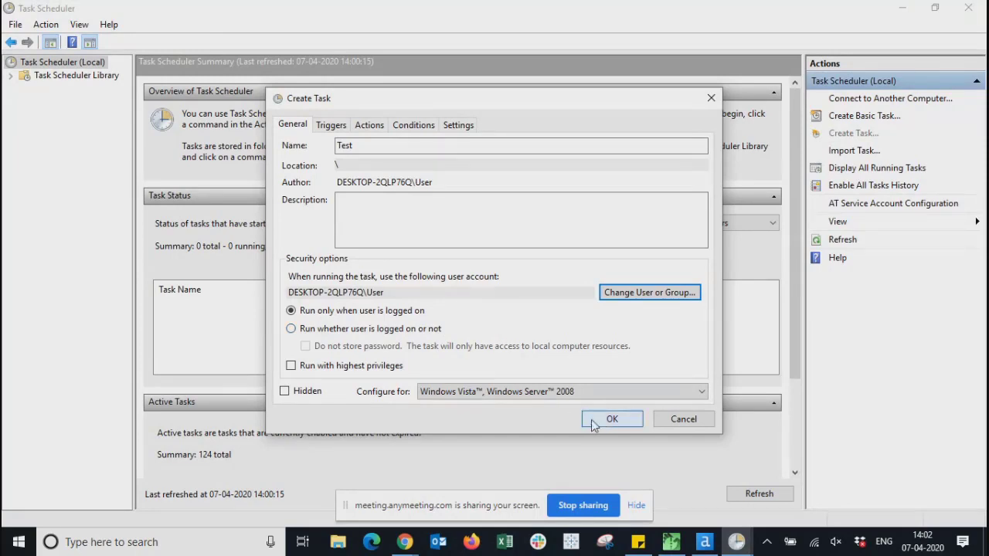
{"action": "left_click", "coordinate": [332, 126]}
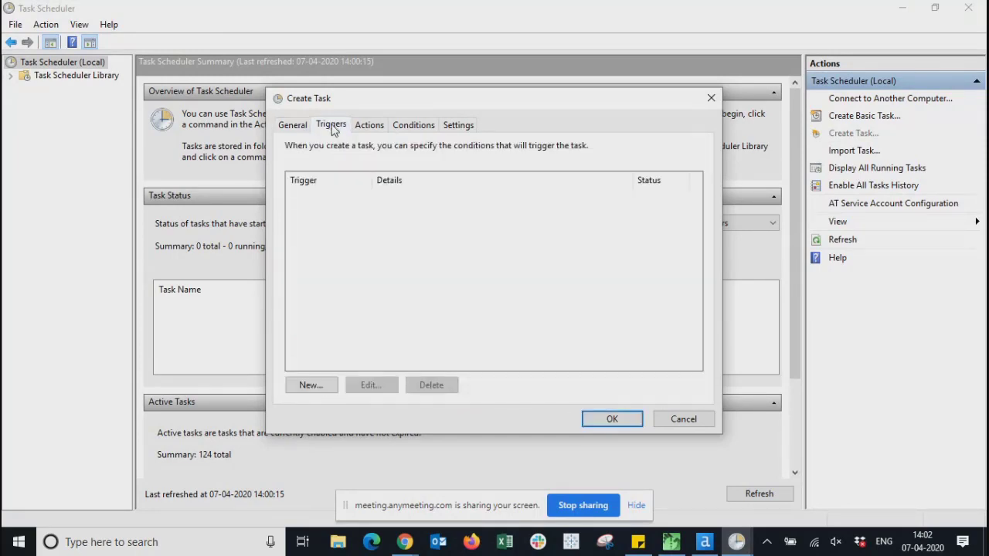
- Begin a new trigger On a schedule, trying Daily and Weekly before settling on One time
{"action": "left_click", "coordinate": [307, 386]}
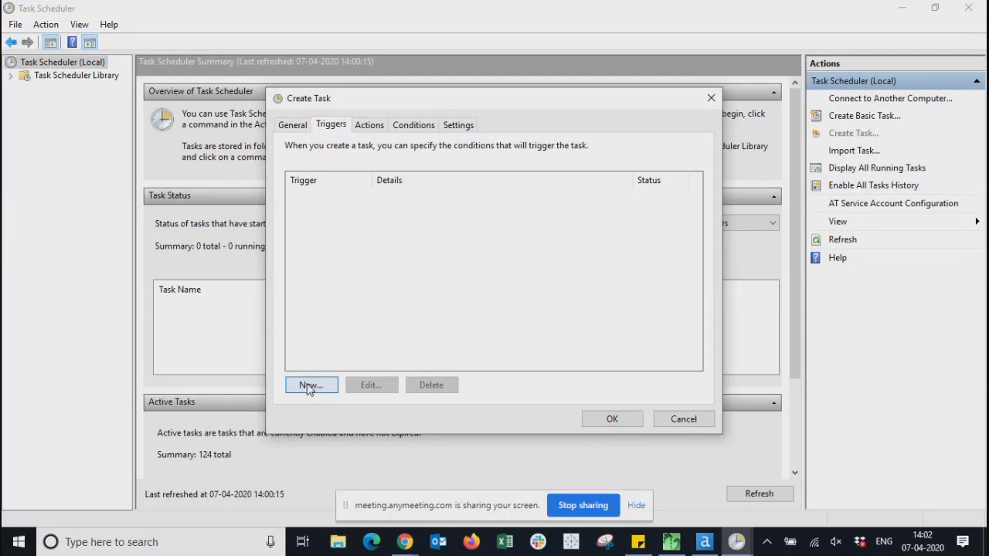
{"action": "left_click", "coordinate": [309, 386]}
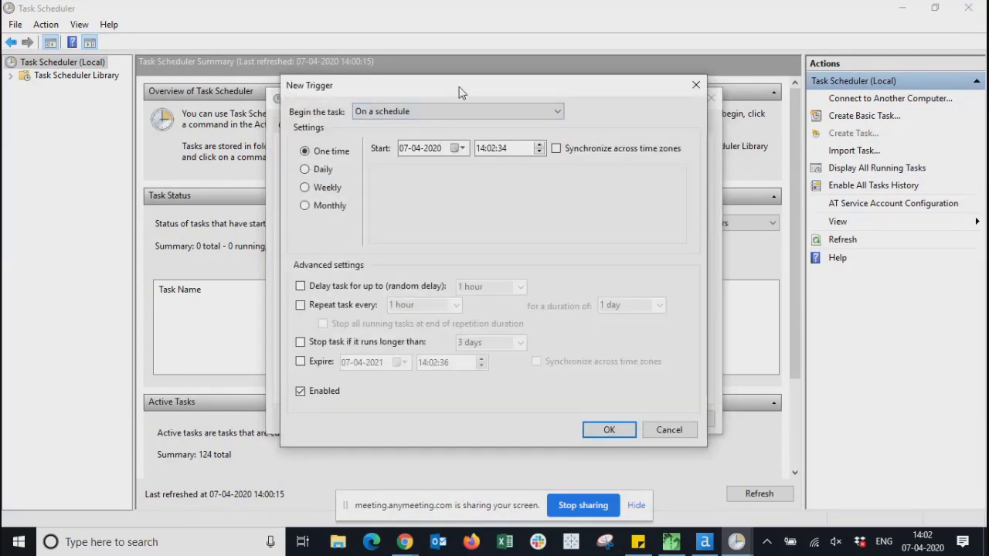
{"action": "left_click_drag", "start_coordinate": [458, 92], "coordinate": [418, 108]}
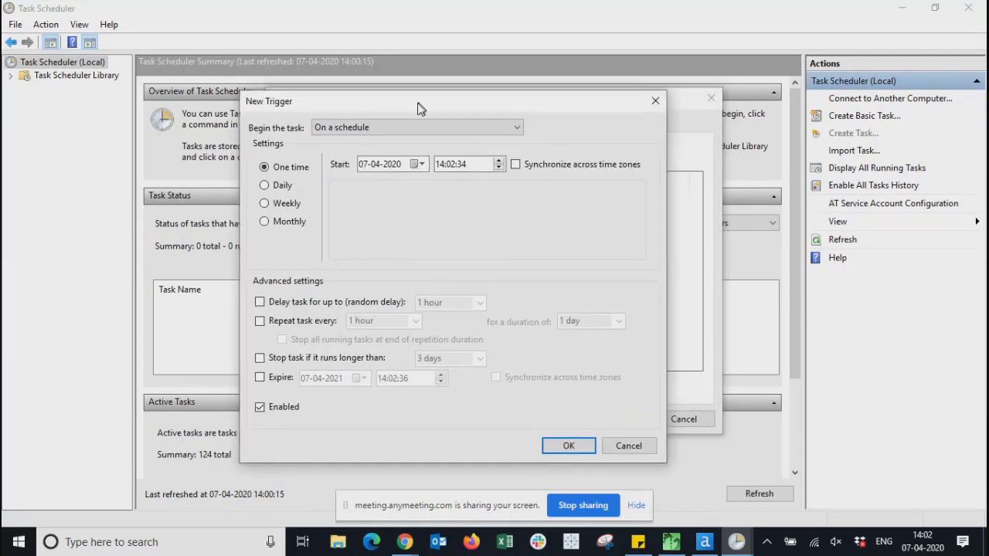
{"action": "left_click", "coordinate": [392, 135]}
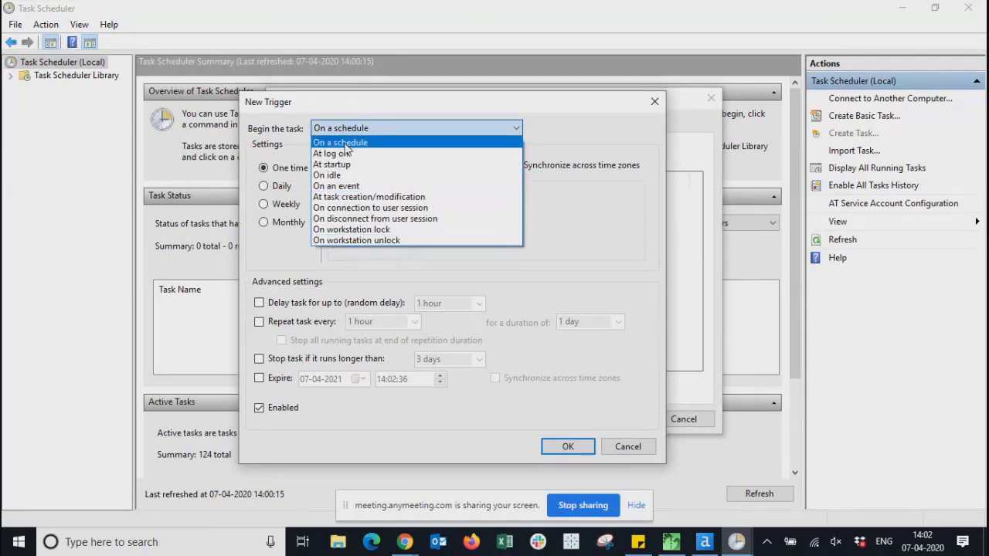
{"action": "left_click", "coordinate": [397, 128]}
{"action": "left_click", "coordinate": [397, 127]}
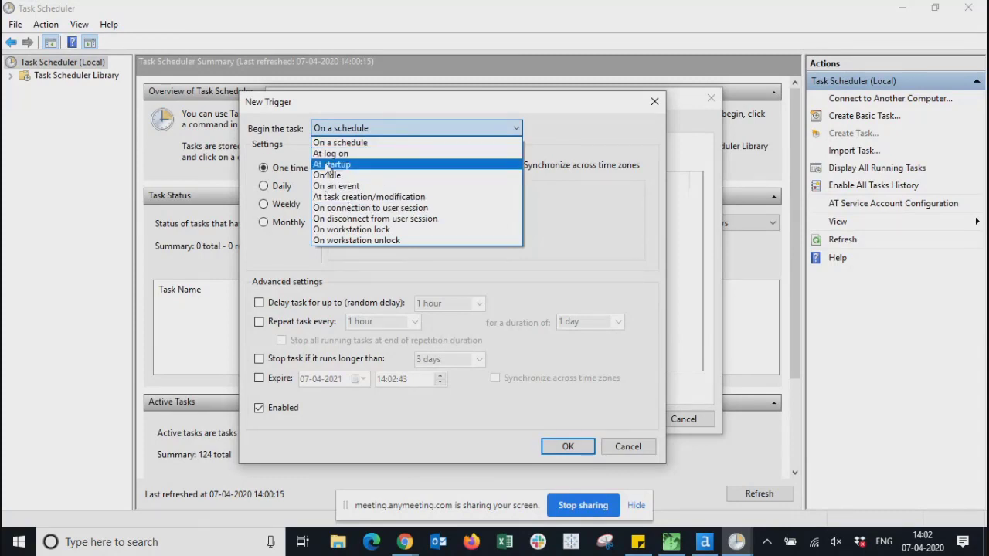
{"action": "left_click", "coordinate": [360, 143]}
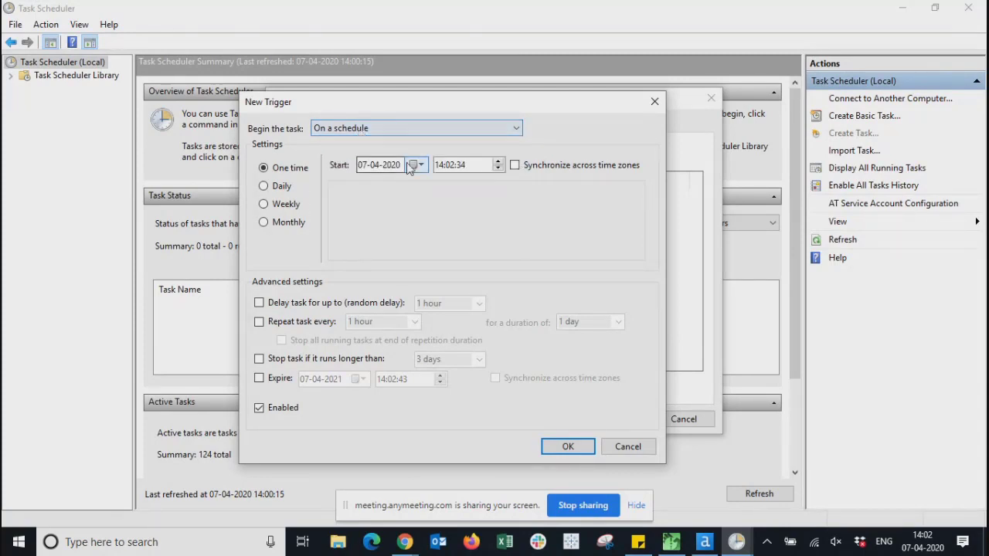
{"action": "left_click", "coordinate": [281, 187]}
{"action": "left_click", "coordinate": [283, 204]}
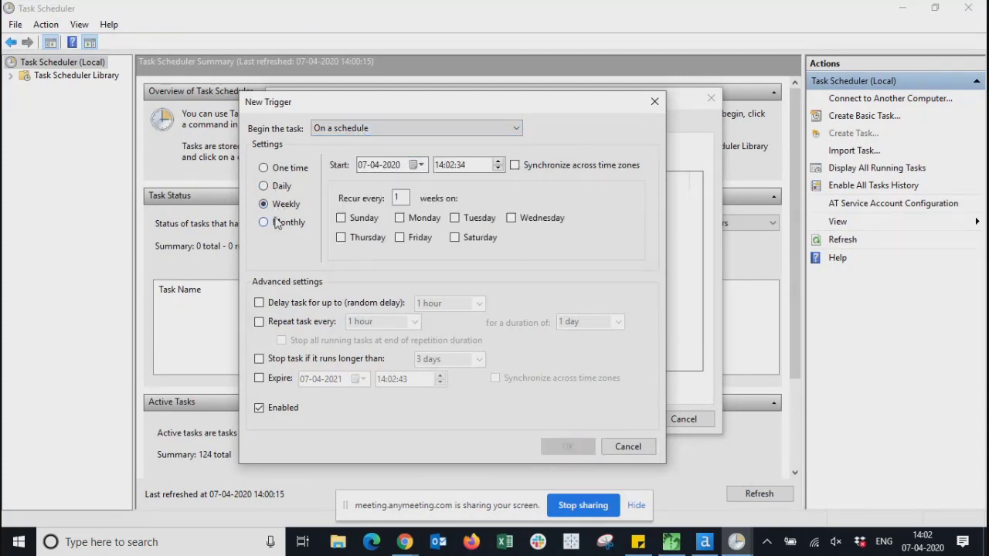
{"action": "left_click", "coordinate": [283, 168]}
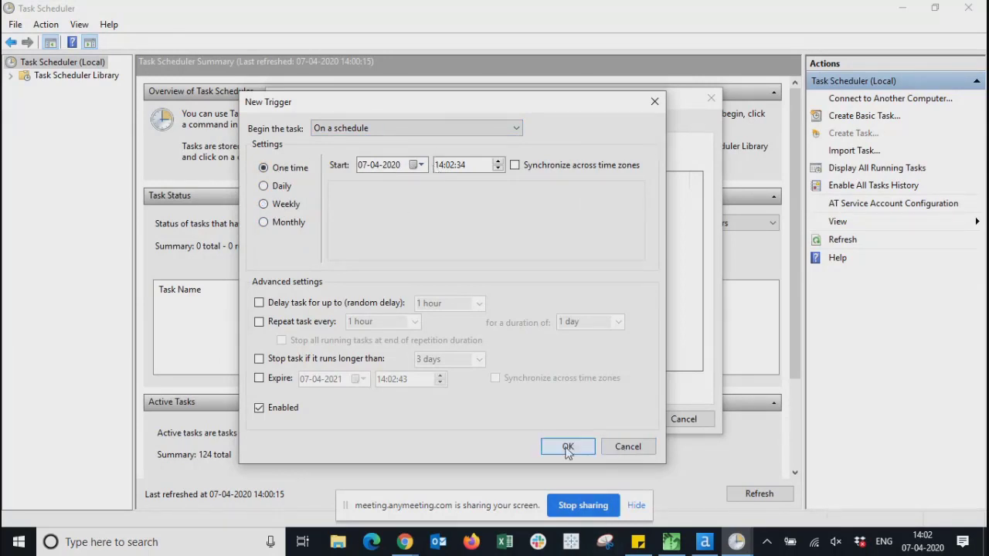
- Discard the draft trigger and begin a new action for the task
{"action": "left_click", "coordinate": [624, 447]}
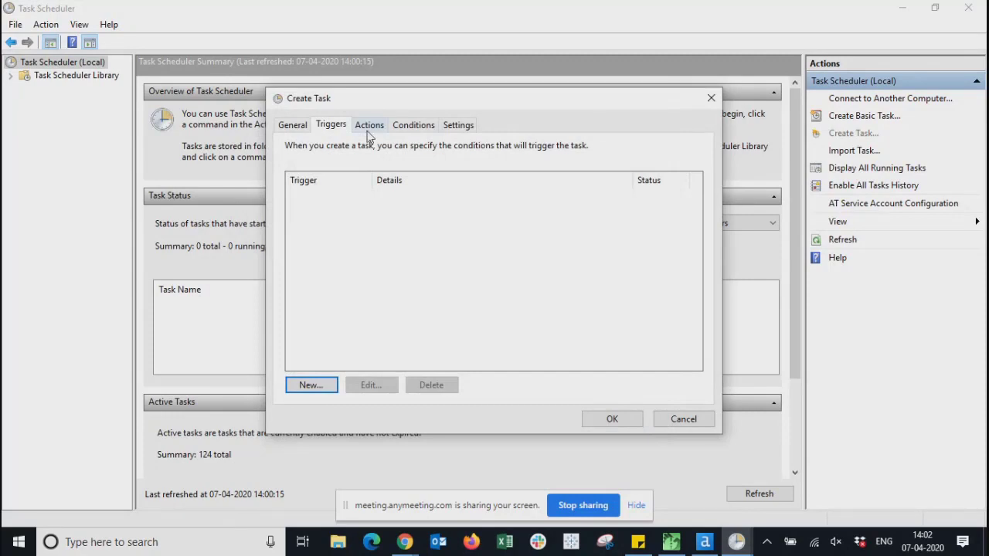
{"action": "left_click", "coordinate": [369, 130]}
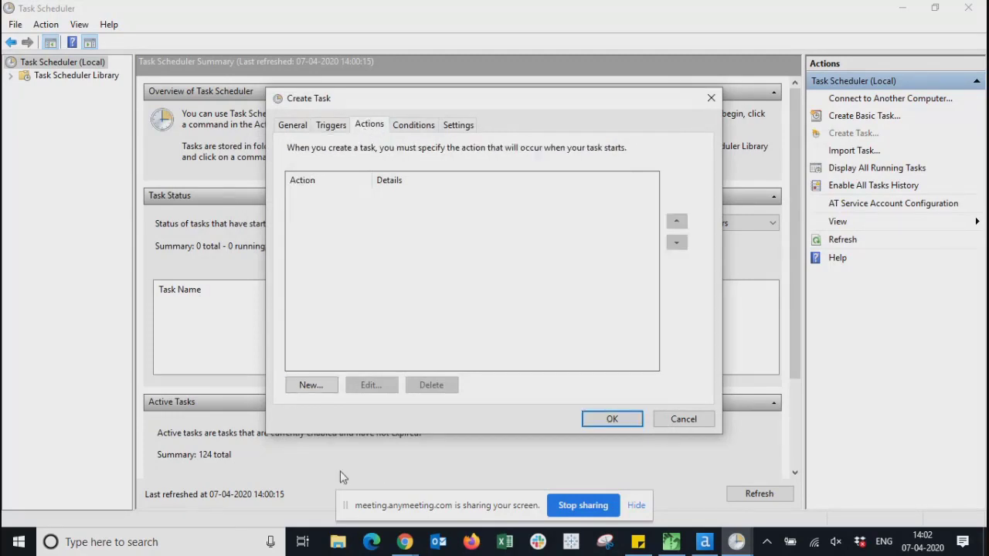
{"action": "left_click", "coordinate": [312, 386]}
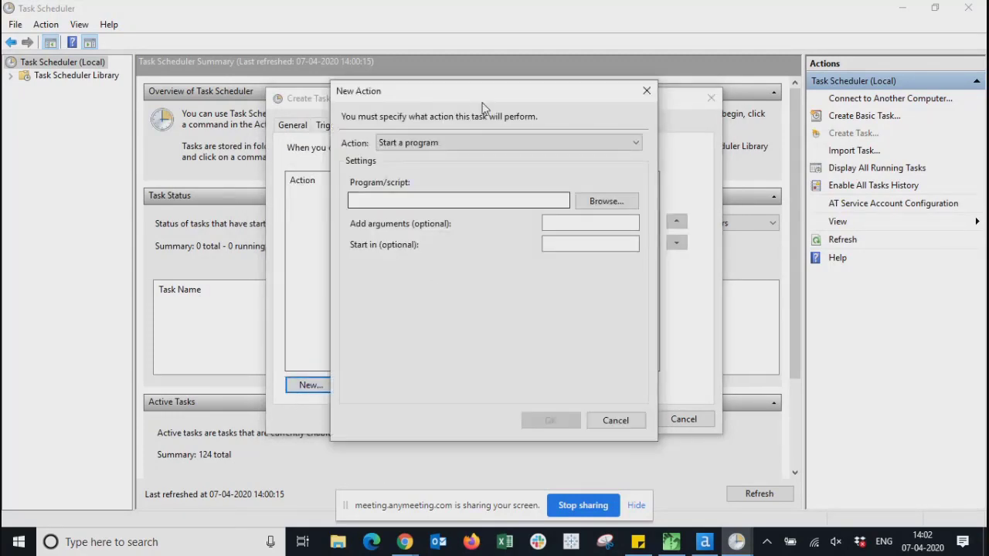
- Keep the action as Start a program, browse for a program, then discard the action
{"action": "left_click", "coordinate": [412, 146]}
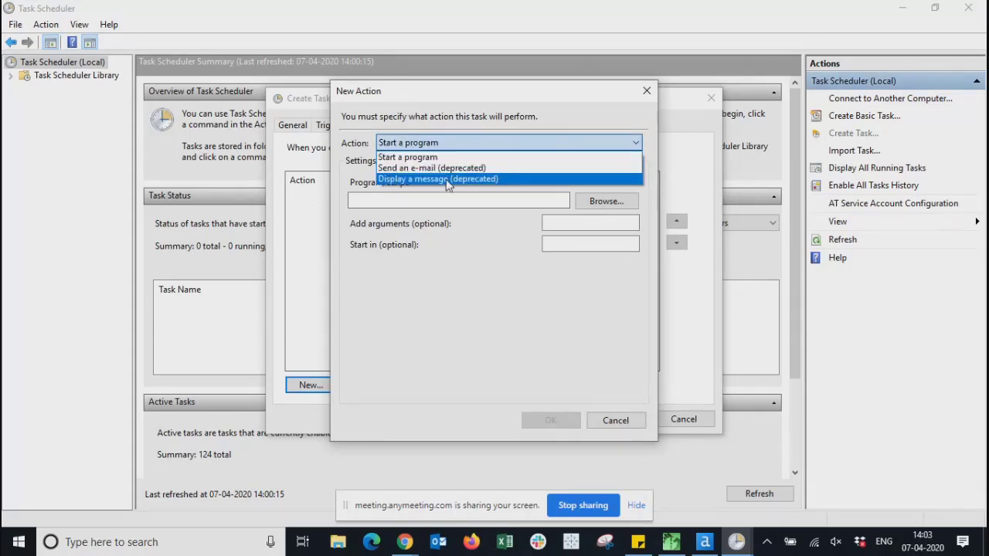
{"action": "left_click", "coordinate": [446, 158]}
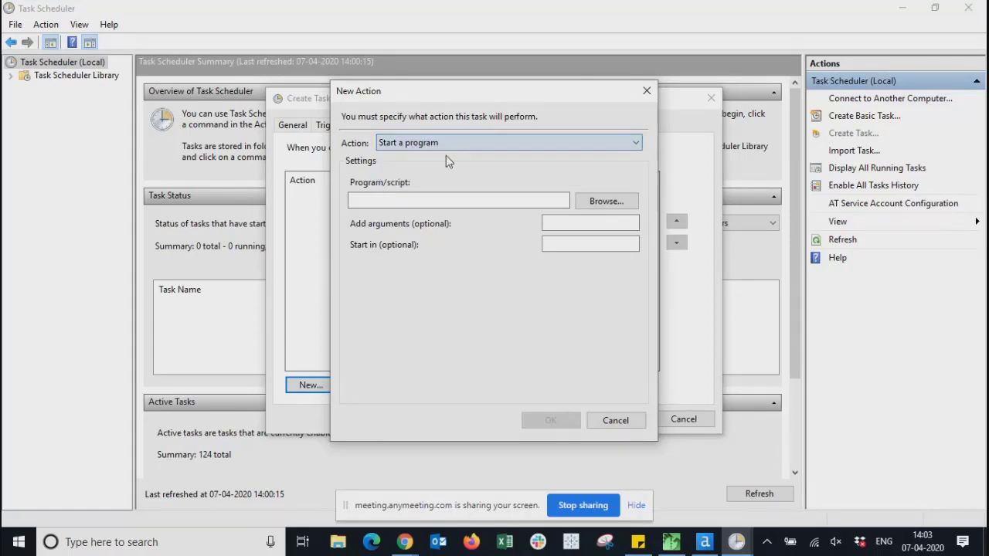
{"action": "left_click", "coordinate": [437, 201]}
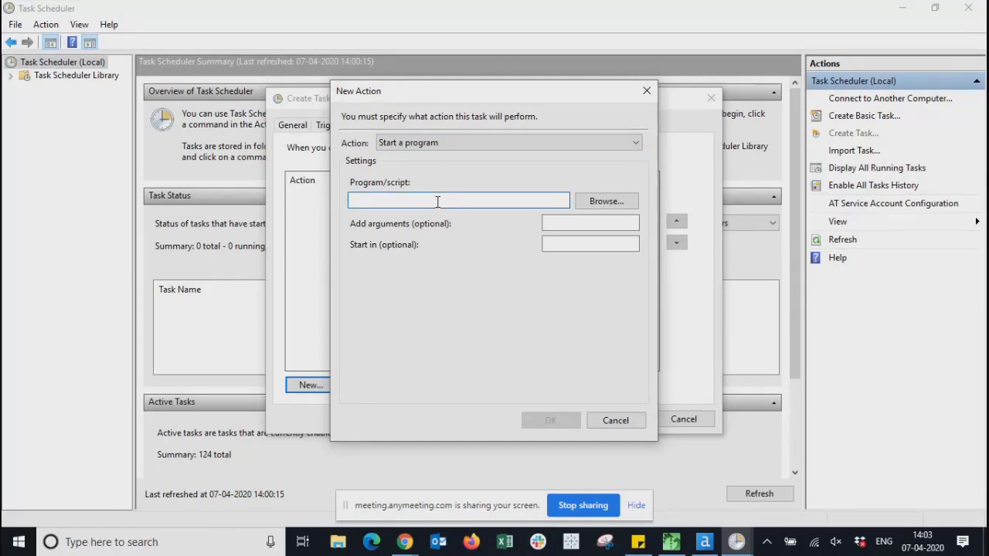
{"action": "left_click", "coordinate": [613, 204]}
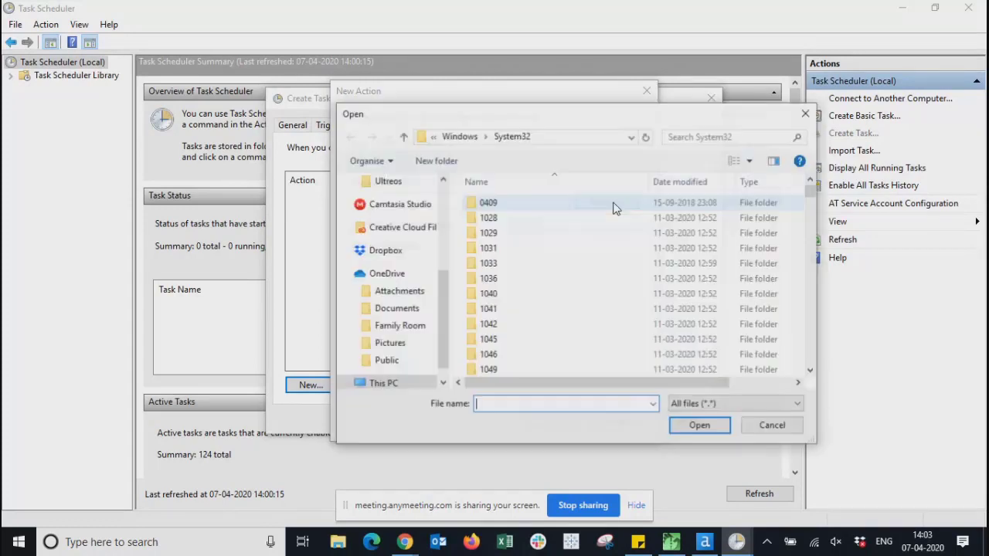
{"action": "left_click", "coordinate": [806, 113]}
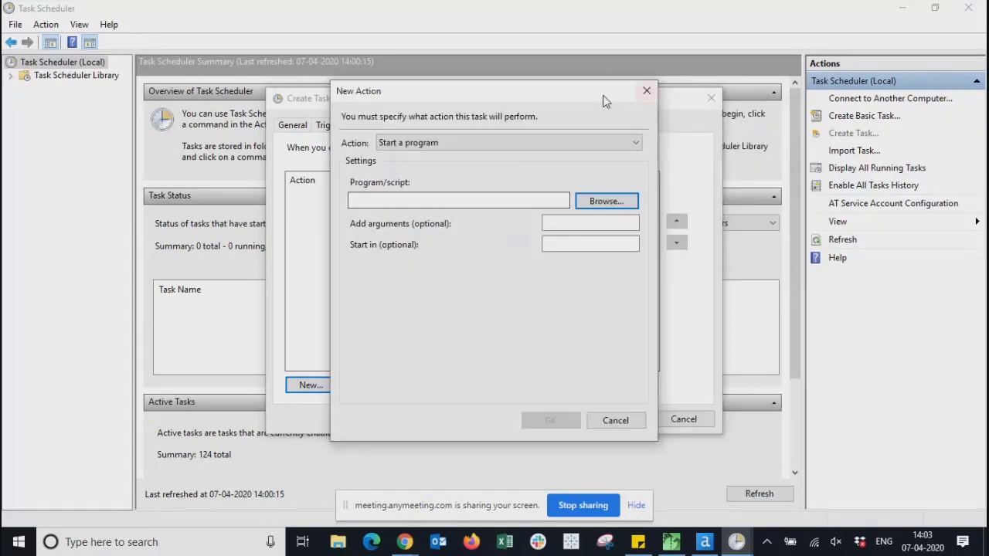
{"action": "left_click", "coordinate": [648, 93]}
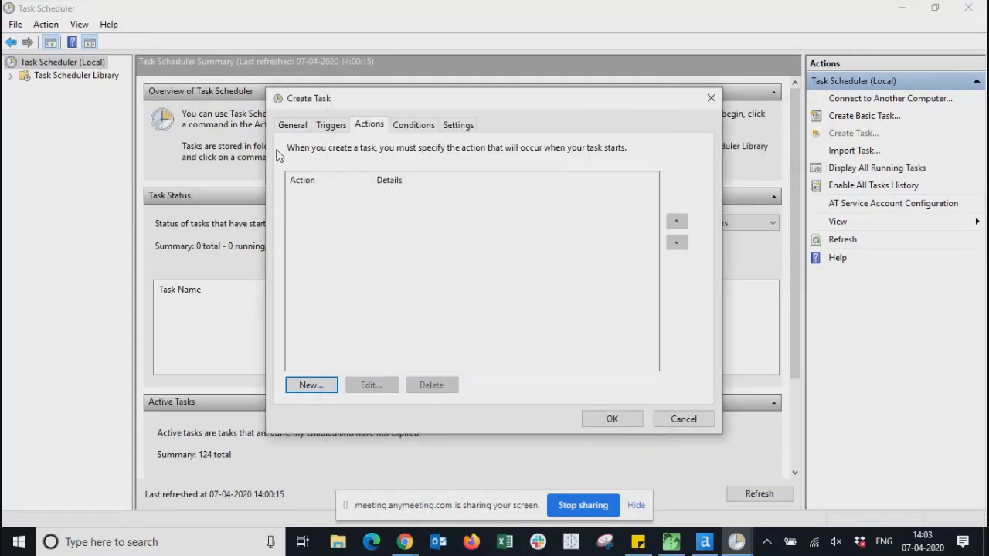
- Review the Triggers, Actions, Conditions and Settings tabs, cancel the task, and close Task Scheduler
{"action": "left_click", "coordinate": [341, 127]}
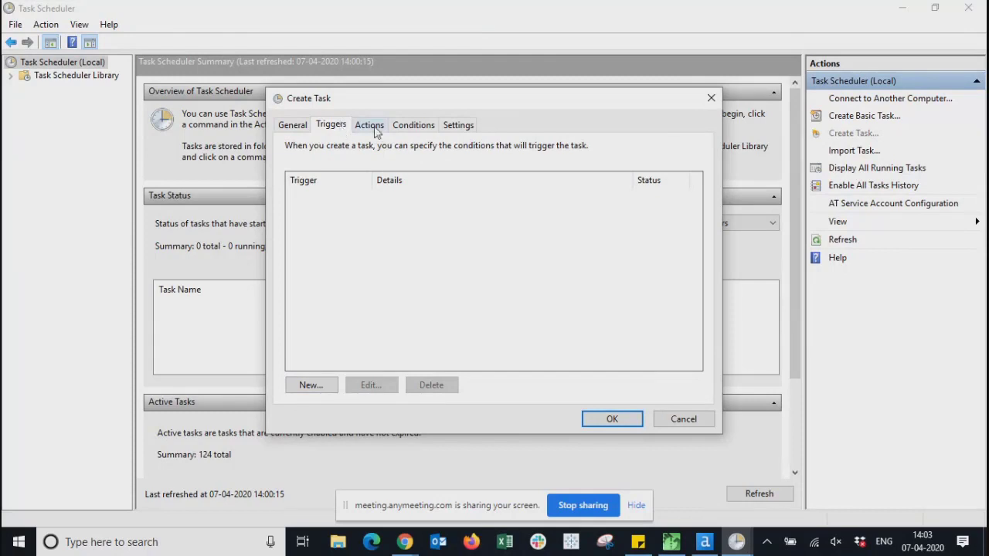
{"action": "left_click", "coordinate": [376, 131]}
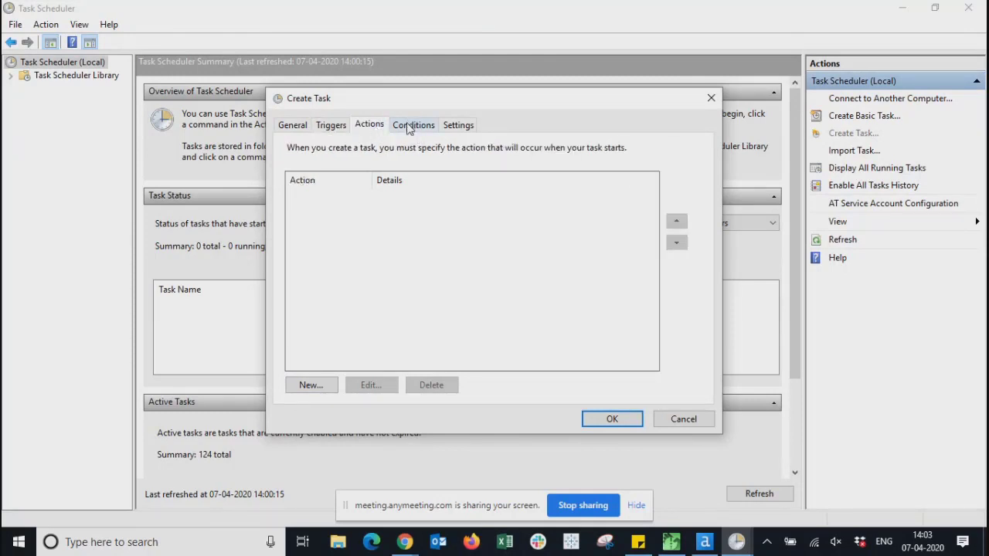
{"action": "left_click", "coordinate": [410, 127]}
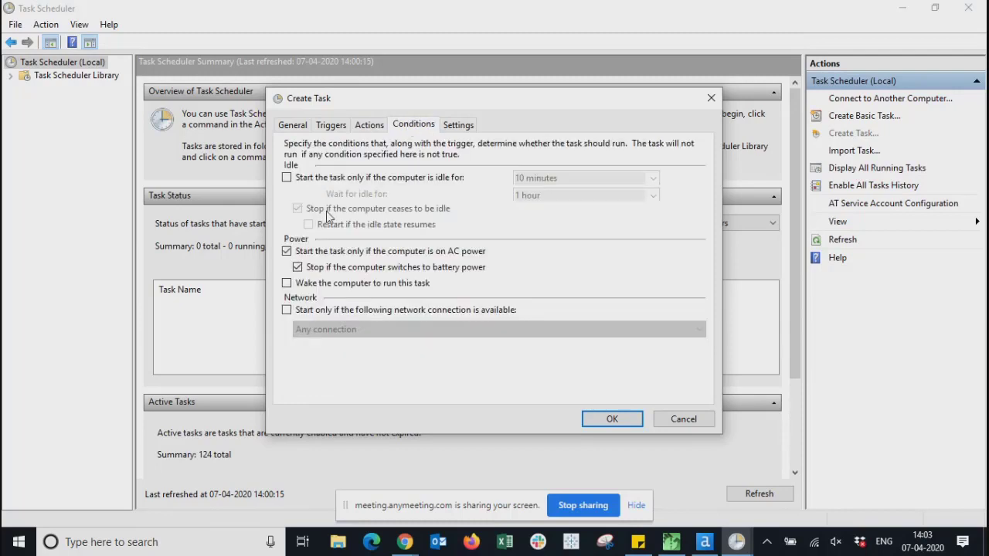
{"action": "left_click", "coordinate": [456, 126]}
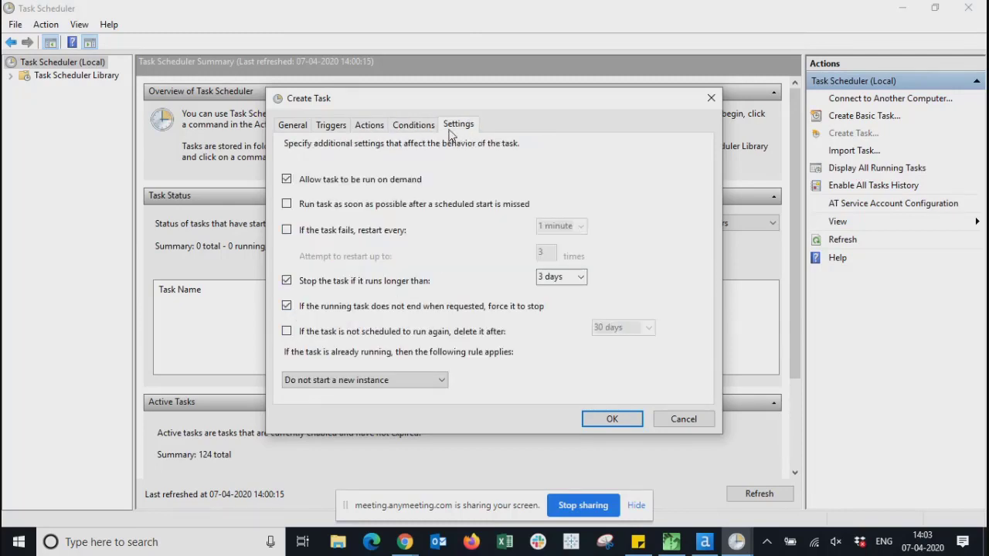
{"action": "left_click", "coordinate": [680, 419]}
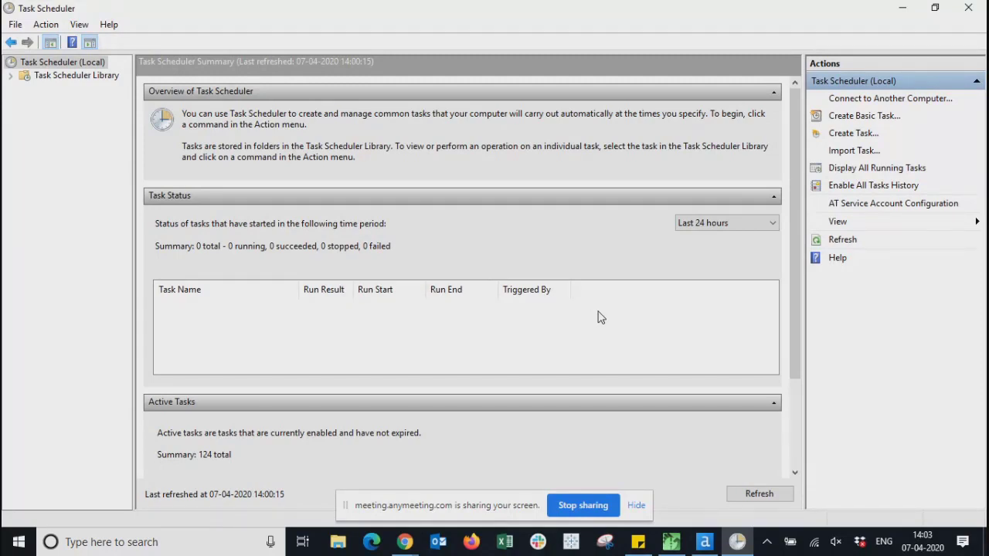
{"action": "left_click", "coordinate": [969, 9]}
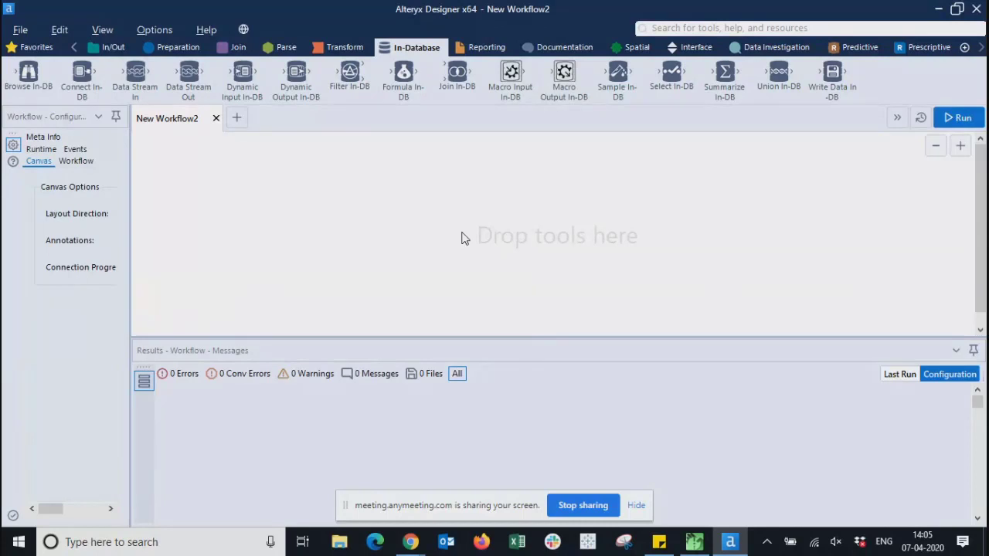
- Glance at the workflow options list without choosing anything, then bring the Learning Paths browser forward
{"action": "left_click", "coordinate": [167, 36]}
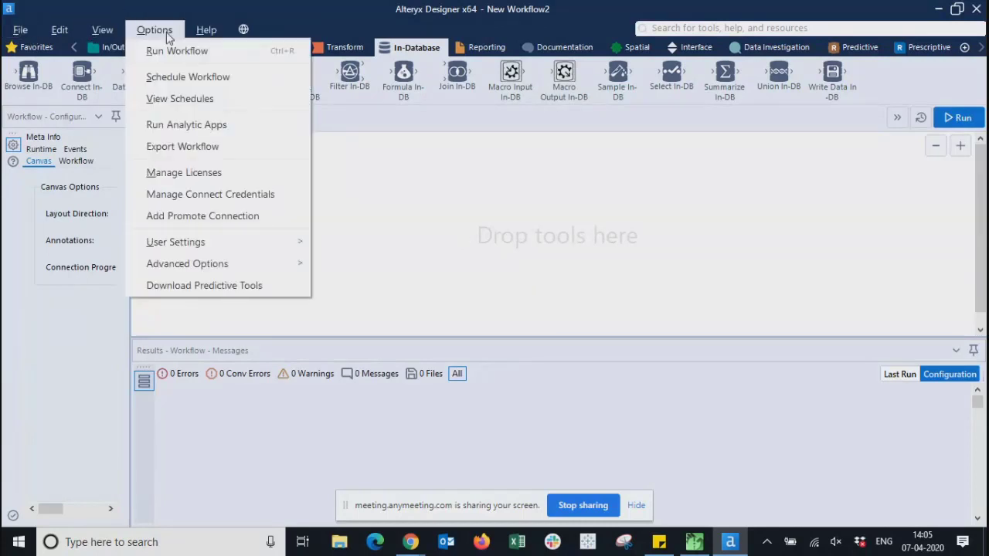
{"action": "left_click", "coordinate": [466, 186]}
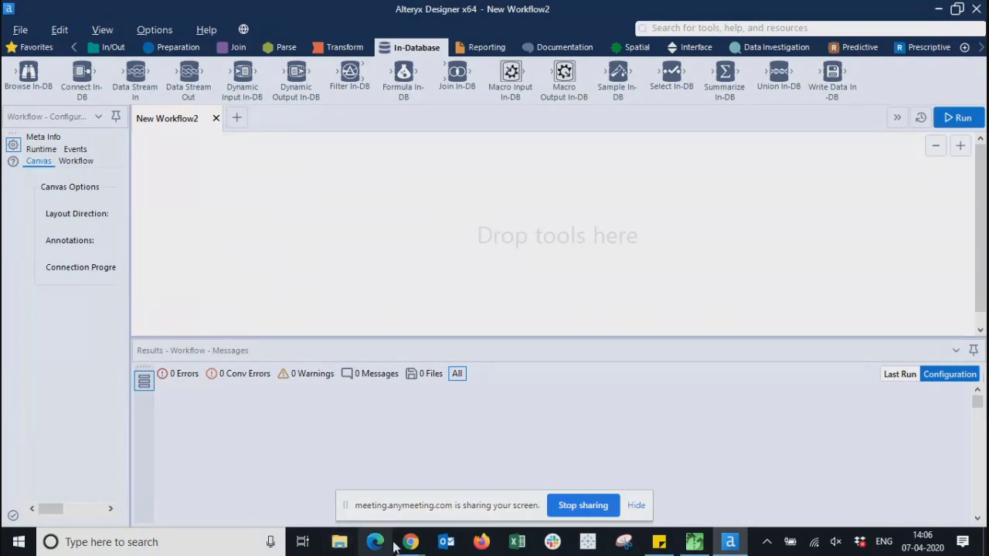
{"action": "mouse_move", "coordinate": [410, 542]}
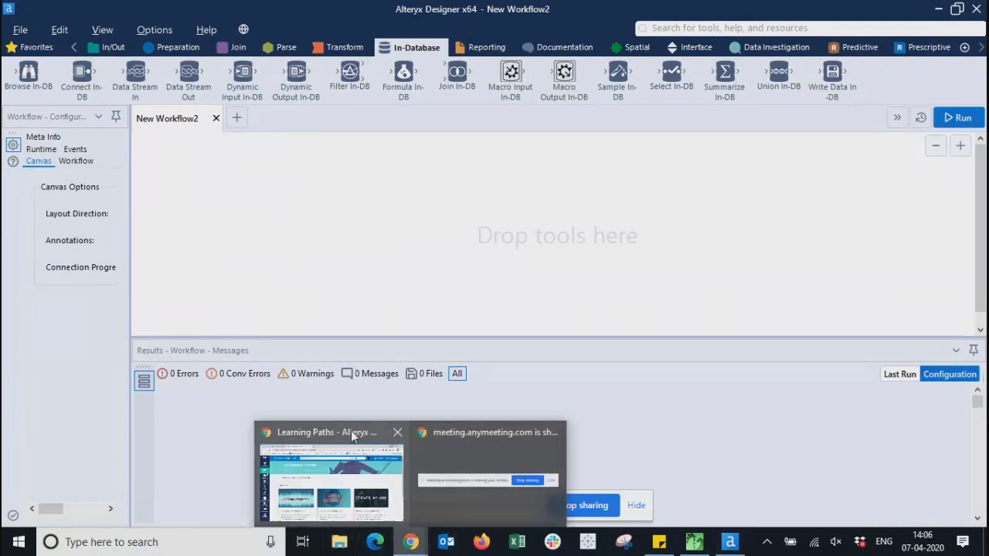
{"action": "left_click", "coordinate": [351, 431]}
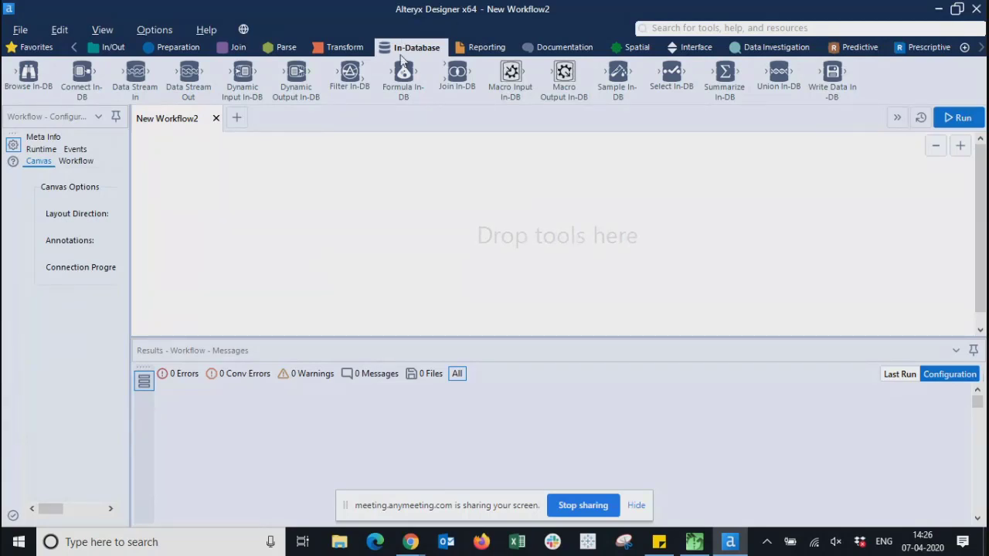
- Browse the Reporting tools (Table) and the Documentation tools (Tool Container)
{"action": "left_click", "coordinate": [482, 48]}
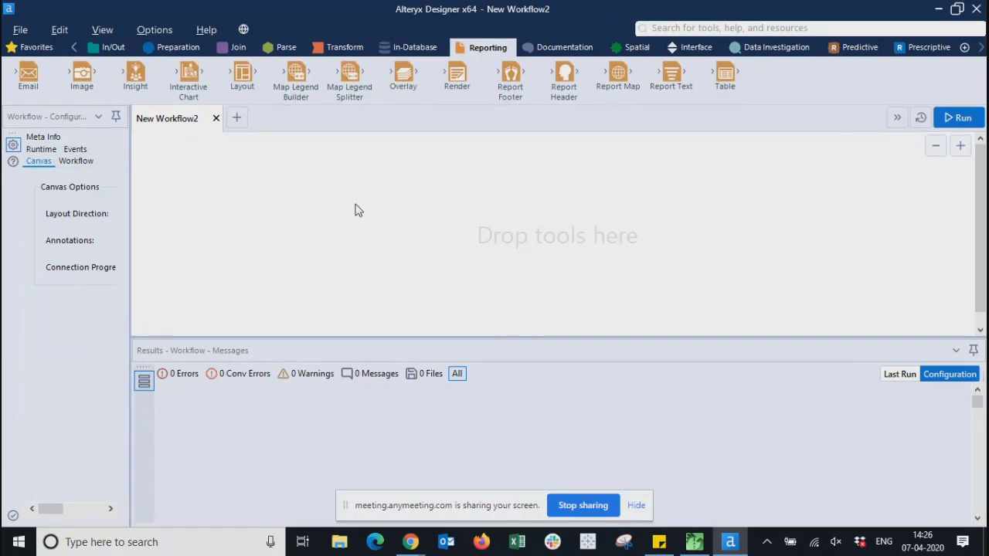
{"action": "left_click_drag", "start_coordinate": [726, 81], "coordinate": [732, 87]}
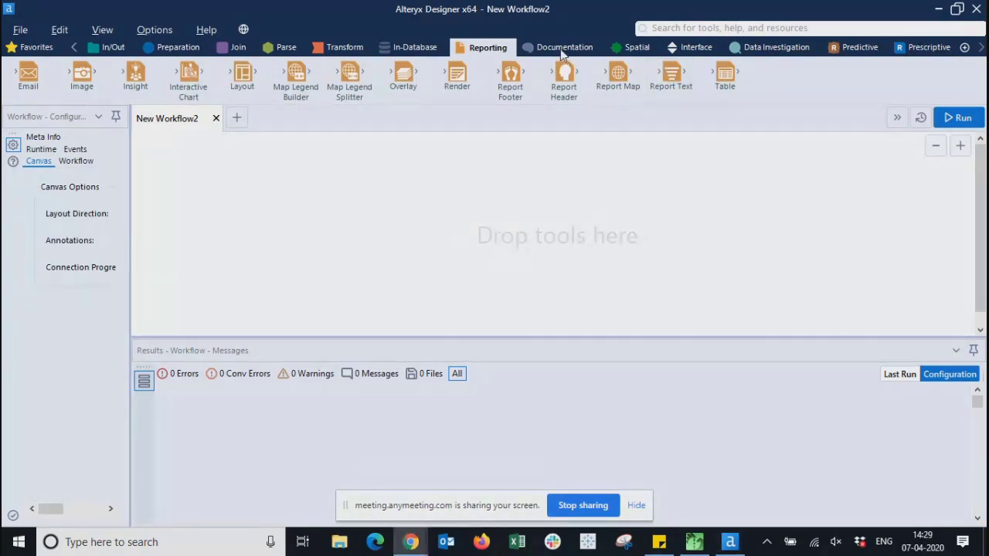
{"action": "left_click", "coordinate": [563, 48]}
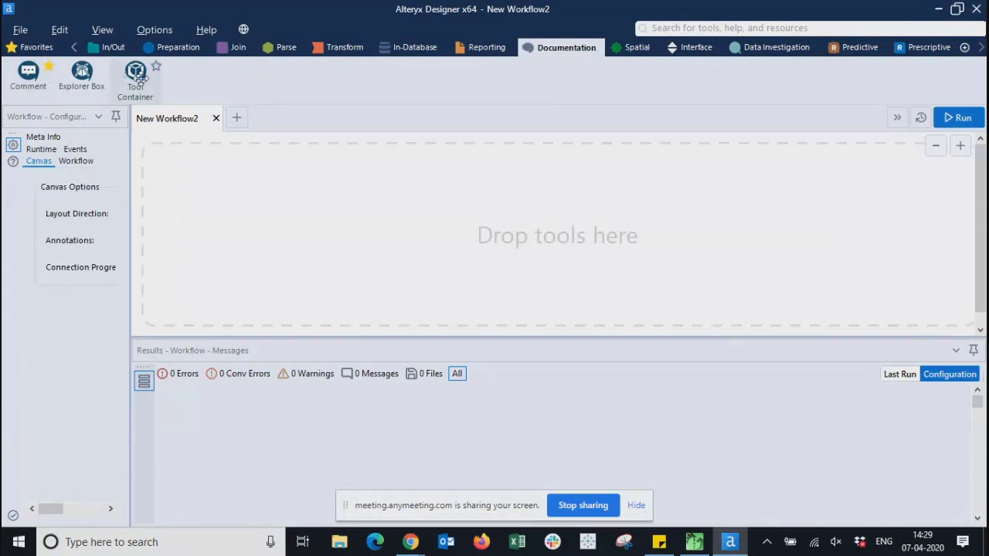
{"action": "left_click_drag", "start_coordinate": [136, 84], "coordinate": [507, 210]}
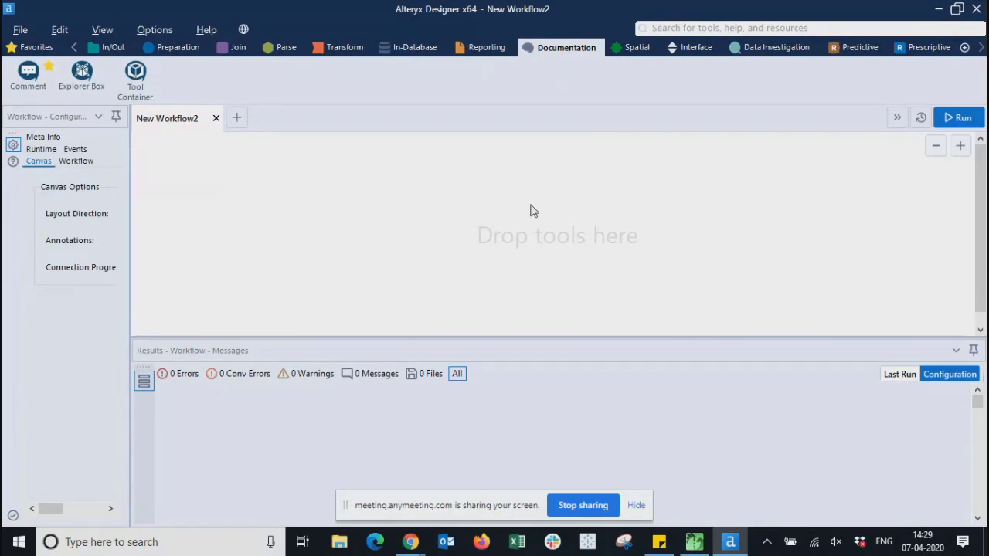
- Revisit Reporting and Documentation, browse the Spatial tools (Buffer), and end on the Interface tools
{"action": "left_click", "coordinate": [490, 47]}
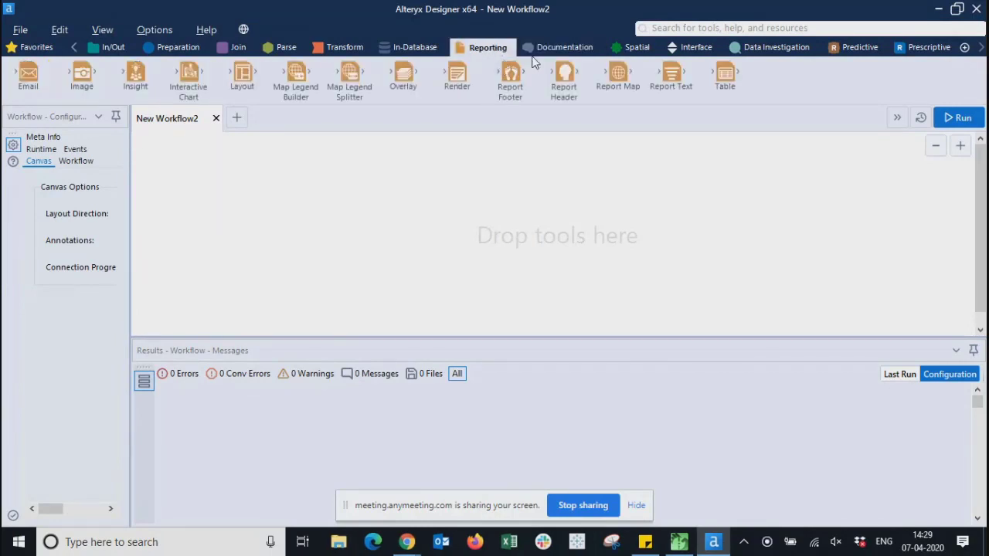
{"action": "left_click", "coordinate": [565, 48]}
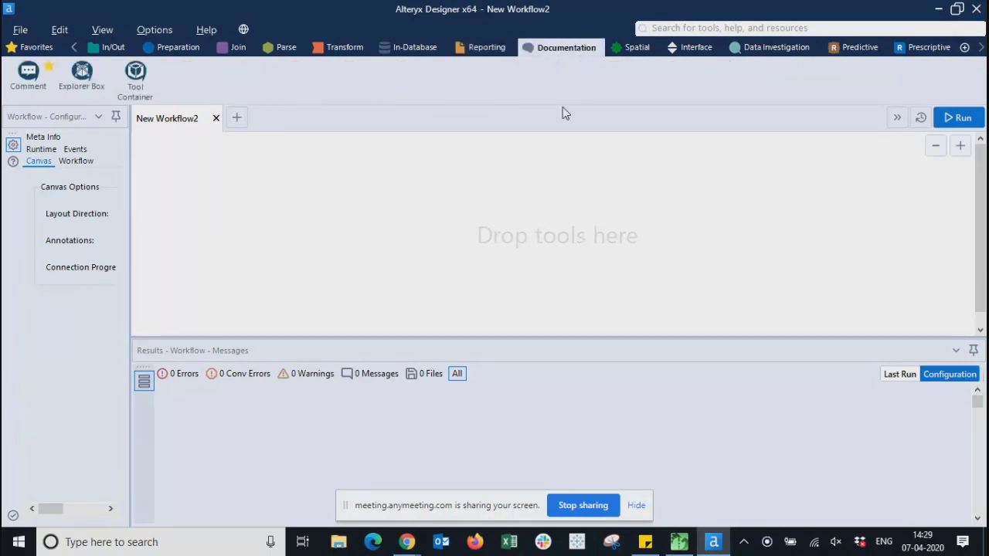
{"action": "left_click", "coordinate": [634, 48]}
{"action": "left_click_drag", "start_coordinate": [29, 73], "coordinate": [309, 108]}
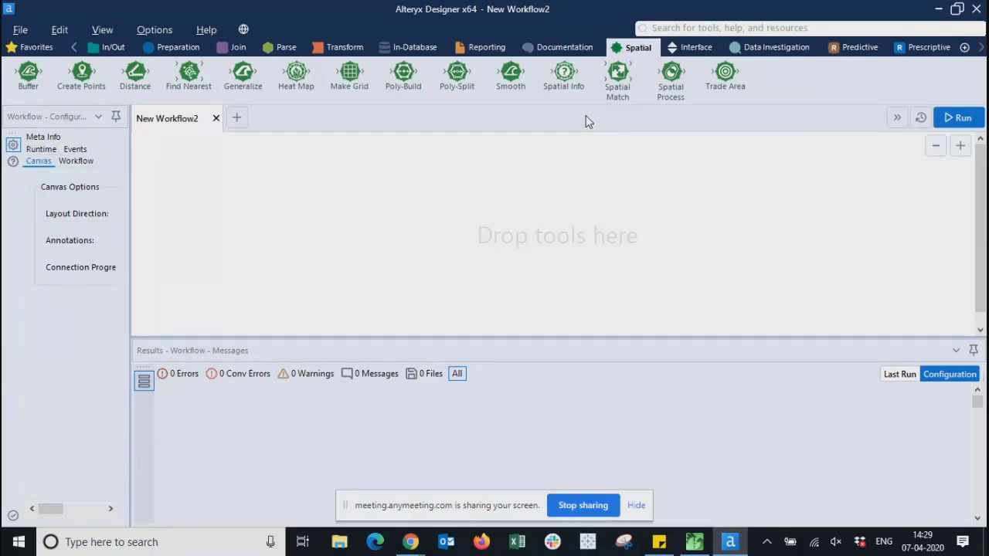
{"action": "left_click", "coordinate": [698, 49]}
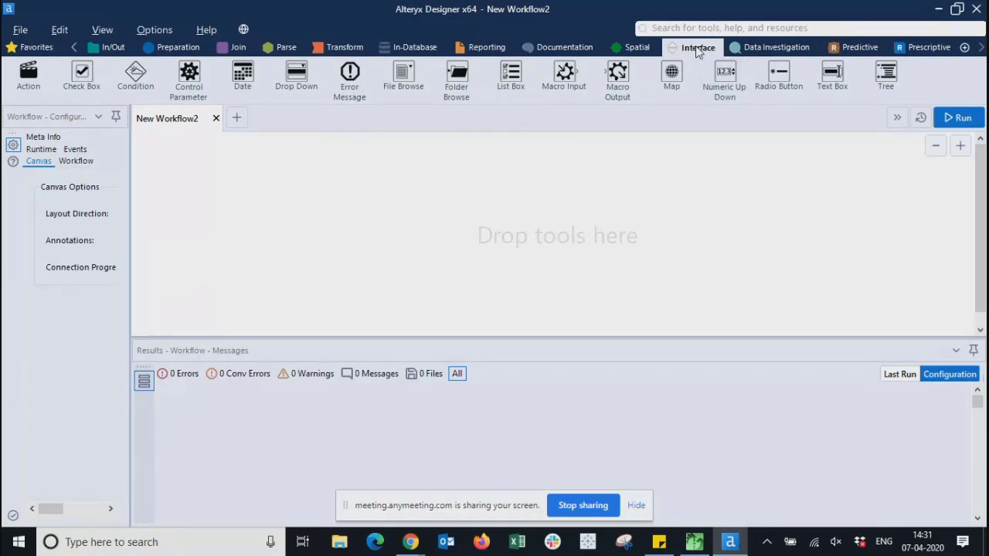
- Browse the Data Investigation tools, trying Basic Data Profile and Pearson Correlation without placing either
{"action": "left_click", "coordinate": [777, 51]}
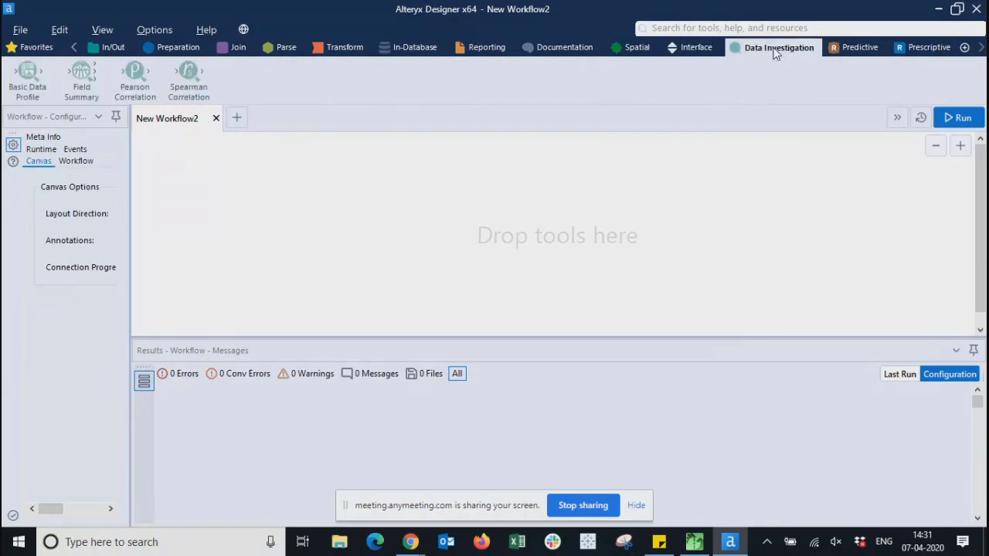
{"action": "left_click_drag", "start_coordinate": [22, 87], "coordinate": [20, 91]}
{"action": "left_click_drag", "start_coordinate": [125, 71], "coordinate": [139, 100]}
{"action": "left_click_drag", "start_coordinate": [133, 80], "coordinate": [189, 100]}
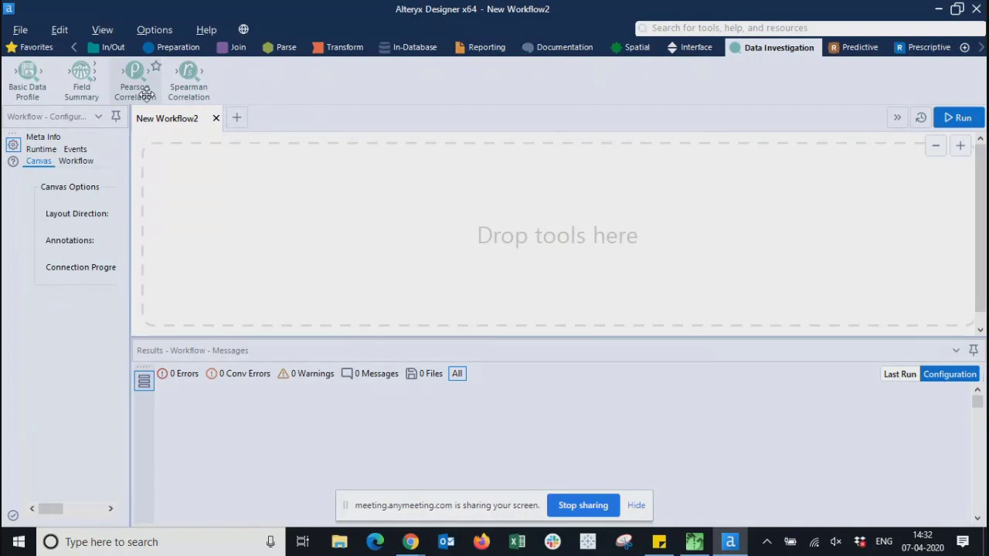
{"action": "left_click_drag", "start_coordinate": [147, 94], "coordinate": [134, 84]}
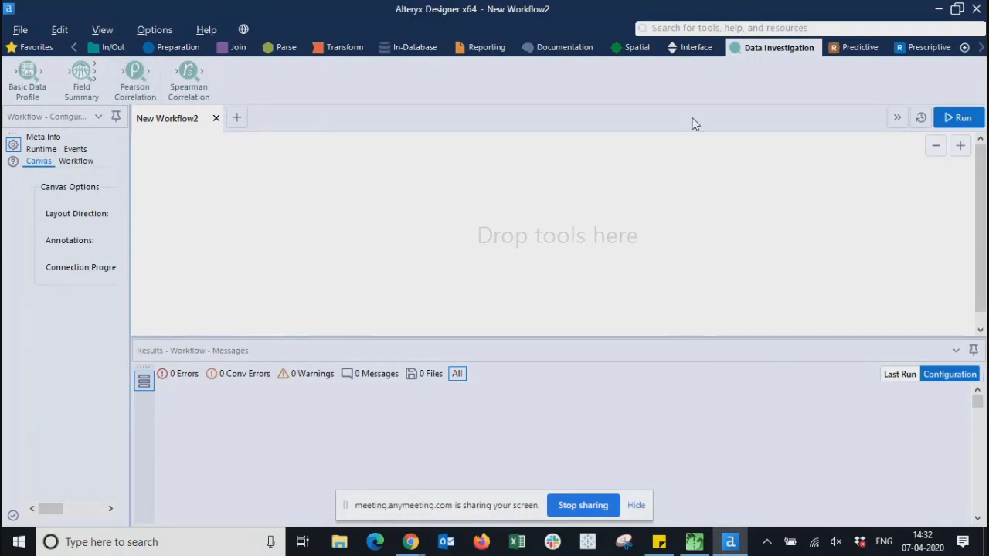
- Browse the Predictive tools (Deploy) and Prescriptive tools (Simulation Sampling) without adding anything
{"action": "left_click", "coordinate": [857, 51]}
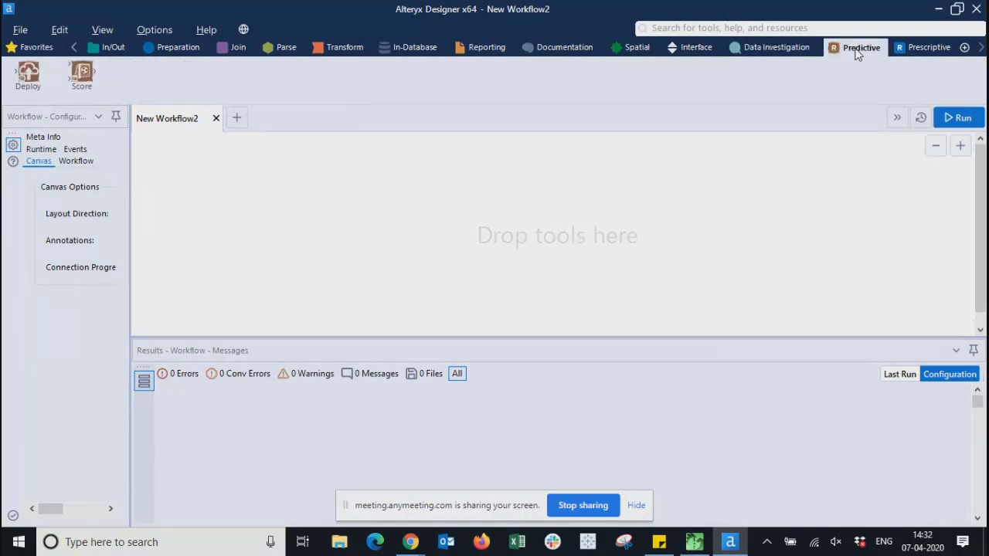
{"action": "left_click_drag", "start_coordinate": [28, 76], "coordinate": [88, 85]}
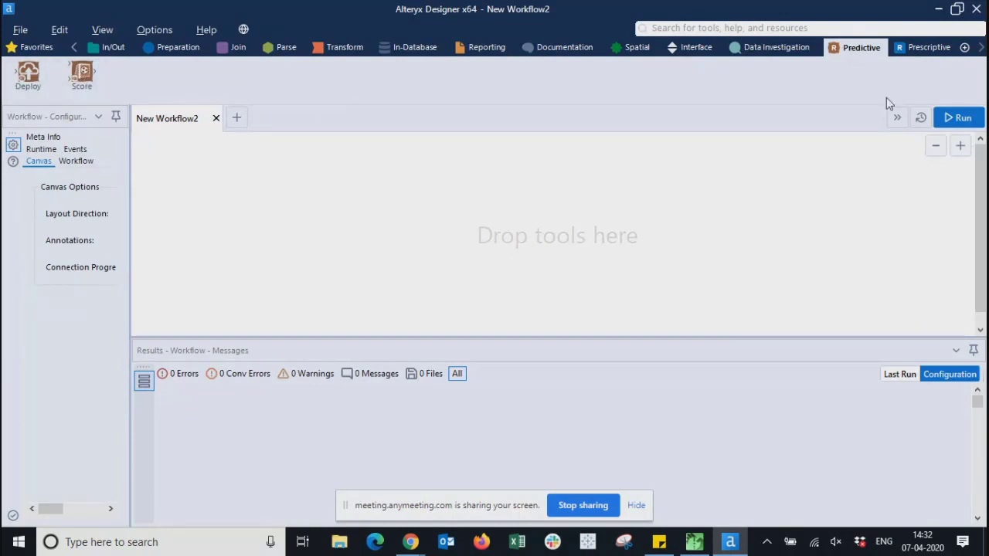
{"action": "left_click", "coordinate": [923, 48]}
{"action": "mouse_move", "coordinate": [28, 76]}
{"action": "left_mouse_down"}
{"action": "mouse_move", "coordinate": [3, 96]}
{"action": "mouse_move", "coordinate": [81, 94]}
{"action": "mouse_move", "coordinate": [36, 89]}
{"action": "left_mouse_up"}
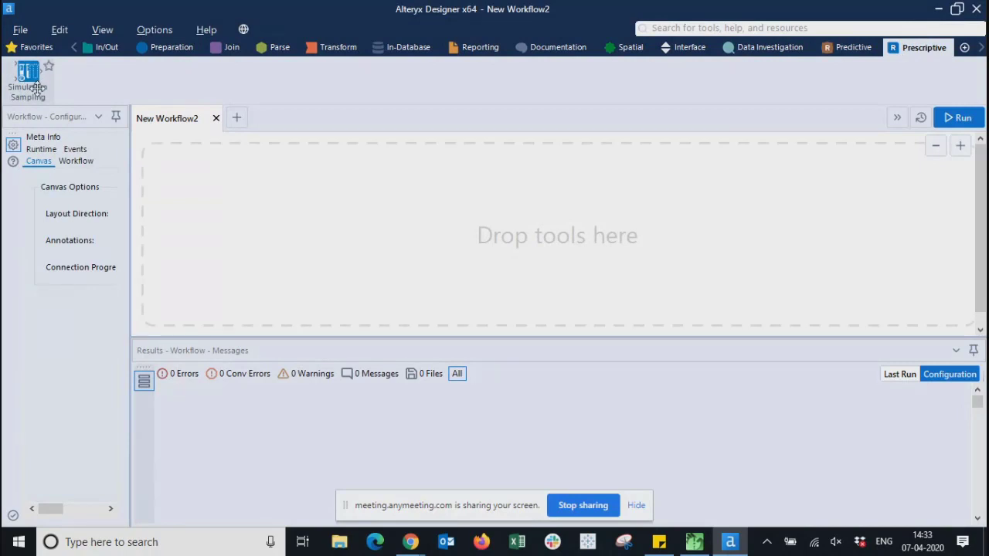
{"action": "left_click_drag", "start_coordinate": [37, 89], "coordinate": [37, 88]}
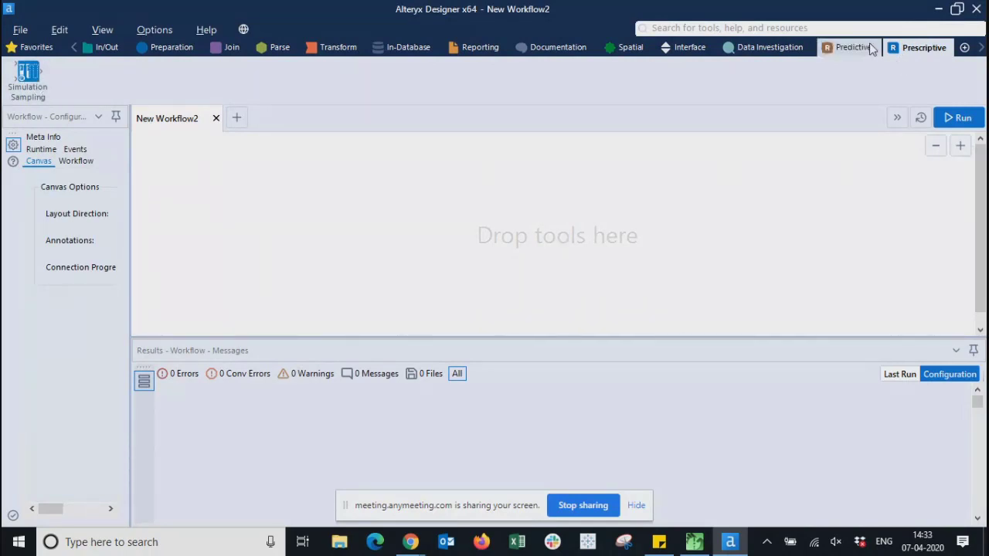
- Flip between the Predictive and Data Investigation tools, then show the Interface tools
{"action": "left_click", "coordinate": [850, 48]}
{"action": "left_click", "coordinate": [769, 47]}
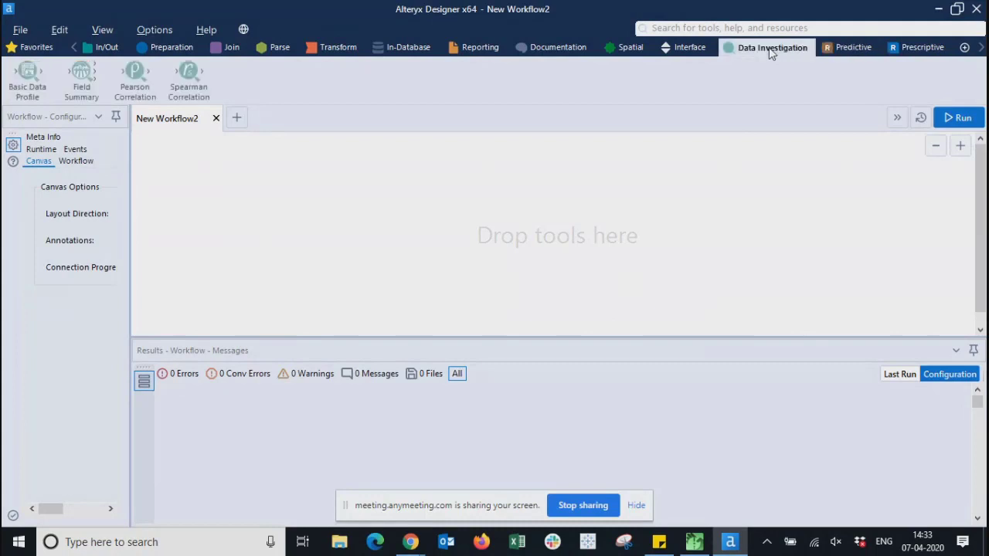
{"action": "left_click", "coordinate": [837, 48]}
{"action": "left_click", "coordinate": [896, 46]}
{"action": "left_click", "coordinate": [859, 46]}
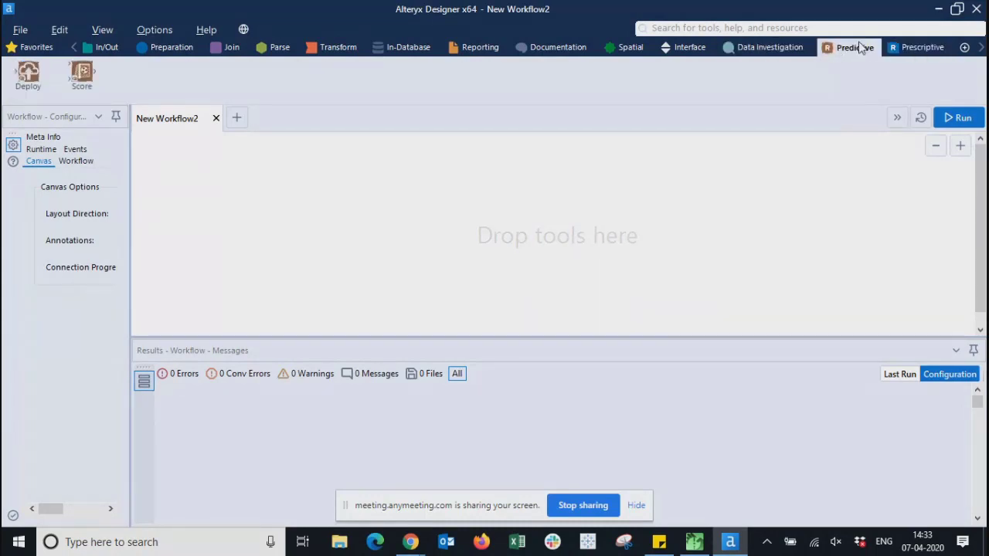
{"action": "left_click", "coordinate": [757, 47]}
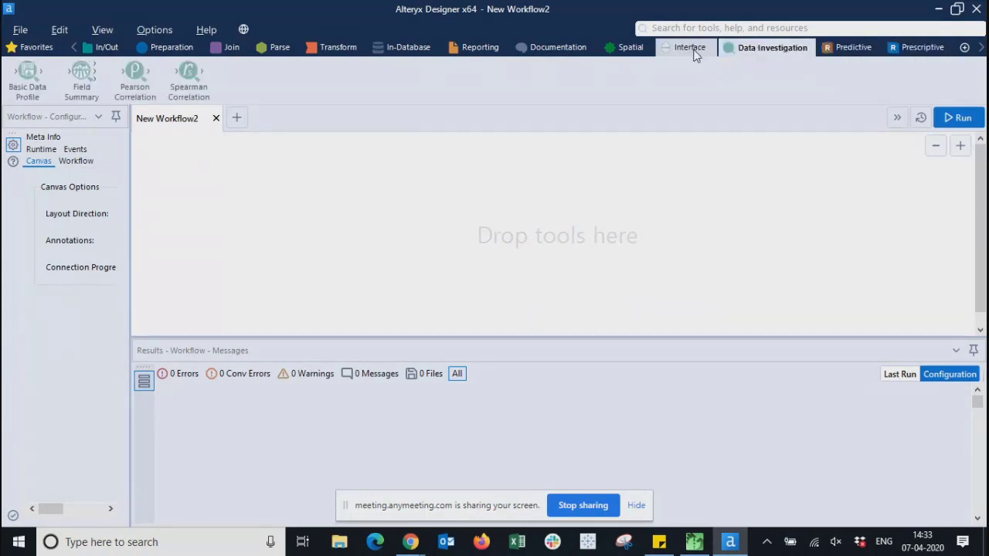
{"action": "left_click", "coordinate": [694, 50]}
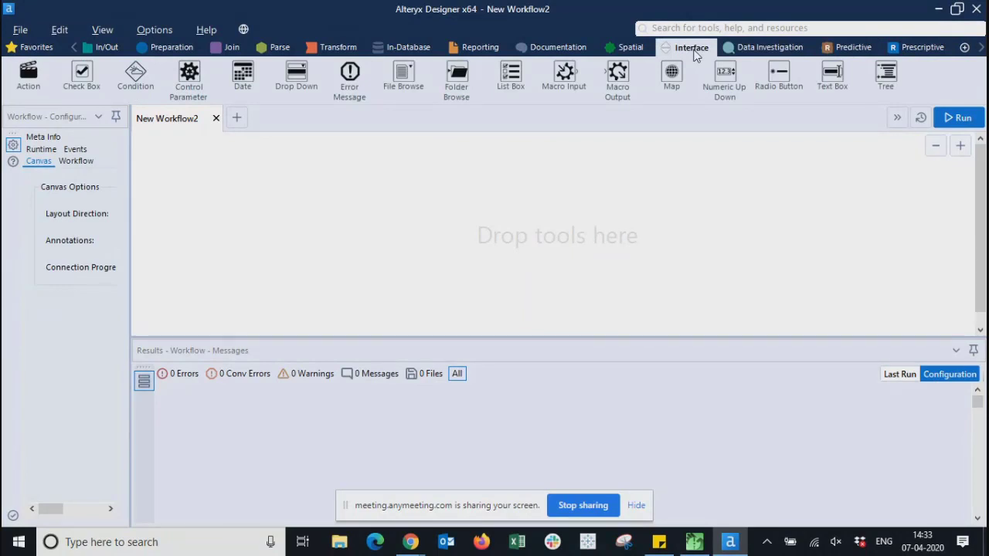
- Step back through every category from Spatial to In/Out, ending on Favorites
{"action": "left_click", "coordinate": [637, 51]}
{"action": "left_click", "coordinate": [572, 48]}
{"action": "left_click", "coordinate": [483, 49]}
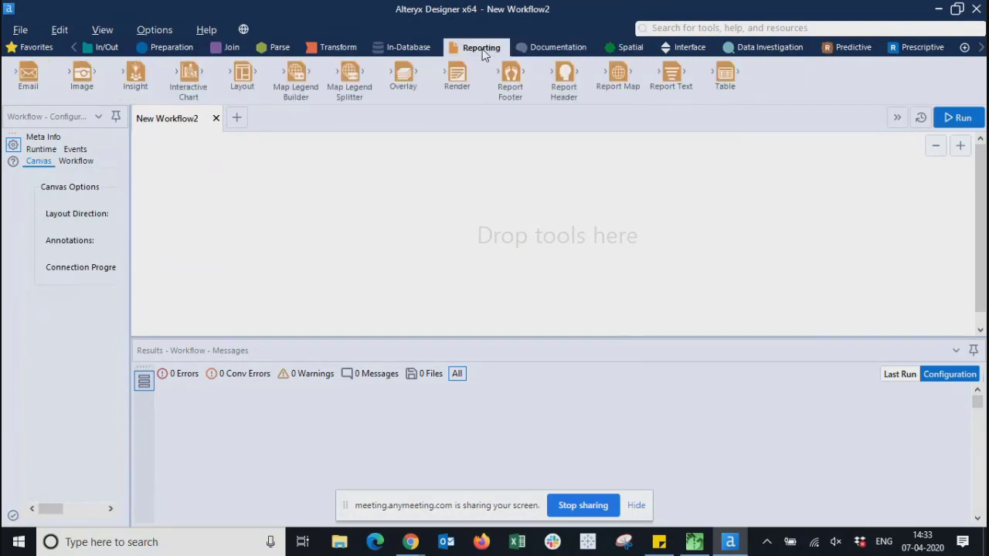
{"action": "left_click", "coordinate": [408, 48]}
{"action": "left_click", "coordinate": [331, 48]}
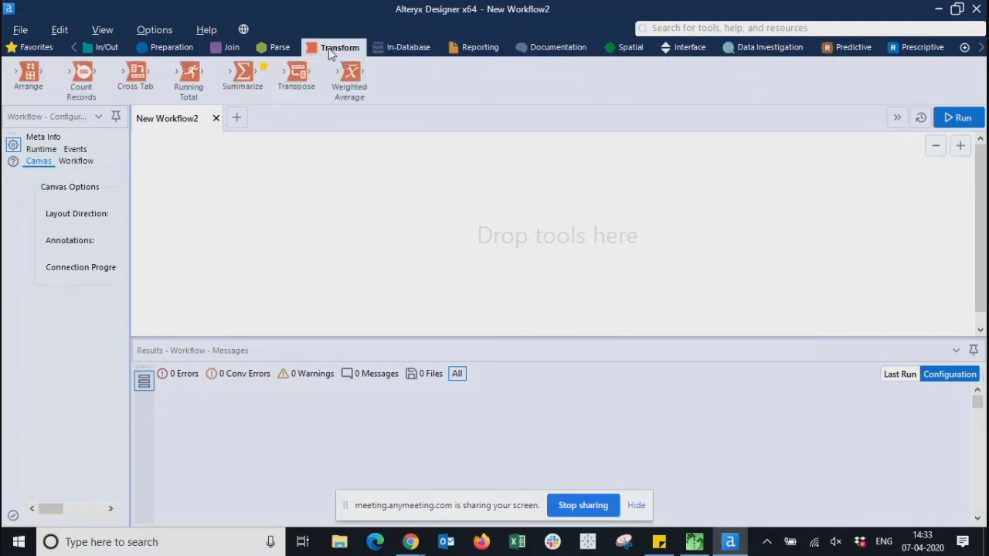
{"action": "left_click", "coordinate": [279, 47]}
{"action": "left_click", "coordinate": [232, 47]}
{"action": "left_click", "coordinate": [143, 48]}
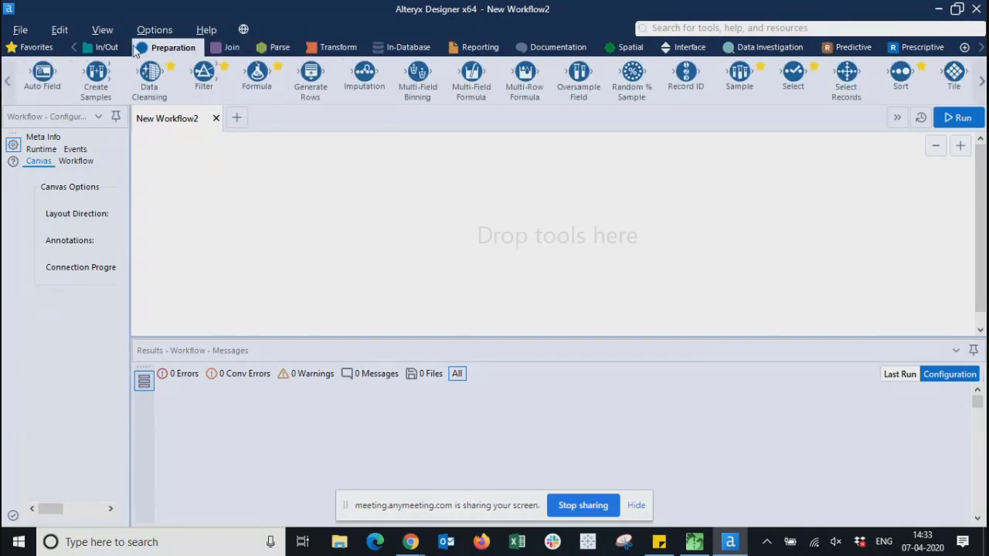
{"action": "left_click", "coordinate": [105, 48]}
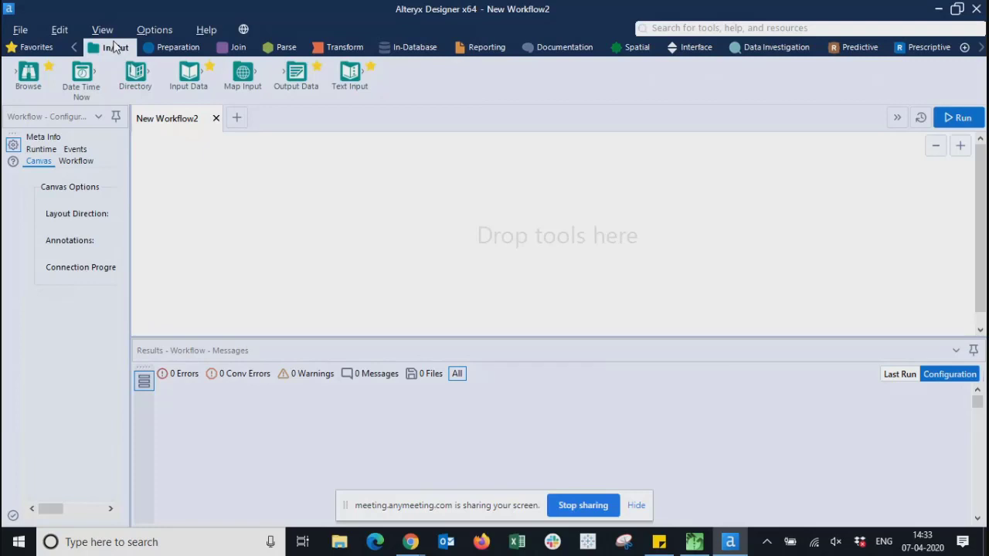
{"action": "left_click", "coordinate": [30, 48]}
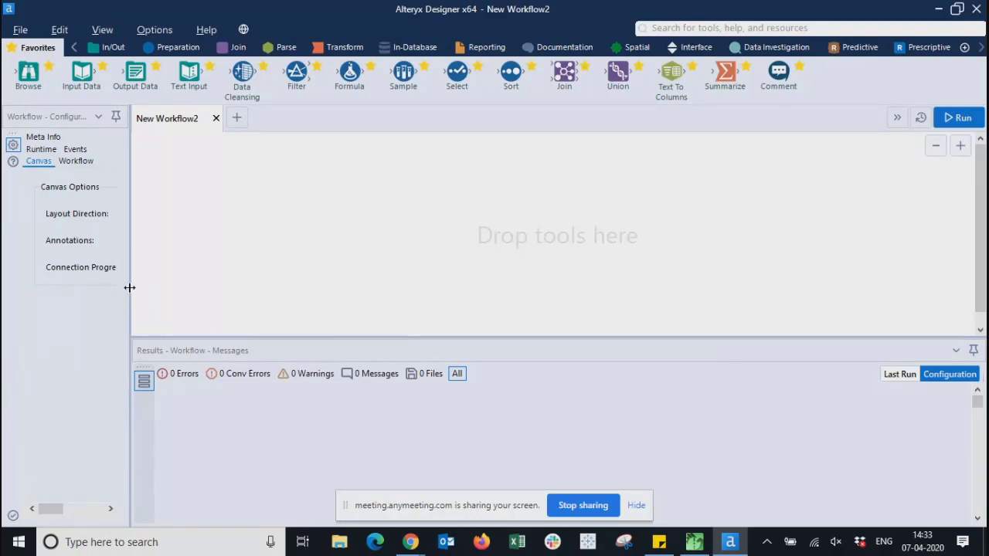
- Drag the configuration splitter right and place an Input Data tool from Favorites on the canvas
{"action": "left_click_drag", "start_coordinate": [130, 287], "coordinate": [222, 286]}
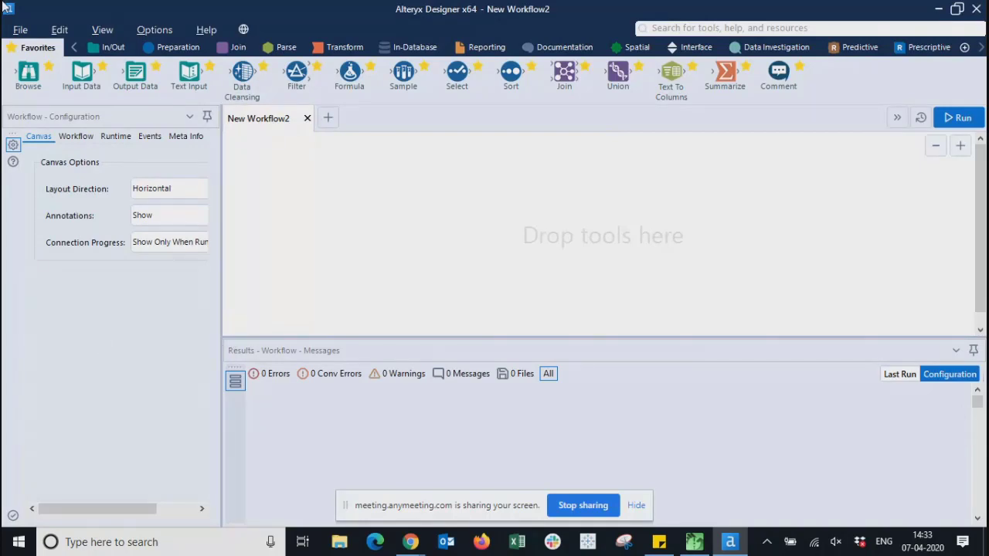
{"action": "left_click_drag", "start_coordinate": [86, 75], "coordinate": [346, 185]}
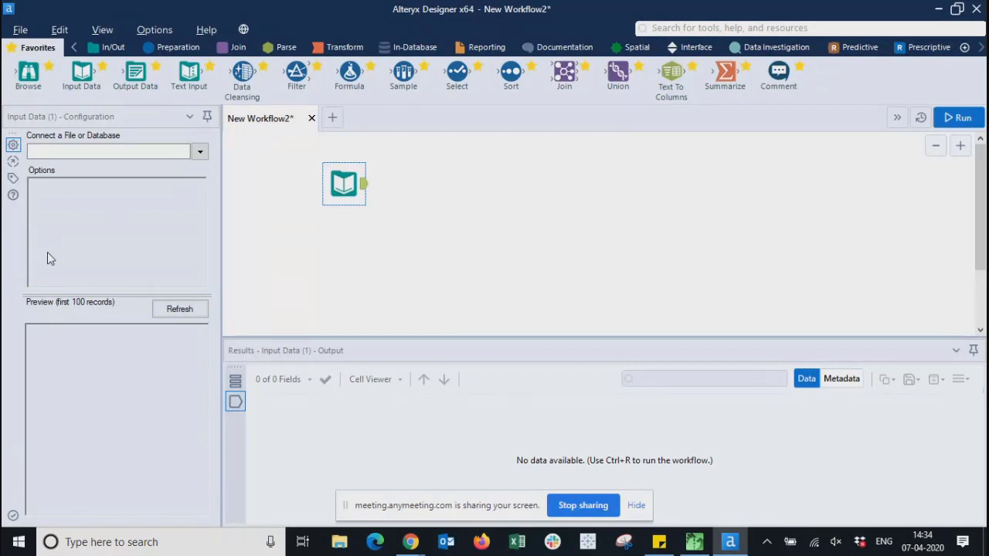
- Replace the Input Data tool and connect its output to a first Browse tool
{"action": "mouse_move", "coordinate": [345, 183]}
{"action": "left_mouse_down"}
{"action": "mouse_move", "coordinate": [159, 175]}
{"action": "mouse_move", "coordinate": [63, 93]}
{"action": "mouse_move", "coordinate": [344, 183]}
{"action": "left_mouse_up"}
{"action": "key", "text": "Delete"}
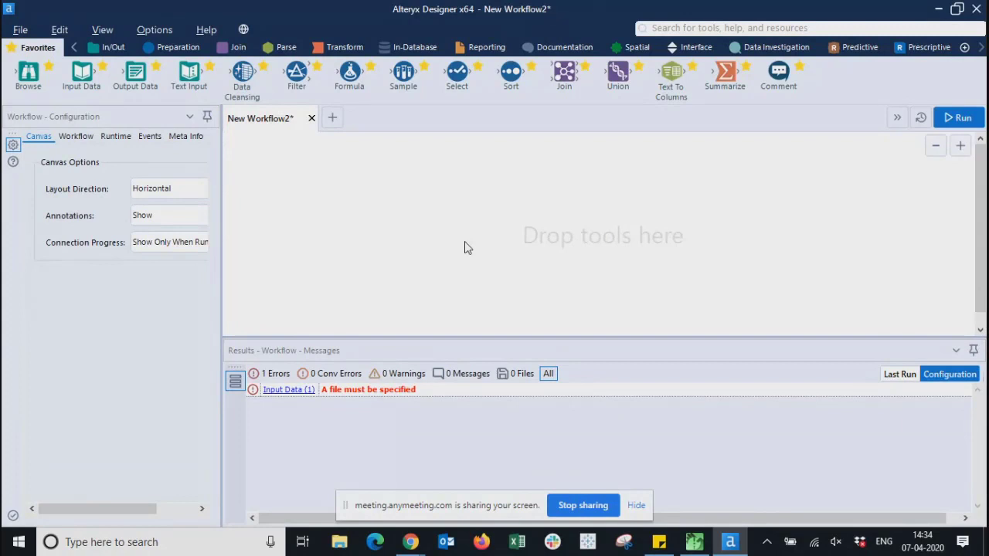
{"action": "left_click_drag", "start_coordinate": [81, 75], "coordinate": [309, 212]}
{"action": "left_click_drag", "start_coordinate": [28, 69], "coordinate": [441, 201]}
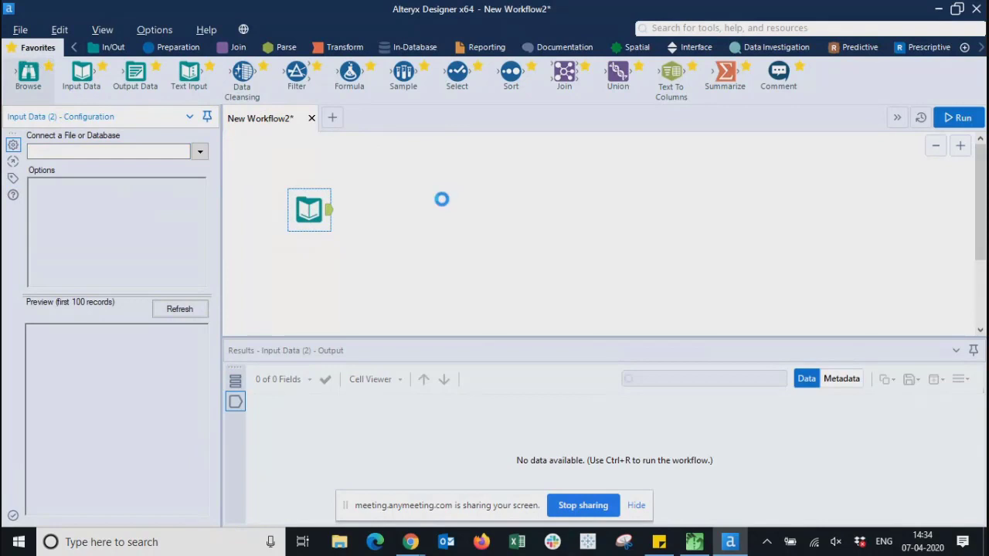
{"action": "left_click_drag", "start_coordinate": [328, 210], "coordinate": [419, 202]}
{"action": "left_click", "coordinate": [448, 267]}
{"action": "left_click", "coordinate": [348, 220]}
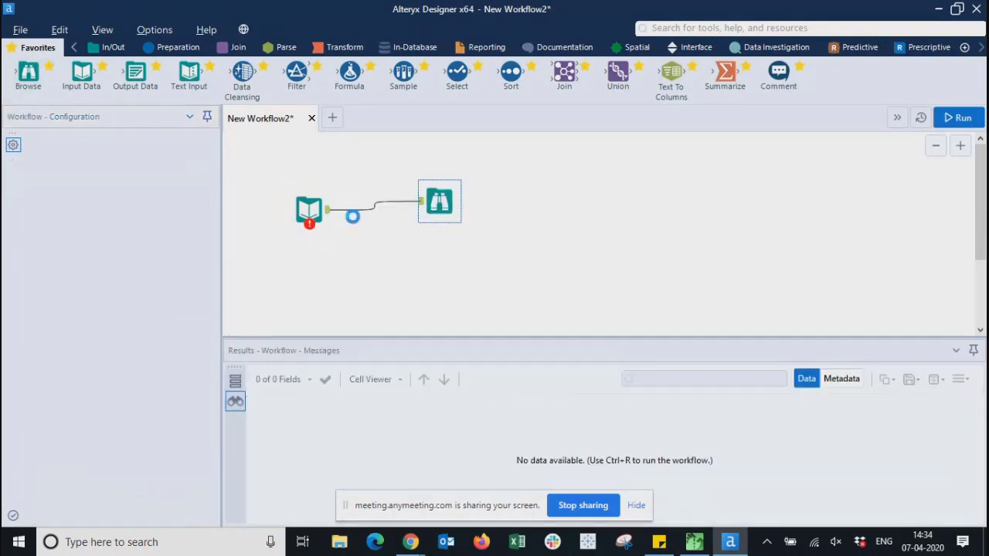
- Add a second Browse tool below, connect Input Data to it, and review the workflow messages
{"action": "left_click_drag", "start_coordinate": [31, 81], "coordinate": [422, 289]}
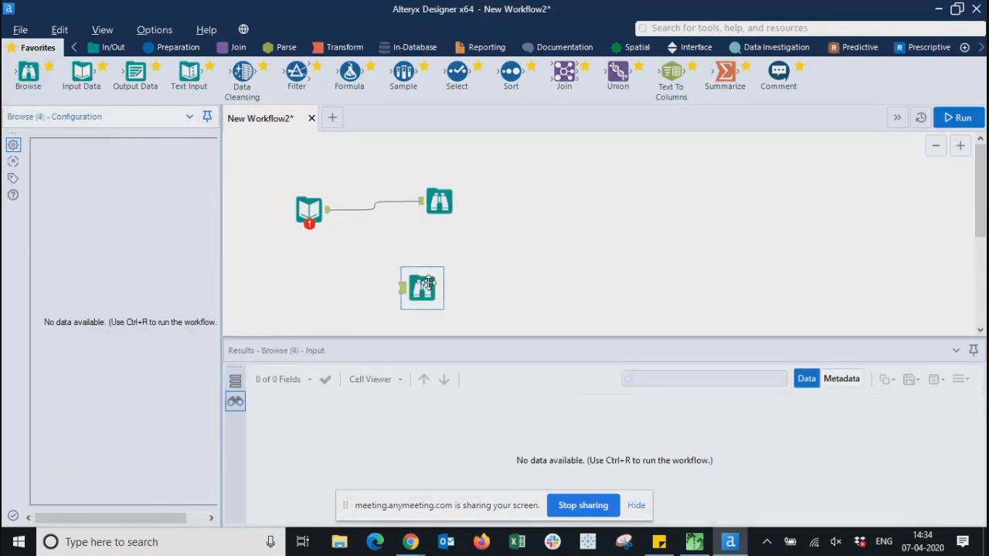
{"action": "left_click", "coordinate": [315, 222]}
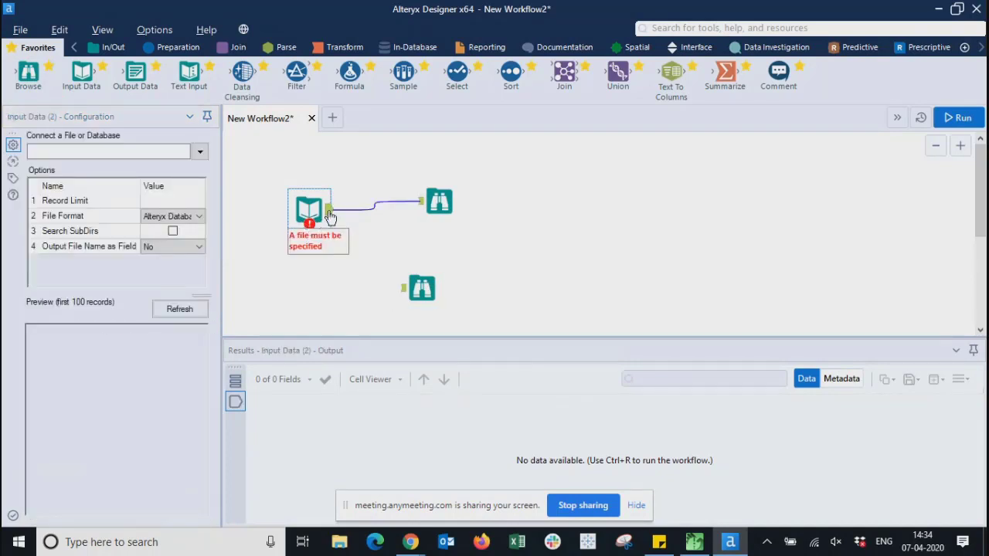
{"action": "left_click_drag", "start_coordinate": [329, 209], "coordinate": [404, 289]}
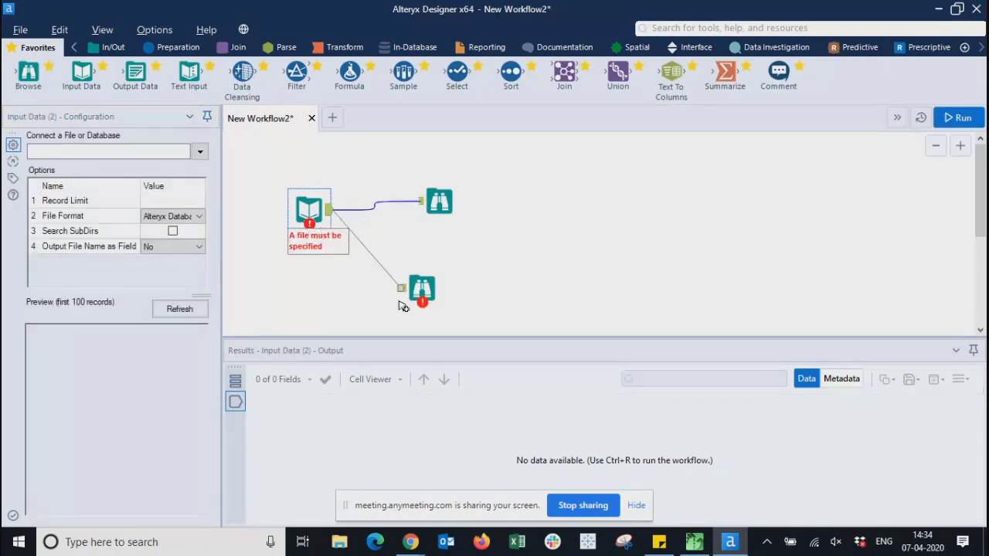
{"action": "left_click", "coordinate": [515, 294]}
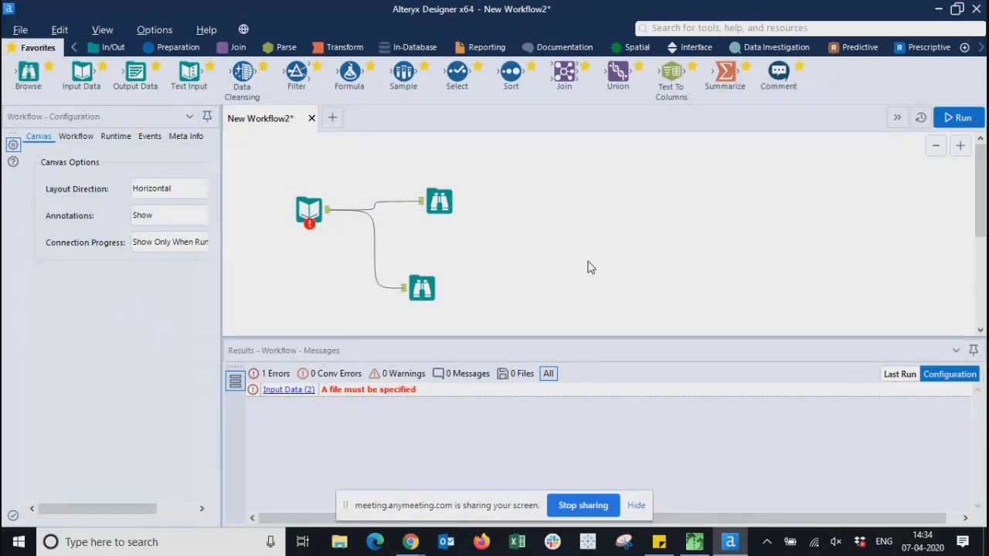
{"action": "left_click", "coordinate": [317, 220]}
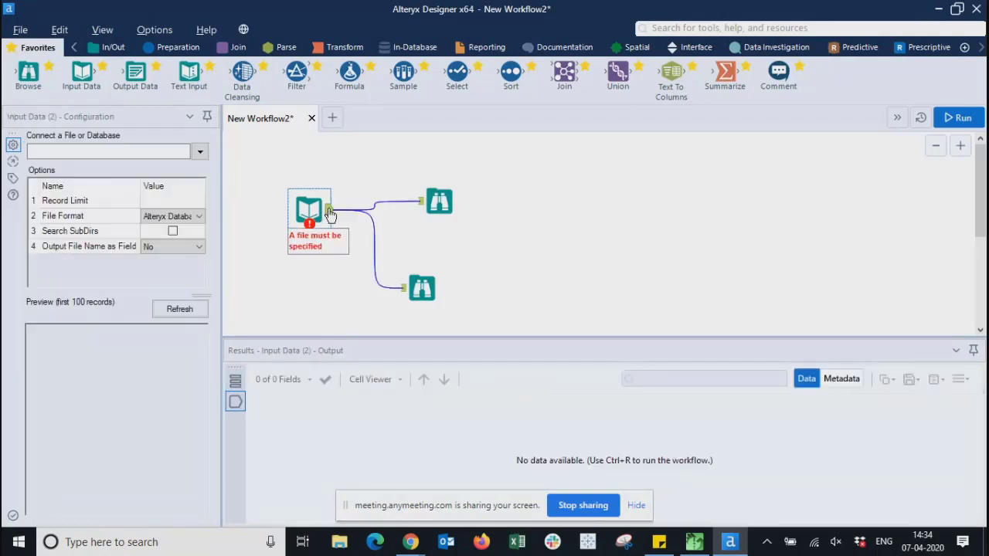
{"action": "left_click", "coordinate": [563, 248]}
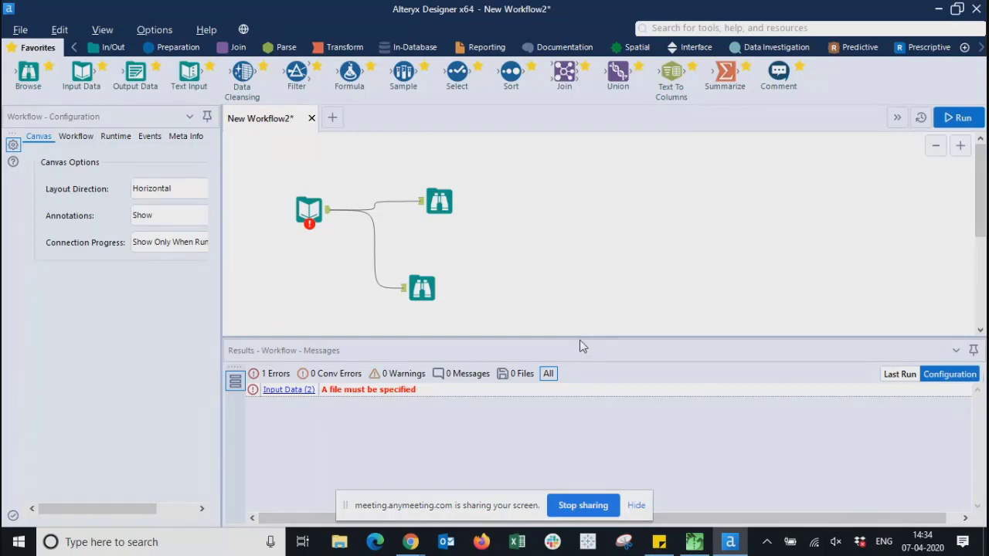
- Enlarge the Results pane and cycle the message filters: Conv Errors, Files, All, then Errors
{"action": "left_click_drag", "start_coordinate": [581, 340], "coordinate": [561, 249]}
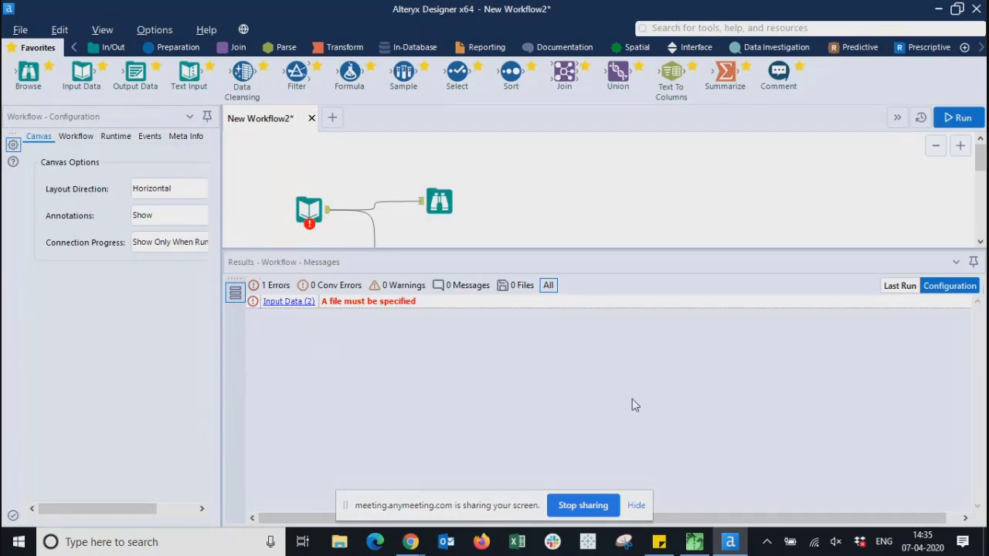
{"action": "left_click", "coordinate": [275, 285]}
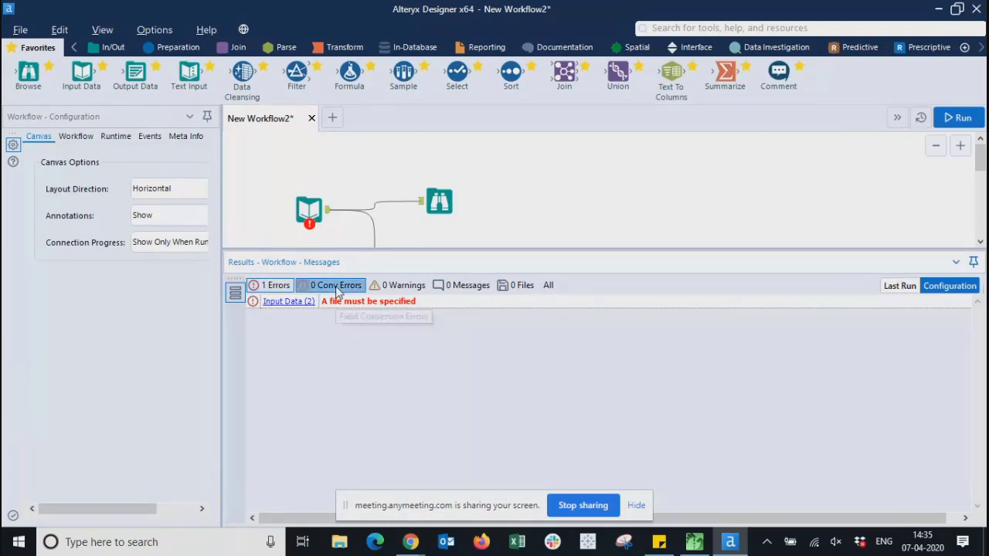
{"action": "left_click", "coordinate": [338, 286]}
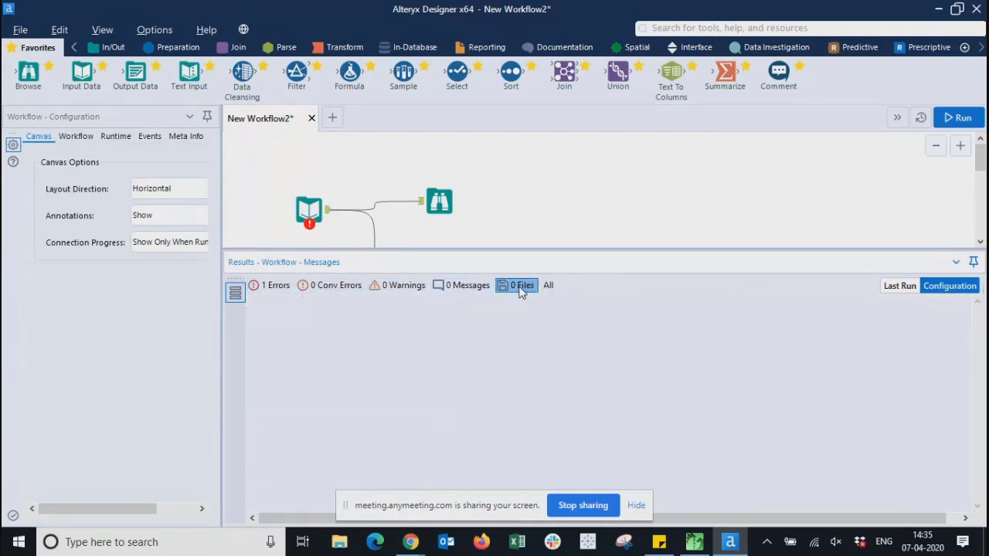
{"action": "left_click", "coordinate": [547, 285]}
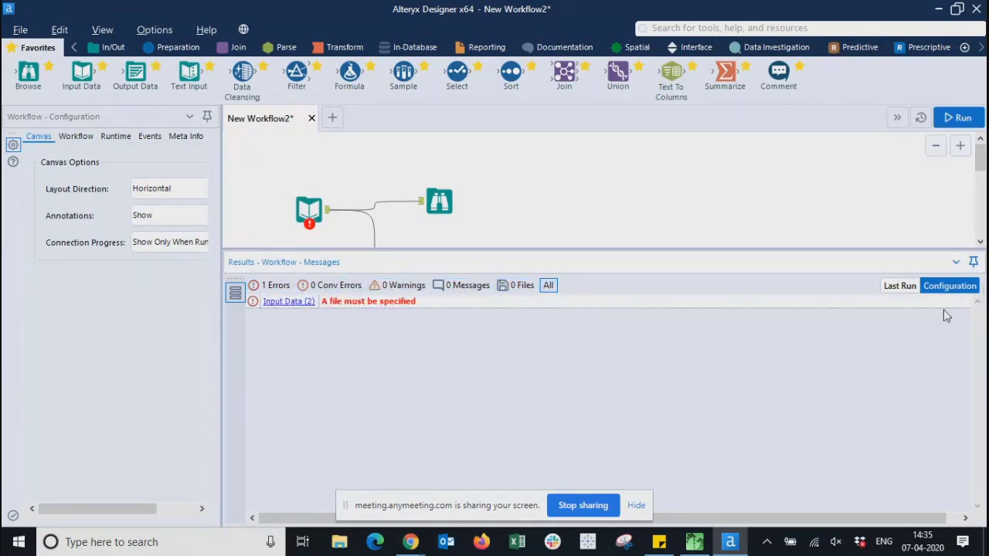
{"action": "left_click", "coordinate": [278, 285]}
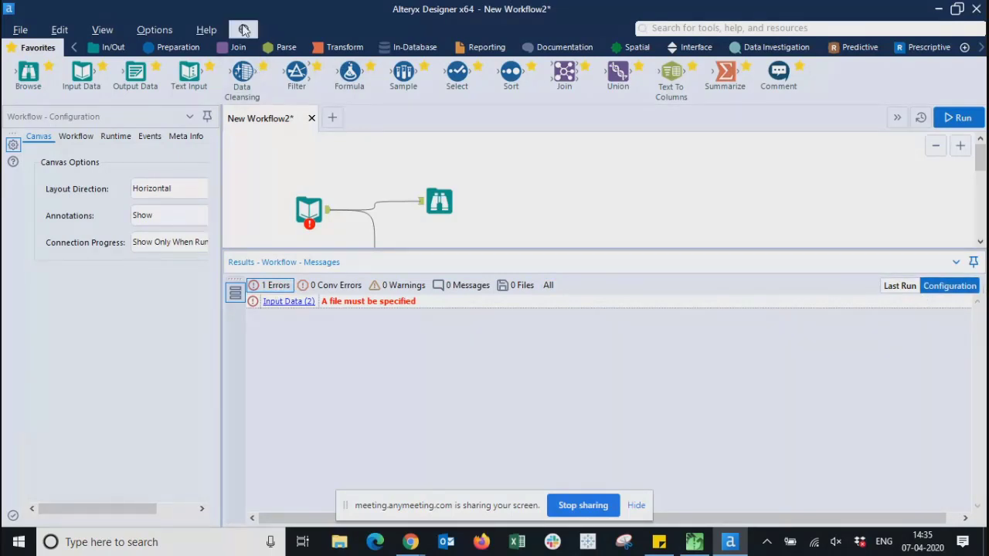
- Open the editing commands menu and look through its entries
{"action": "left_click", "coordinate": [58, 33]}
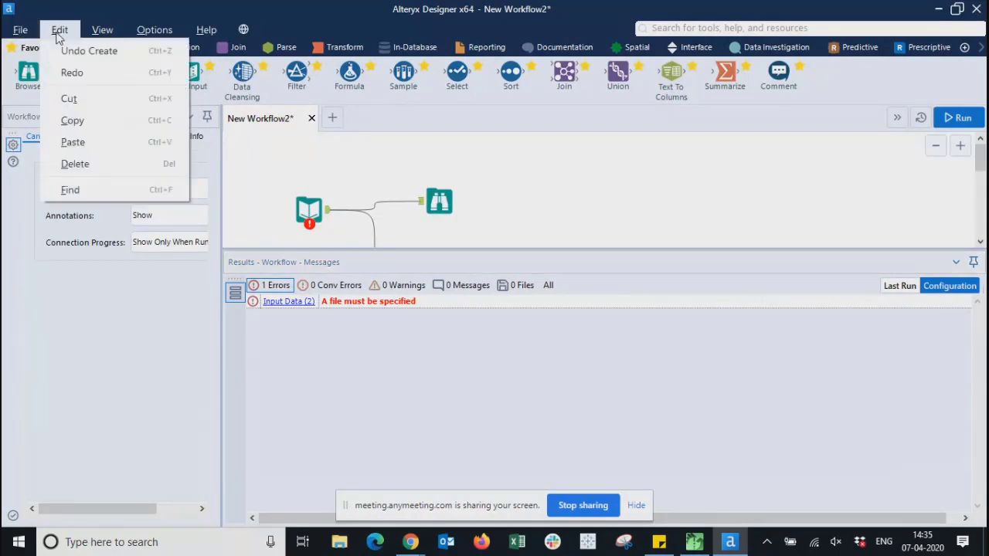
{"action": "left_click", "coordinate": [20, 31]}
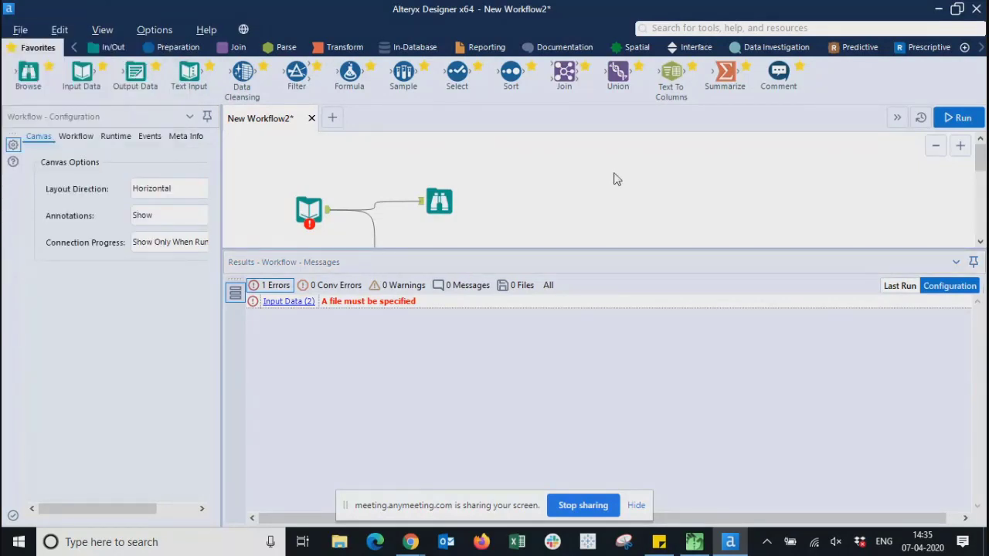
{"action": "left_click", "coordinate": [61, 31]}
{"action": "mouse_move", "coordinate": [91, 35]}
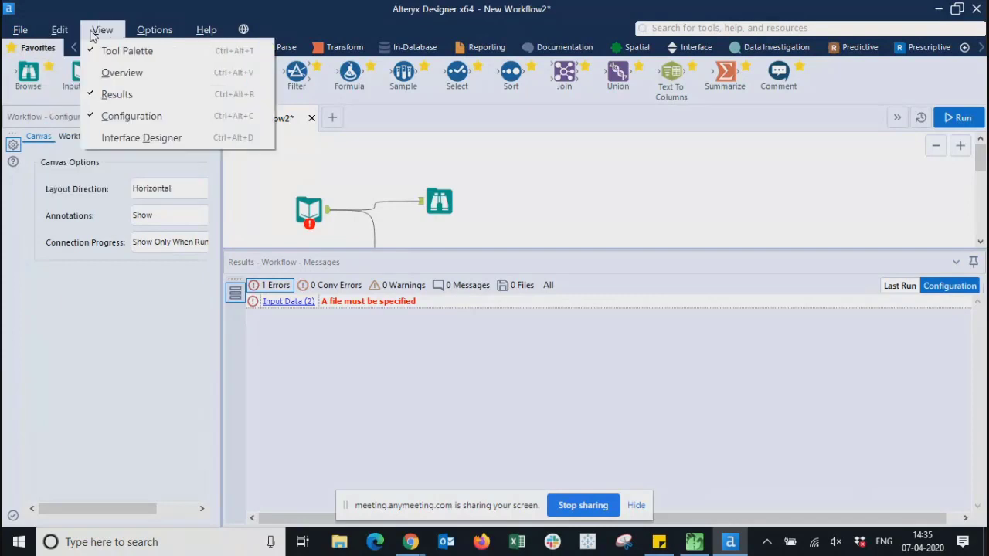
{"action": "mouse_move", "coordinate": [143, 36]}
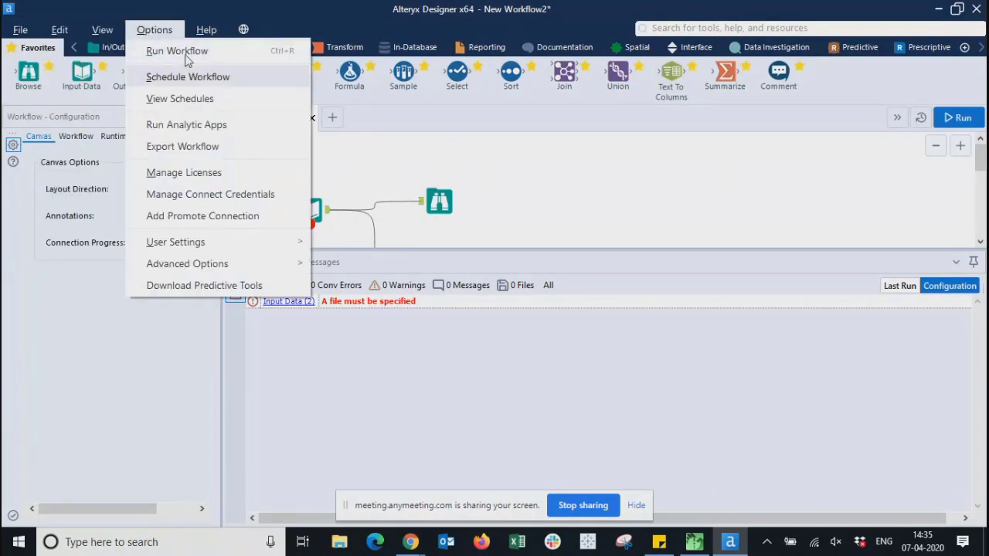
{"action": "mouse_move", "coordinate": [203, 34]}
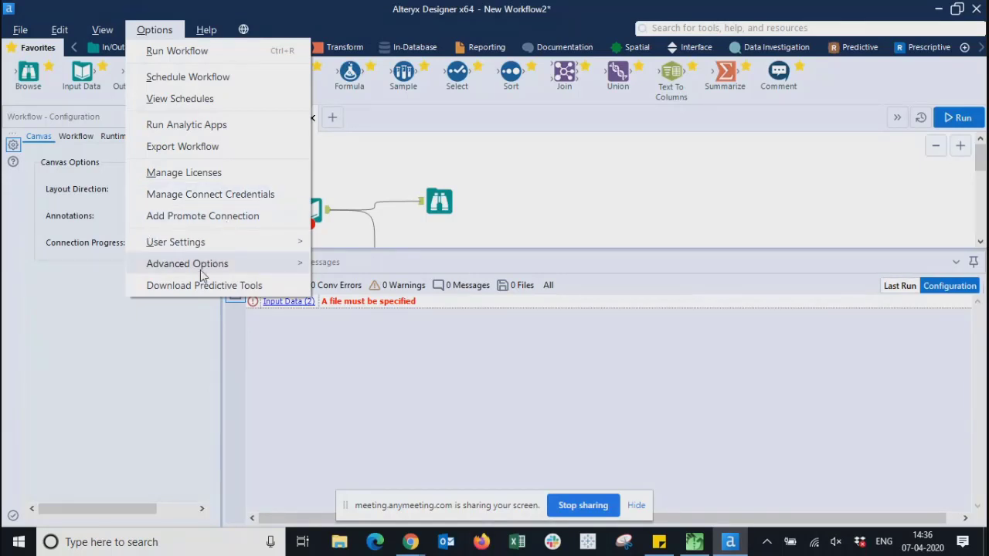
{"action": "mouse_move", "coordinate": [198, 269]}
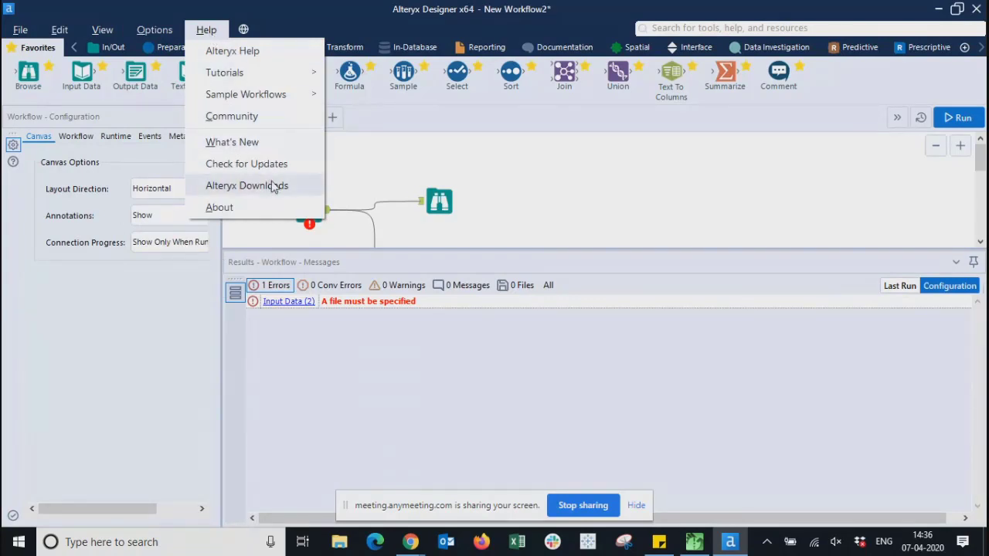
{"action": "mouse_move", "coordinate": [227, 73]}
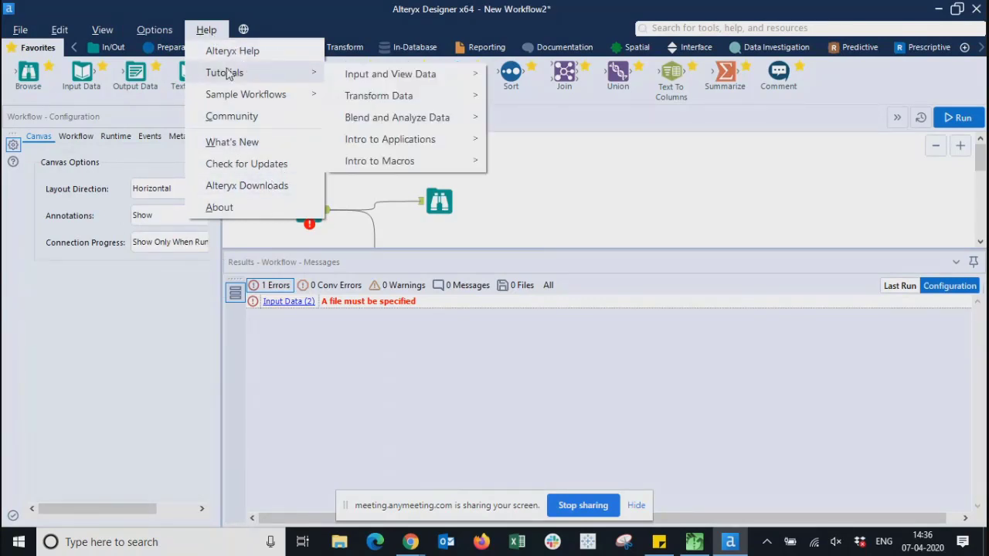
{"action": "mouse_move", "coordinate": [272, 96]}
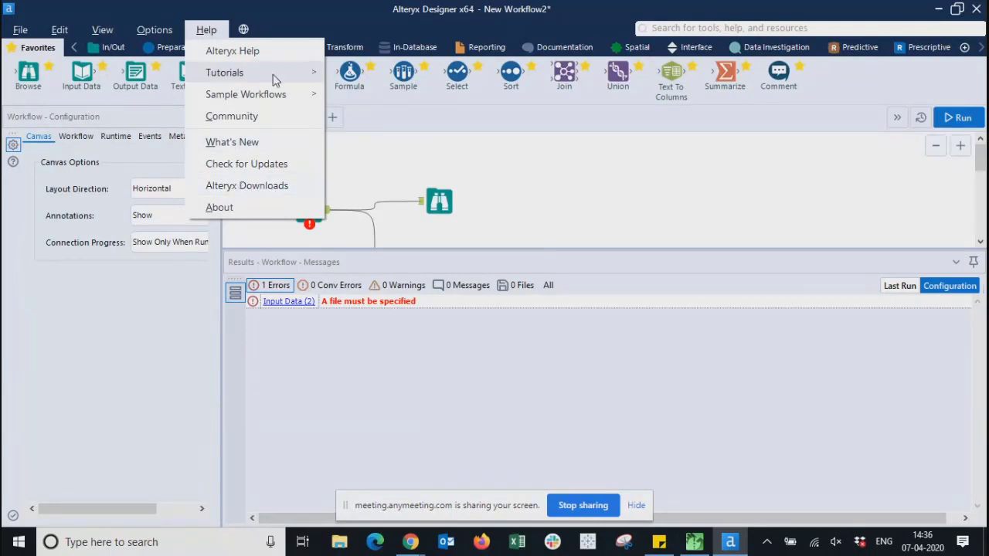
{"action": "mouse_move", "coordinate": [280, 77]}
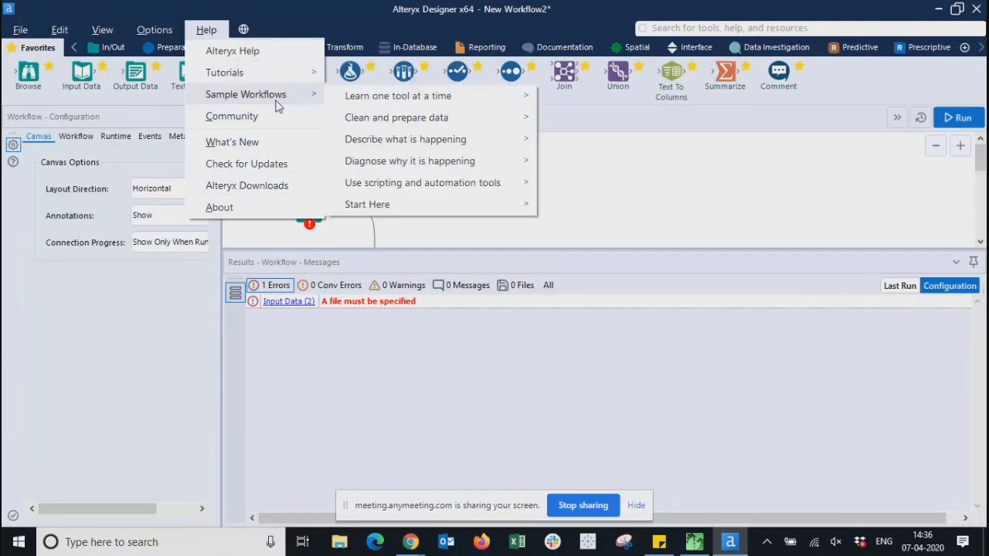
{"action": "mouse_move", "coordinate": [394, 102]}
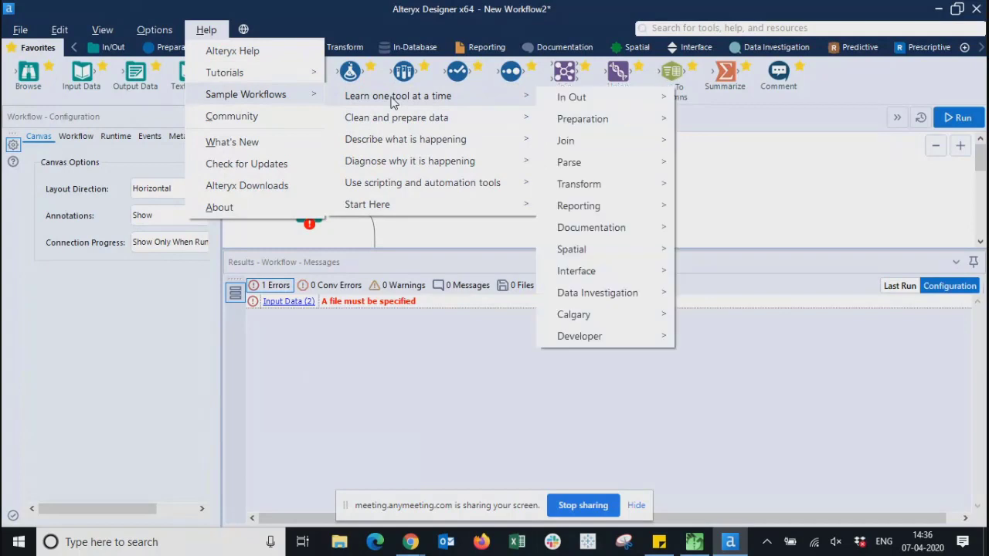
{"action": "left_click", "coordinate": [819, 157]}
{"action": "left_click", "coordinate": [60, 30]}
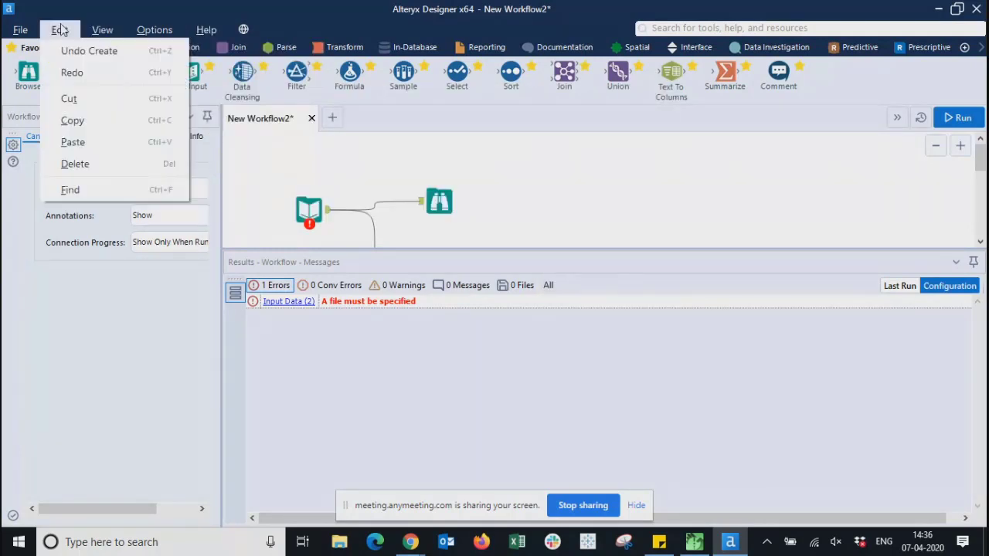
{"action": "left_click", "coordinate": [21, 31]}
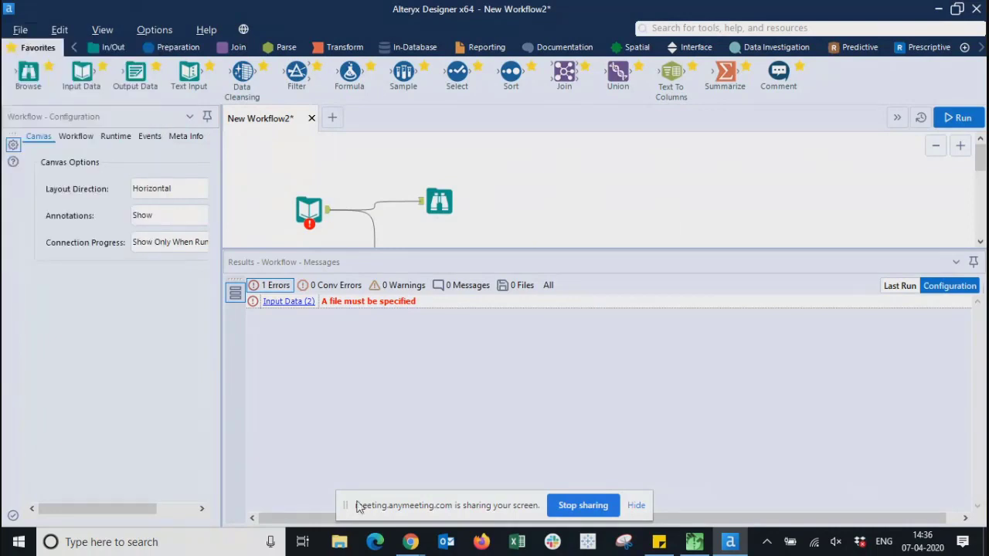
{"action": "left_click", "coordinate": [332, 118]}
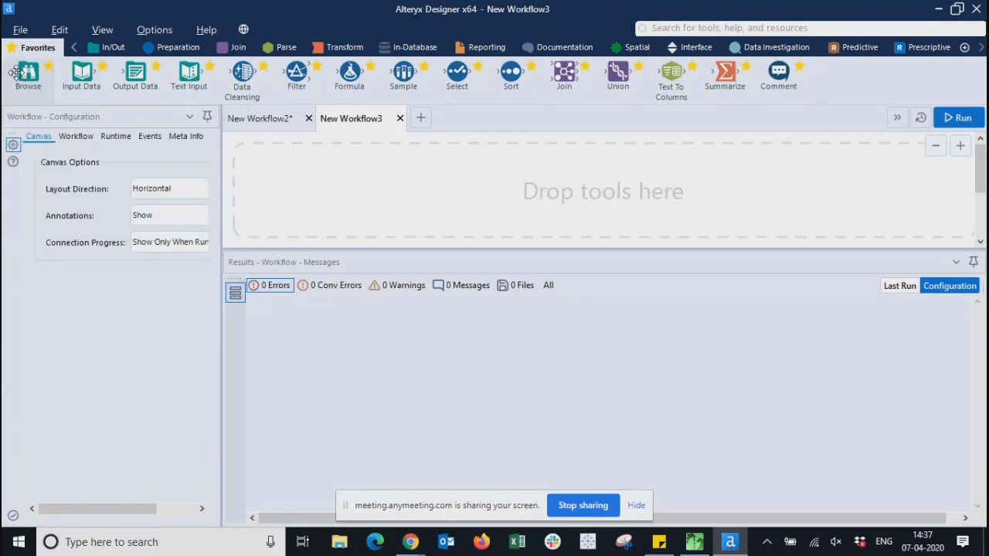
{"action": "mouse_move", "coordinate": [16, 72]}
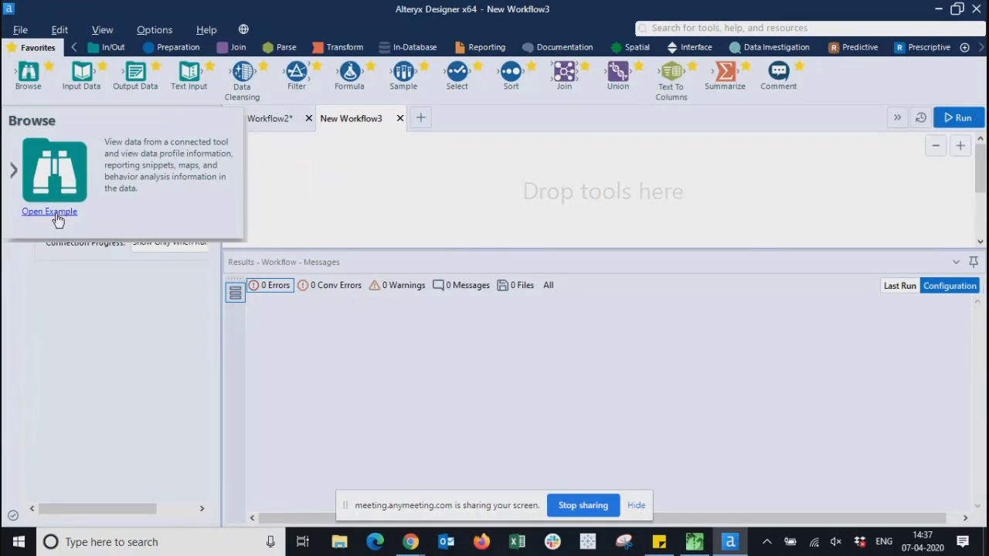
{"action": "mouse_move", "coordinate": [126, 73]}
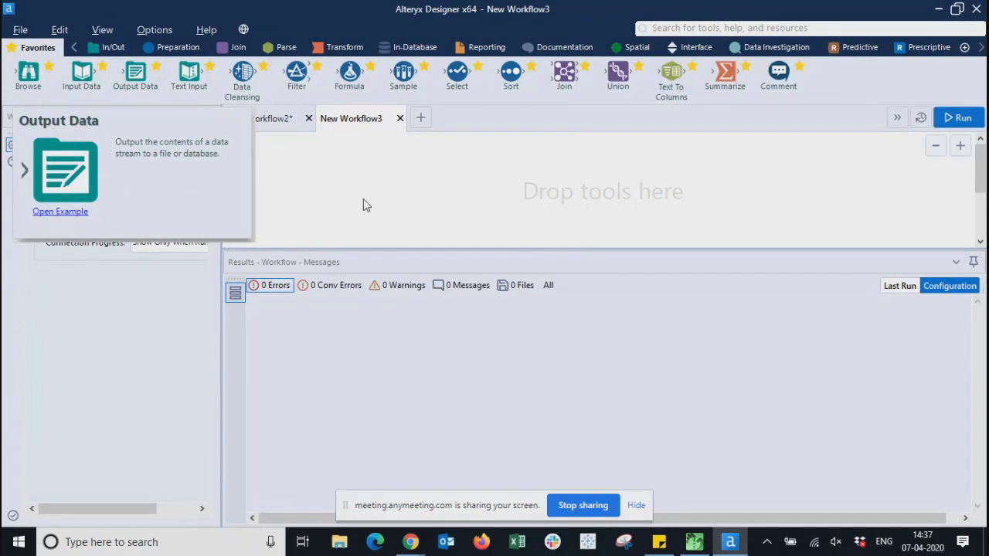
{"action": "left_click", "coordinate": [400, 118]}
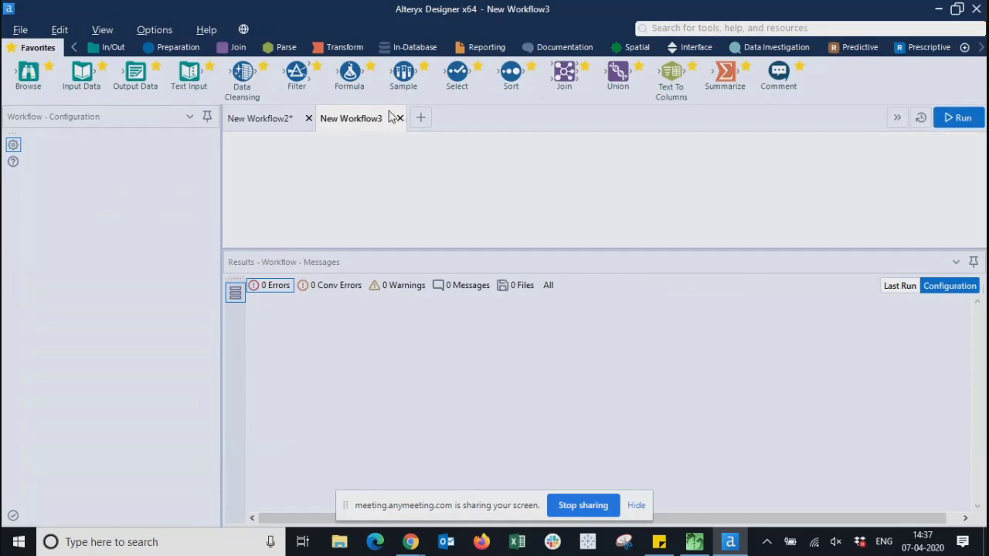
{"action": "left_click", "coordinate": [205, 29]}
- Browse the Help menu resources and view the Input Data tool's description card
{"action": "mouse_move", "coordinate": [268, 98]}
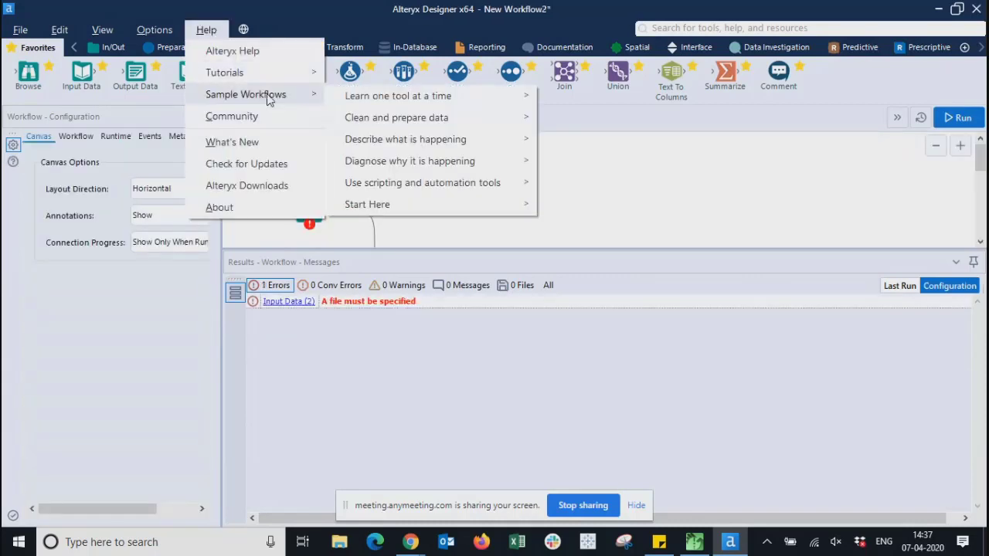
{"action": "mouse_move", "coordinate": [358, 98]}
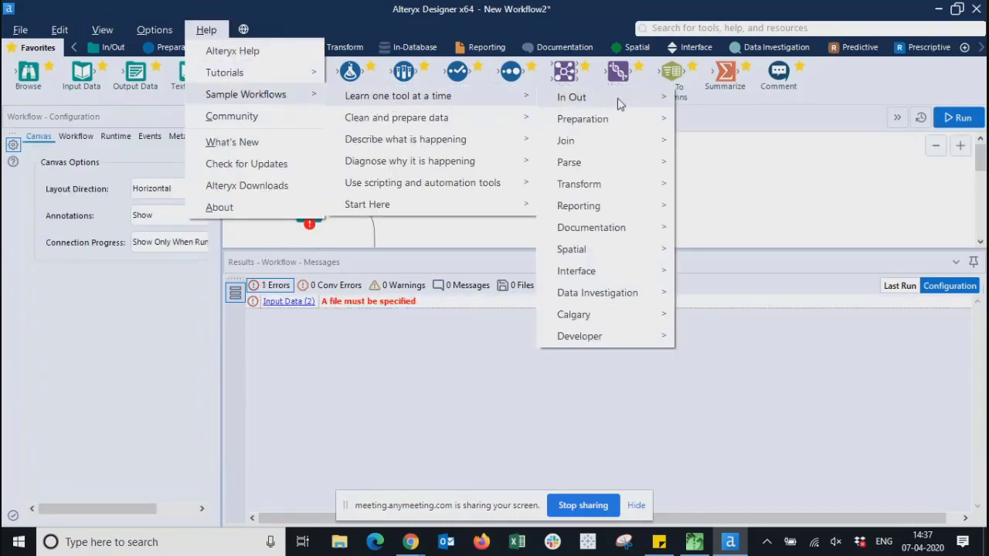
{"action": "mouse_move", "coordinate": [431, 116]}
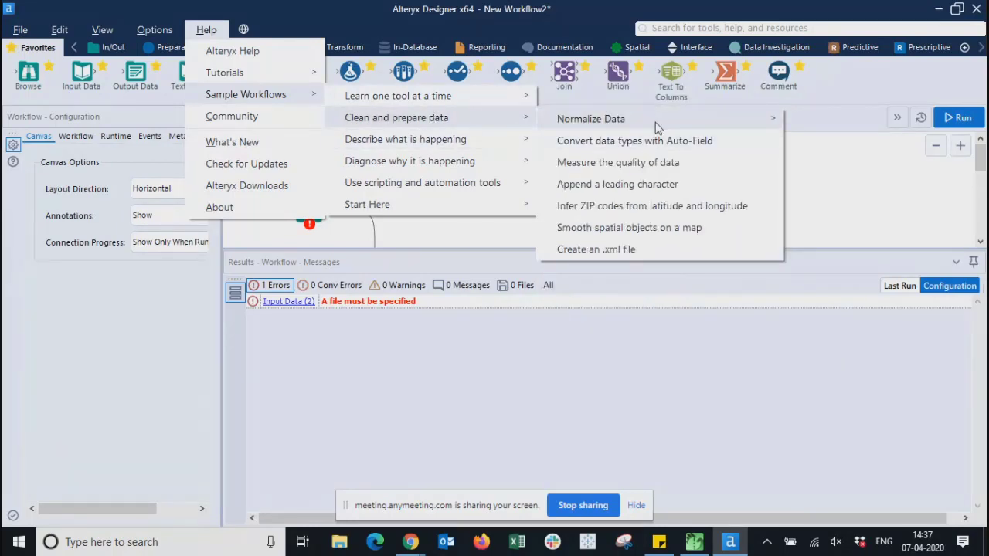
{"action": "mouse_move", "coordinate": [660, 127]}
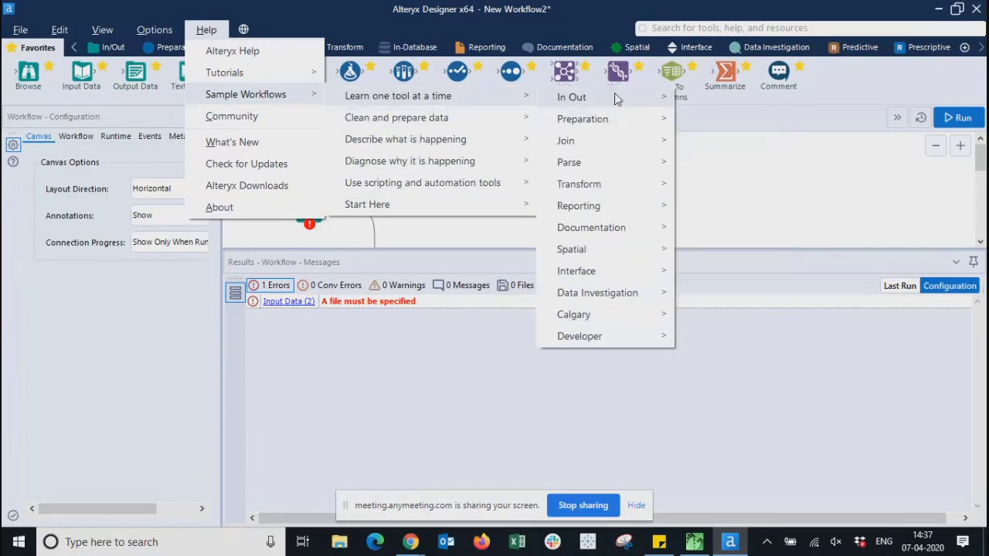
{"action": "mouse_move", "coordinate": [651, 103]}
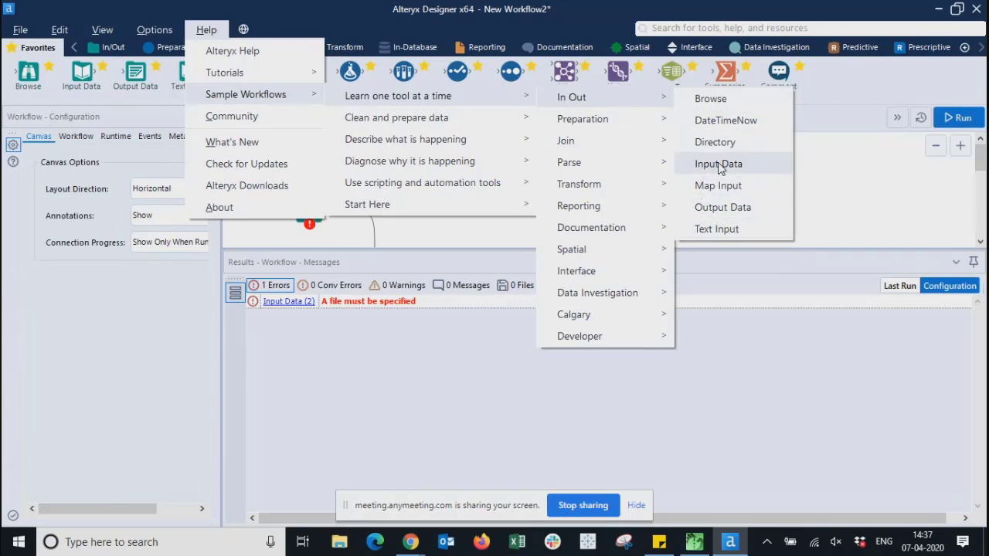
{"action": "left_click", "coordinate": [81, 73]}
{"action": "mouse_move", "coordinate": [81, 73]}
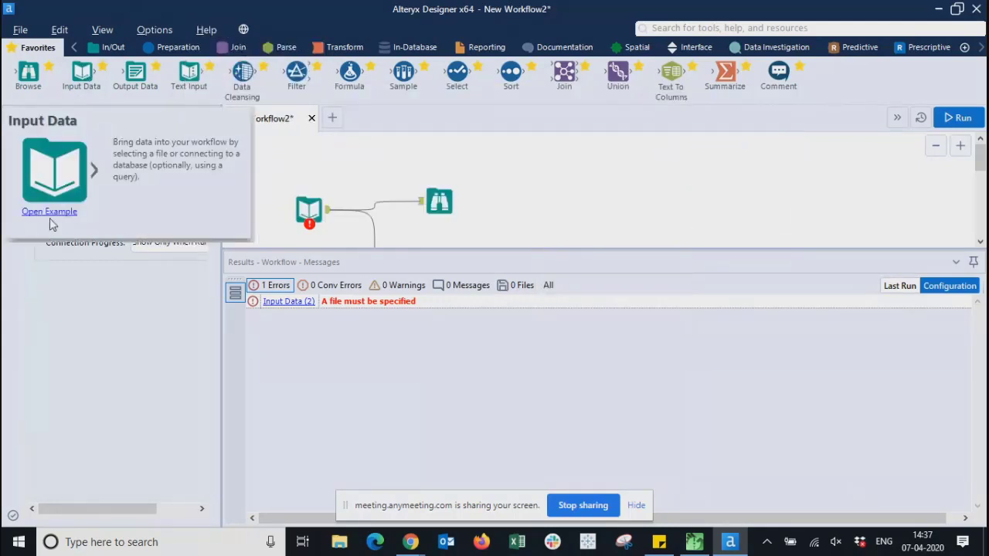
- Open the Input Data sample via Sample Workflows > Learn one tool at a time > In Out
{"action": "left_click", "coordinate": [209, 31]}
{"action": "mouse_move", "coordinate": [232, 72]}
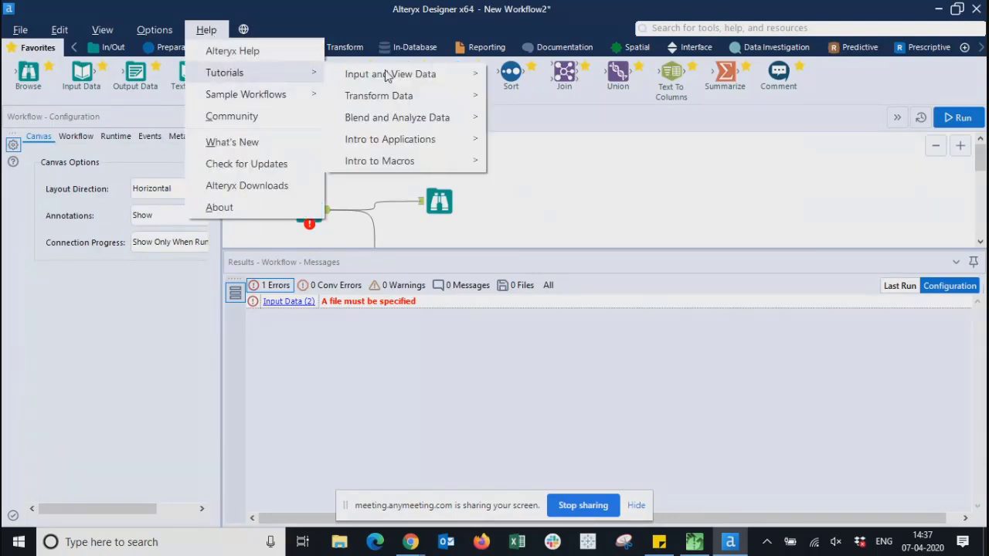
{"action": "mouse_move", "coordinate": [465, 95]}
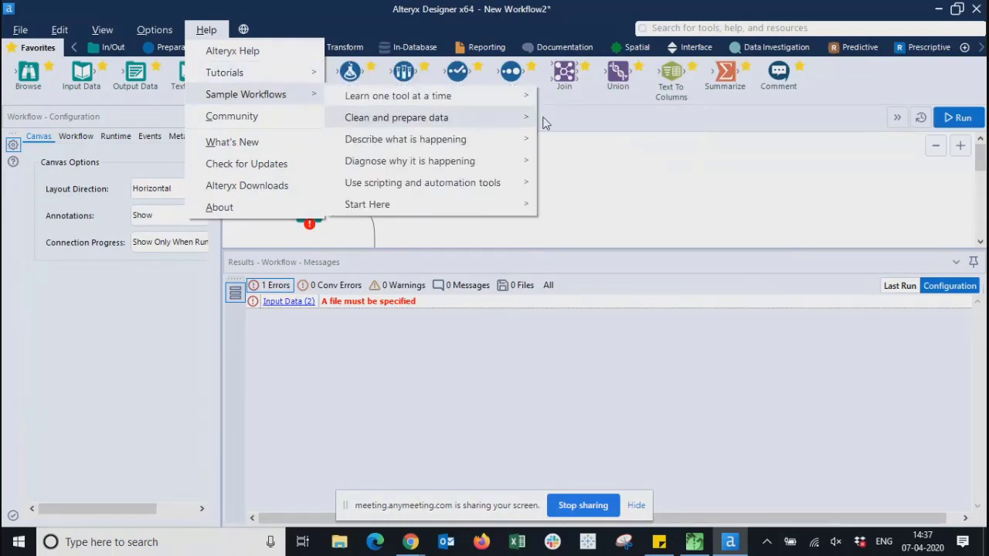
{"action": "mouse_move", "coordinate": [528, 97]}
{"action": "mouse_move", "coordinate": [654, 101]}
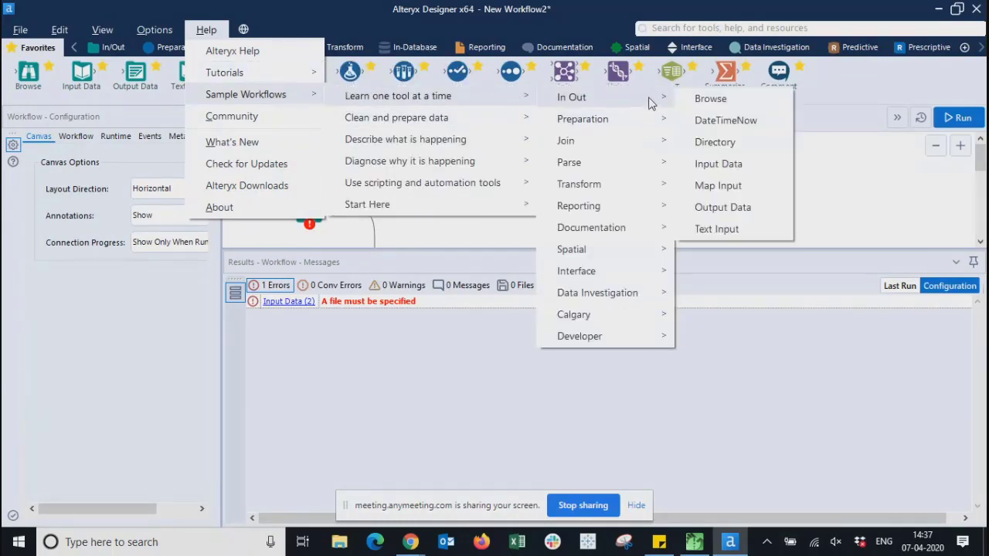
{"action": "left_click", "coordinate": [716, 165]}
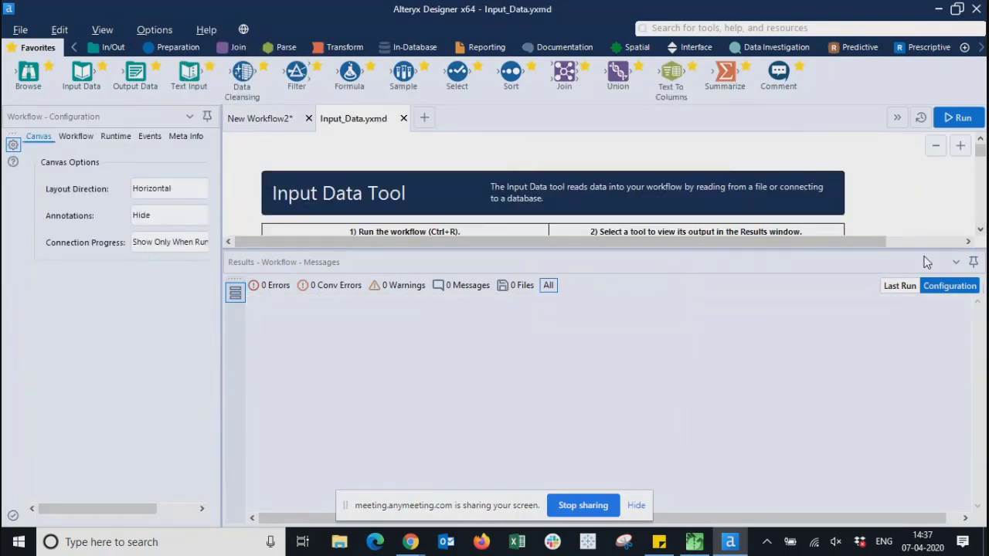
- Enlarge the example's canvas, scroll to the top, and select the Data connections comments
{"action": "left_click_drag", "start_coordinate": [917, 248], "coordinate": [904, 507]}
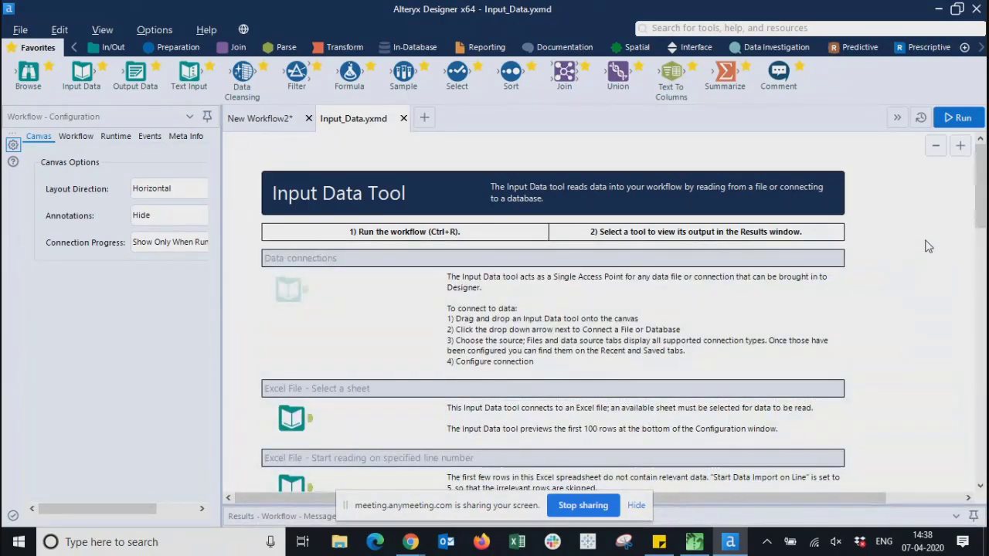
{"action": "left_click_drag", "start_coordinate": [983, 174], "coordinate": [979, 437]}
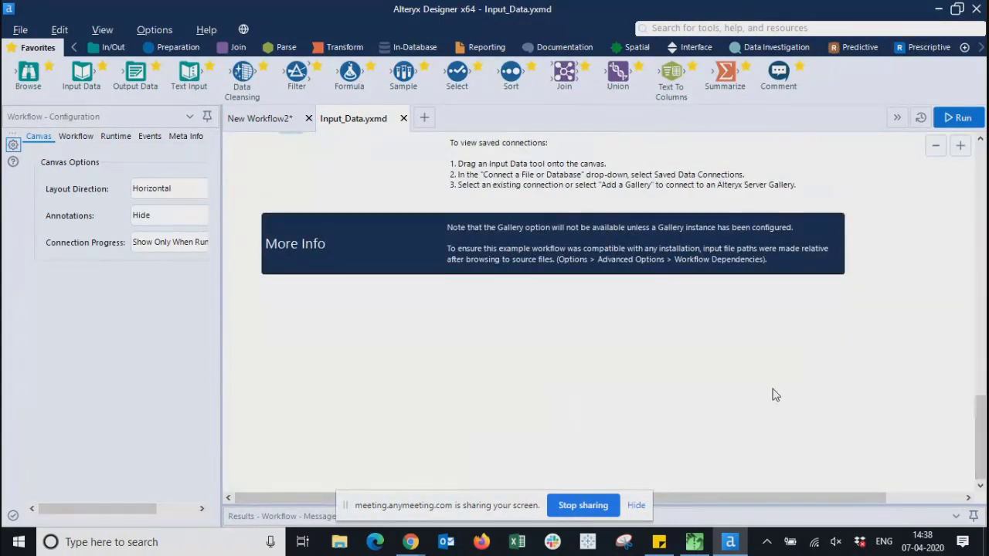
{"action": "scroll", "coordinate": [775, 394], "scroll_direction": "up", "scroll_amount": 5}
{"action": "scroll", "coordinate": [776, 394], "scroll_direction": "up", "scroll_amount": 5}
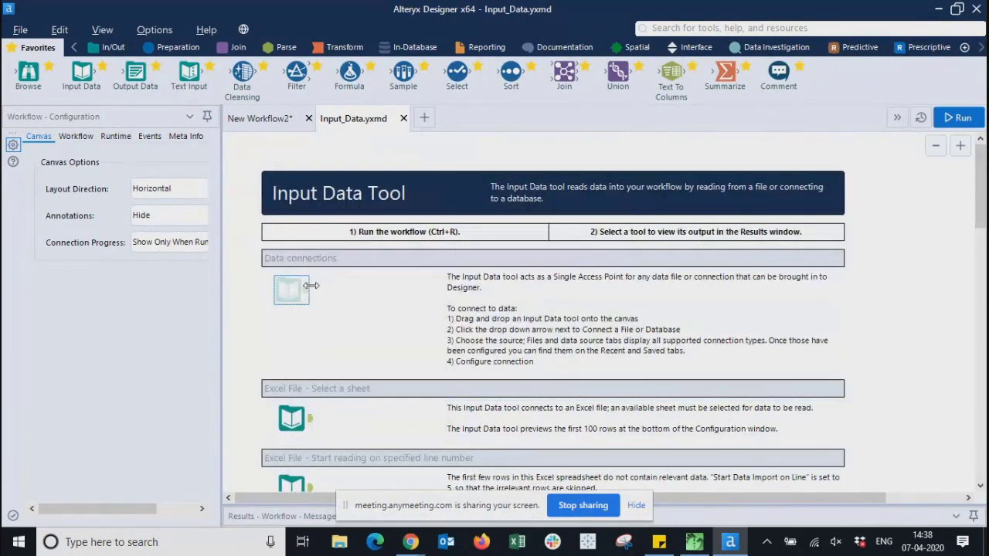
{"action": "left_click", "coordinate": [302, 326]}
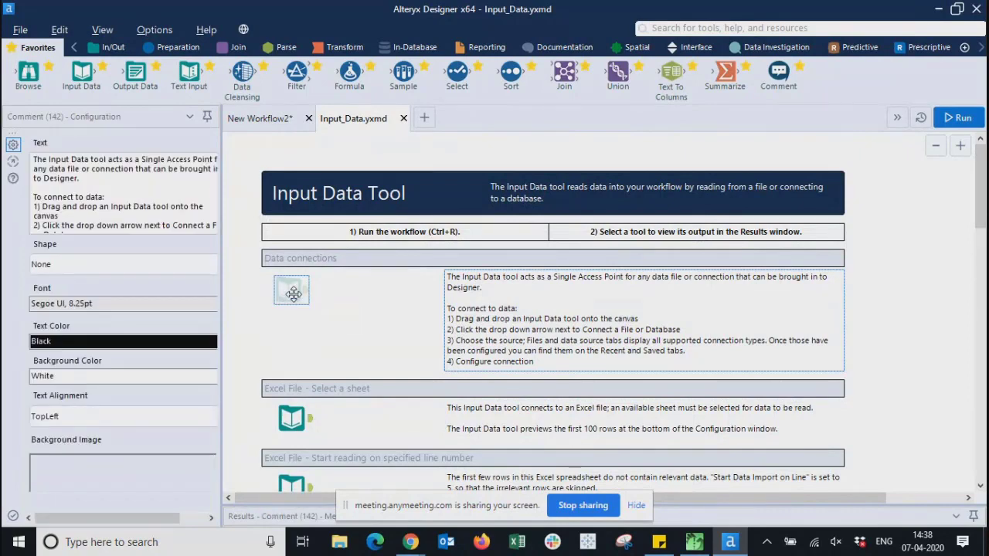
{"action": "left_click", "coordinate": [292, 291]}
- Select the Excel File Input Data tool and widen Configuration to preview Cust_wTransactions.xlsx sheet Output$
{"action": "left_click", "coordinate": [293, 417]}
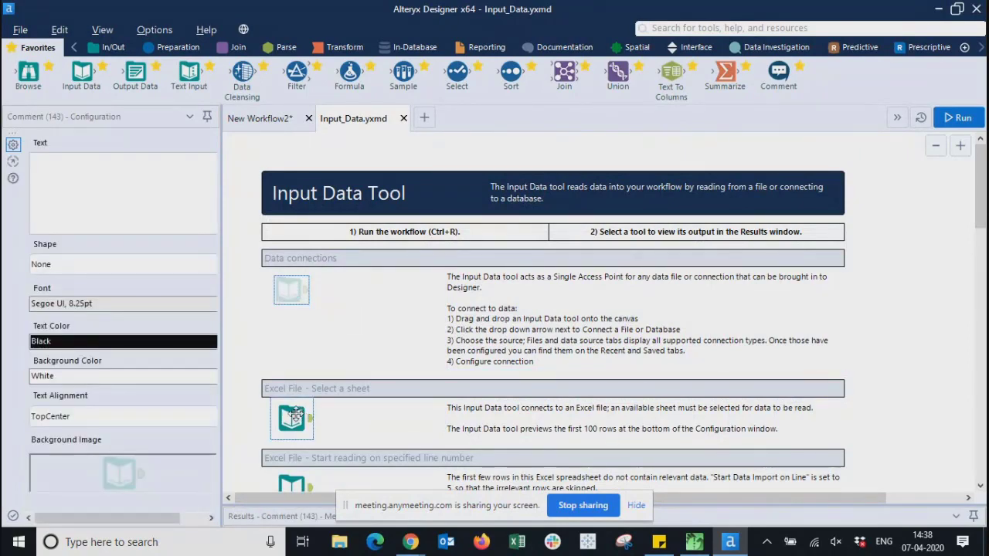
{"action": "left_click", "coordinate": [292, 289]}
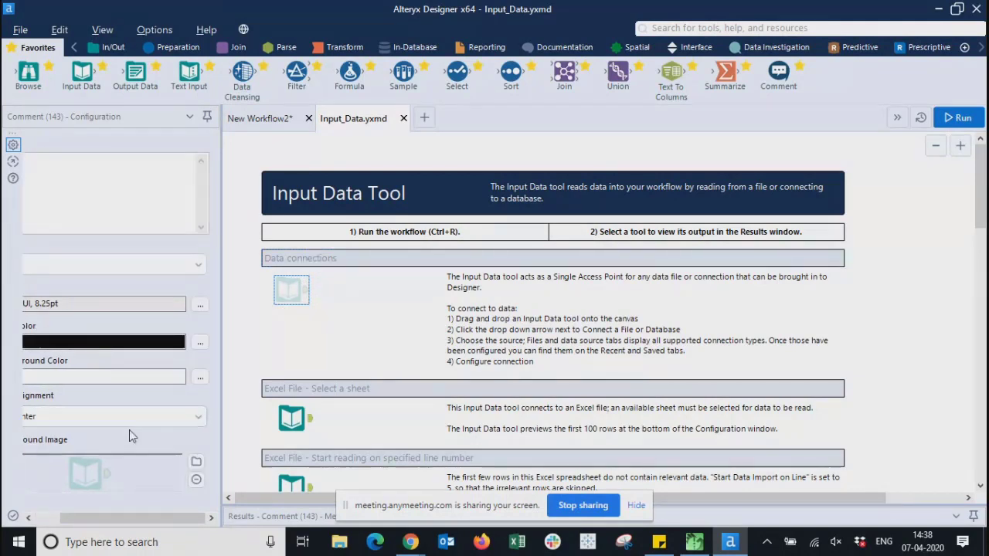
{"action": "left_click", "coordinate": [40, 196]}
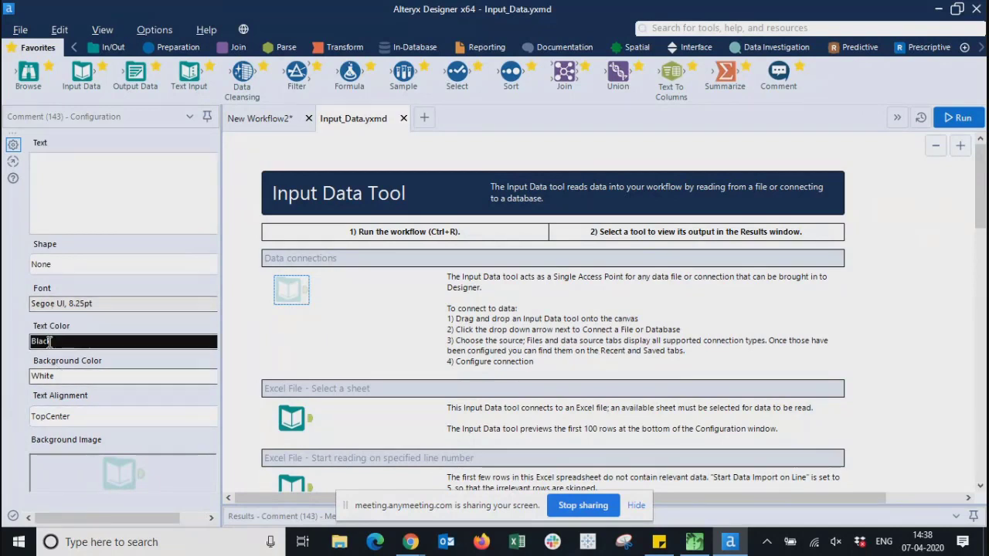
{"action": "left_click", "coordinate": [292, 418]}
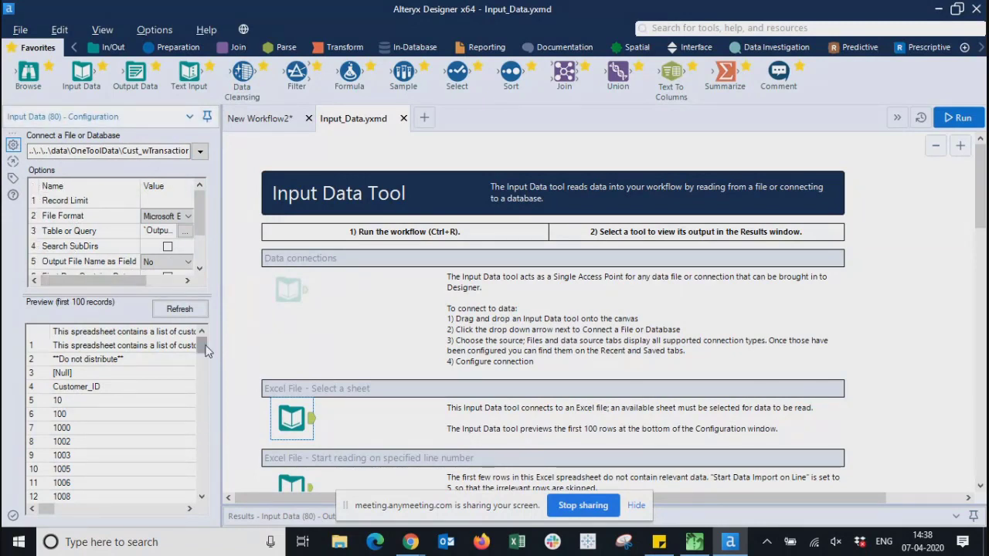
{"action": "left_click_drag", "start_coordinate": [205, 347], "coordinate": [630, 294]}
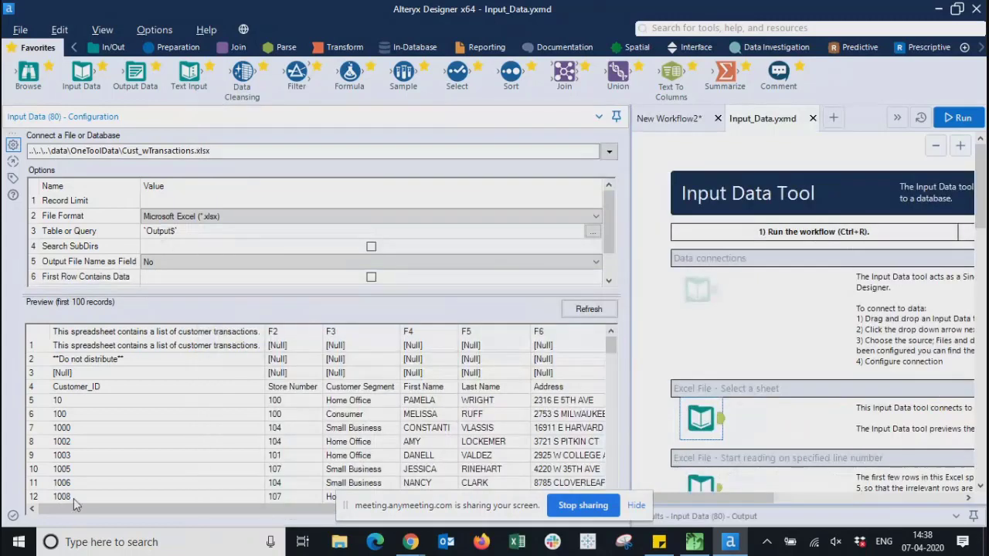
- Narrow the Configuration panel and switch the input to the recent TutorialData.yxdb connection
{"action": "mouse_move", "coordinate": [70, 509]}
{"action": "left_mouse_down"}
{"action": "mouse_move", "coordinate": [325, 510]}
{"action": "mouse_move", "coordinate": [73, 526]}
{"action": "left_mouse_up"}
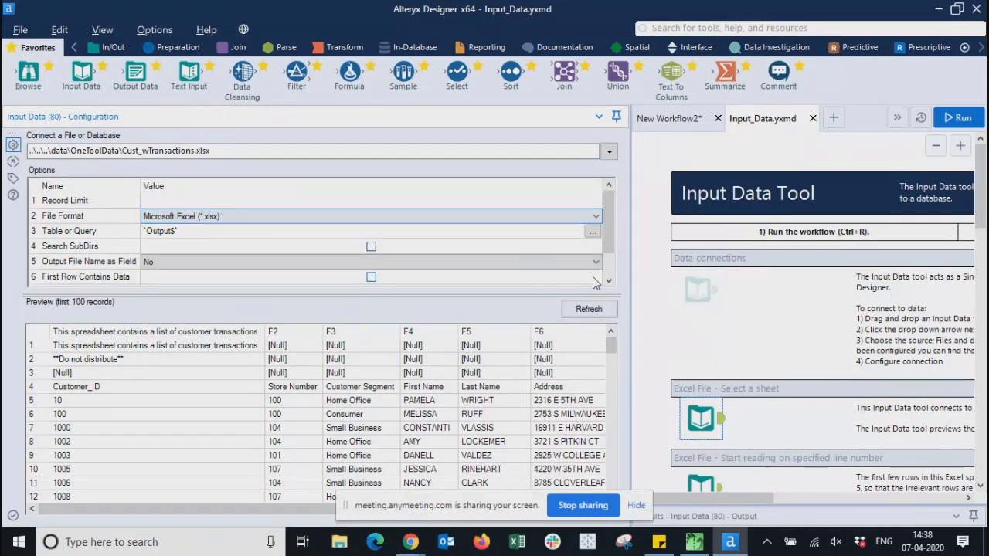
{"action": "left_click_drag", "start_coordinate": [631, 314], "coordinate": [239, 302]}
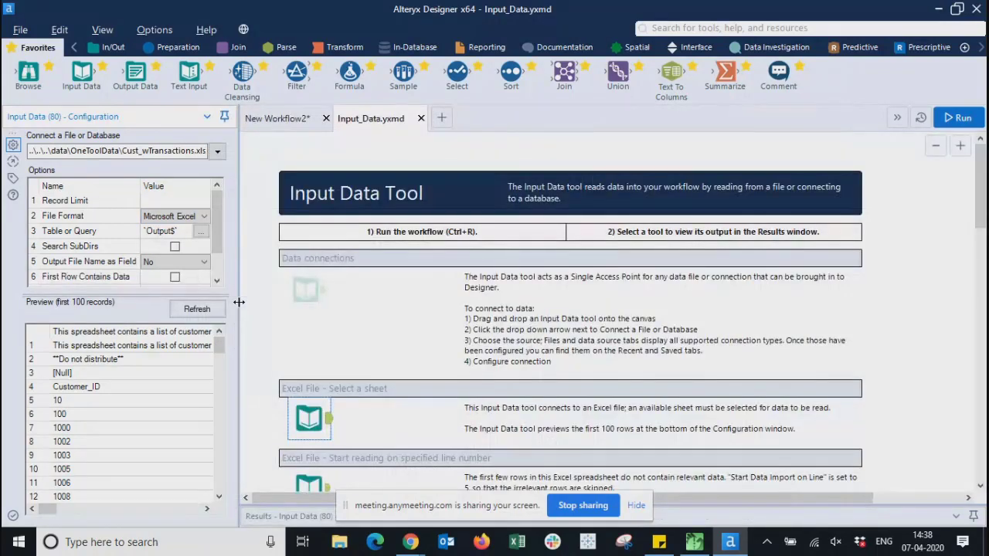
{"action": "left_click", "coordinate": [219, 156]}
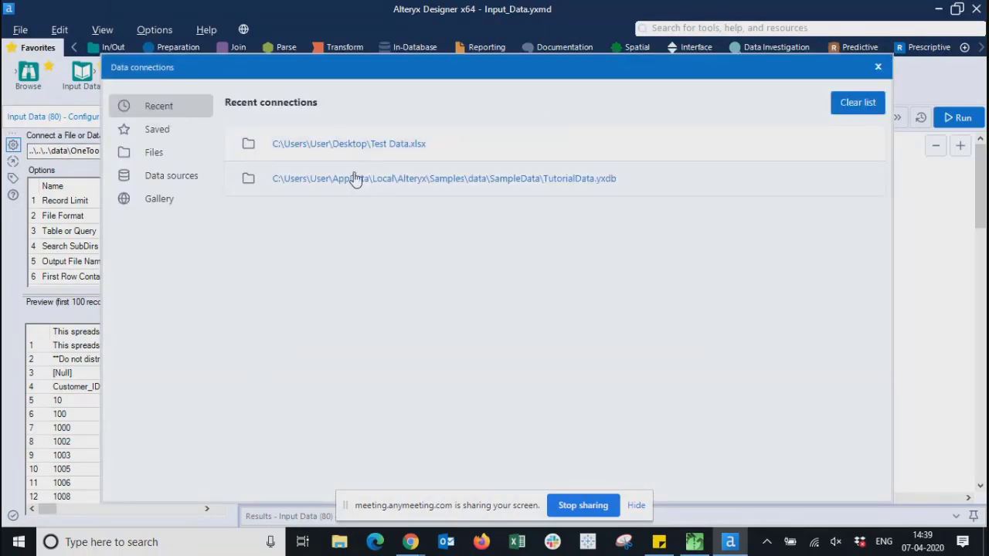
{"action": "left_click", "coordinate": [381, 186]}
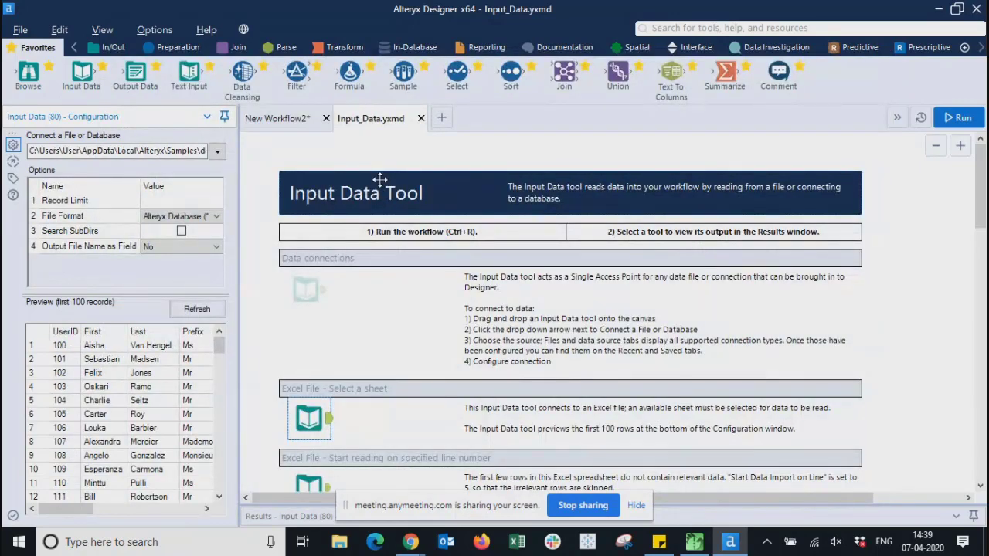
- Open File Explorer and navigate to C:\Users\User\AppData\Local\Alteryx
{"action": "left_click", "coordinate": [340, 542]}
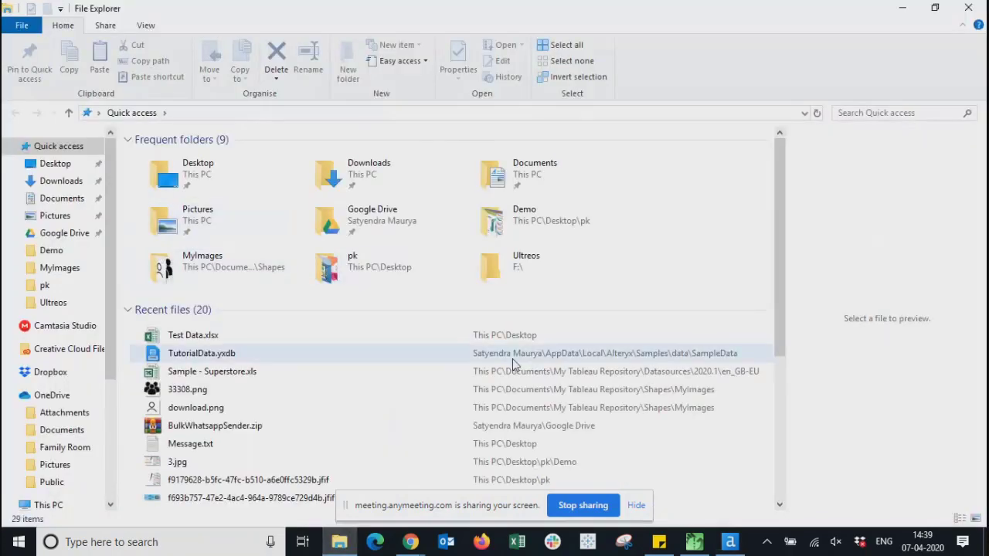
{"action": "key", "text": "alt+Tab"}
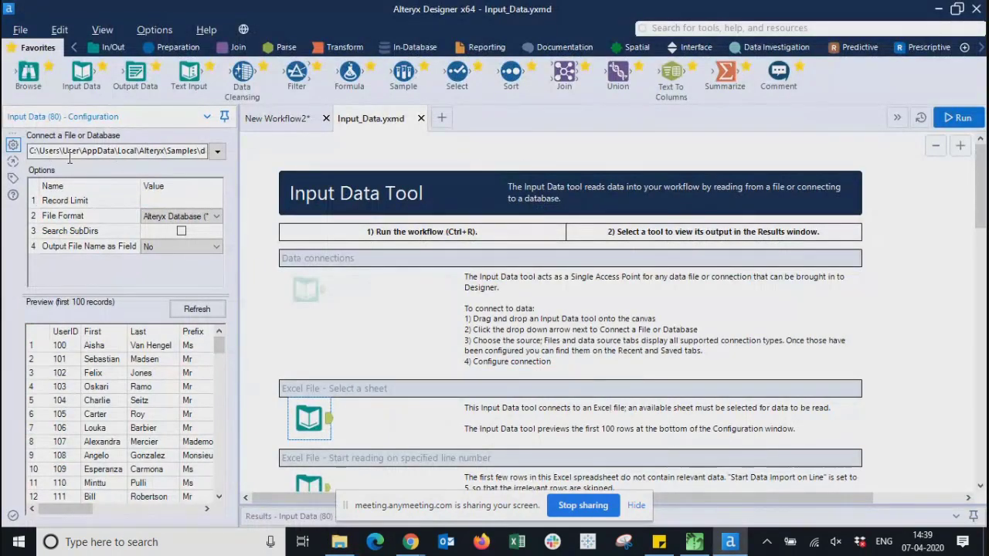
{"action": "key", "text": "alt+Tab"}
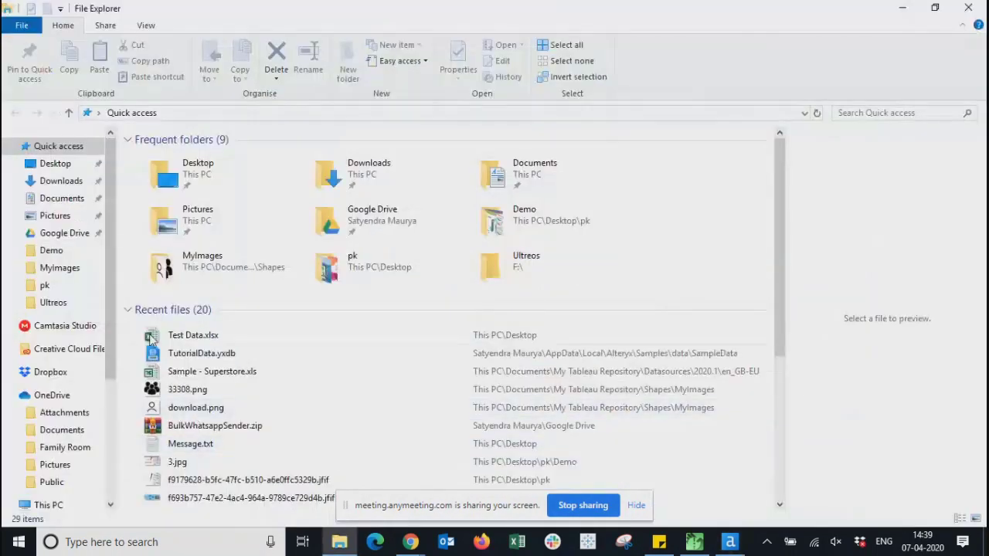
{"action": "scroll", "coordinate": [73, 446], "scroll_direction": "down", "scroll_amount": 4}
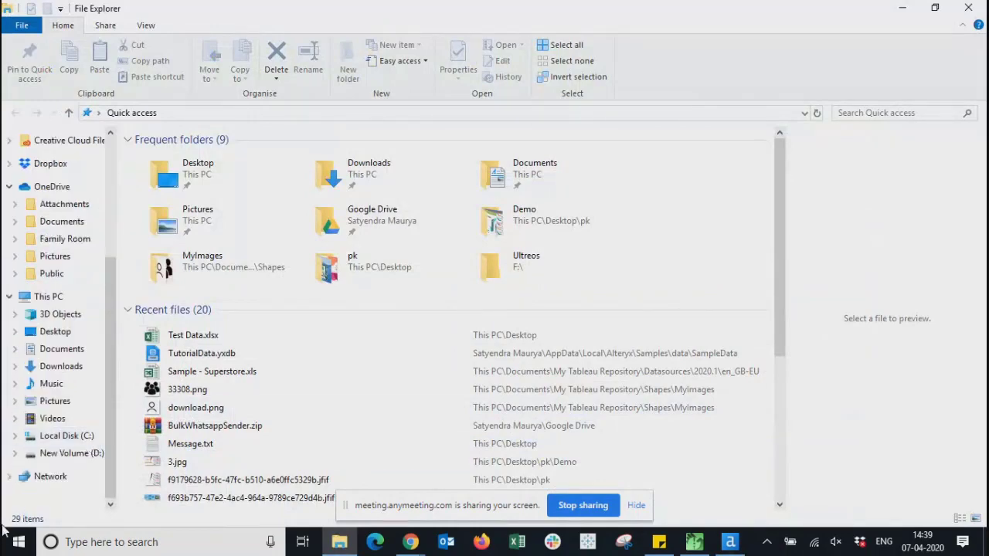
{"action": "left_click", "coordinate": [58, 436]}
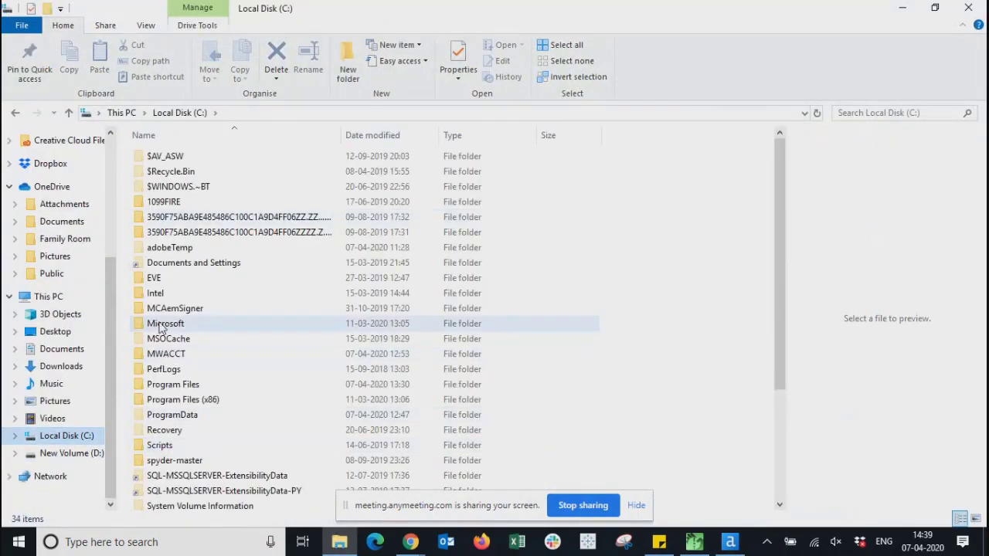
{"action": "scroll", "coordinate": [150, 417], "scroll_direction": "down", "scroll_amount": 4}
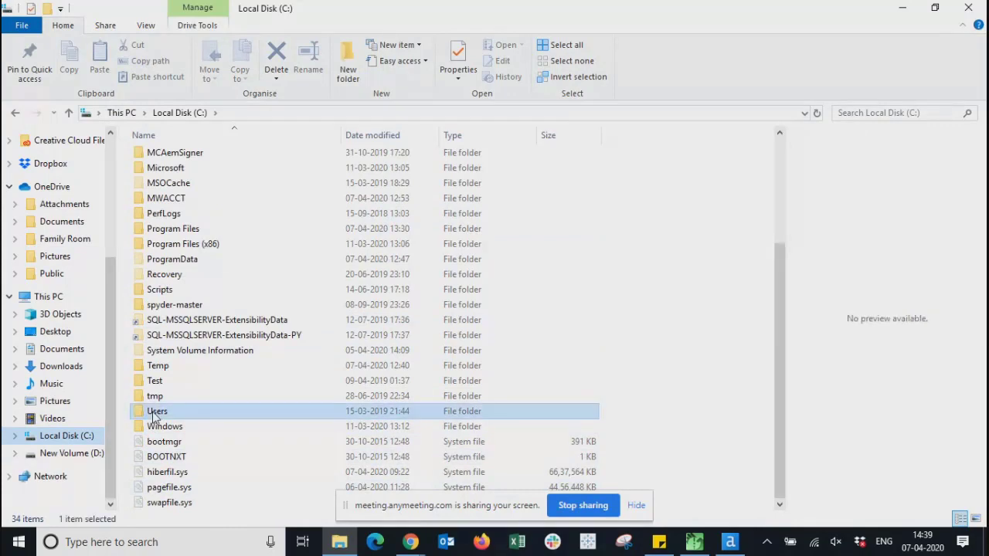
{"action": "double_click", "coordinate": [153, 416]}
{"action": "double_click", "coordinate": [158, 217]}
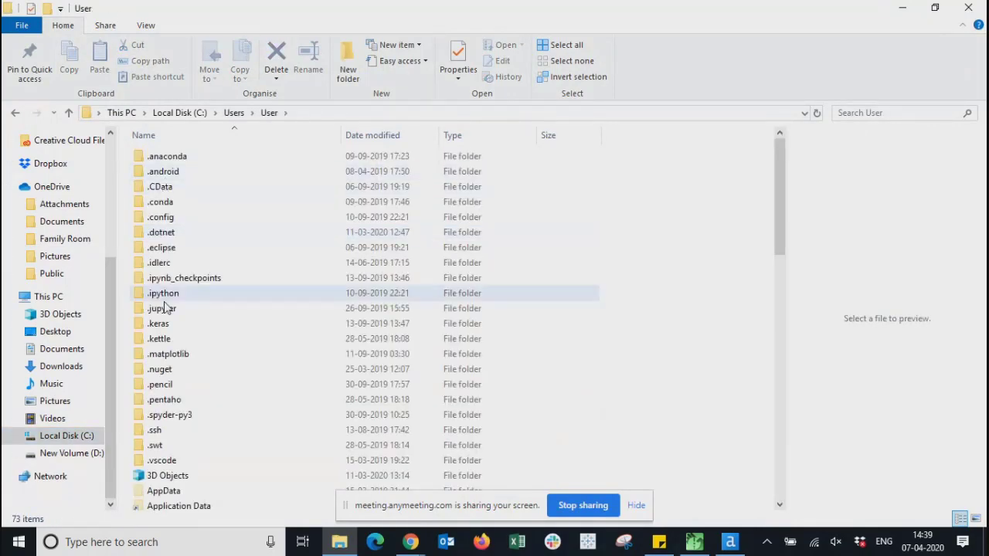
{"action": "left_click", "coordinate": [149, 388]}
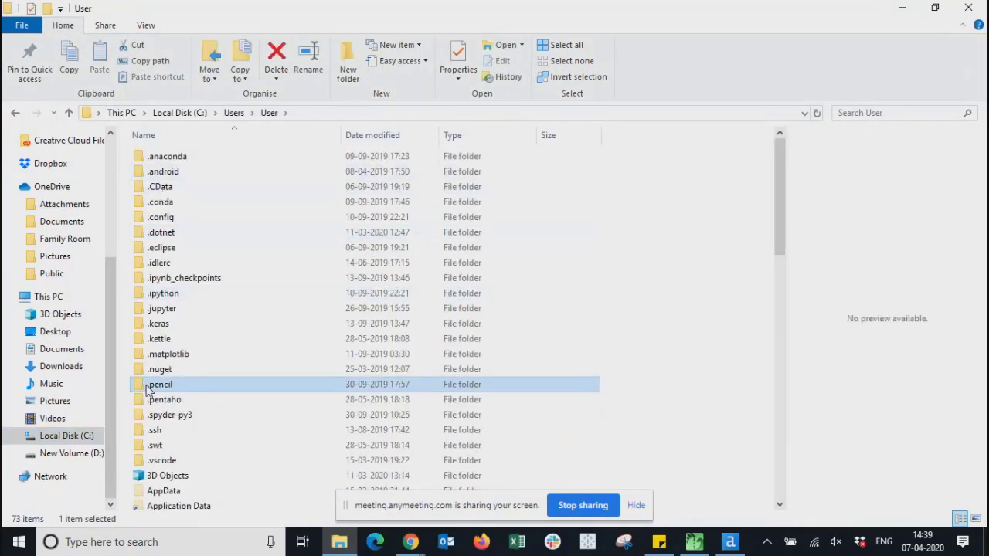
{"action": "double_click", "coordinate": [170, 491]}
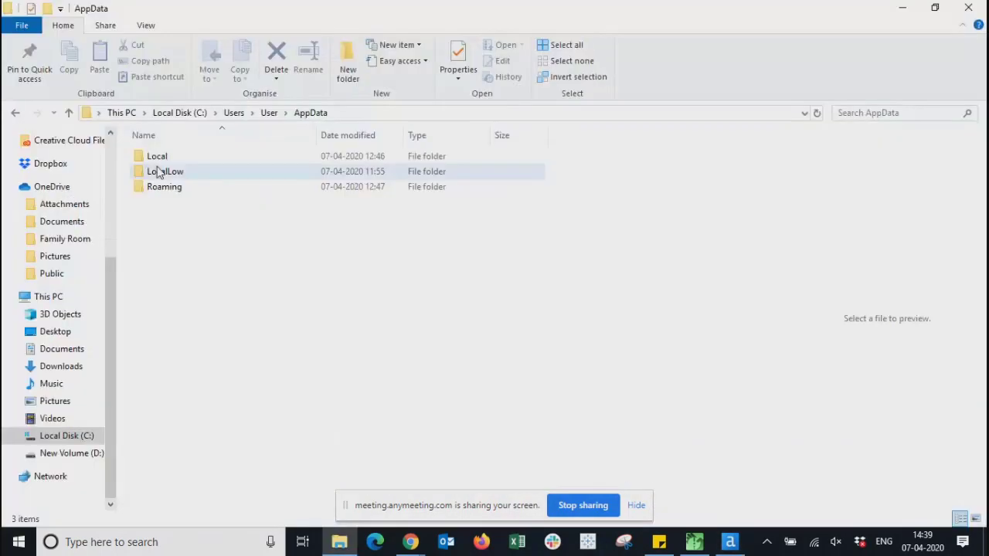
{"action": "double_click", "coordinate": [157, 156]}
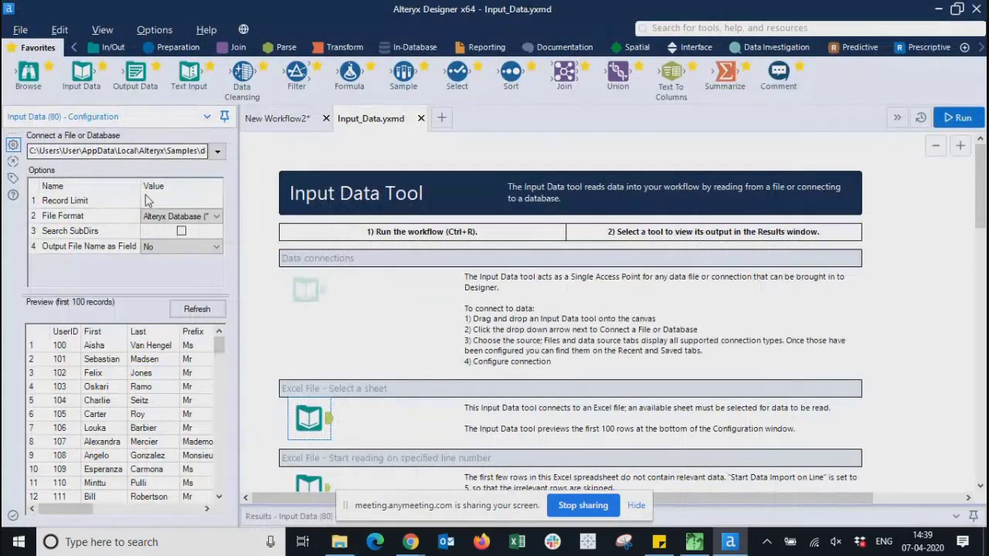
{"action": "left_click", "coordinate": [157, 217]}
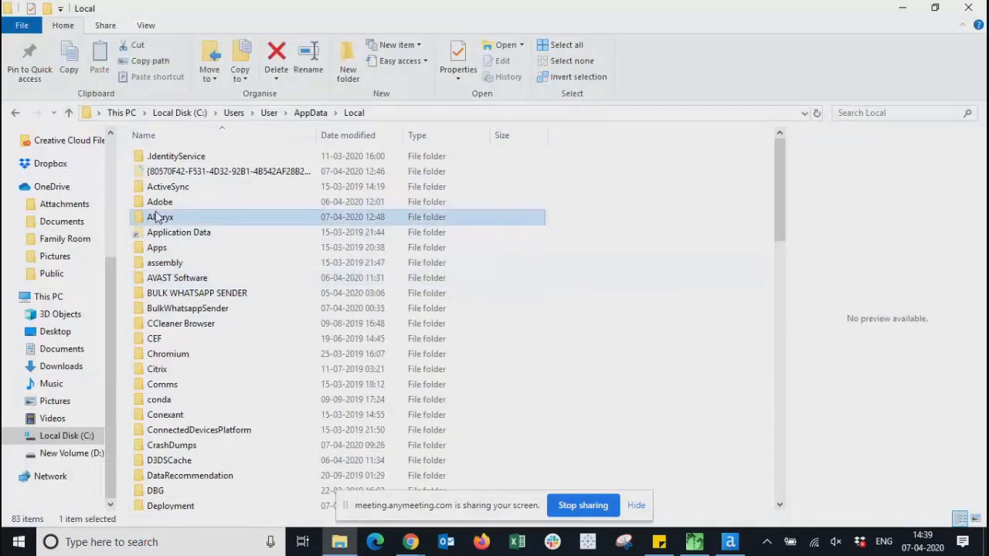
{"action": "double_click", "coordinate": [156, 217]}
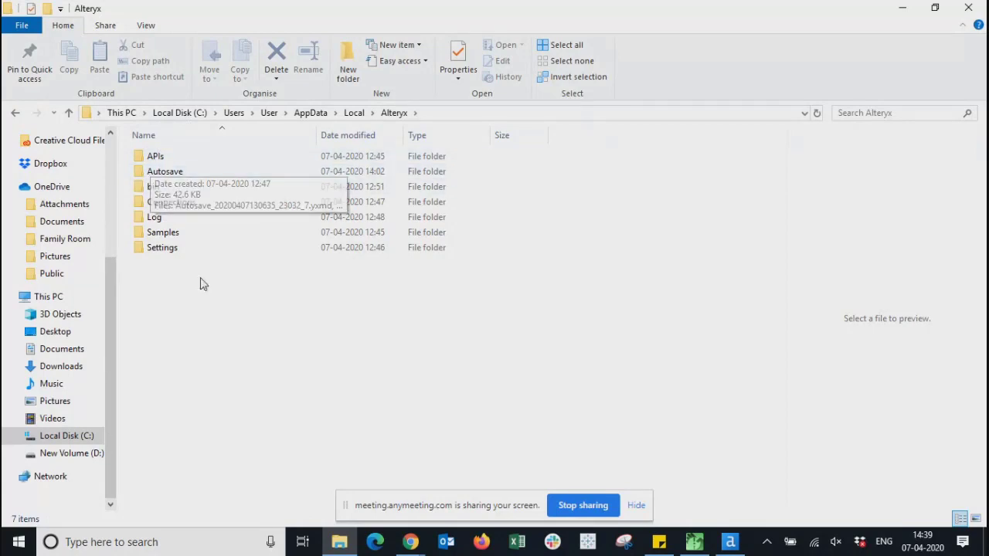
- Look inside the Autosave folder twice, returning to Alteryx and selecting the bin folder
{"action": "left_click", "coordinate": [143, 158]}
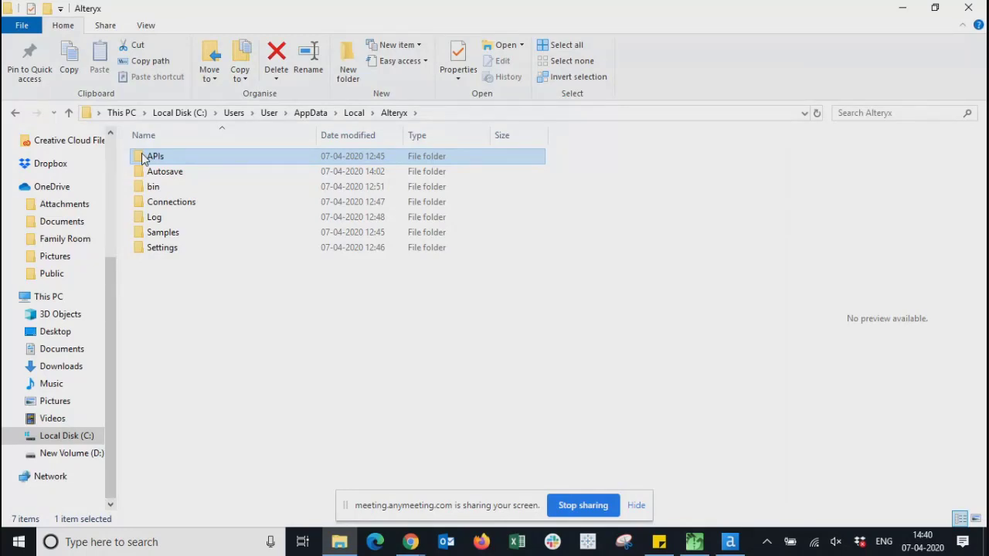
{"action": "left_click", "coordinate": [259, 357]}
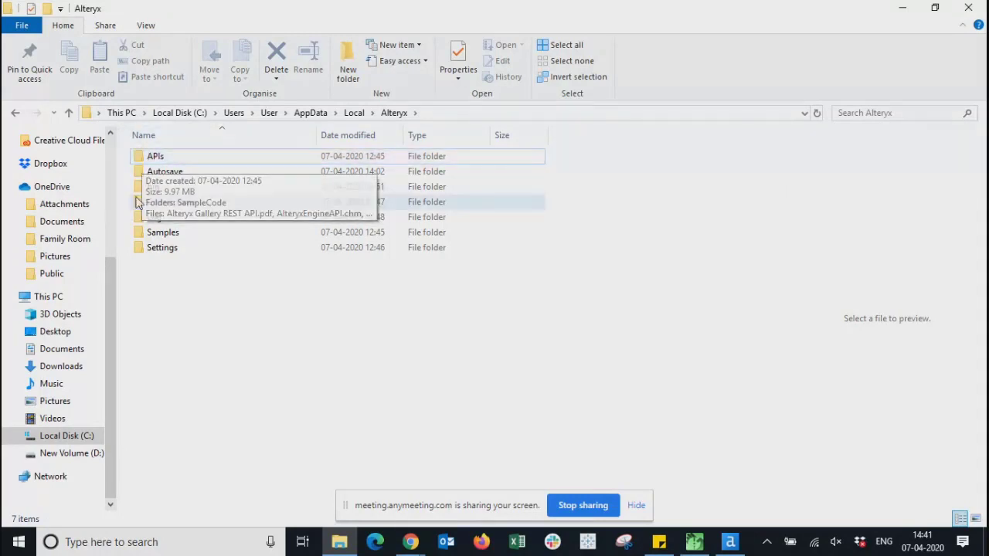
{"action": "double_click", "coordinate": [141, 171]}
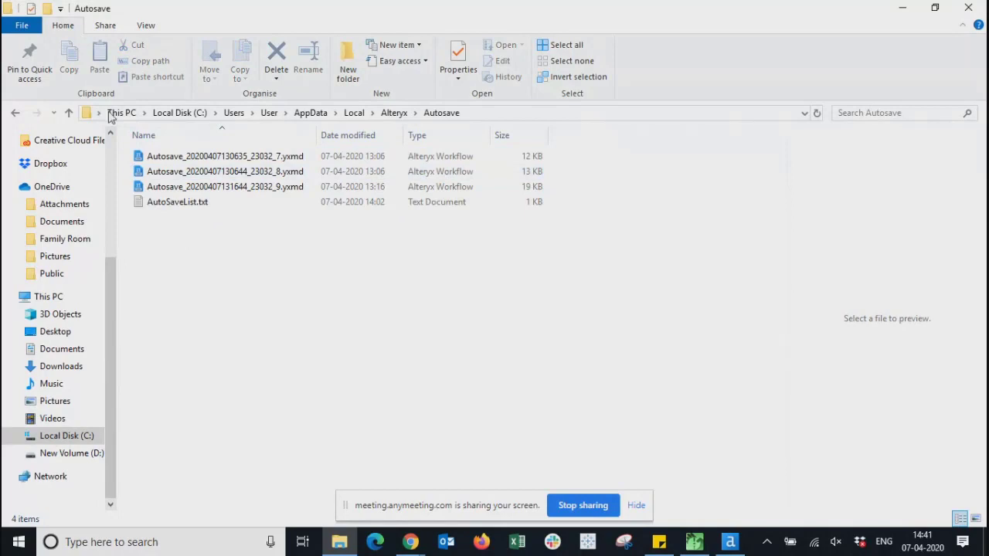
{"action": "left_click", "coordinate": [397, 114]}
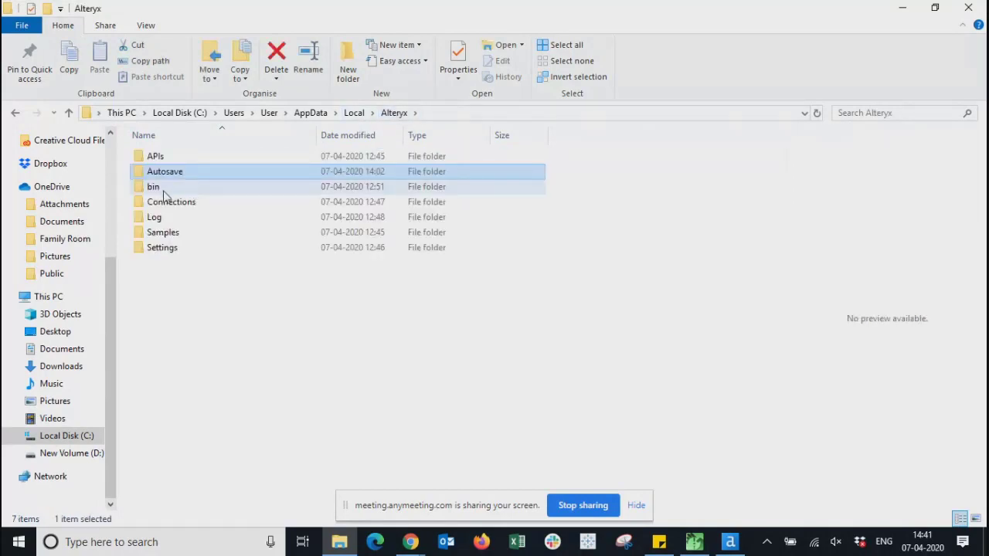
{"action": "double_click", "coordinate": [137, 174]}
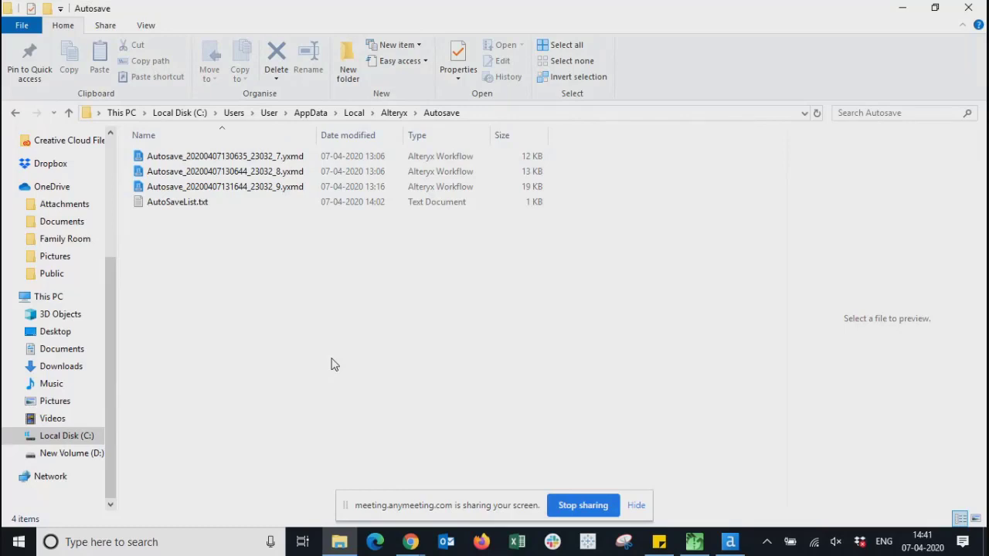
{"action": "left_click", "coordinate": [390, 113]}
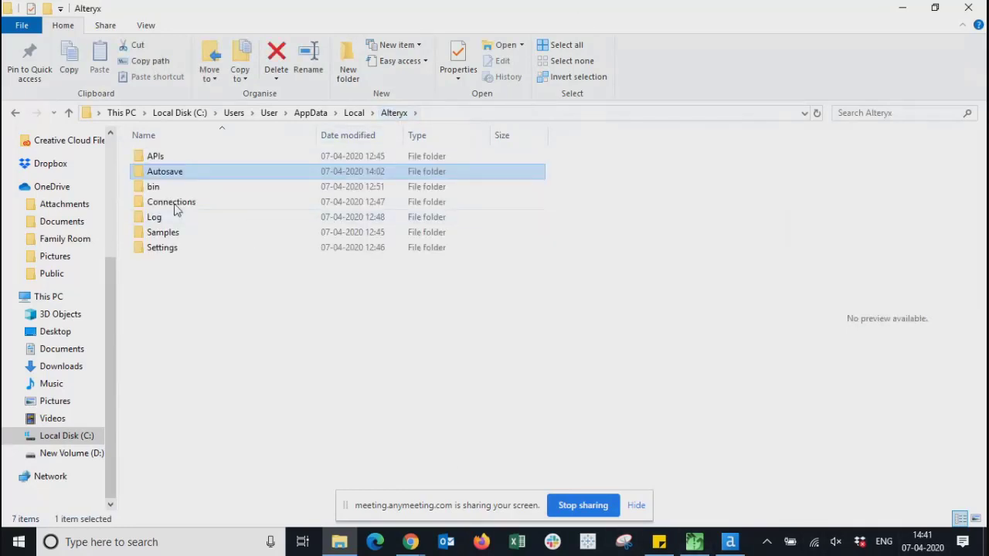
{"action": "left_click", "coordinate": [143, 188]}
- Look through the bin folder and its PythonConda subfolder, then return to Alteryx
{"action": "double_click", "coordinate": [143, 188]}
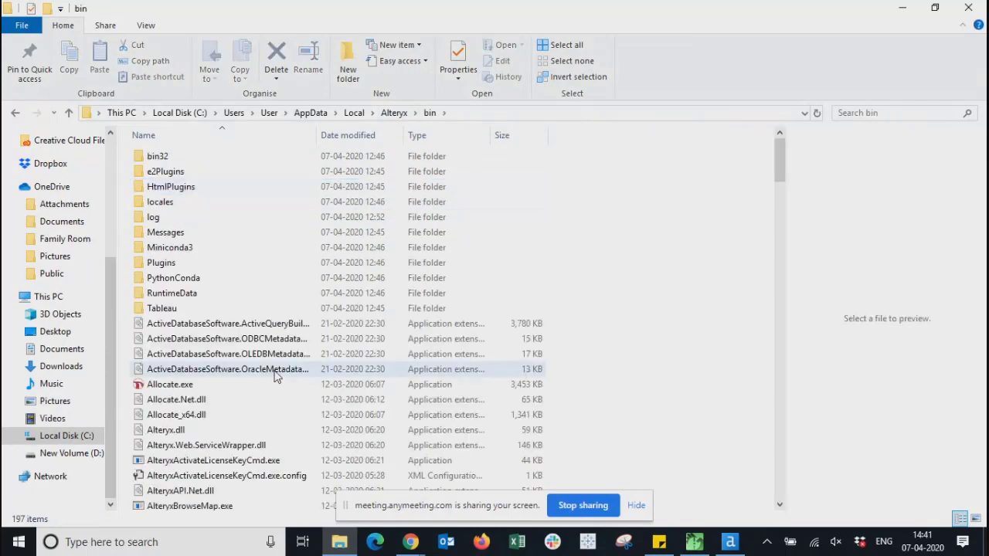
{"action": "scroll", "coordinate": [277, 376], "scroll_direction": "down", "scroll_amount": 20}
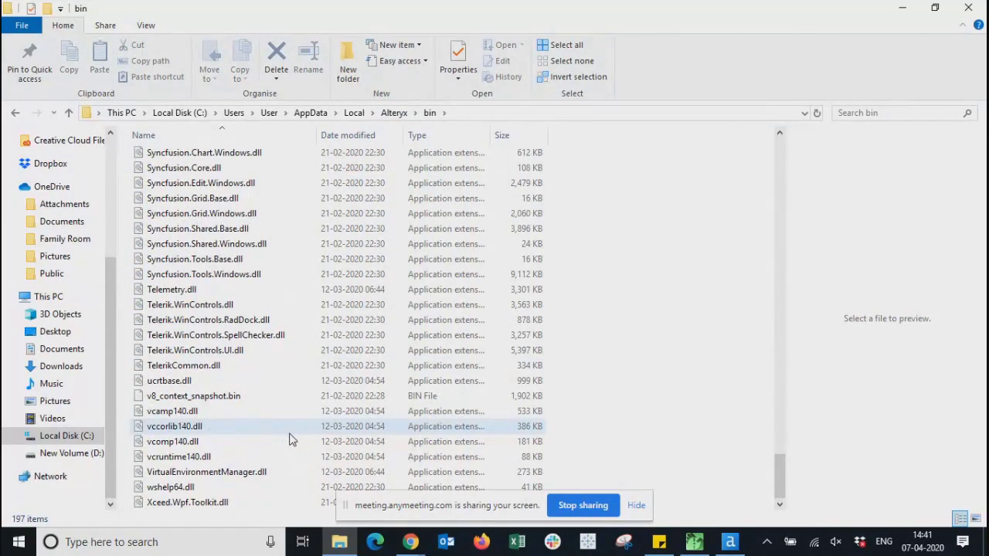
{"action": "scroll", "coordinate": [291, 439], "scroll_direction": "up", "scroll_amount": 20}
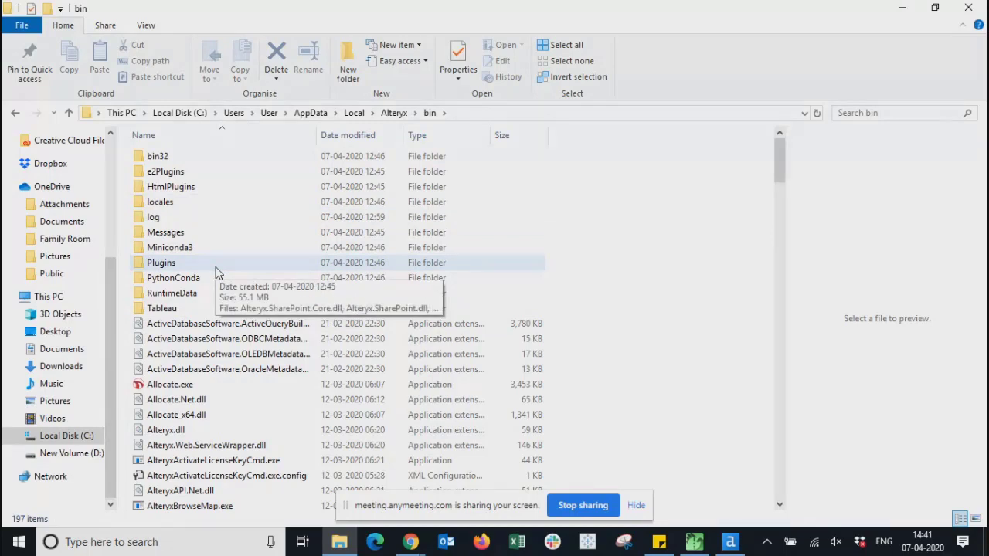
{"action": "double_click", "coordinate": [176, 280]}
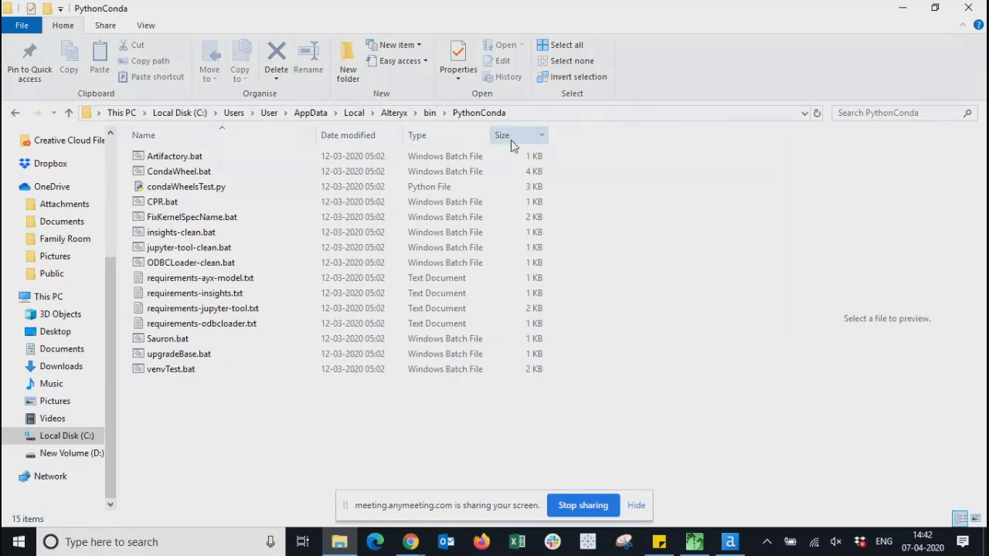
{"action": "left_click", "coordinate": [417, 114]}
{"action": "left_click", "coordinate": [431, 114]}
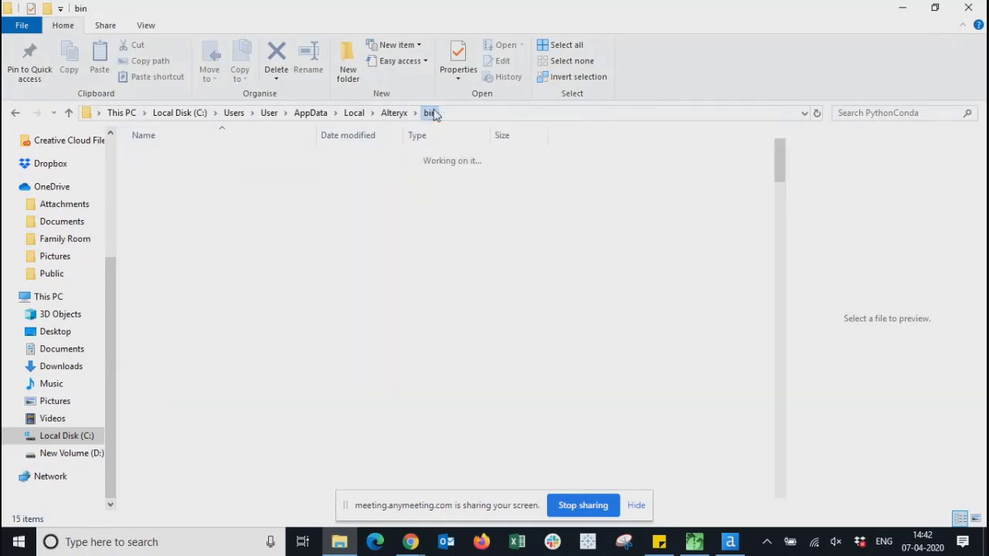
{"action": "left_click", "coordinate": [394, 113]}
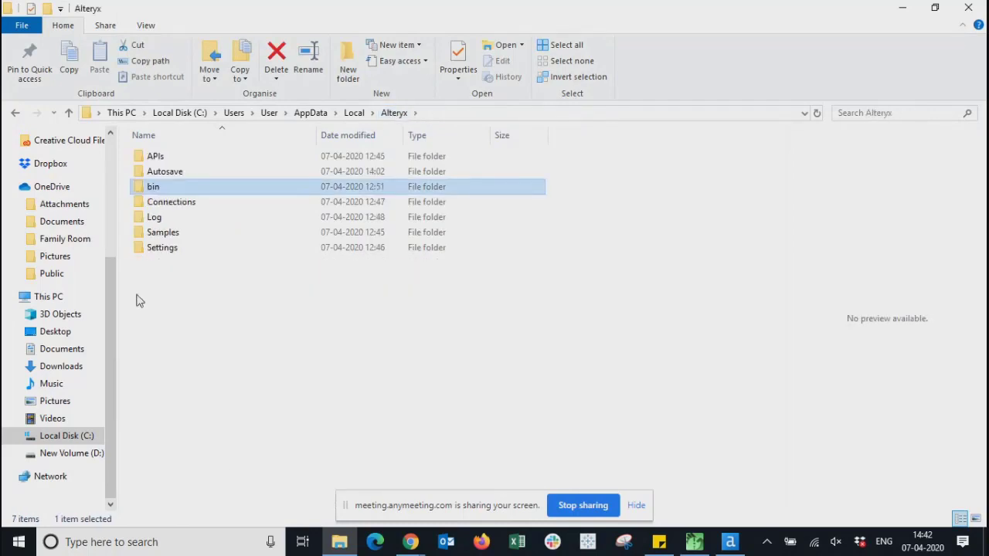
- Check the Connections and Log folders, then open the Samples folder
{"action": "left_click", "coordinate": [162, 203]}
{"action": "double_click", "coordinate": [162, 202]}
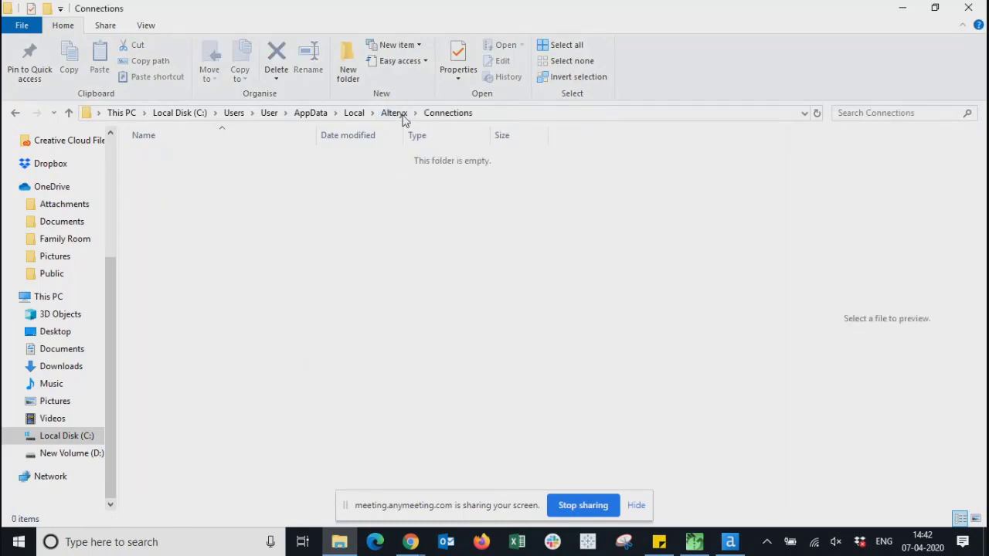
{"action": "left_click", "coordinate": [402, 116]}
{"action": "double_click", "coordinate": [154, 214]}
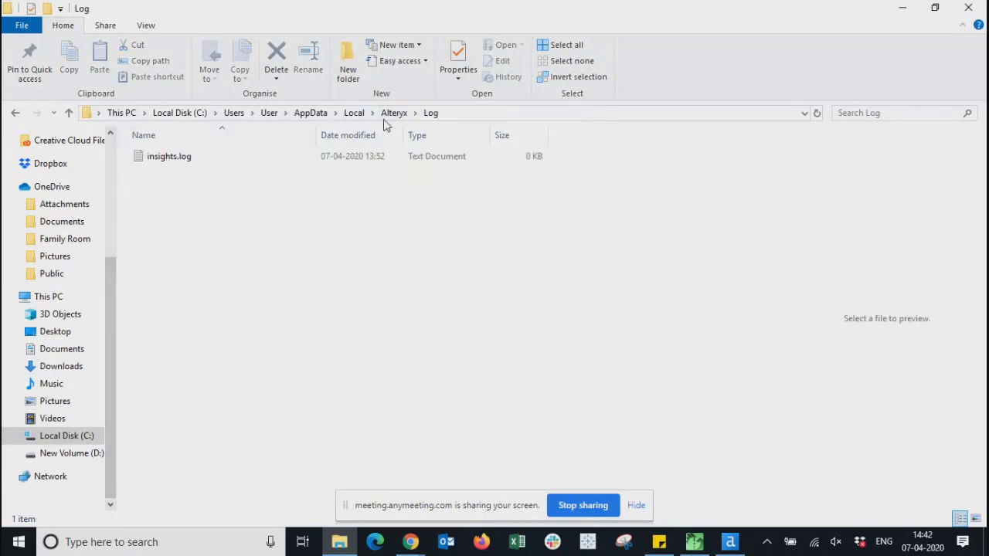
{"action": "left_click", "coordinate": [390, 114]}
{"action": "double_click", "coordinate": [151, 233]}
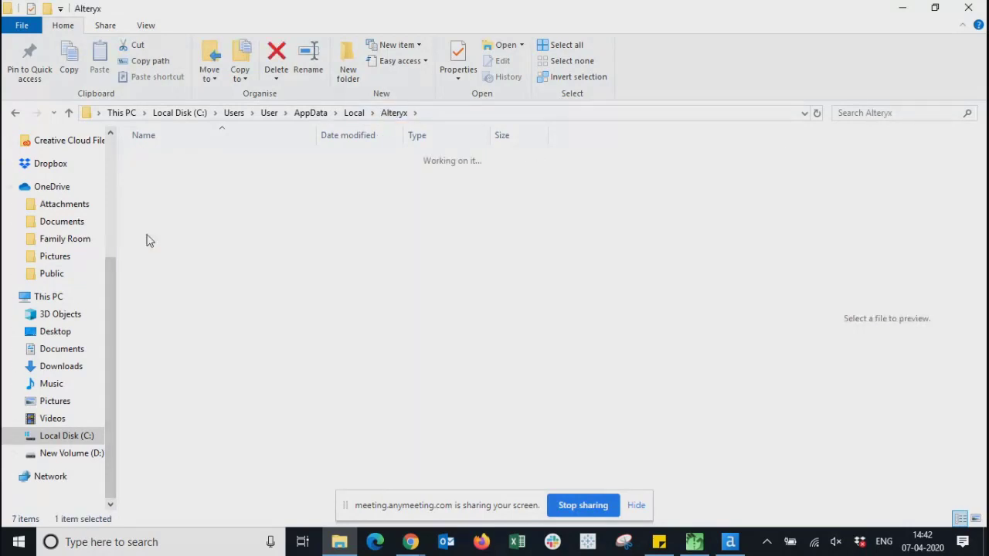
- Open the data folder, then its OneToolData subfolder
{"action": "double_click", "coordinate": [154, 157]}
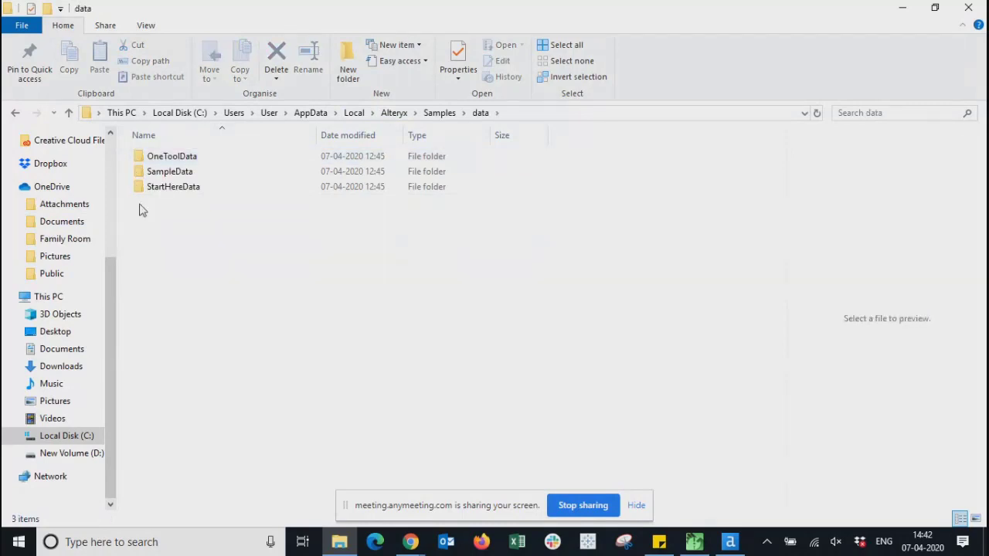
{"action": "left_click", "coordinate": [149, 163]}
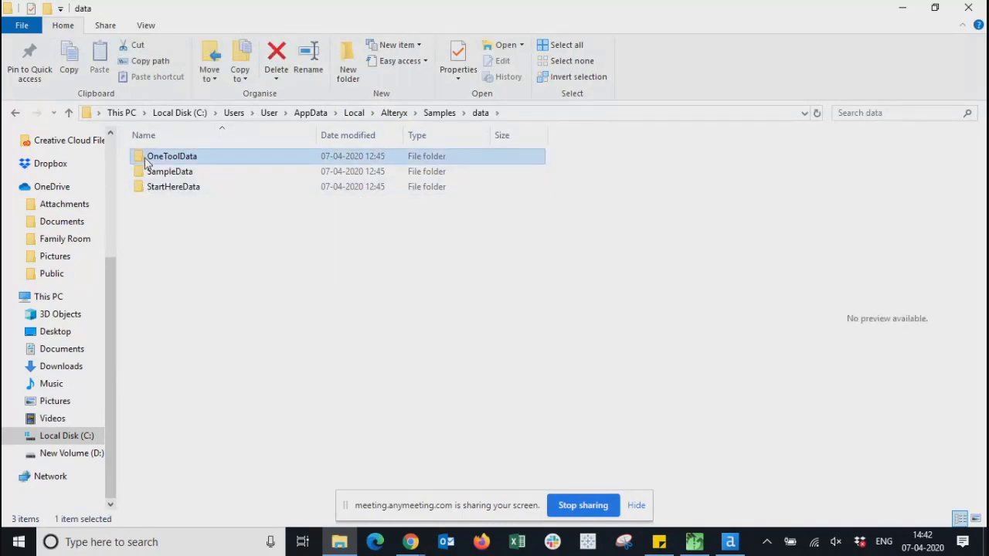
{"action": "double_click", "coordinate": [149, 158]}
{"action": "scroll", "coordinate": [237, 491], "scroll_direction": "down", "scroll_amount": 6}
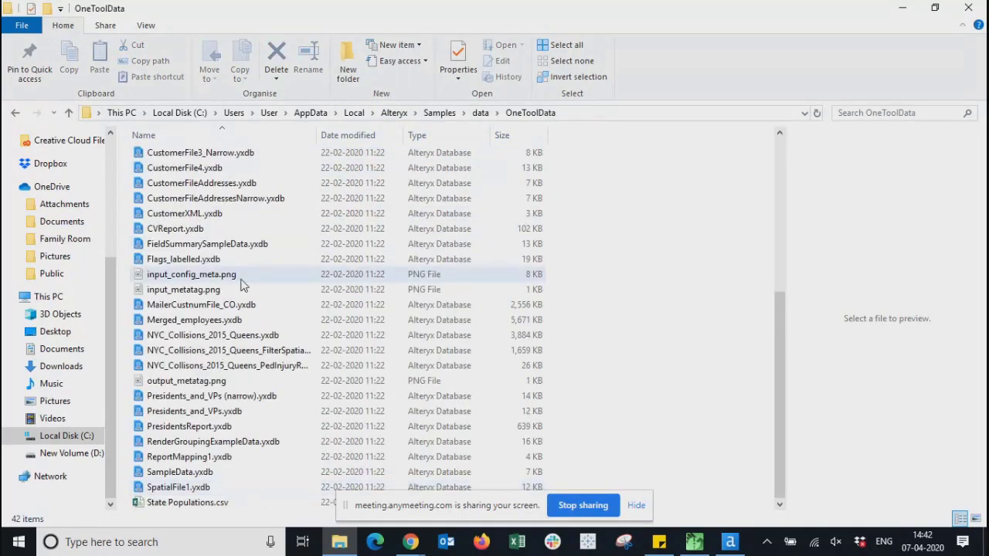
{"action": "scroll", "coordinate": [240, 286], "scroll_direction": "up", "scroll_amount": 6}
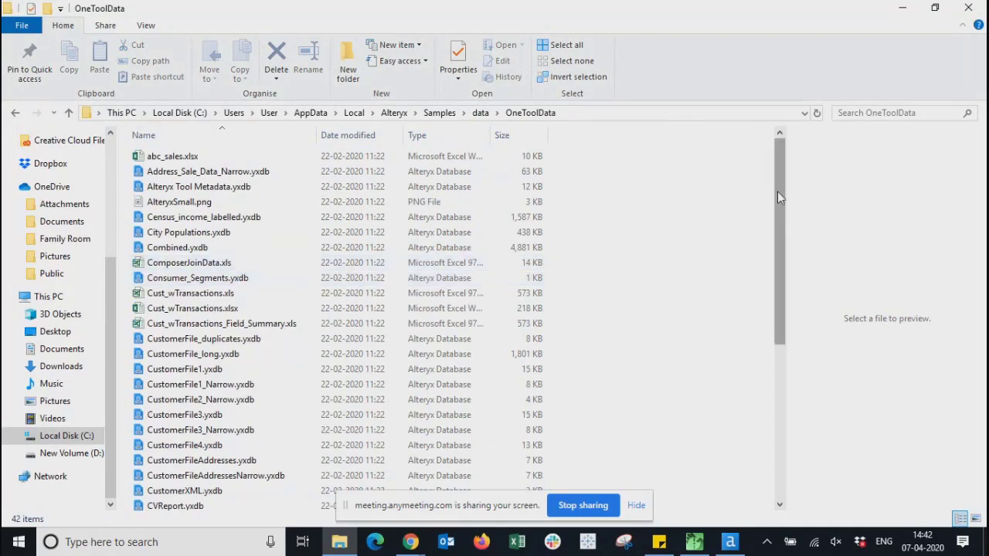
{"action": "left_click_drag", "start_coordinate": [777, 191], "coordinate": [441, 220]}
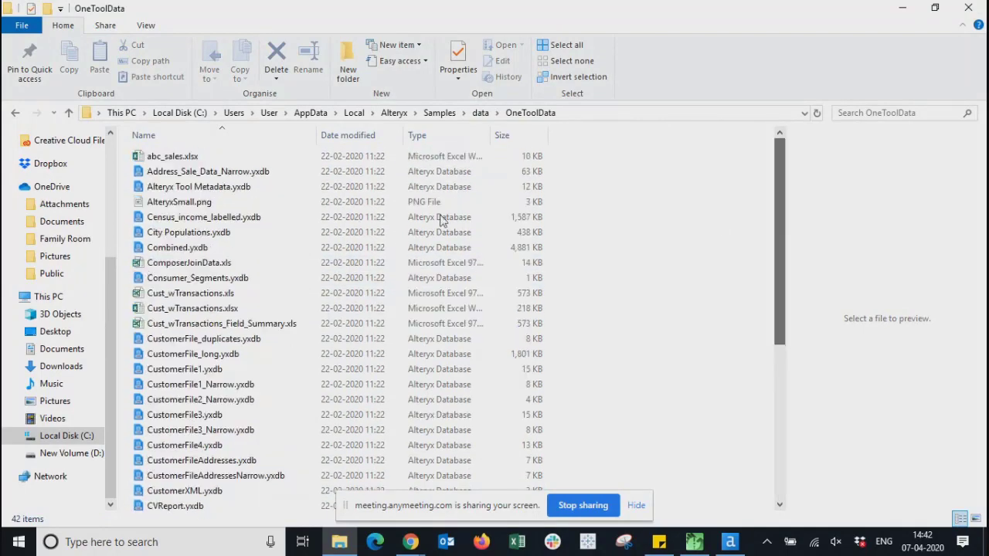
- Sort the files by type and inspect AlteryxSmall.png, Cust_wTransactions.xlsx and abc_sales.xlsx
{"action": "left_click", "coordinate": [439, 135]}
{"action": "scroll", "coordinate": [246, 463], "scroll_direction": "down", "scroll_amount": 6}
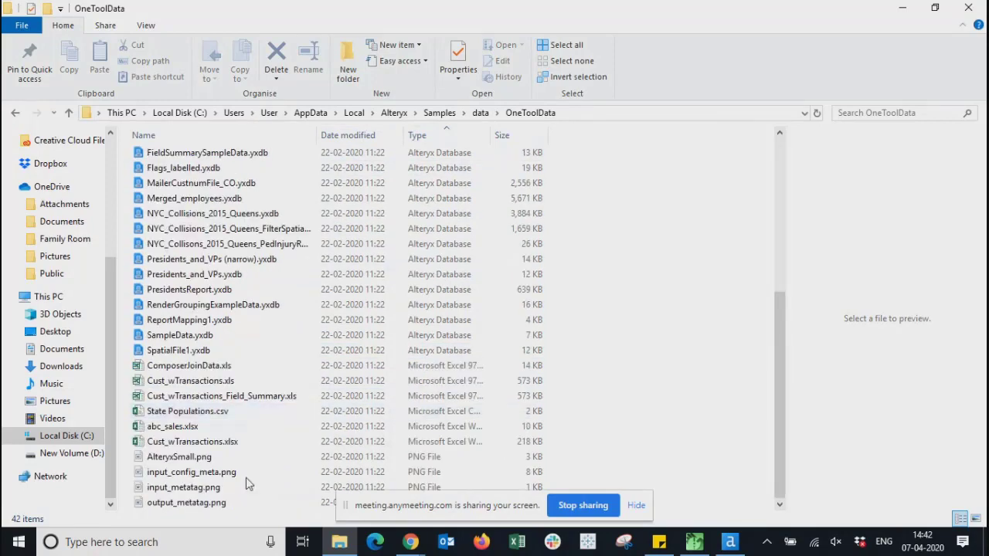
{"action": "left_click", "coordinate": [182, 461]}
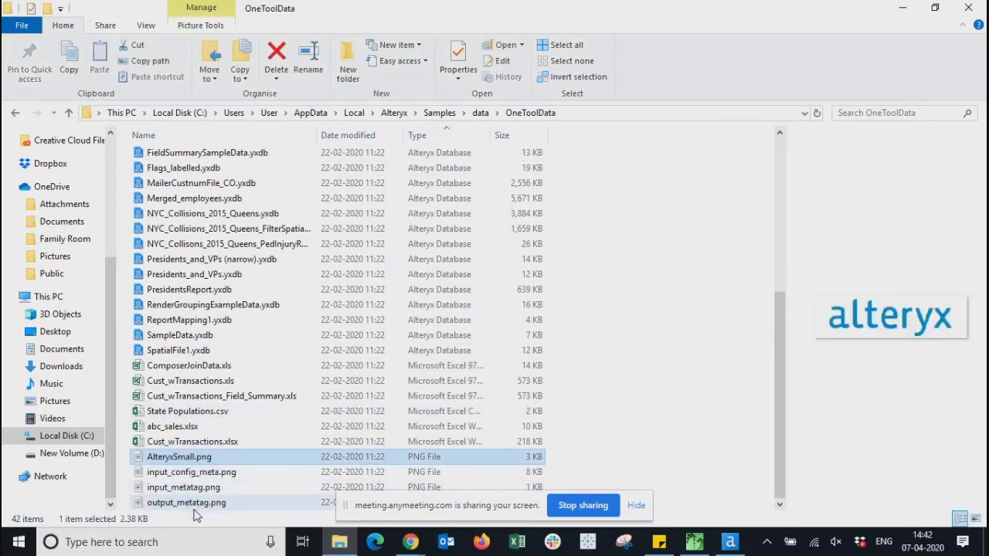
{"action": "left_click", "coordinate": [158, 445]}
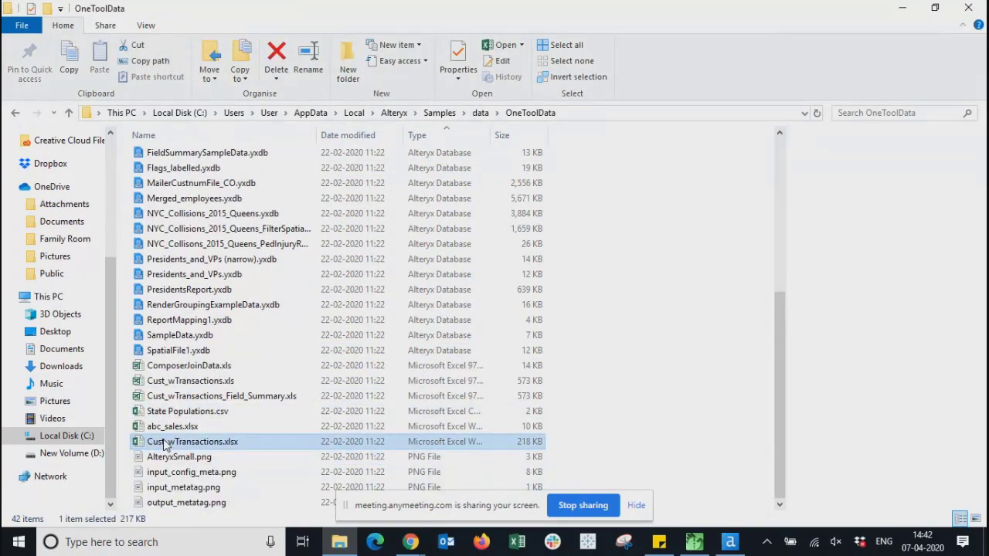
{"action": "key", "text": "Up"}
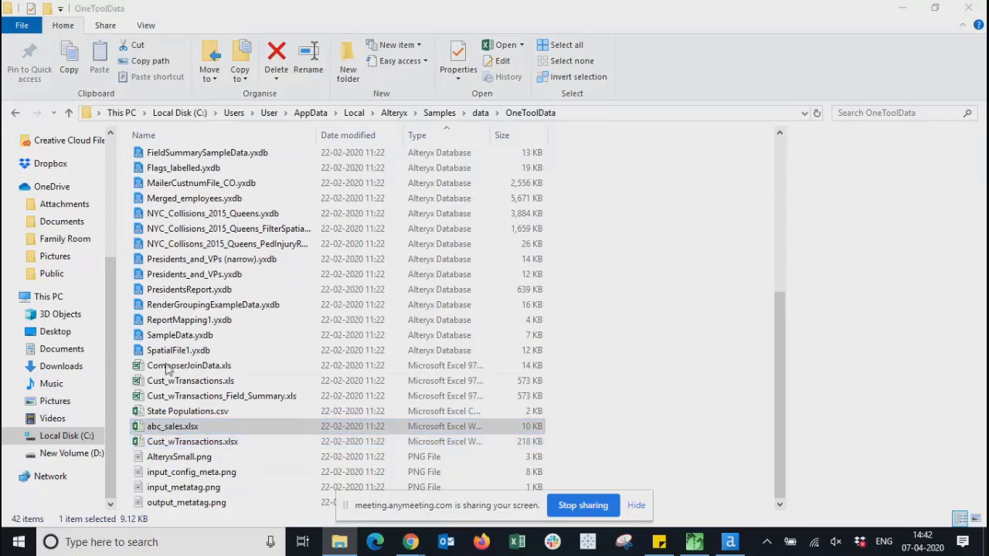
- Select the Alteryx Database (.yxdb) files, clear the selection, then pick CustomerFile2_Narrow.yxdb
{"action": "left_click", "coordinate": [166, 353]}
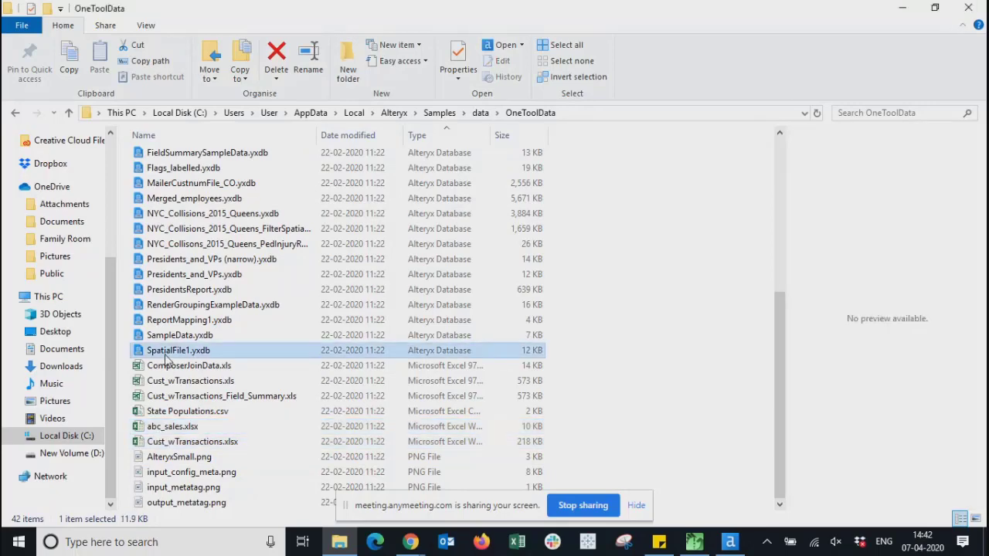
{"action": "key", "text": "shift+Up"}
{"action": "key", "text": "shift+Up"}
{"action": "key", "text": "shift+Up"}
{"action": "key", "text": "shift+Up"}
{"action": "key", "text": "shift+Up"}
{"action": "key", "text": "shift+Up"}
{"action": "key", "text": "shift+Up"}
{"action": "key", "text": "shift+Up"}
{"action": "key", "text": "shift+Up"}
{"action": "key", "text": "shift+Up"}
{"action": "key", "text": "shift+Up"}
{"action": "key", "text": "shift+Up"}
{"action": "key", "text": "shift+Up"}
{"action": "key", "text": "shift+Up"}
{"action": "key", "text": "shift+Up"}
{"action": "key", "text": "shift+Up"}
{"action": "key", "text": "shift+Up"}
{"action": "key", "text": "shift+Up"}
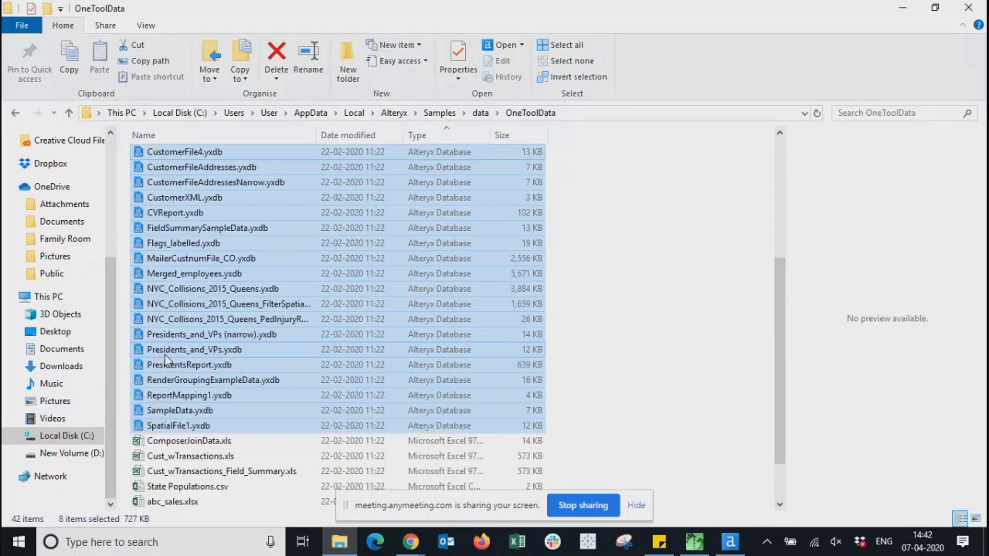
{"action": "key", "text": "shift+Up"}
{"action": "key", "text": "shift+Up"}
{"action": "key", "text": "shift+Up"}
{"action": "key", "text": "shift+Up"}
{"action": "key", "text": "shift+Up"}
{"action": "key", "text": "shift+Up"}
{"action": "key", "text": "shift+Up"}
{"action": "key", "text": "shift+Up"}
{"action": "key", "text": "shift+Up"}
{"action": "key", "text": "shift+Up"}
{"action": "key", "text": "shift+Up"}
{"action": "key", "text": "shift+Up"}
{"action": "key", "text": "shift+Up"}
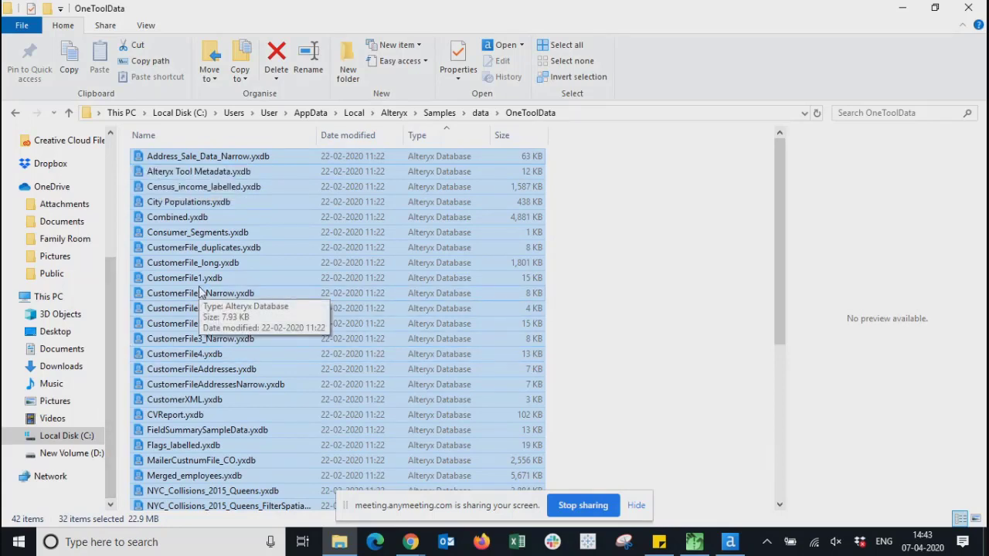
{"action": "left_click", "coordinate": [667, 347]}
{"action": "scroll", "coordinate": [668, 349], "scroll_direction": "down", "scroll_amount": 6}
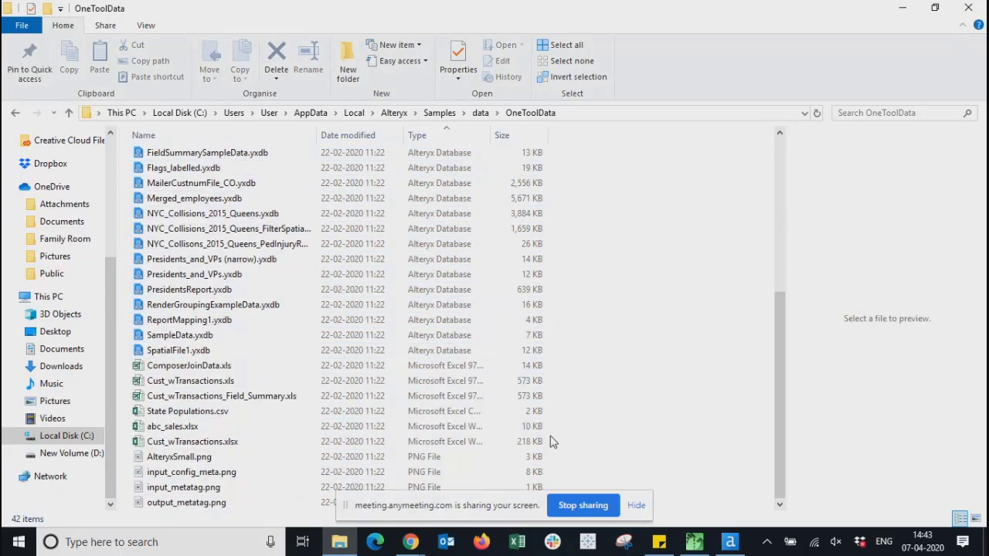
{"action": "scroll", "coordinate": [551, 441], "scroll_direction": "up", "scroll_amount": 7}
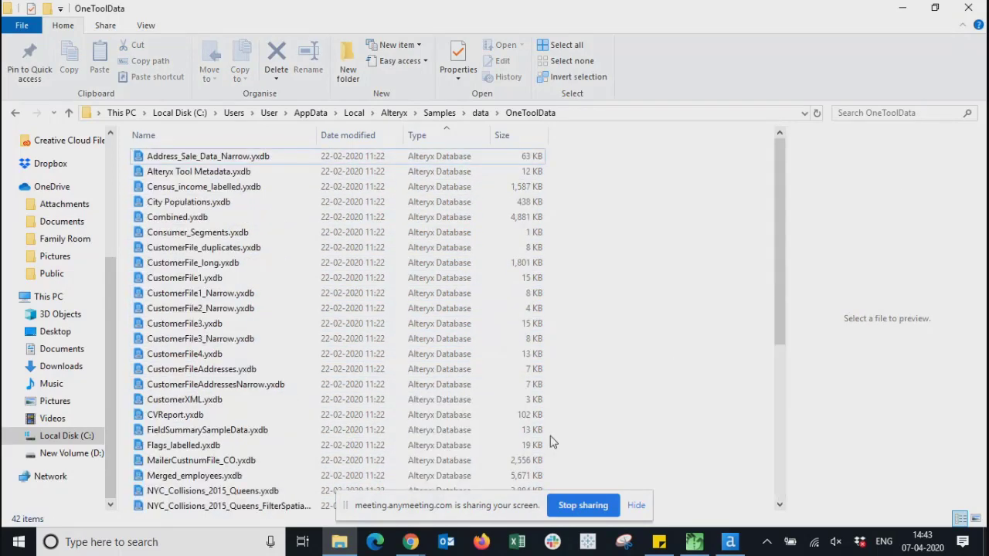
{"action": "left_click", "coordinate": [222, 309]}
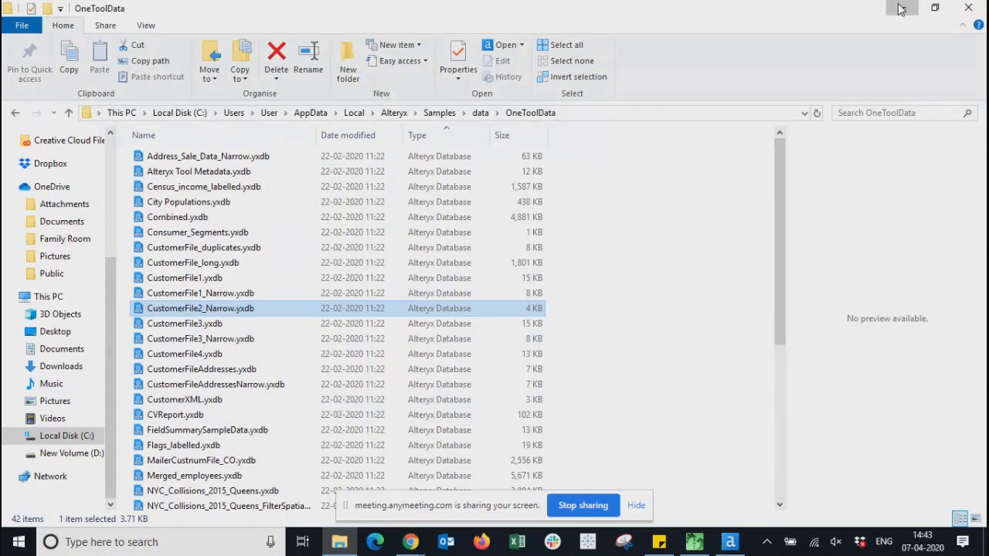
- Look into the SampleData and StartHereData folders, then go back up to the Alteryx folder
{"action": "left_click", "coordinate": [480, 113]}
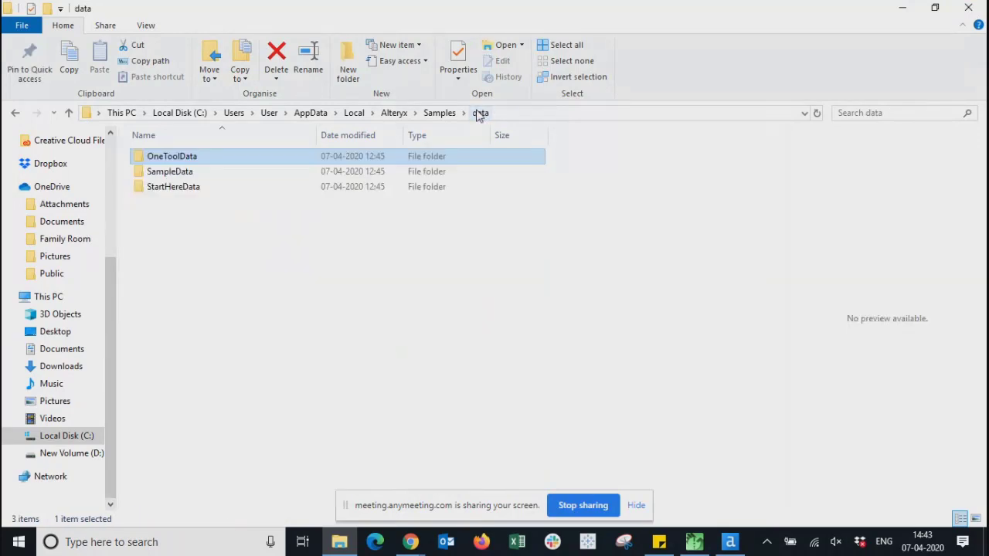
{"action": "double_click", "coordinate": [165, 176]}
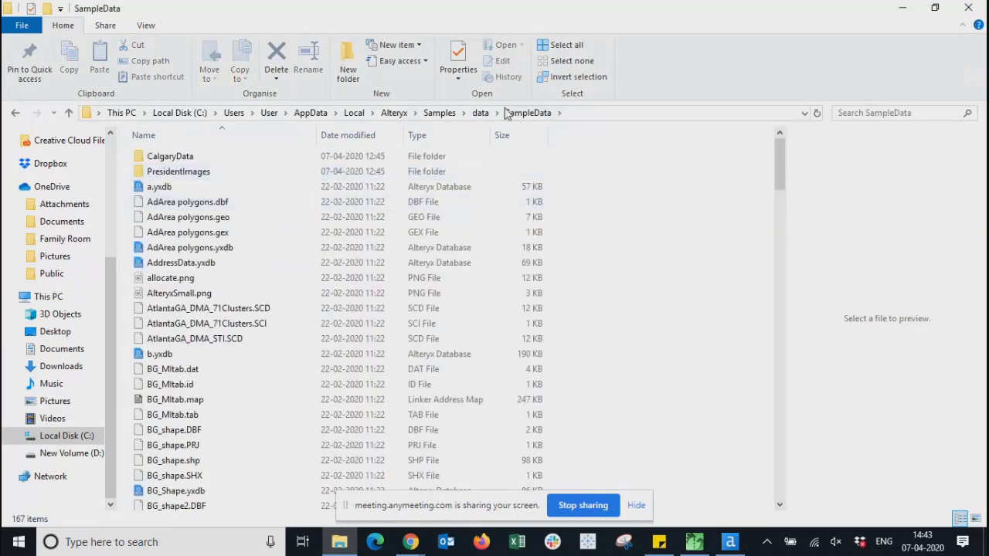
{"action": "left_click", "coordinate": [480, 113]}
{"action": "double_click", "coordinate": [175, 191]}
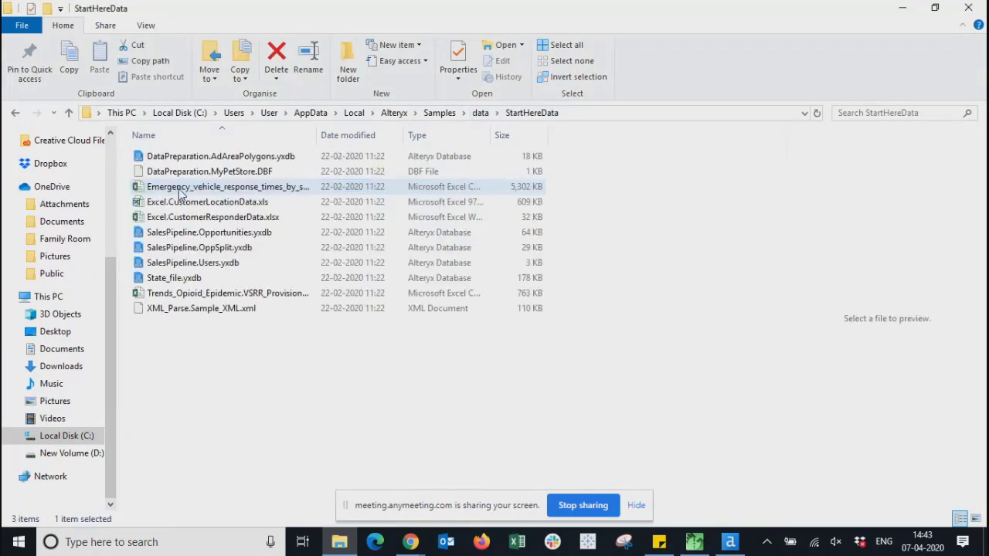
{"action": "left_click", "coordinate": [438, 114]}
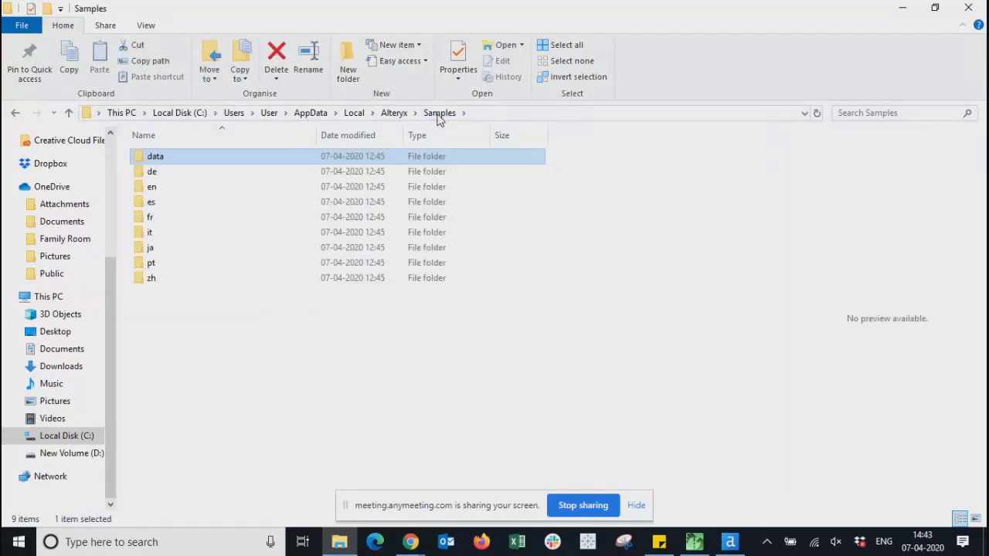
{"action": "left_click", "coordinate": [395, 113]}
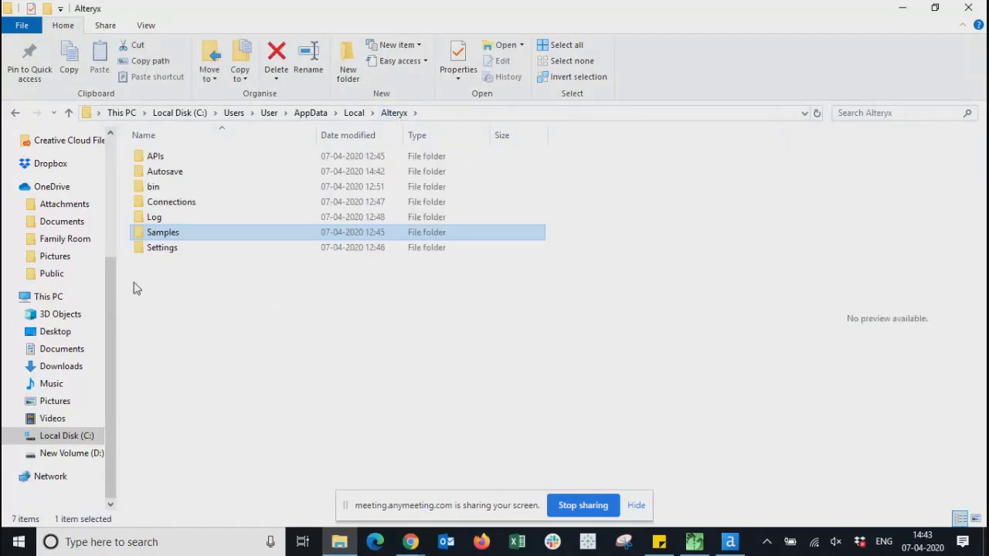
- Browse Settings > DataSets > Maps, then close File Explorer
{"action": "left_click", "coordinate": [173, 255]}
{"action": "double_click", "coordinate": [173, 254]}
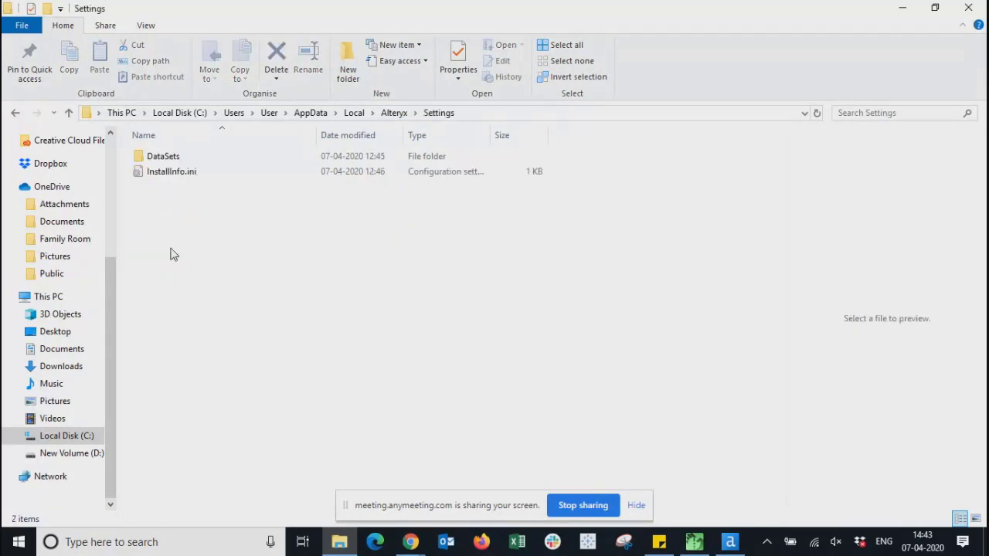
{"action": "double_click", "coordinate": [163, 157]}
{"action": "double_click", "coordinate": [154, 158]}
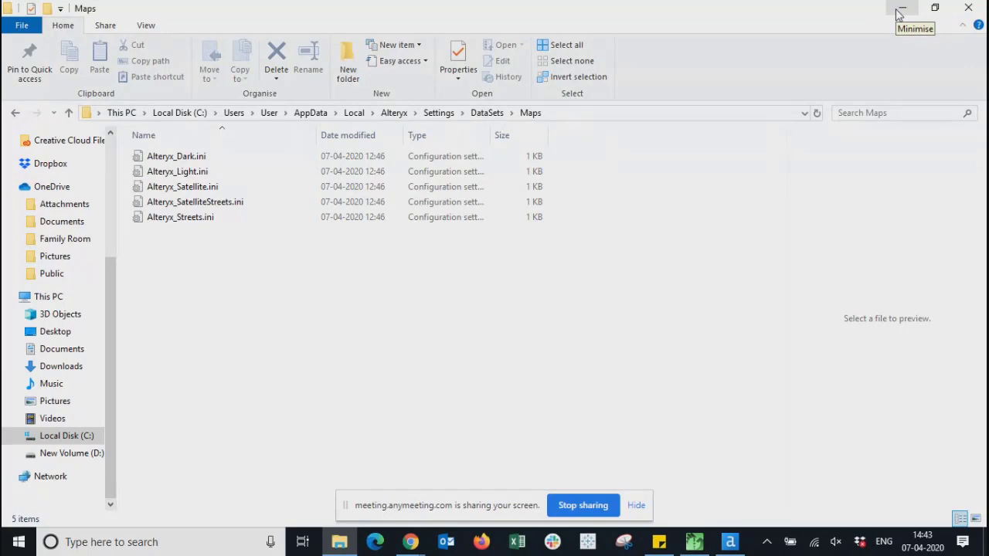
{"action": "left_click", "coordinate": [970, 8]}
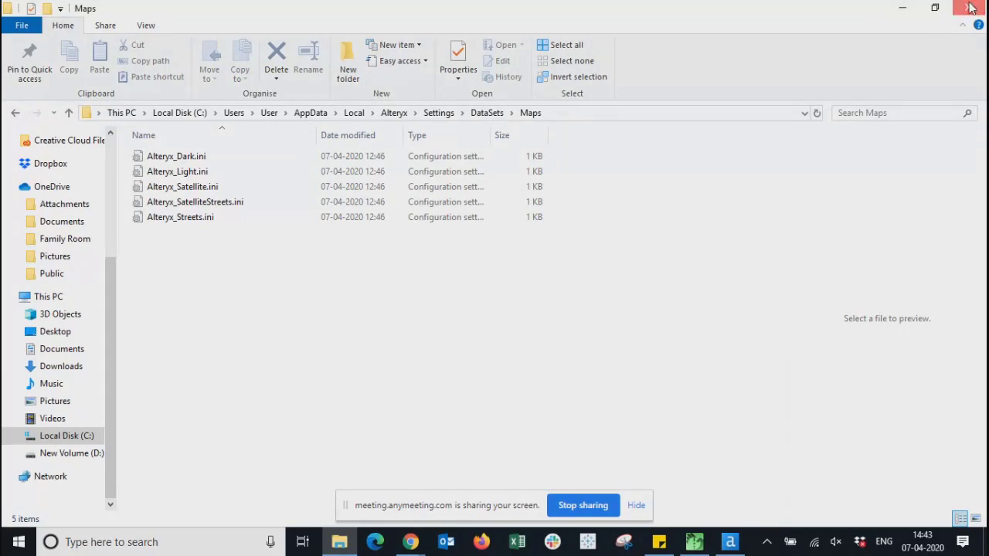
- Close the Input_Data and New Workflow2 workflows without saving changes
{"action": "scroll", "coordinate": [980, 190], "scroll_direction": "down", "scroll_amount": 3}
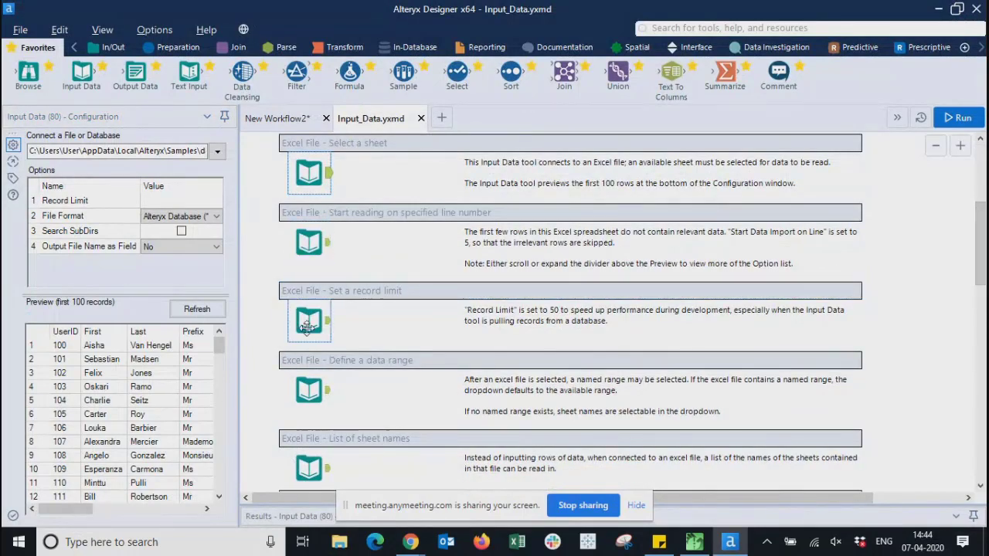
{"action": "scroll", "coordinate": [323, 353], "scroll_direction": "down", "scroll_amount": 10}
{"action": "scroll", "coordinate": [322, 369], "scroll_direction": "up", "scroll_amount": 15}
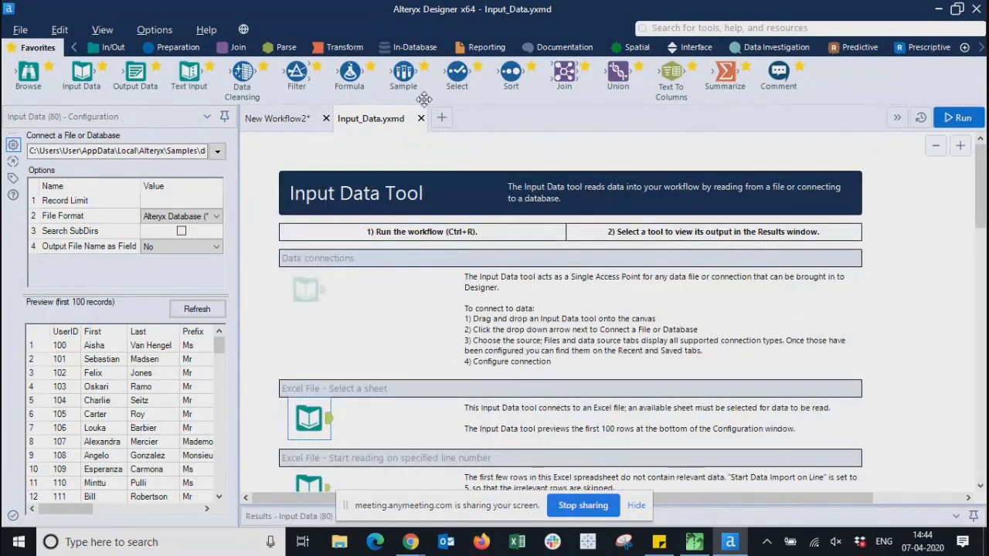
{"action": "left_click", "coordinate": [420, 118]}
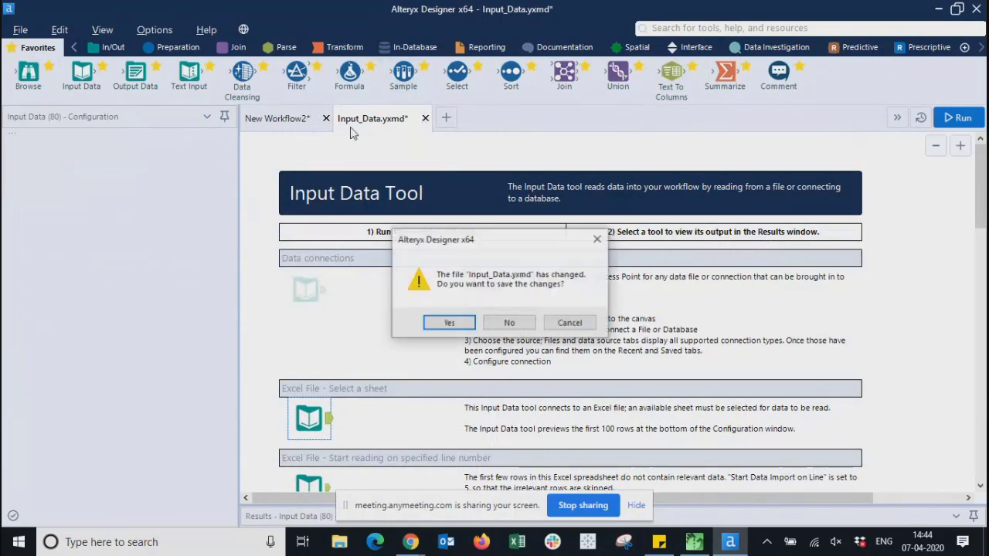
{"action": "left_click", "coordinate": [506, 323]}
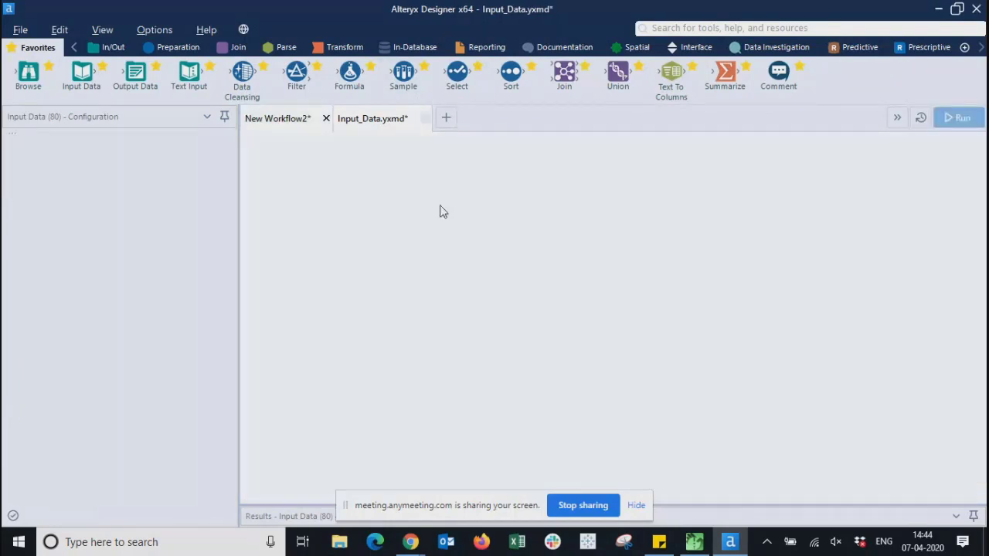
{"action": "left_click", "coordinate": [328, 119]}
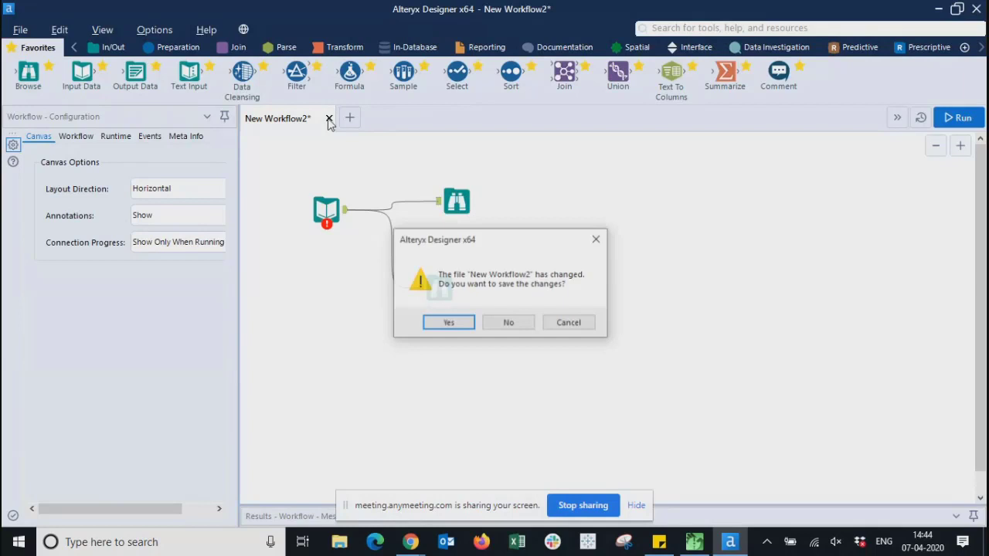
{"action": "left_click", "coordinate": [501, 329]}
- Open the Normalize a string field sample workflow and inspect its Text To Columns tool
{"action": "left_click", "coordinate": [206, 31]}
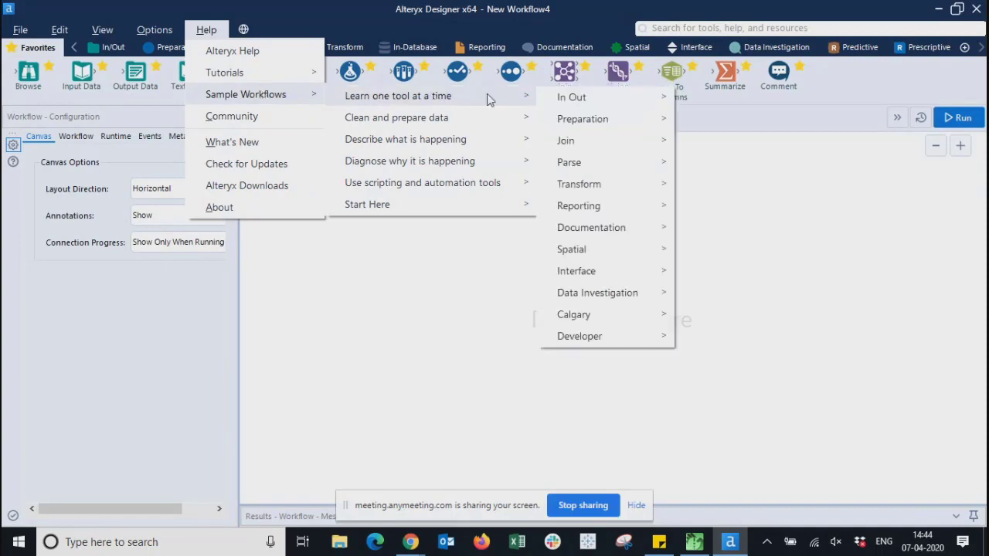
{"action": "mouse_move", "coordinate": [418, 126]}
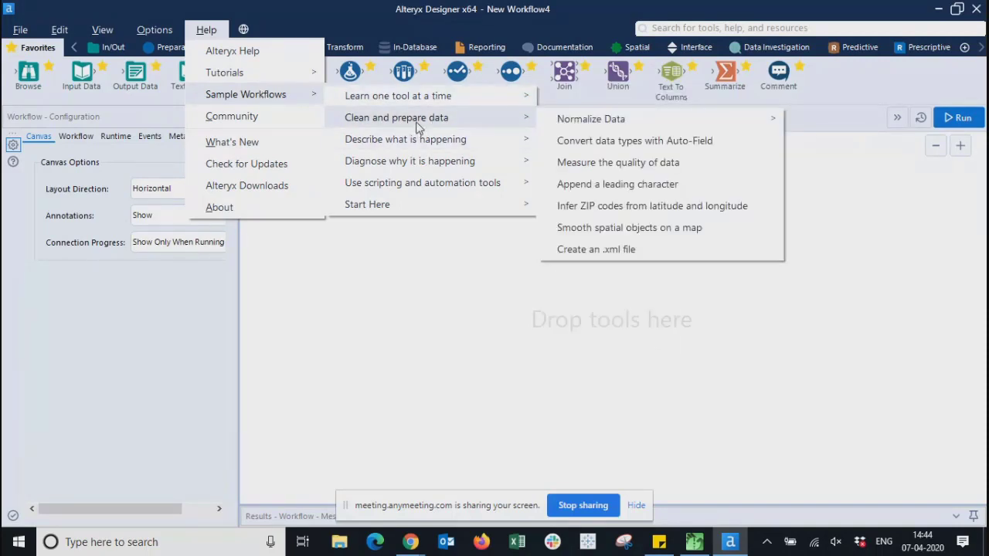
{"action": "mouse_move", "coordinate": [595, 124]}
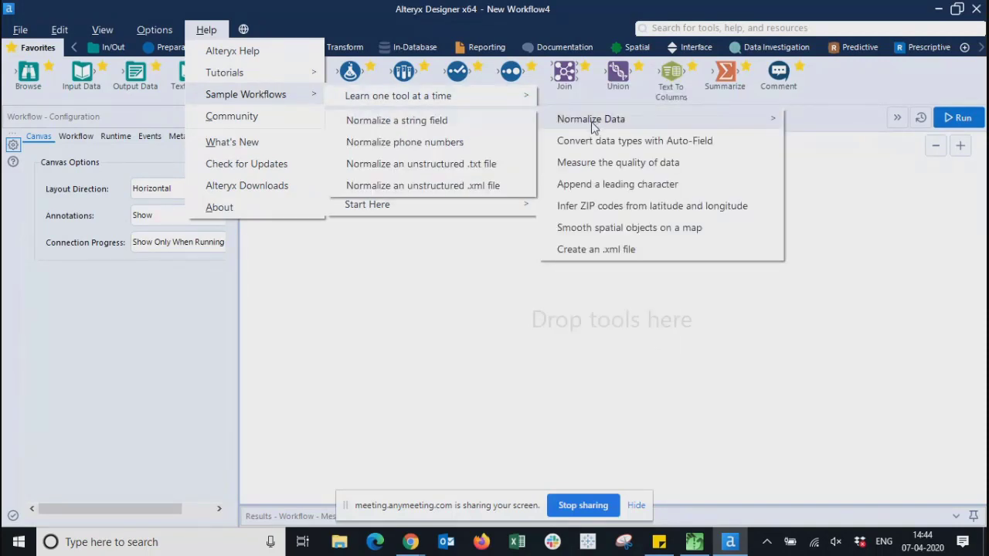
{"action": "left_click", "coordinate": [427, 122]}
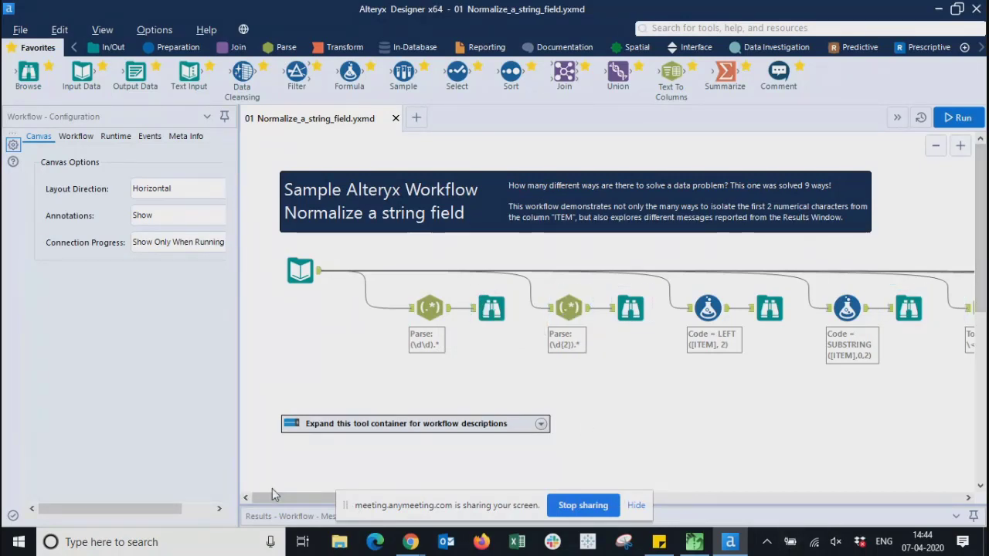
{"action": "left_click_drag", "start_coordinate": [273, 503], "coordinate": [726, 506]}
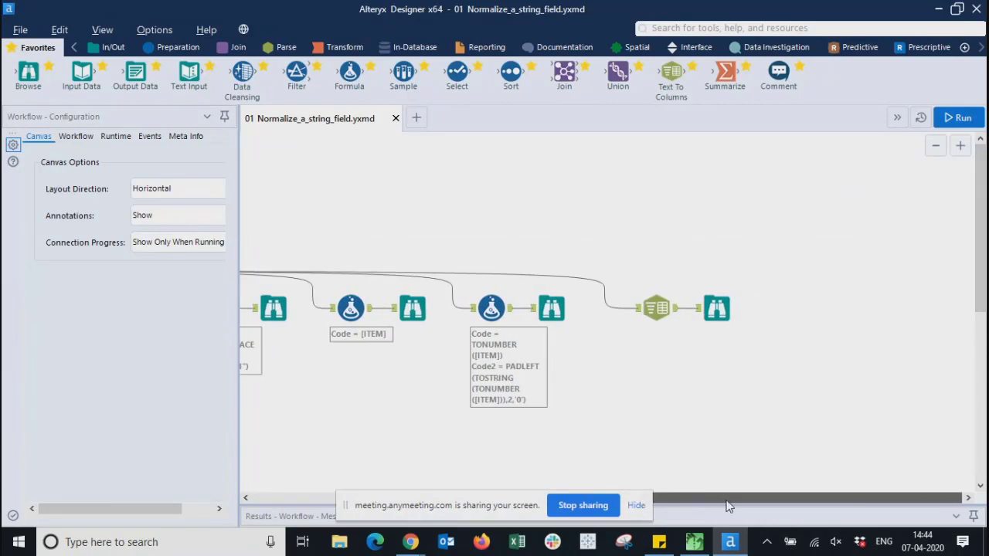
{"action": "left_click", "coordinate": [658, 309]}
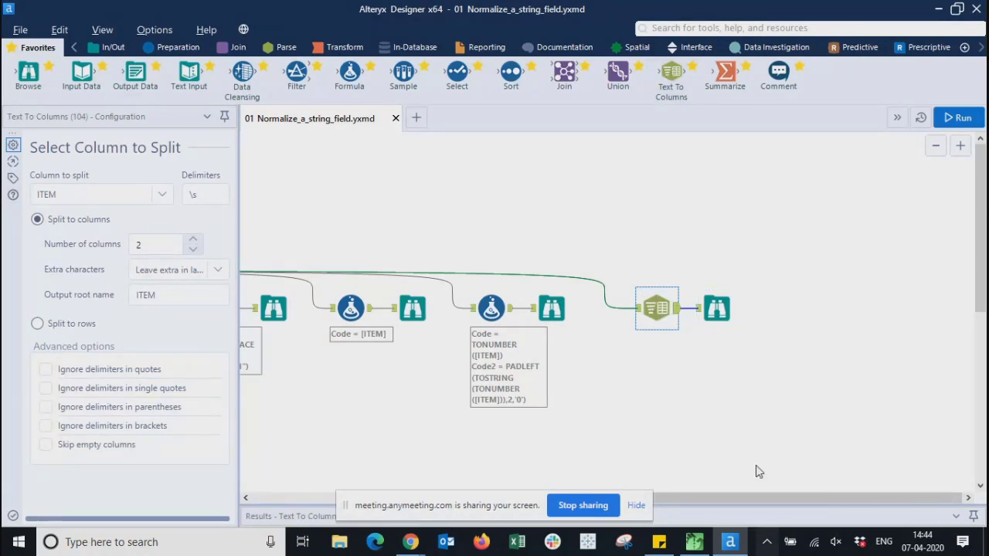
{"action": "left_click_drag", "start_coordinate": [742, 497], "coordinate": [301, 502]}
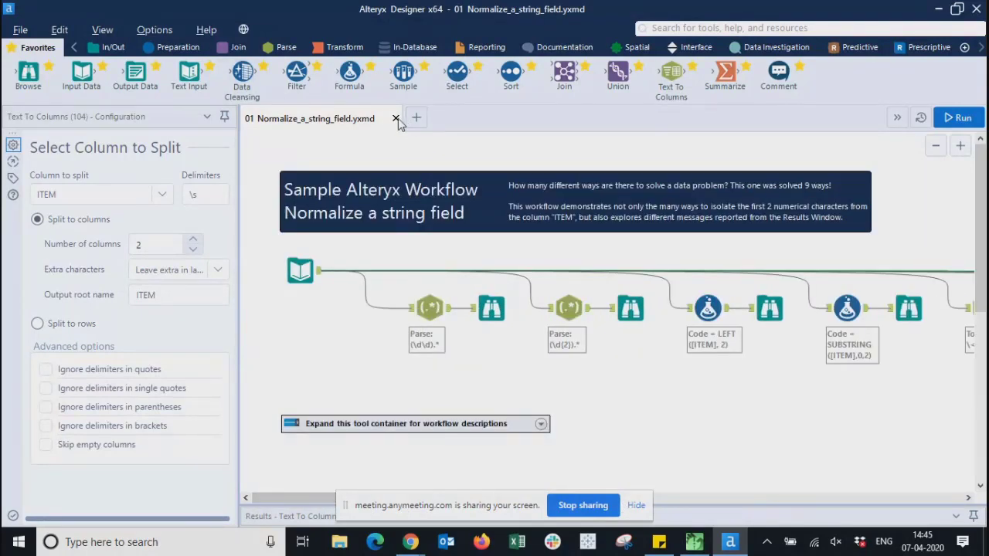
- Close the Normalize sample and the blank workflow to get a fresh New Workflow7
{"action": "left_click", "coordinate": [394, 118]}
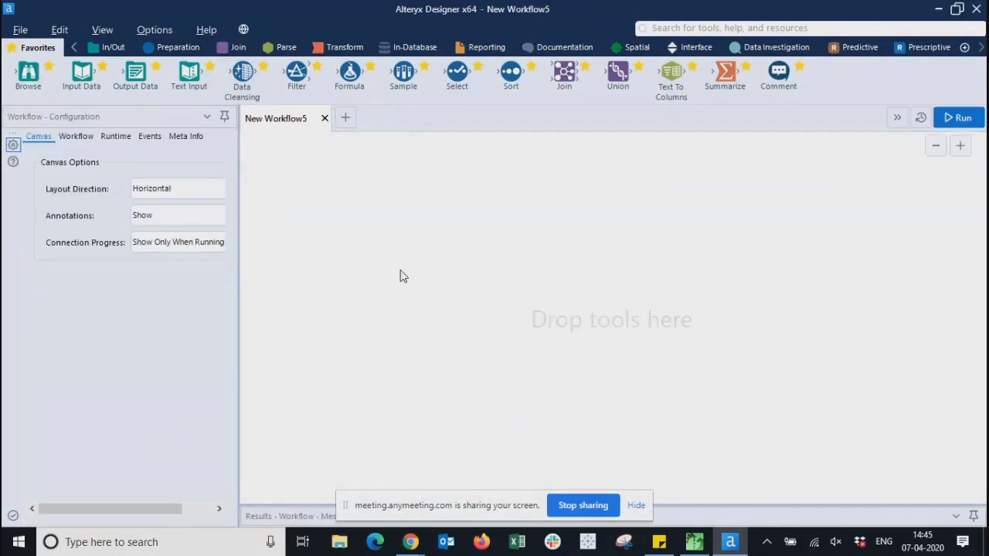
{"action": "left_click", "coordinate": [325, 118]}
{"action": "left_click", "coordinate": [325, 118]}
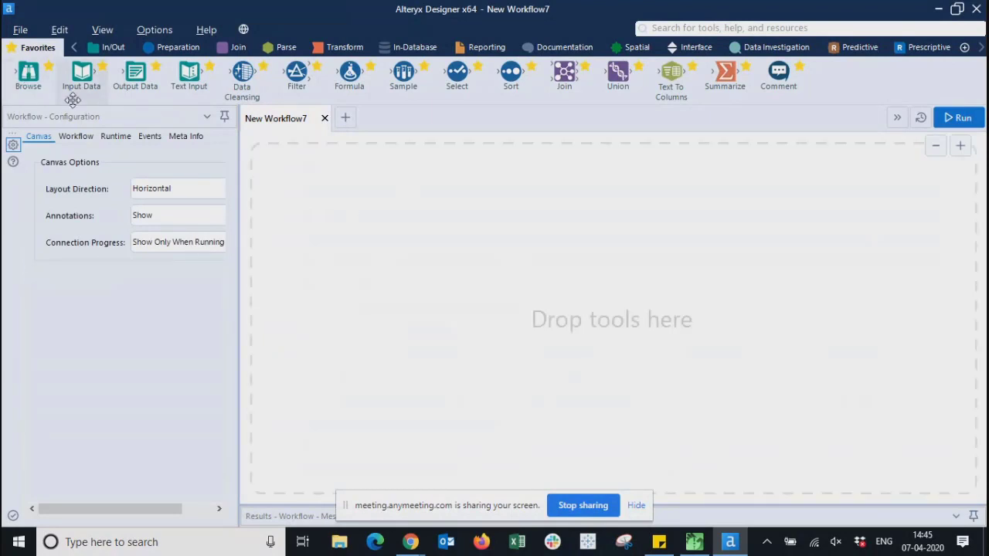
- Place an Input Data tool on the canvas and show its Connect a File or Database choices
{"action": "left_click_drag", "start_coordinate": [82, 71], "coordinate": [336, 193]}
{"action": "left_click", "coordinate": [526, 232]}
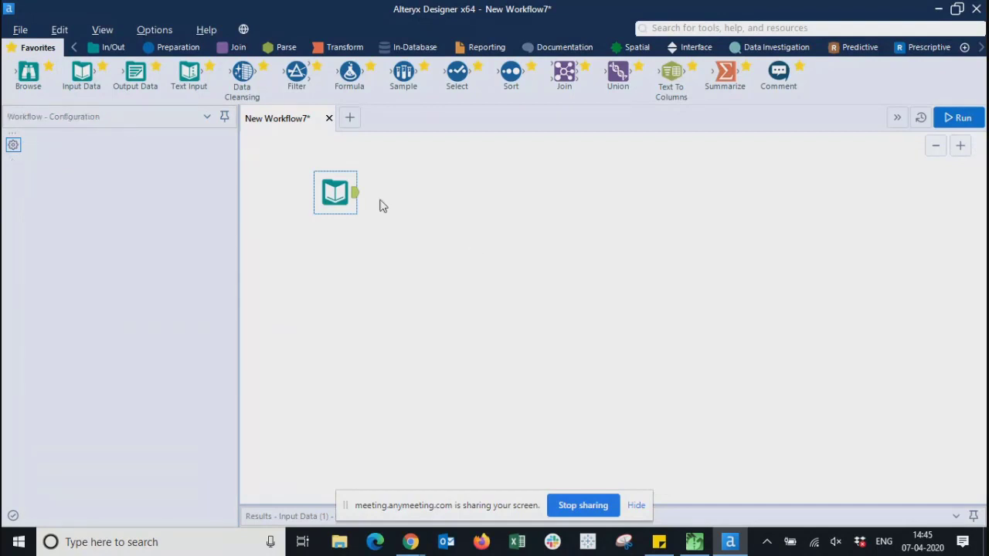
{"action": "left_click", "coordinate": [335, 192]}
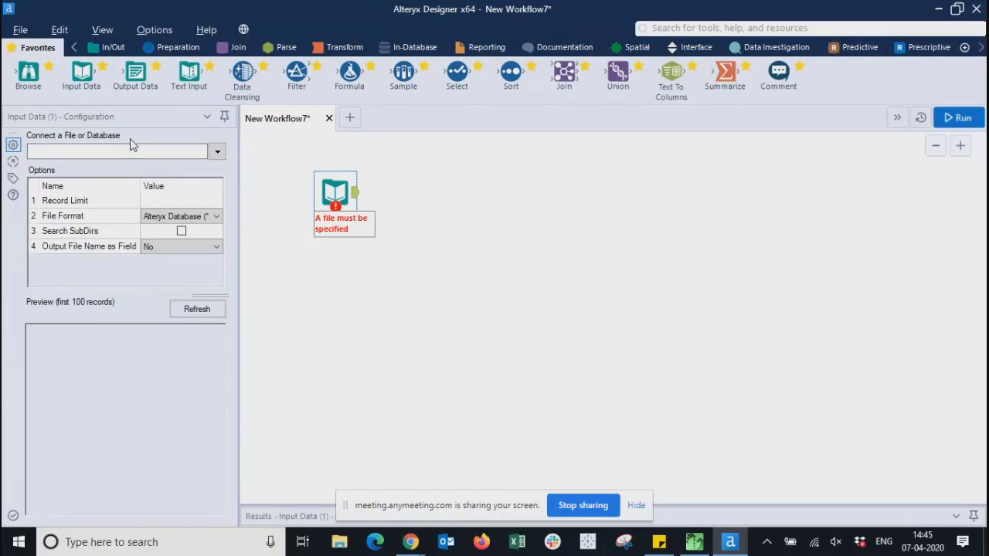
{"action": "left_click", "coordinate": [217, 151]}
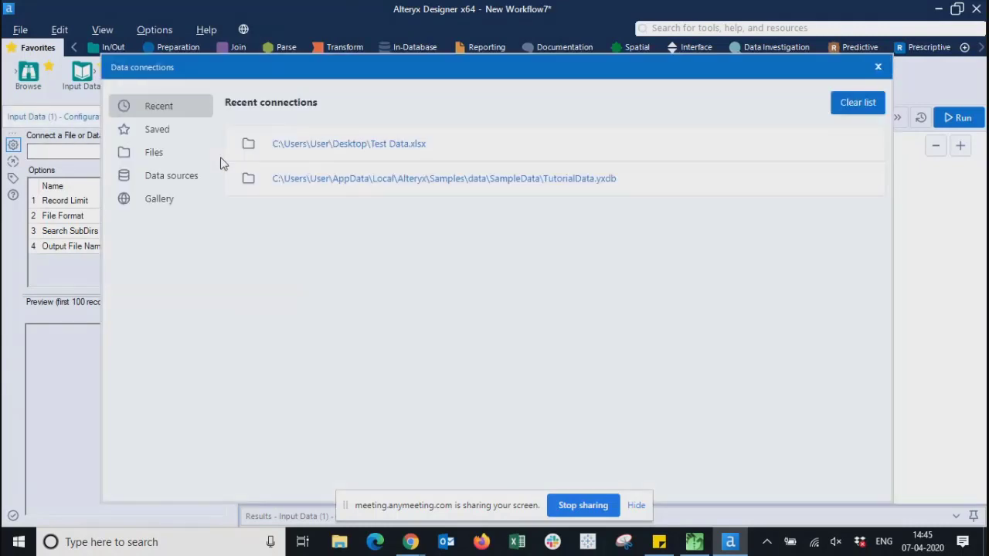
- Reopen the Data connections window, move it up, and view the Saved connections
{"action": "left_click", "coordinate": [878, 67]}
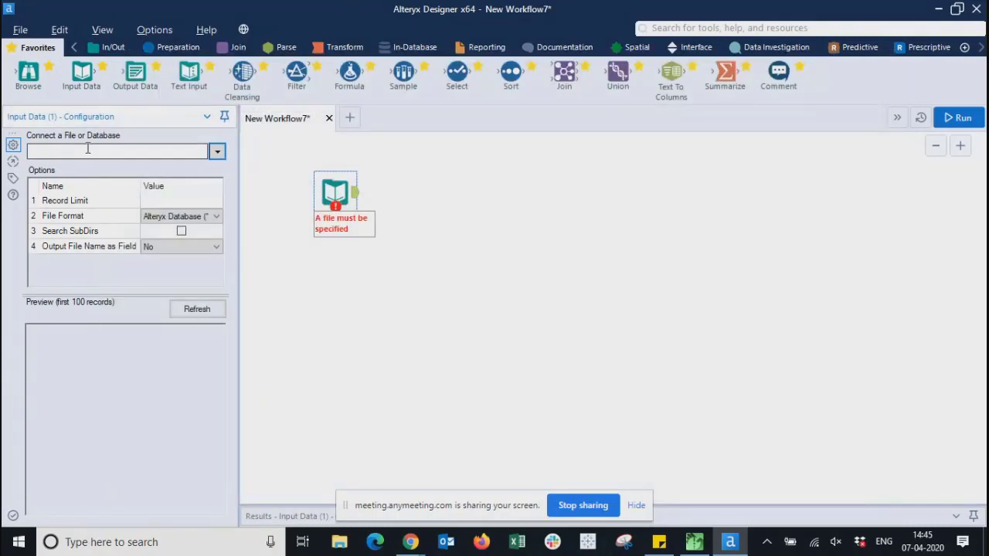
{"action": "left_click", "coordinate": [221, 151]}
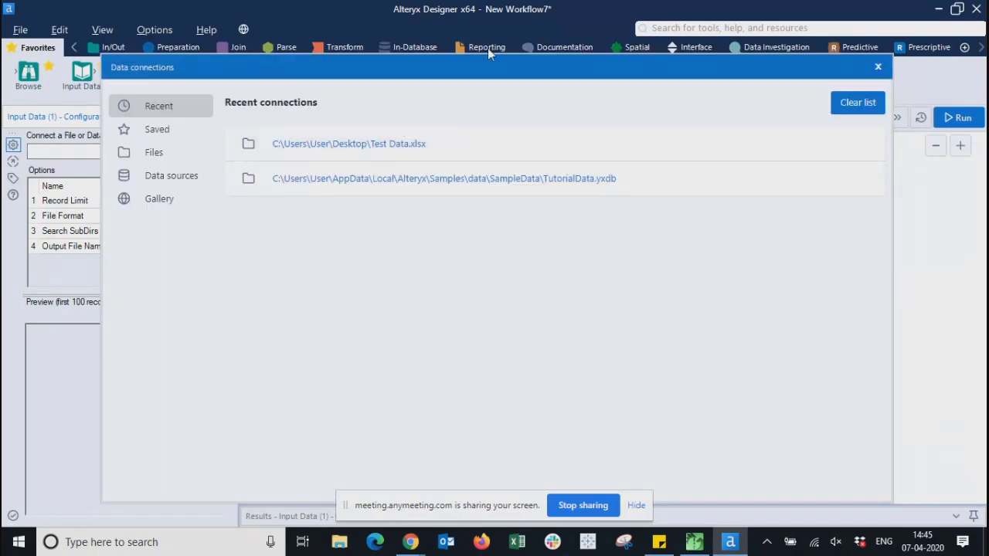
{"action": "left_click_drag", "start_coordinate": [480, 74], "coordinate": [482, 58]}
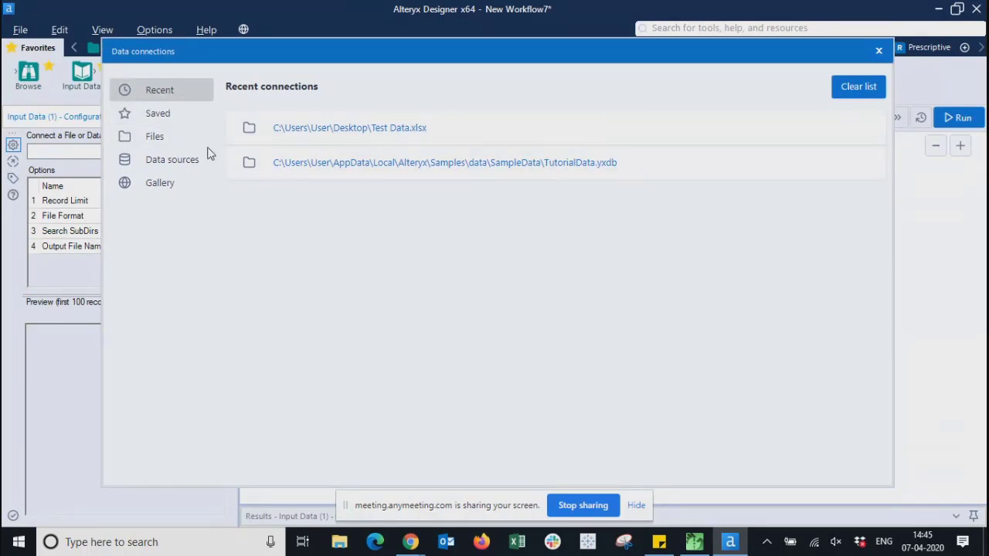
{"action": "left_click", "coordinate": [158, 116]}
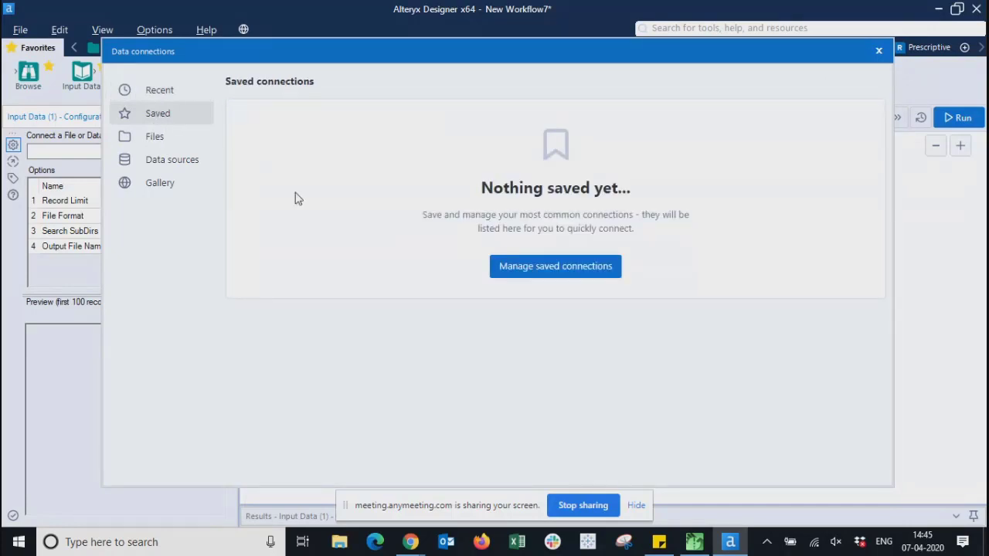
- Browse the supported file types under Files, then the Data sources list
{"action": "left_click", "coordinate": [153, 140]}
{"action": "scroll", "coordinate": [439, 452], "scroll_direction": "down", "scroll_amount": 2}
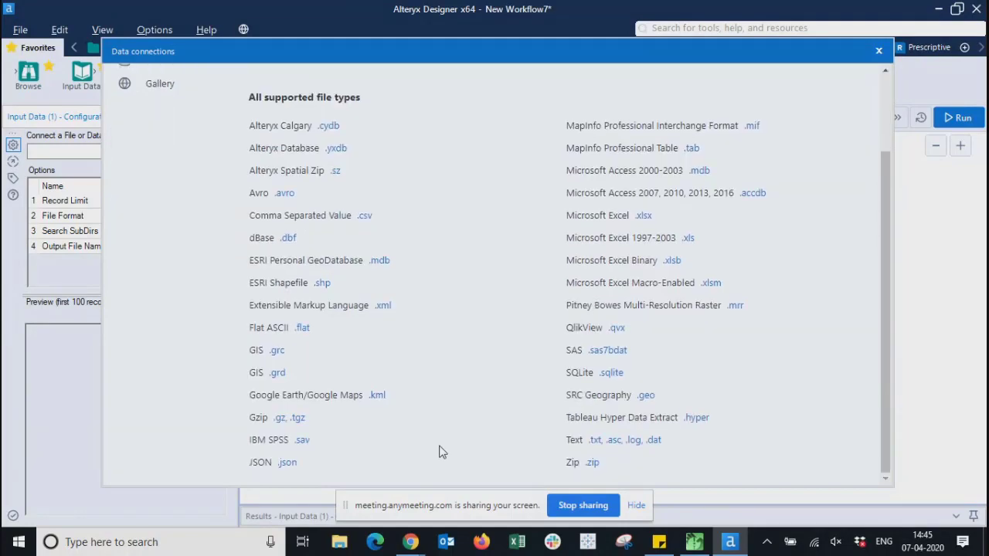
{"action": "scroll", "coordinate": [257, 437], "scroll_direction": "up", "scroll_amount": 2}
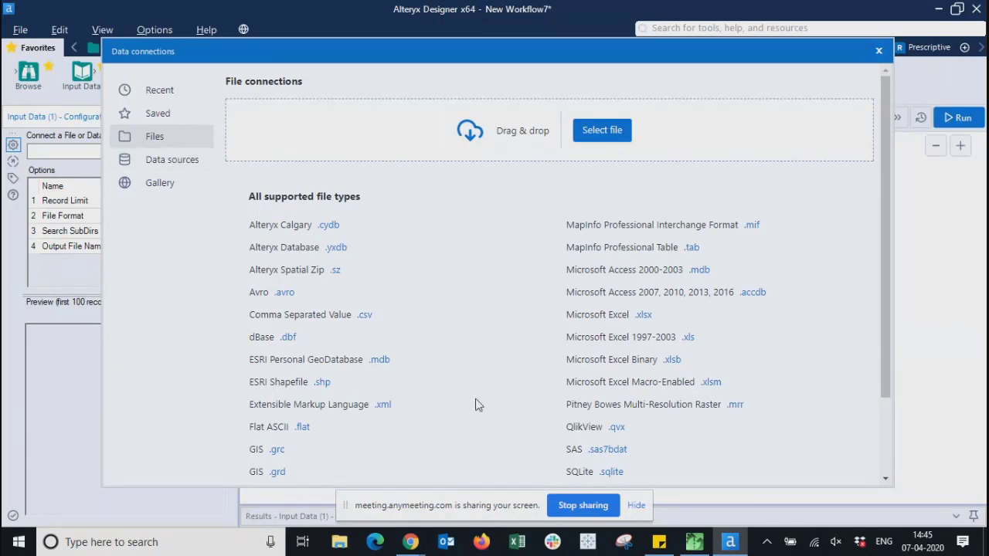
{"action": "scroll", "coordinate": [476, 404], "scroll_direction": "down", "scroll_amount": 3}
{"action": "scroll", "coordinate": [476, 405], "scroll_direction": "up", "scroll_amount": 3}
{"action": "left_click", "coordinate": [172, 164]}
{"action": "scroll", "coordinate": [452, 332], "scroll_direction": "down", "scroll_amount": 10}
{"action": "scroll", "coordinate": [453, 340], "scroll_direction": "up", "scroll_amount": 10}
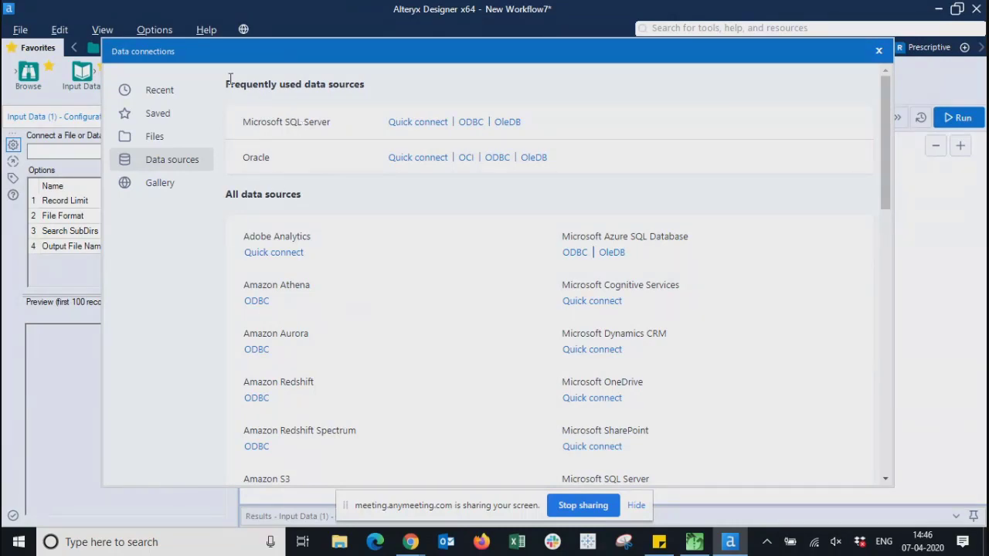
{"action": "left_click_drag", "start_coordinate": [228, 83], "coordinate": [385, 88]}
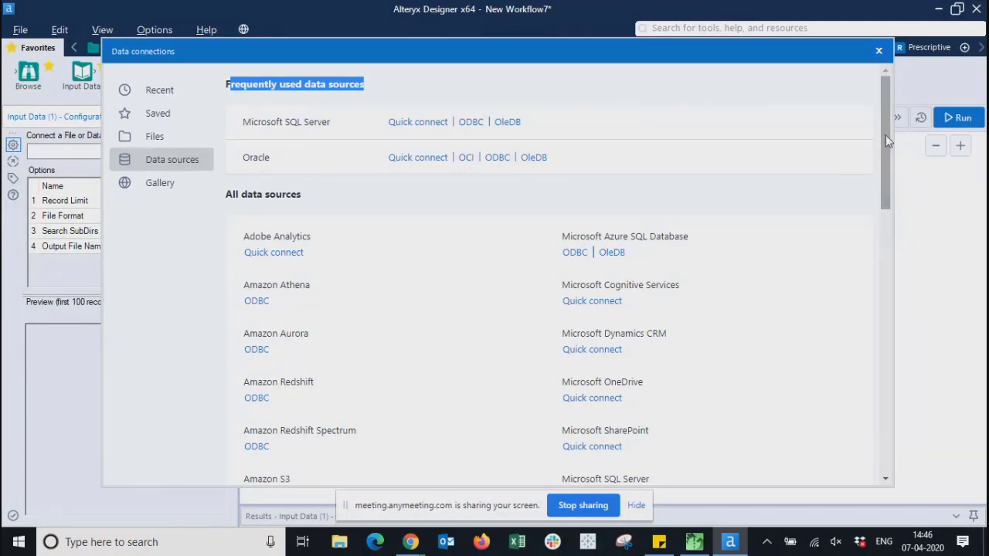
{"action": "left_click_drag", "start_coordinate": [886, 135], "coordinate": [880, 230]}
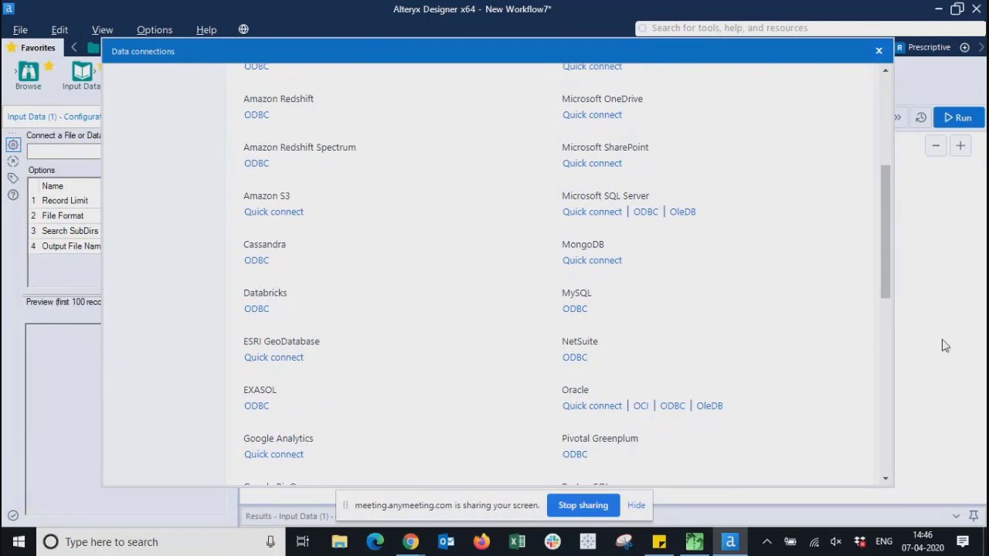
{"action": "left_click_drag", "start_coordinate": [884, 273], "coordinate": [877, 448]}
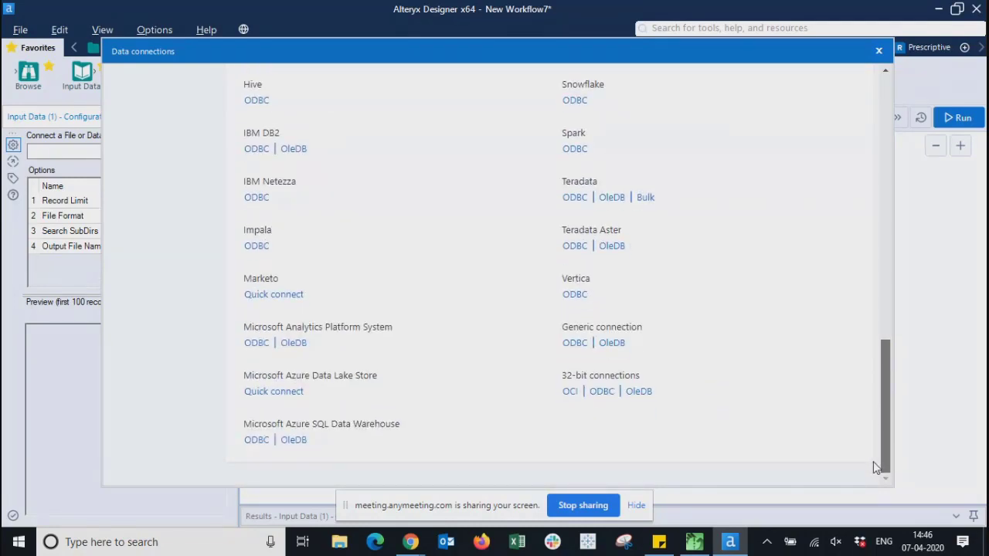
{"action": "left_click_drag", "start_coordinate": [876, 468], "coordinate": [889, 374]}
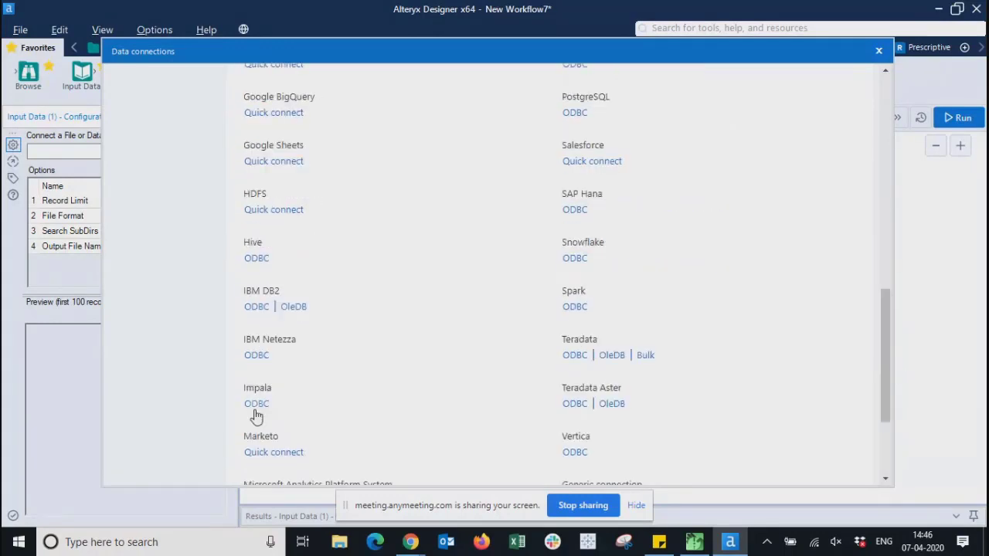
{"action": "scroll", "coordinate": [259, 440], "scroll_direction": "down", "scroll_amount": 3}
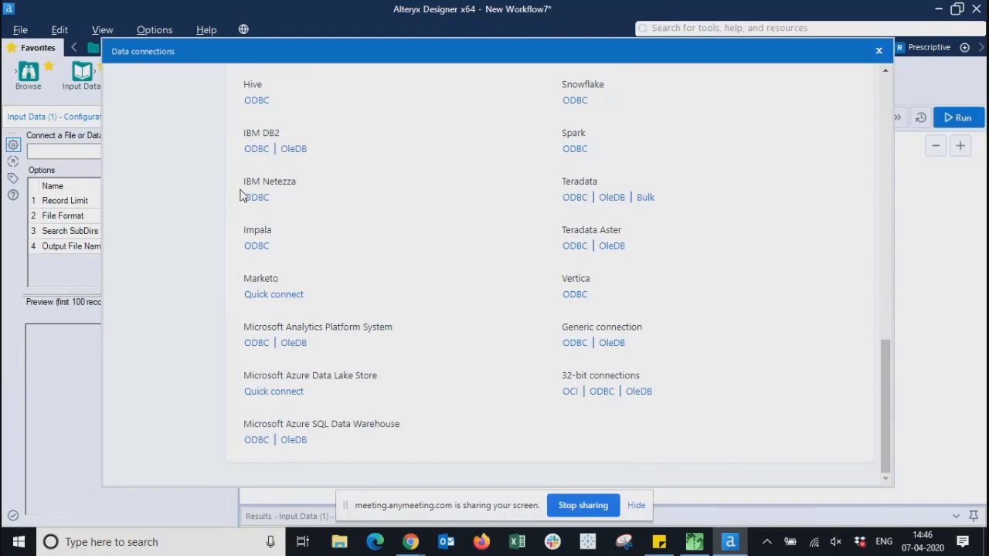
{"action": "double_click", "coordinate": [242, 85]}
{"action": "left_click_drag", "start_coordinate": [885, 411], "coordinate": [883, 401]}
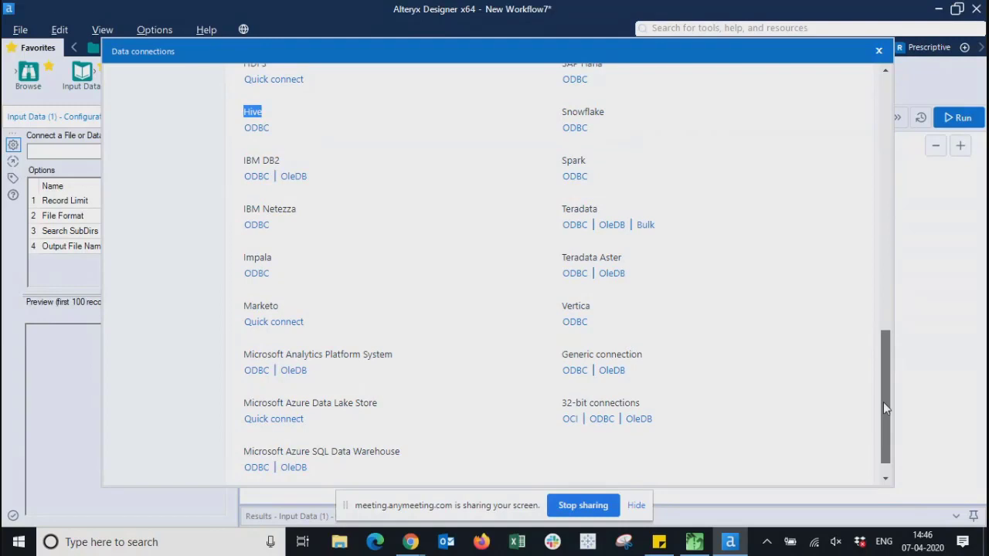
{"action": "left_click_drag", "start_coordinate": [883, 402], "coordinate": [867, 141]}
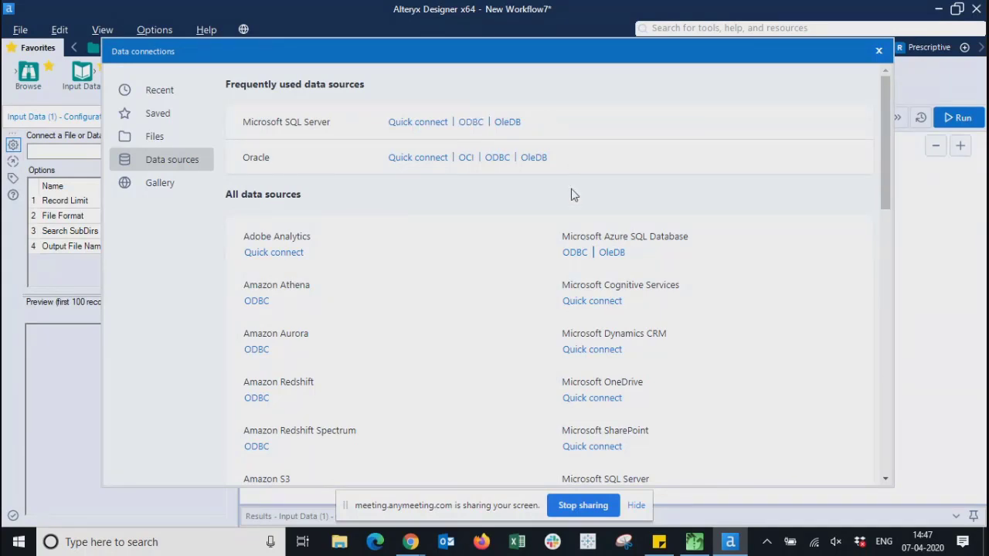
- Scroll the data sources and highlight the Azure Data Lake Store, Azure SQL Data Warehouse, Cognitive Services and OneDrive names
{"action": "left_click_drag", "start_coordinate": [887, 177], "coordinate": [909, 165]}
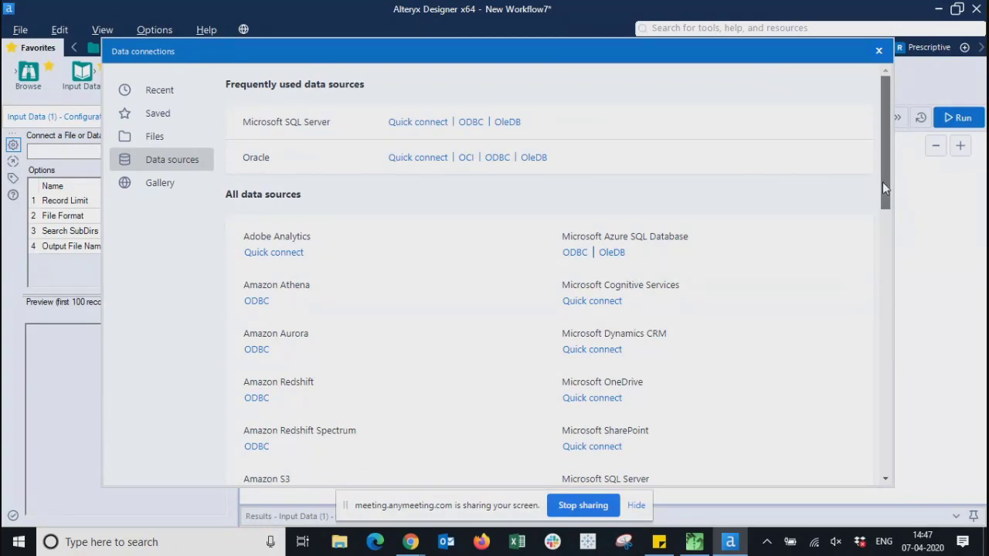
{"action": "left_click_drag", "start_coordinate": [883, 181], "coordinate": [897, 495]}
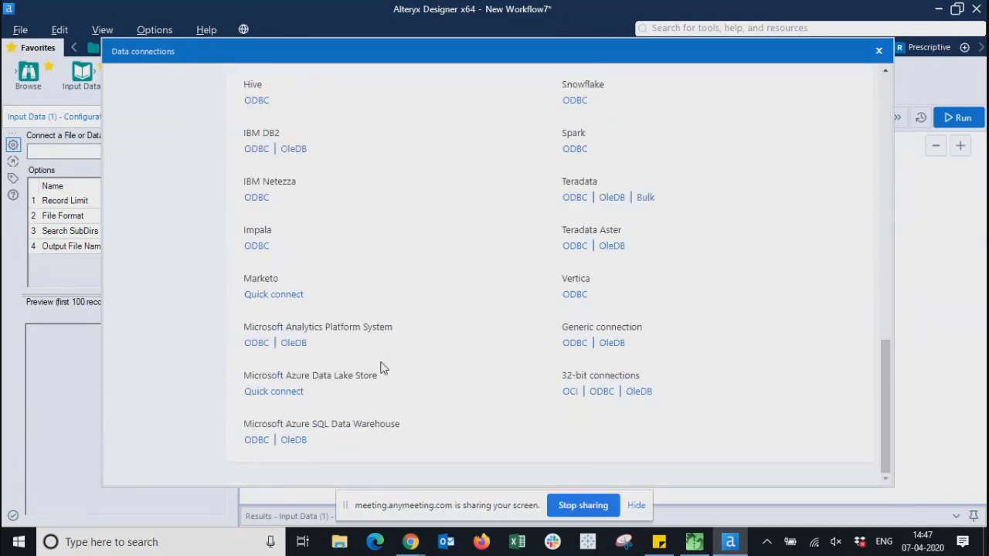
{"action": "scroll", "coordinate": [417, 368], "scroll_direction": "up", "scroll_amount": 15}
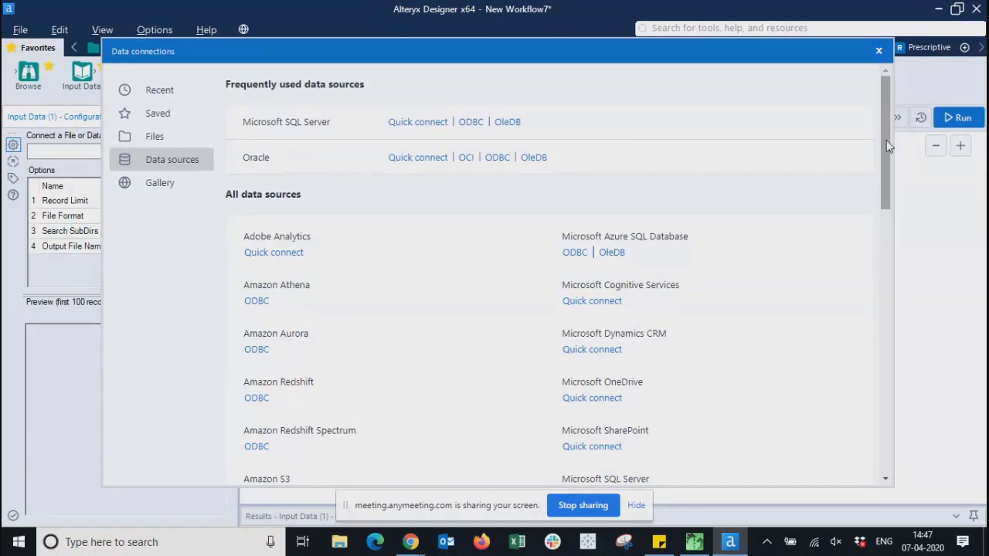
{"action": "left_click_drag", "start_coordinate": [886, 140], "coordinate": [893, 423]}
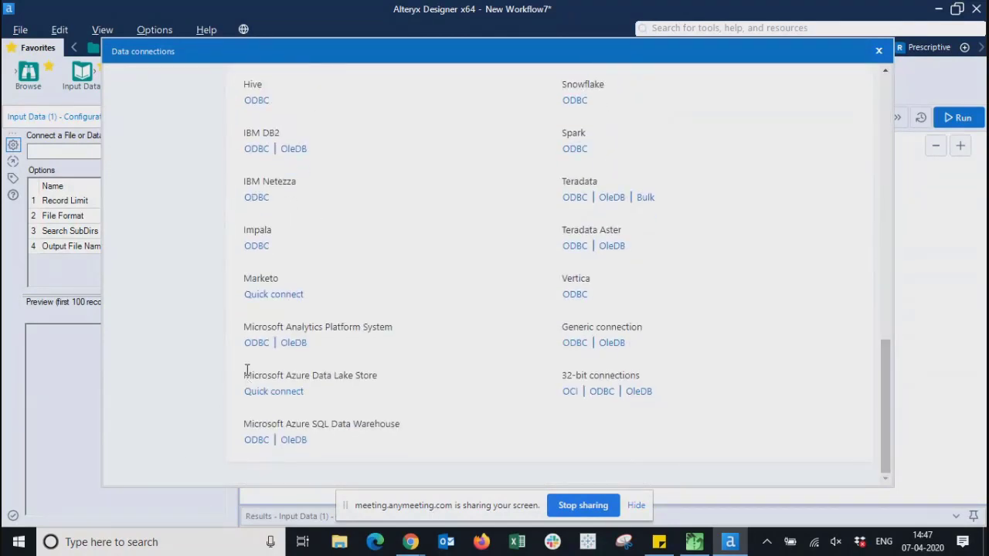
{"action": "left_click_drag", "start_coordinate": [246, 370], "coordinate": [410, 377]}
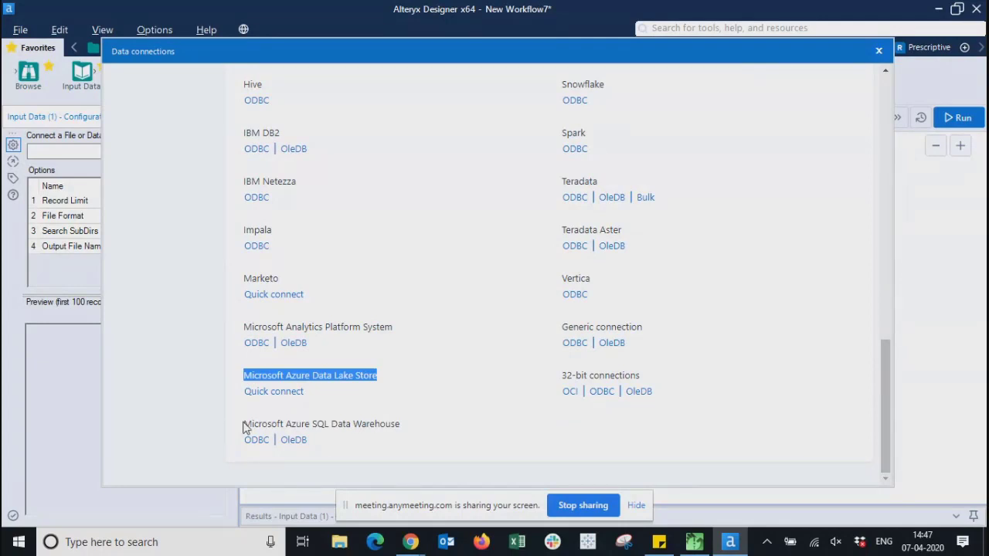
{"action": "left_click_drag", "start_coordinate": [244, 424], "coordinate": [420, 430]}
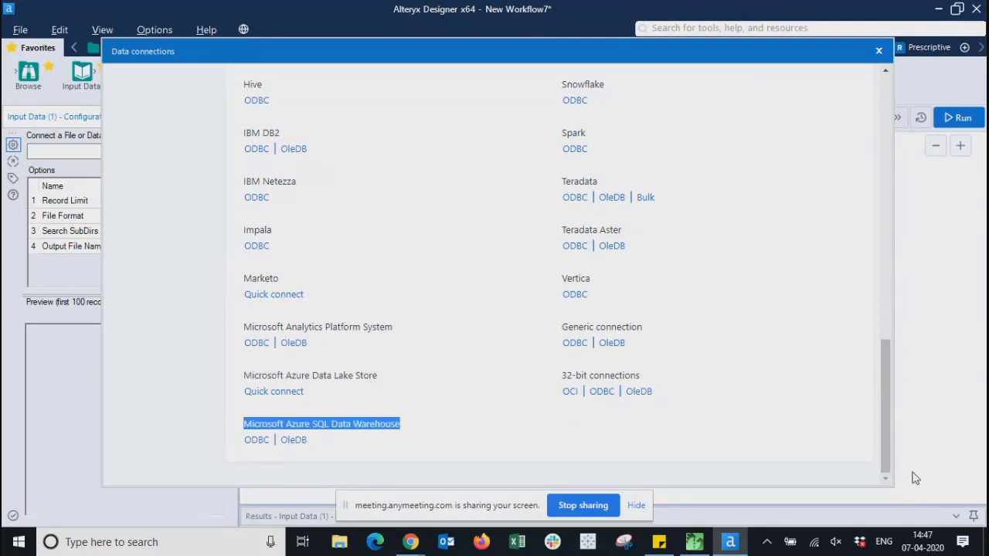
{"action": "left_click_drag", "start_coordinate": [886, 452], "coordinate": [889, 179]}
{"action": "left_click_drag", "start_coordinate": [699, 238], "coordinate": [477, 232]}
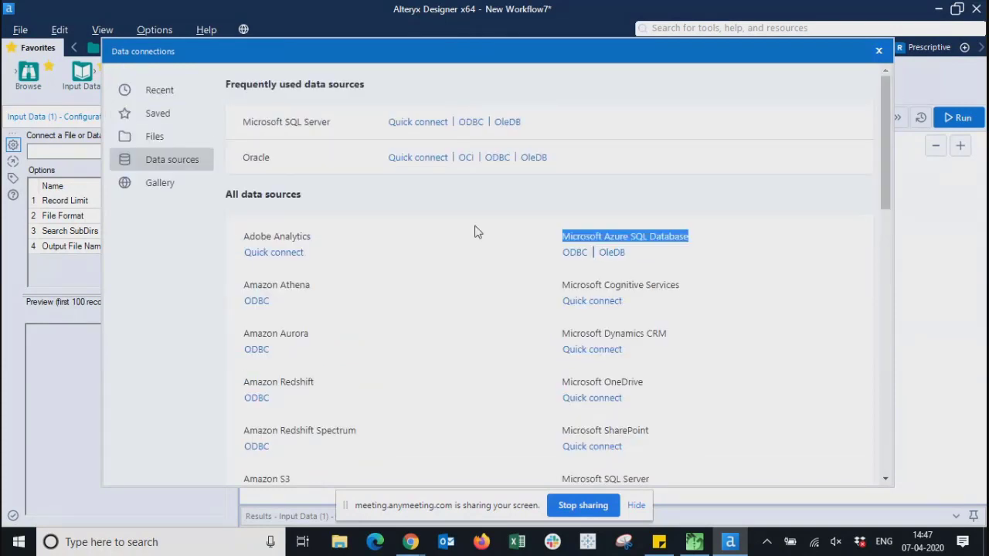
{"action": "left_click_drag", "start_coordinate": [754, 291], "coordinate": [512, 292]}
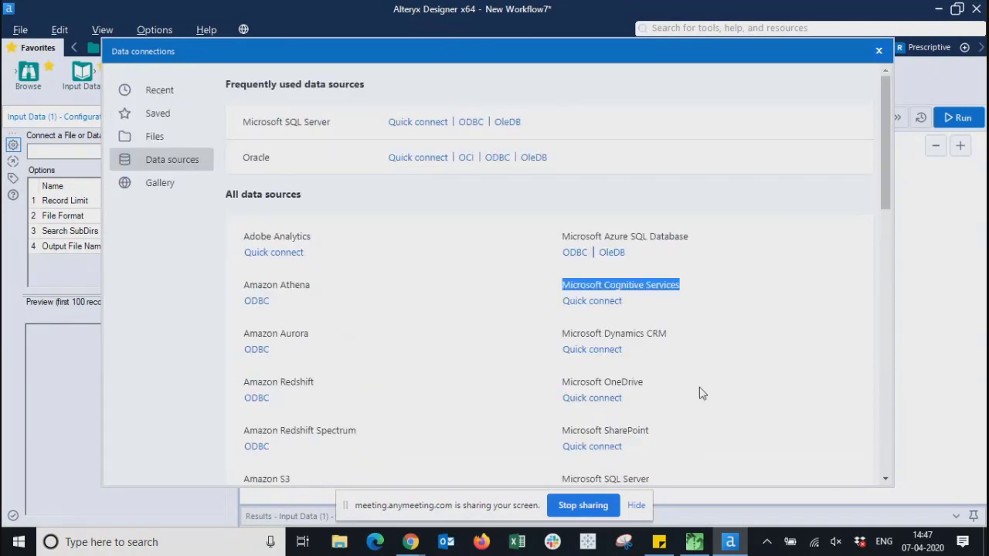
{"action": "left_click_drag", "start_coordinate": [662, 384], "coordinate": [537, 406]}
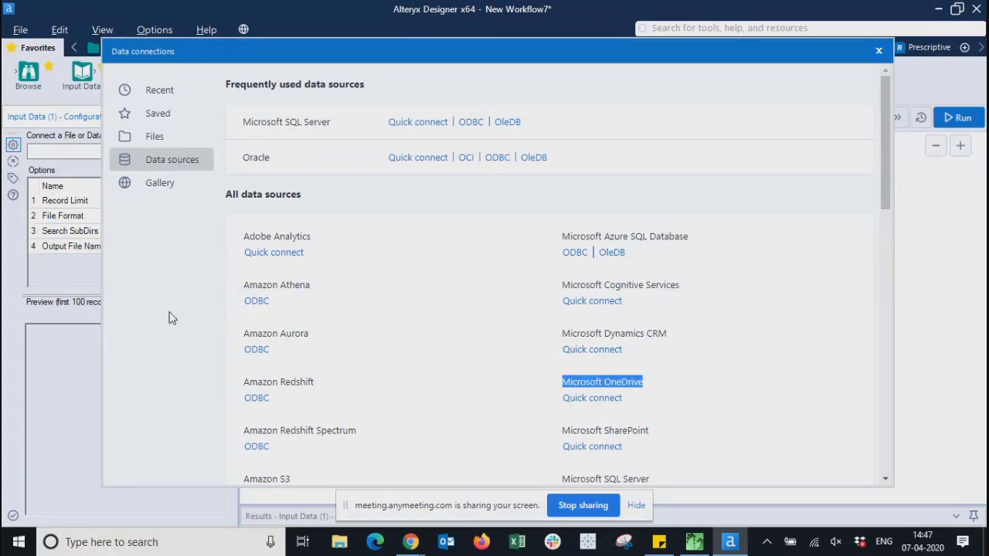
- View the Gallery and Recent connections, then browse for a file from the Files page
{"action": "left_click", "coordinate": [164, 186]}
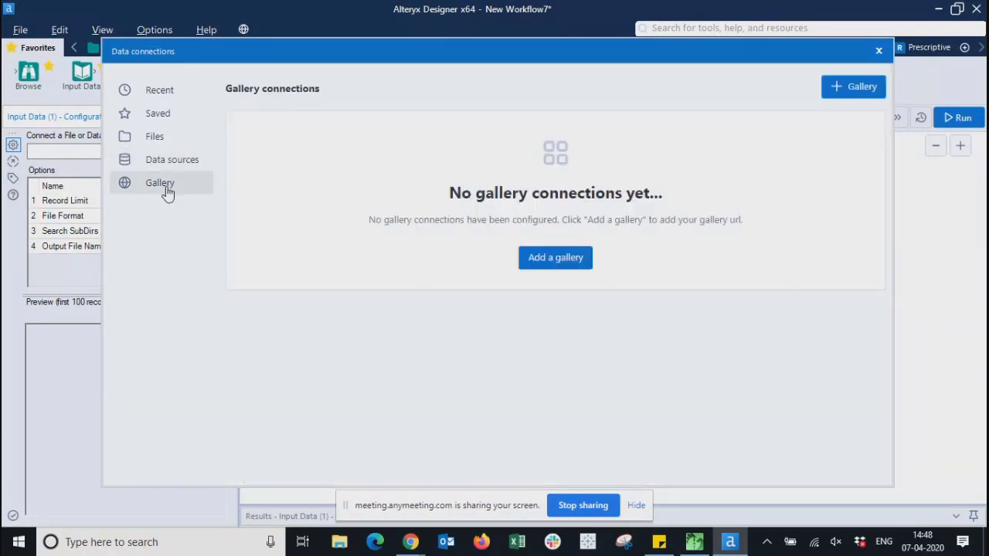
{"action": "left_click", "coordinate": [156, 91]}
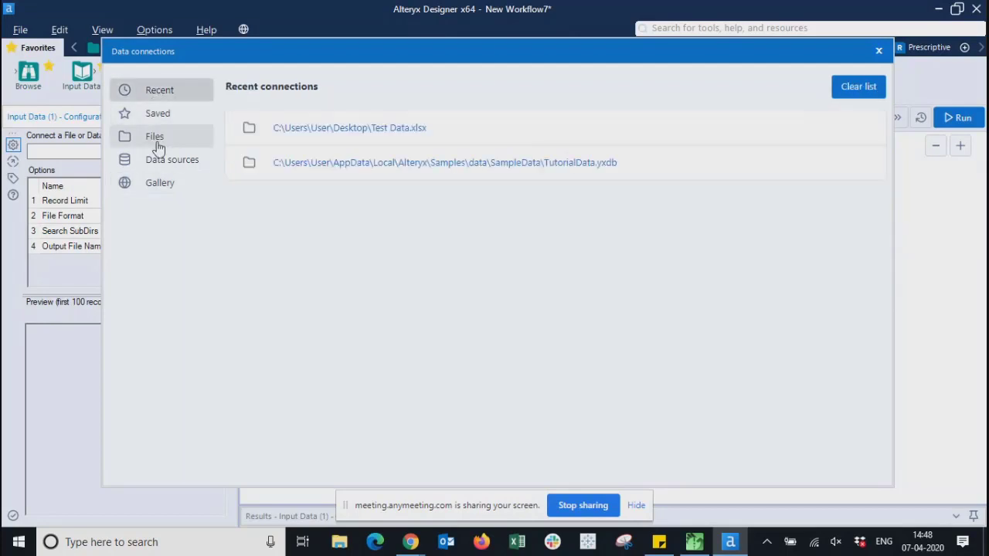
{"action": "left_click", "coordinate": [157, 144]}
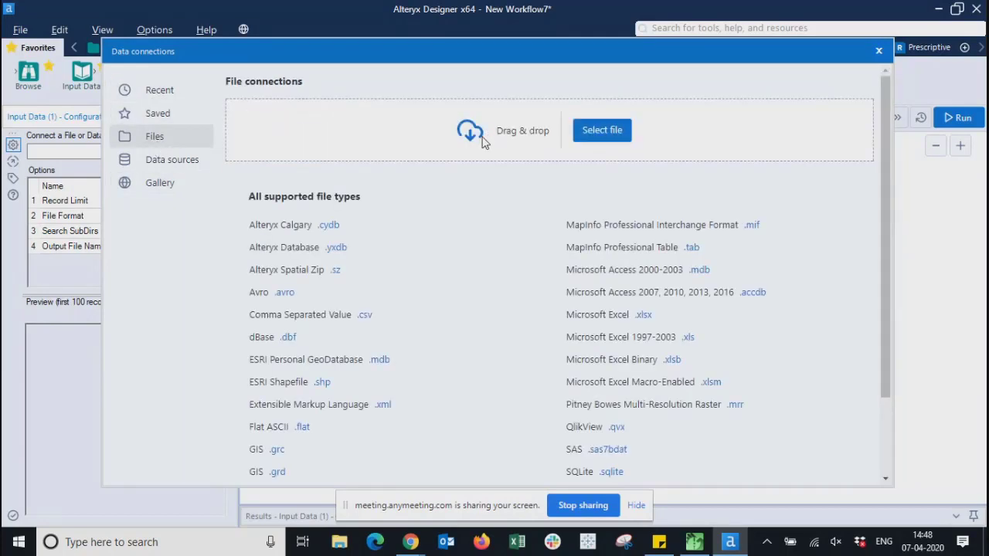
{"action": "left_click", "coordinate": [596, 139]}
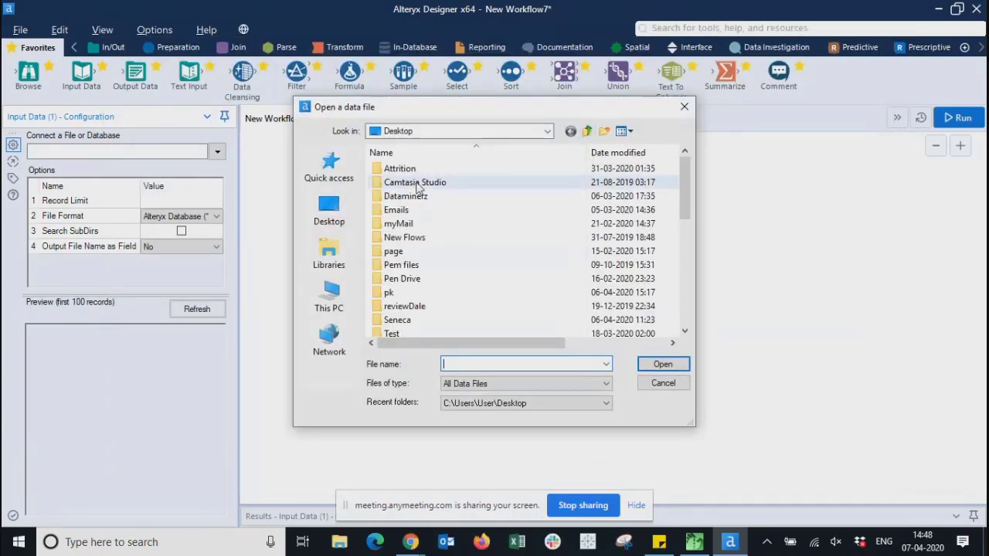
- Pick Test Data.xlsx from the Desktop and open it as the input file
{"action": "left_click", "coordinate": [329, 210]}
{"action": "scroll", "coordinate": [502, 247], "scroll_direction": "down", "scroll_amount": 1}
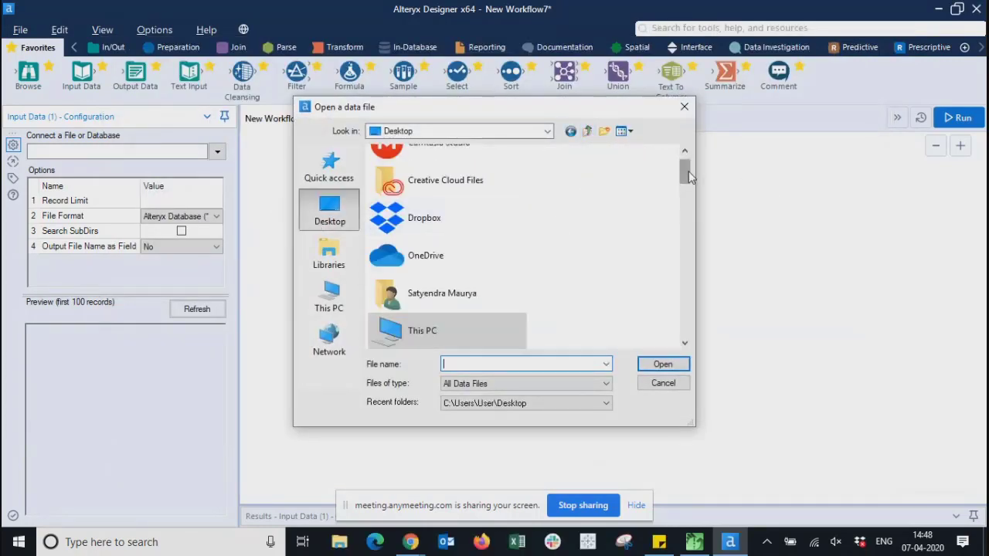
{"action": "left_click_drag", "start_coordinate": [688, 171], "coordinate": [691, 237]}
{"action": "left_click_drag", "start_coordinate": [693, 265], "coordinate": [695, 333]}
{"action": "left_click", "coordinate": [451, 258]}
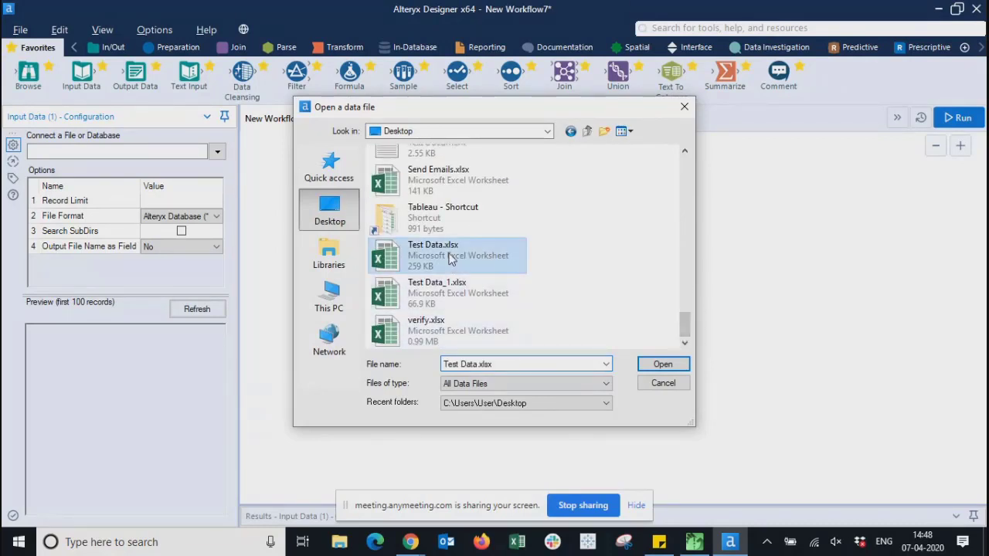
{"action": "left_click", "coordinate": [657, 364]}
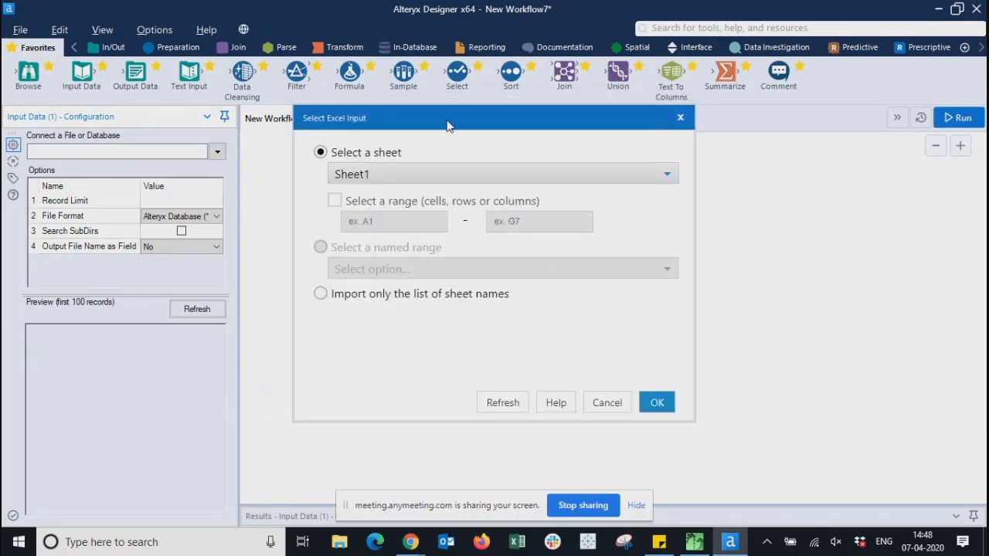
{"action": "left_click_drag", "start_coordinate": [446, 126], "coordinate": [421, 137]}
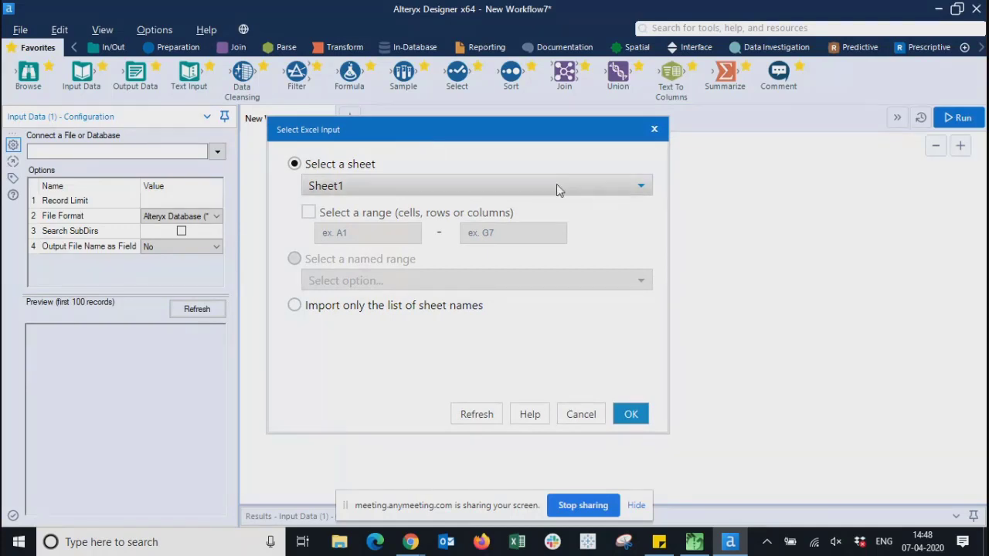
{"action": "left_click", "coordinate": [584, 187]}
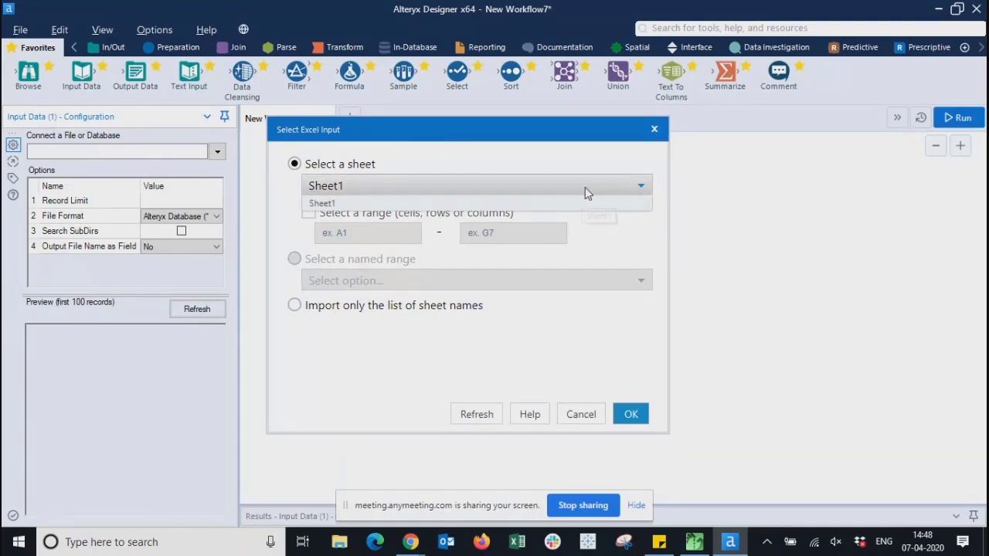
{"action": "left_click", "coordinate": [320, 205]}
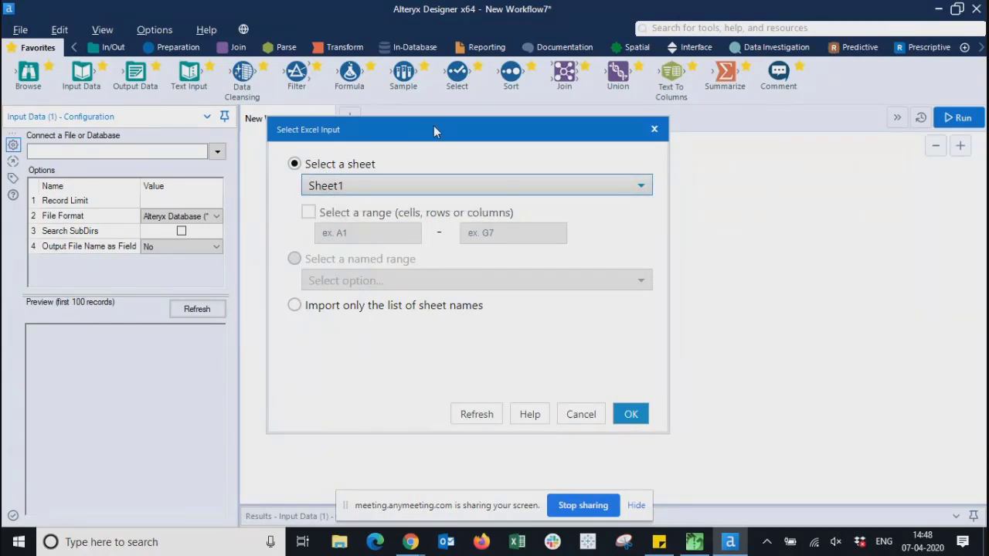
{"action": "left_click_drag", "start_coordinate": [434, 131], "coordinate": [469, 152]}
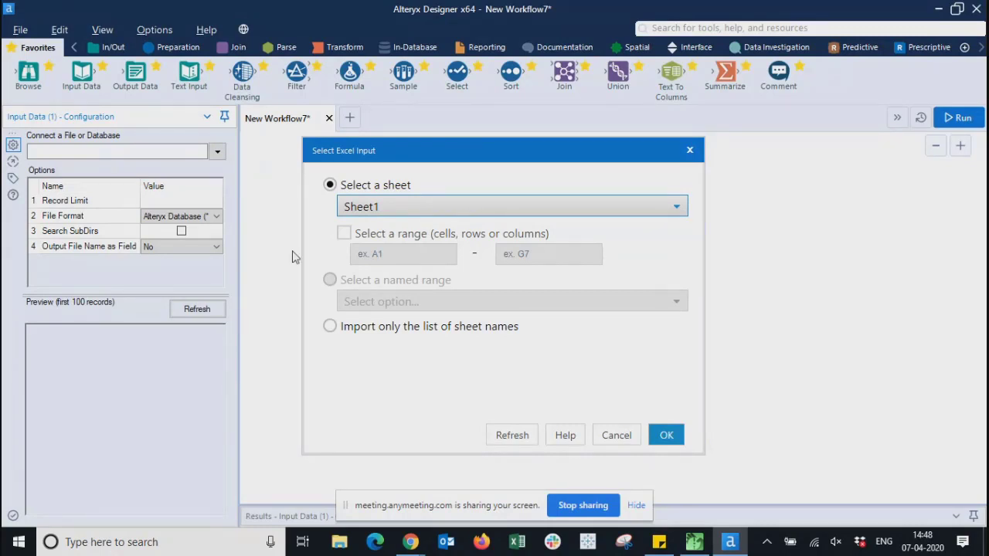
{"action": "left_click", "coordinate": [344, 234]}
{"action": "left_click", "coordinate": [417, 253]}
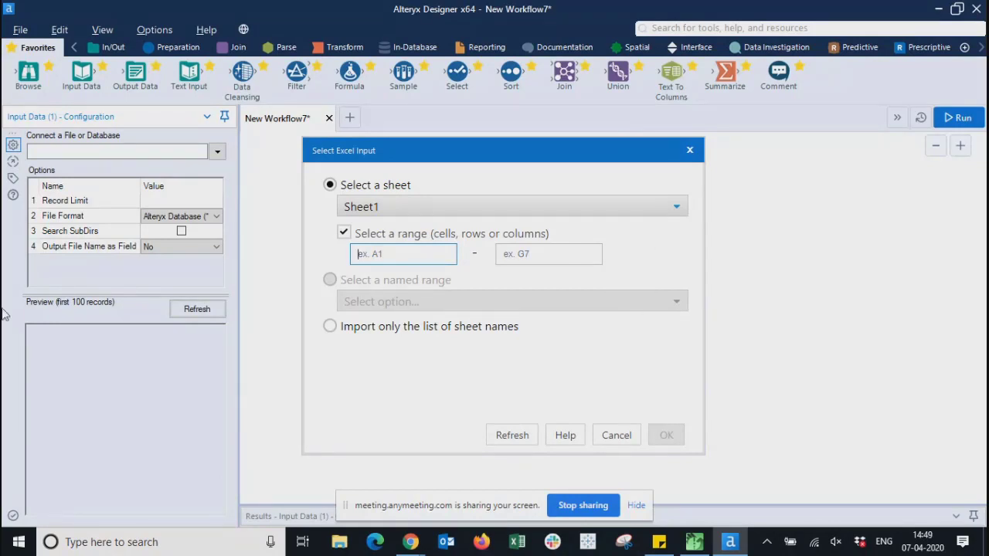
{"action": "left_click", "coordinate": [342, 234]}
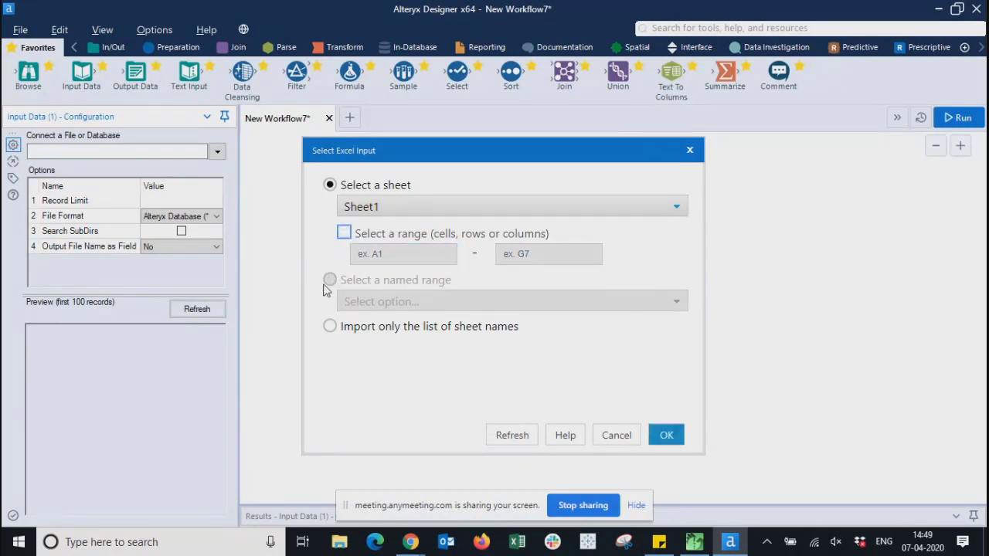
{"action": "left_click", "coordinate": [330, 185]}
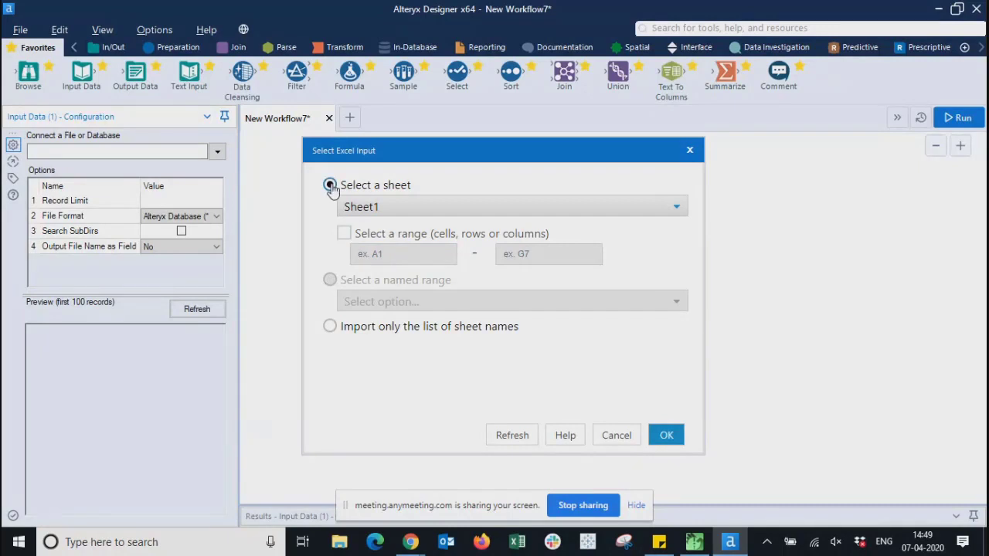
{"action": "left_click", "coordinate": [330, 327]}
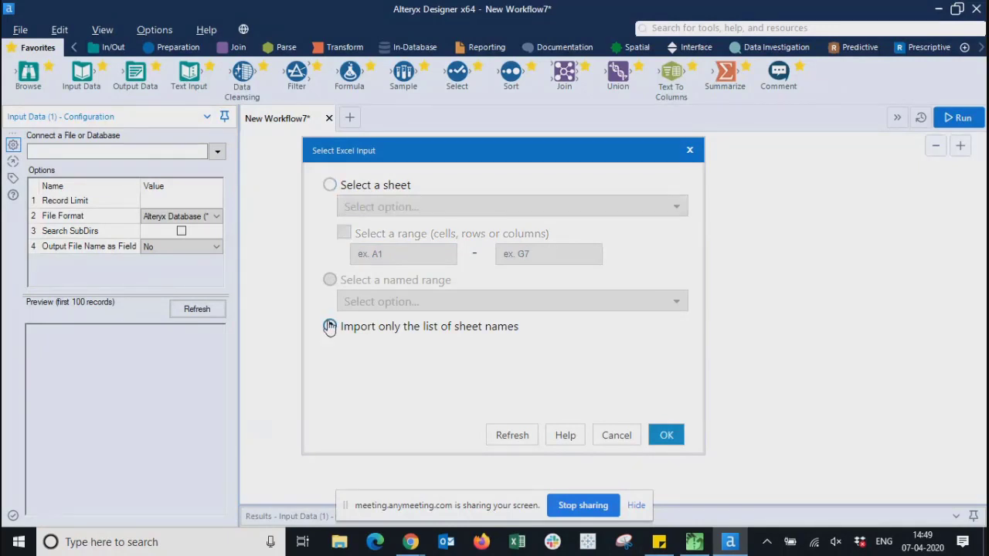
{"action": "left_click", "coordinate": [330, 185]}
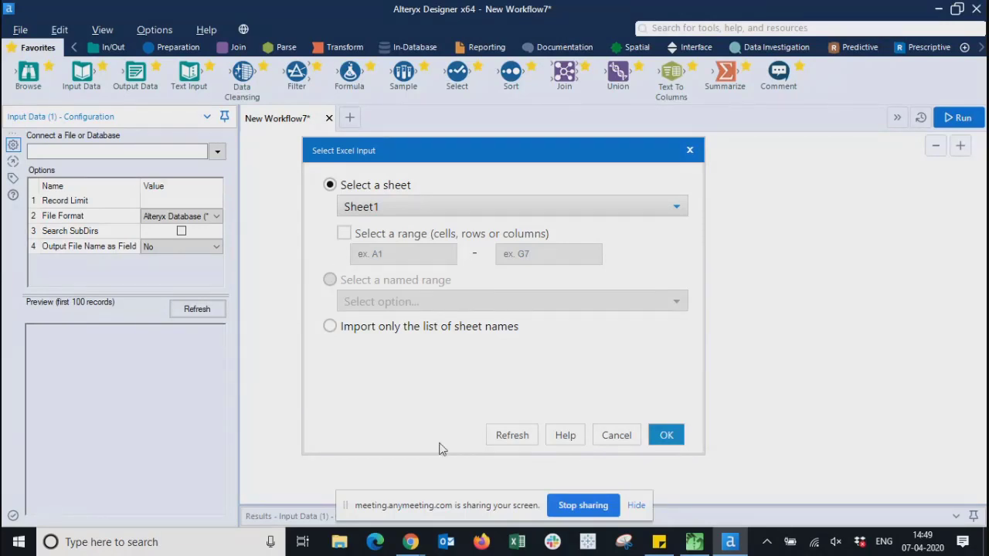
- Open Test Data.xlsx in Excel from File Explorer's recent files, maximize it and select A1
{"action": "left_click", "coordinate": [340, 545]}
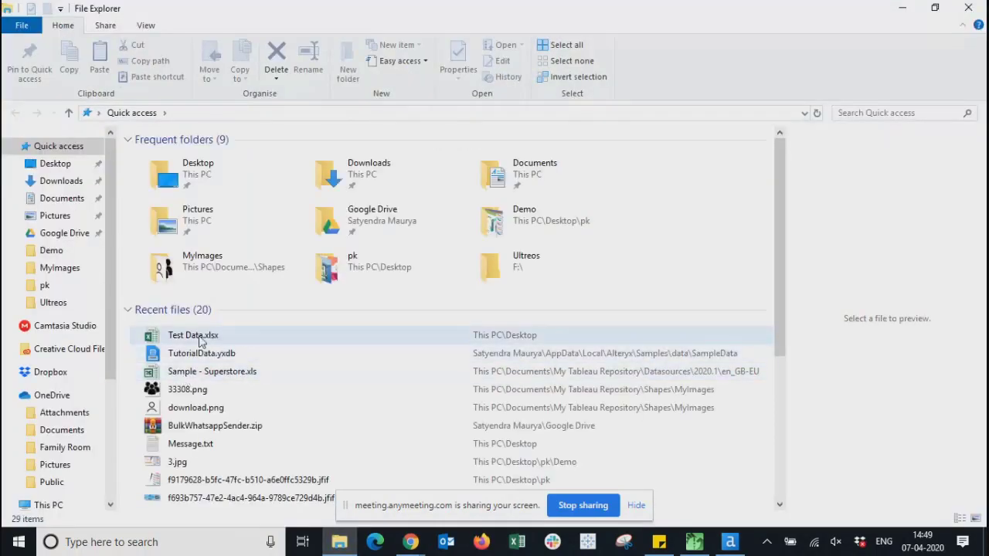
{"action": "left_click", "coordinate": [200, 336]}
{"action": "left_click", "coordinate": [201, 338]}
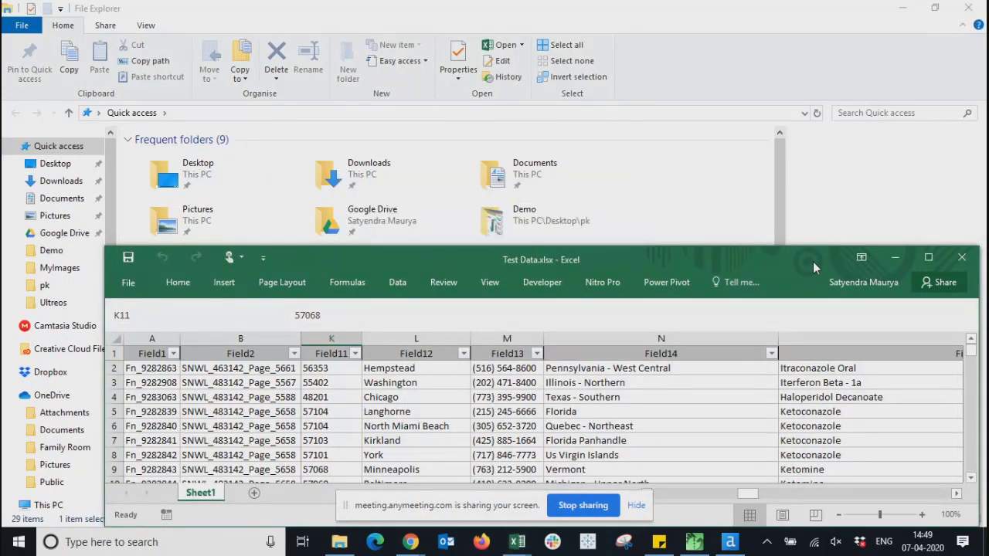
{"action": "double_click", "coordinate": [813, 261]}
{"action": "left_click", "coordinate": [45, 105]}
- Select the full data block with Ctrl+Shift+arrows, check the empty named-range list, then deselect
{"action": "key", "text": "ctrl+shift+Right"}
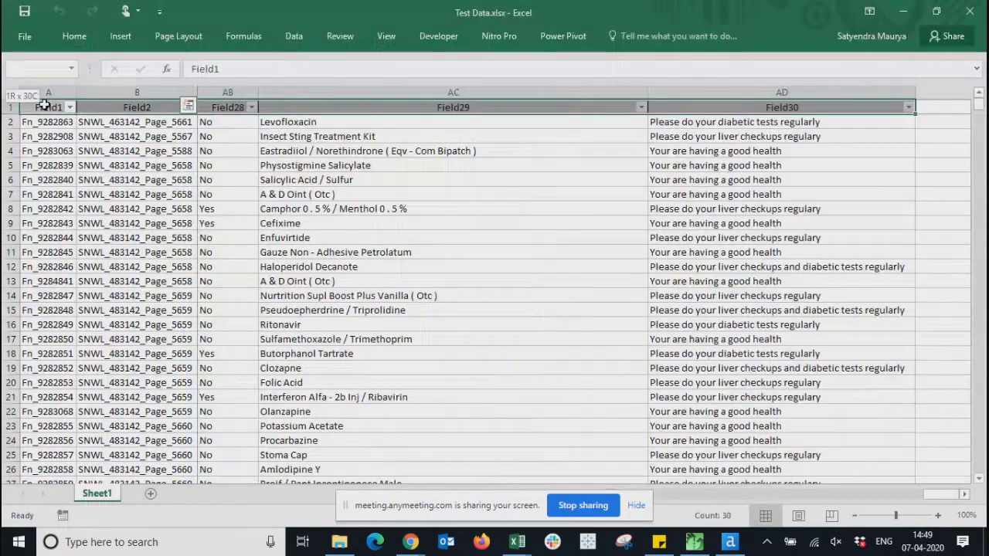
{"action": "key", "text": "ctrl+shift+Down"}
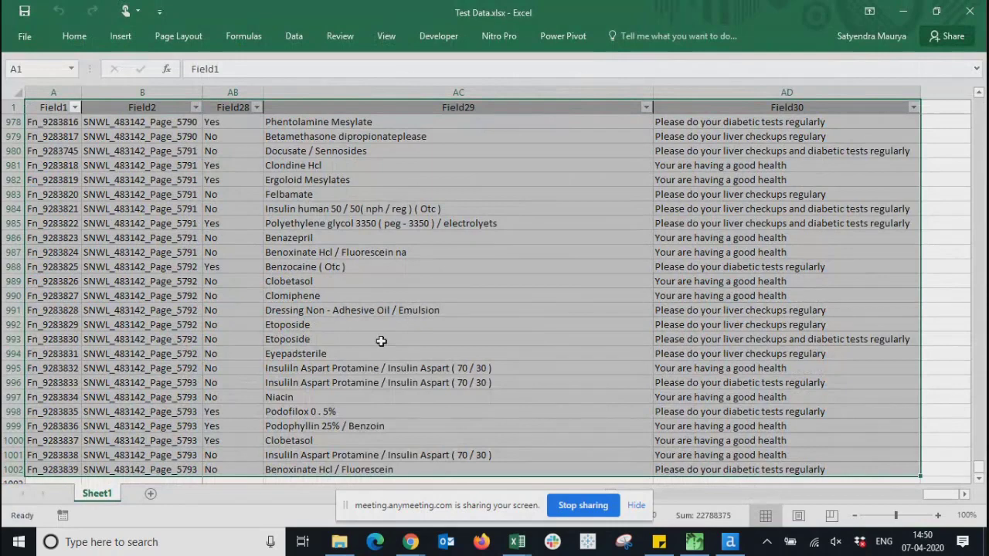
{"action": "left_click_drag", "start_coordinate": [937, 497], "coordinate": [929, 489]}
{"action": "scroll", "coordinate": [857, 468], "scroll_direction": "up", "scroll_amount": 20}
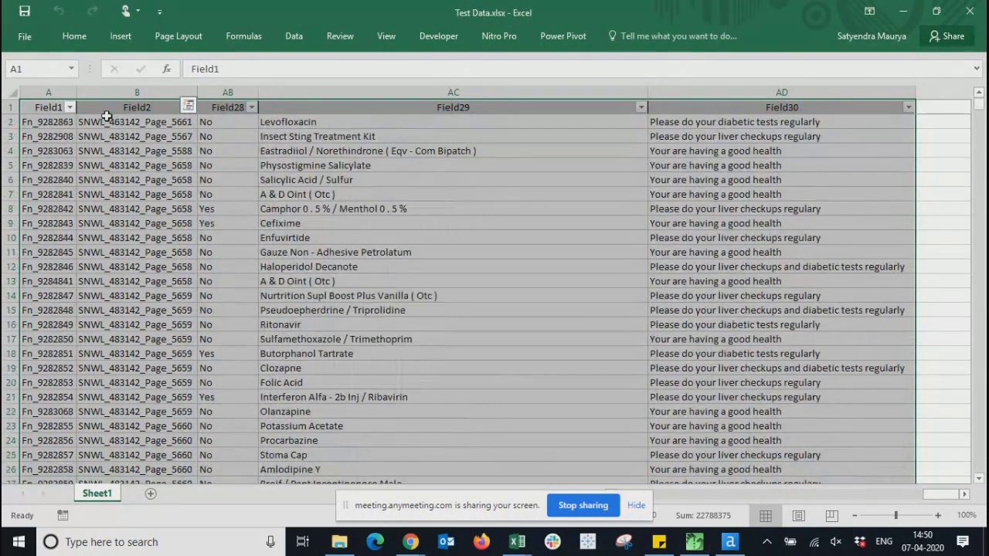
{"action": "left_click", "coordinate": [70, 71]}
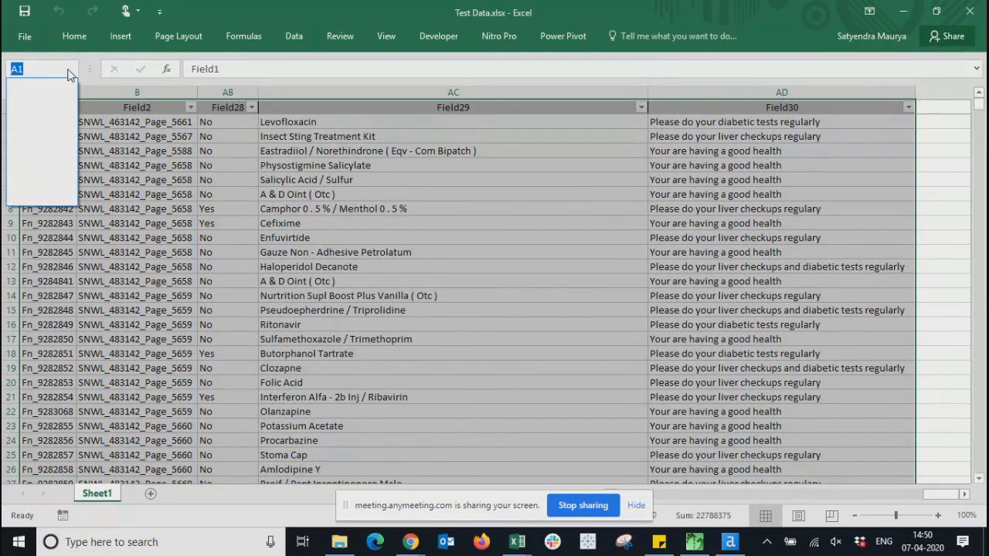
{"action": "left_click", "coordinate": [28, 68]}
{"action": "left_click", "coordinate": [29, 68]}
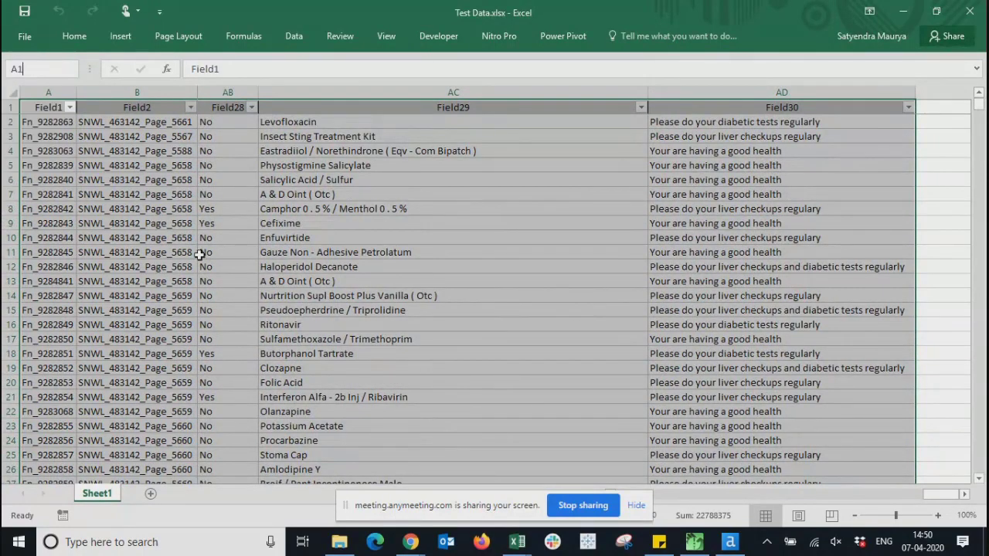
{"action": "left_click", "coordinate": [200, 254]}
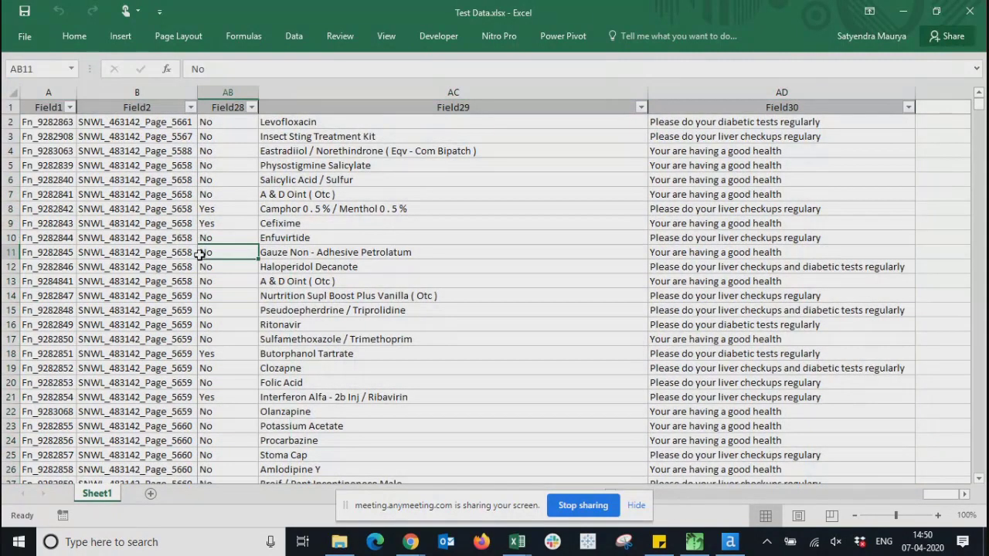
- Select the range A1:F14 starting from cell A1
{"action": "left_click", "coordinate": [31, 108]}
{"action": "key", "text": "shift+Right"}
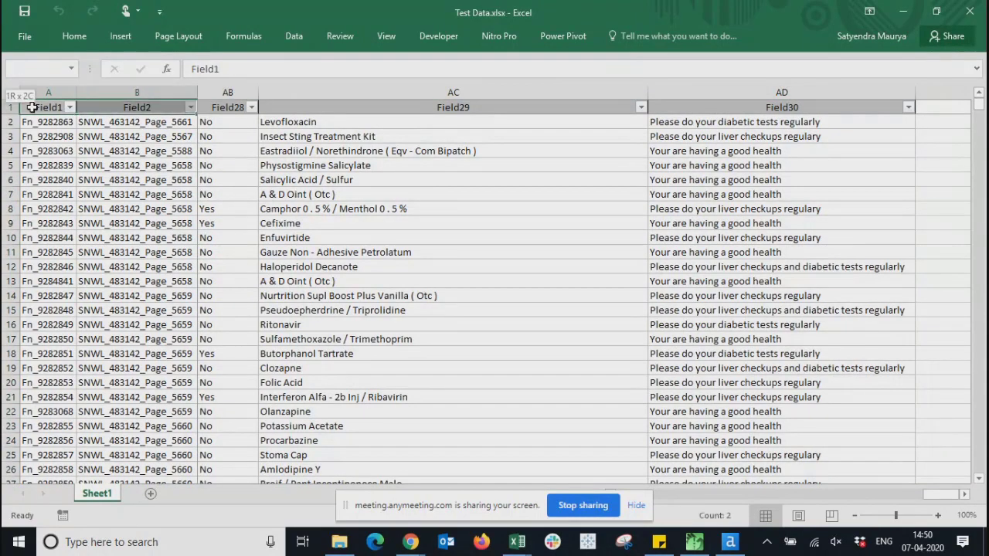
{"action": "key", "text": "shift+Right"}
{"action": "key", "text": "shift+Right"}
{"action": "key", "text": "shift+Right"}
{"action": "key", "text": "shift+Right"}
{"action": "key", "text": "shift+Down"}
{"action": "key", "text": "shift+Down"}
{"action": "key", "text": "shift+Down"}
{"action": "key", "text": "shift+Down"}
{"action": "key", "text": "shift+Down"}
{"action": "key", "text": "shift+Down"}
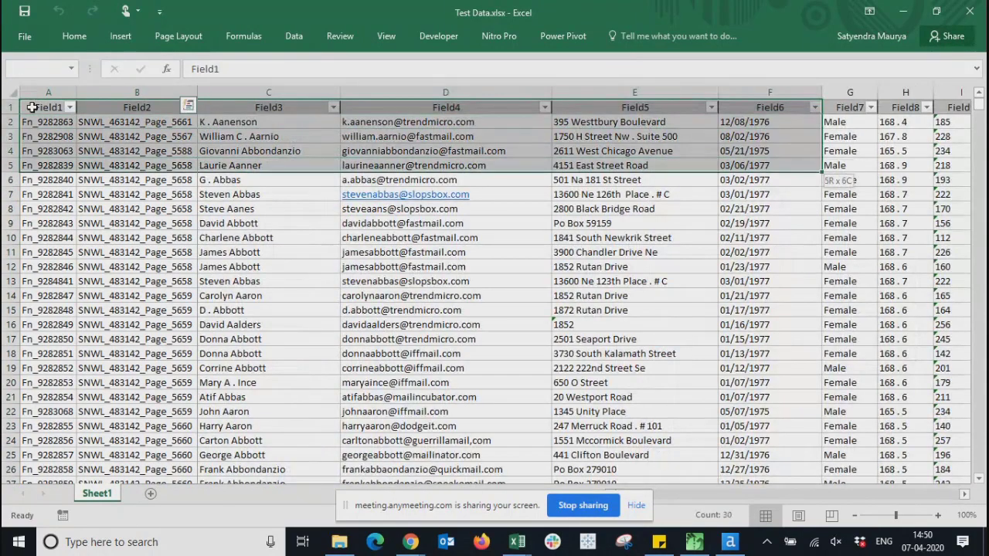
{"action": "key", "text": "shift+Down"}
{"action": "key", "text": "shift+Down"}
{"action": "key", "text": "shift+Down"}
{"action": "key", "text": "shift+Down"}
{"action": "key", "text": "shift+Down"}
{"action": "key", "text": "shift+Down"}
{"action": "key", "text": "shift+Down"}
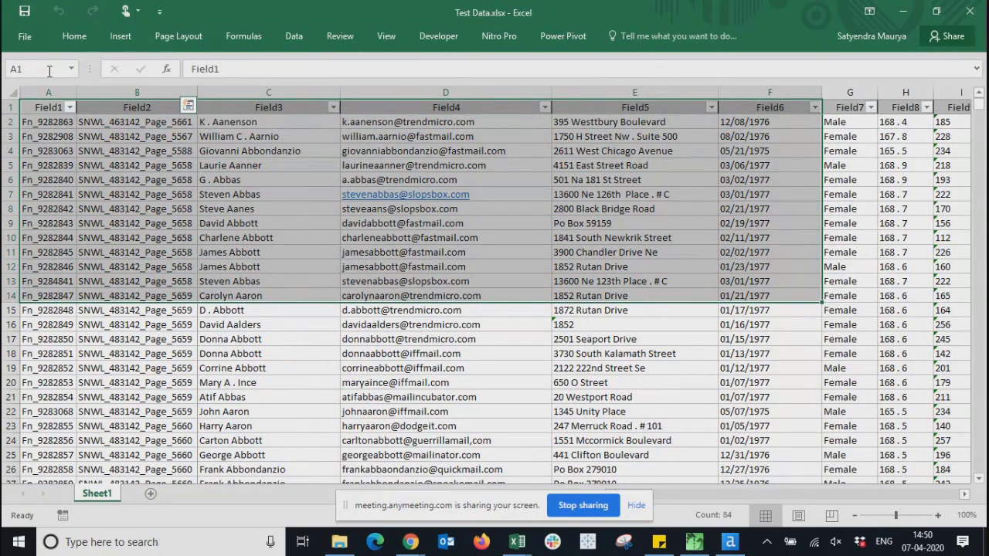
- Name the A1:F14 selection MyRange in the Name Box, then click away to F21
{"action": "left_click", "coordinate": [49, 71]}
{"action": "type", "text": "MyRange"}
{"action": "key", "text": "Return"}
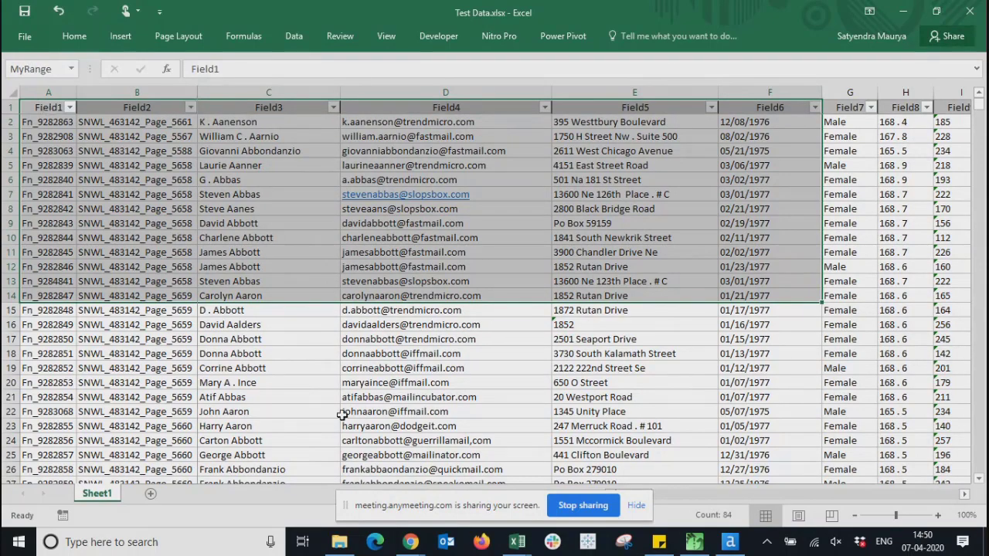
{"action": "left_click", "coordinate": [342, 416]}
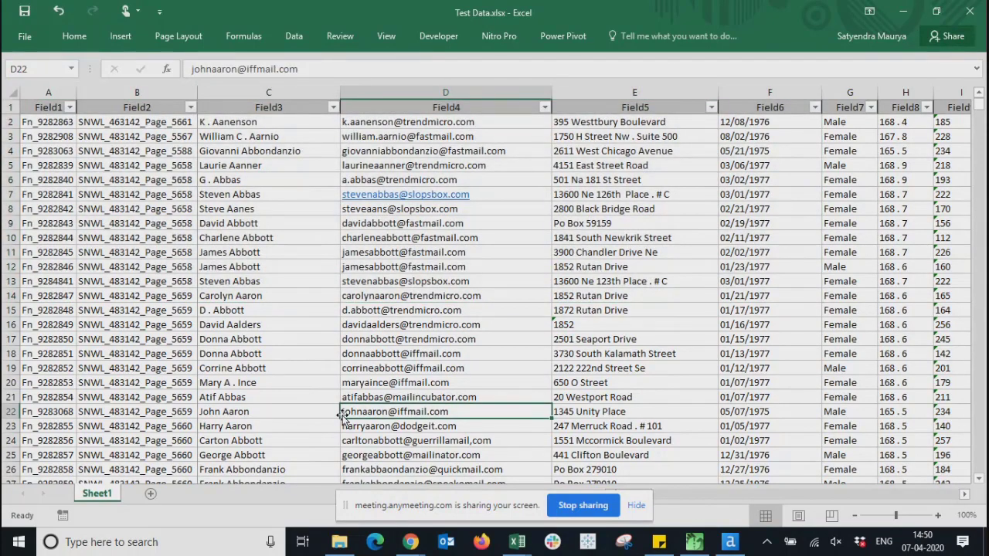
{"action": "left_click", "coordinate": [898, 398]}
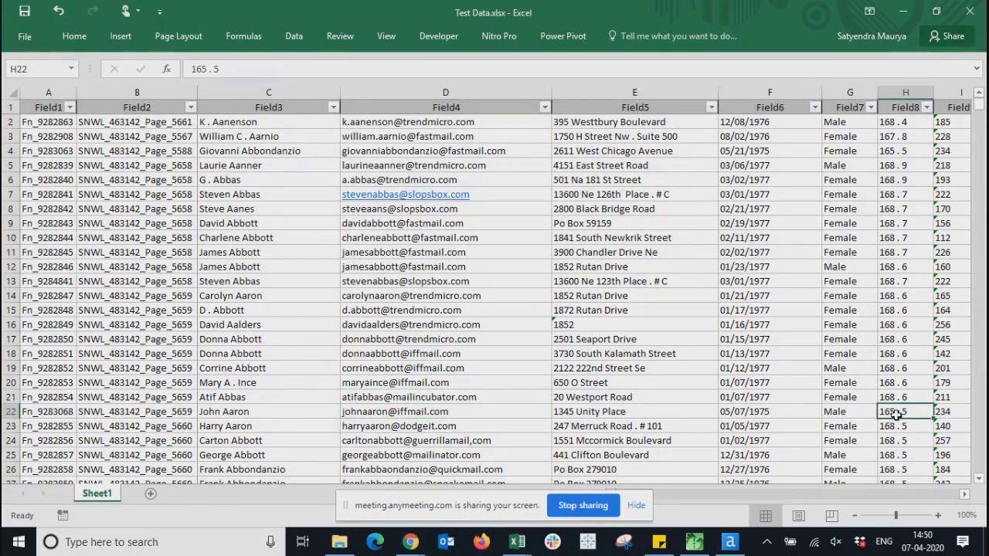
{"action": "left_click", "coordinate": [764, 401]}
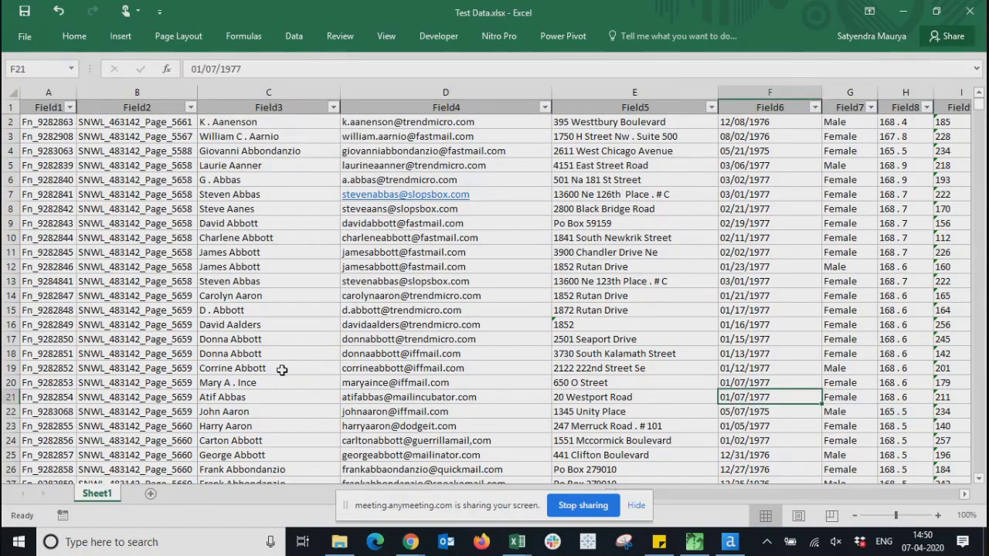
- Select MyRange from the Name Box list to verify it, then return to Alteryx Designer
{"action": "left_click", "coordinate": [70, 69]}
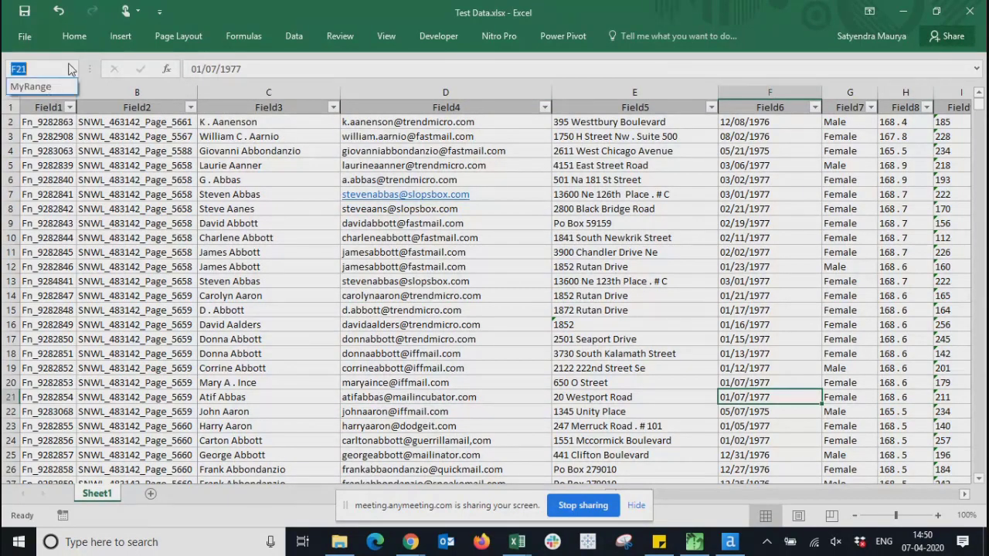
{"action": "left_click", "coordinate": [31, 88]}
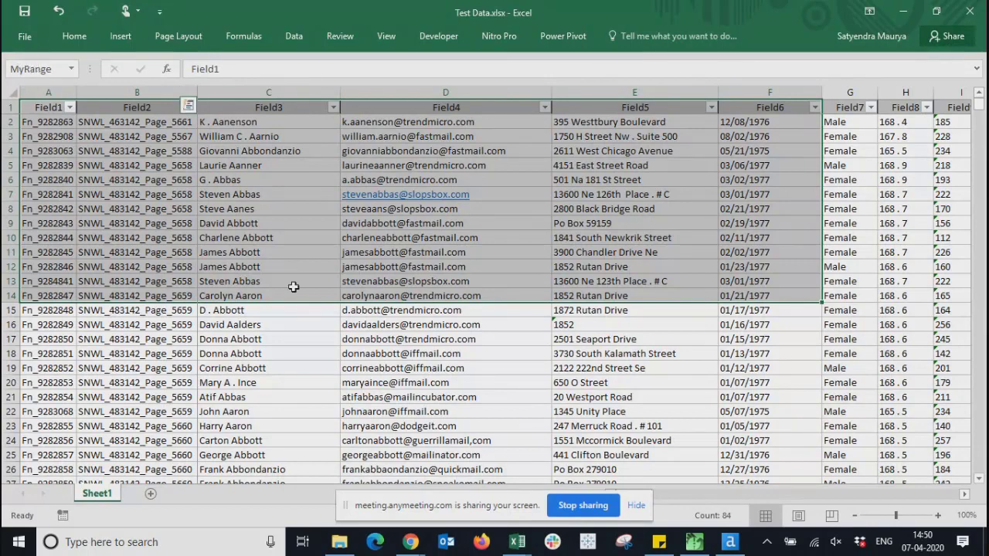
{"action": "left_click", "coordinate": [736, 545]}
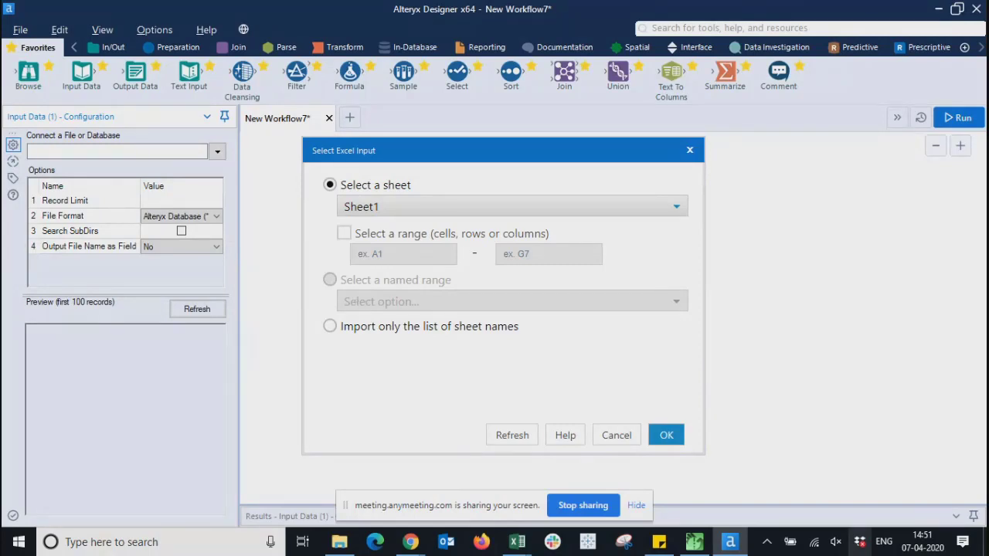
- Check the open Test Data.xlsx workbook in Excel, then return to Alteryx
{"action": "mouse_move", "coordinate": [517, 542]}
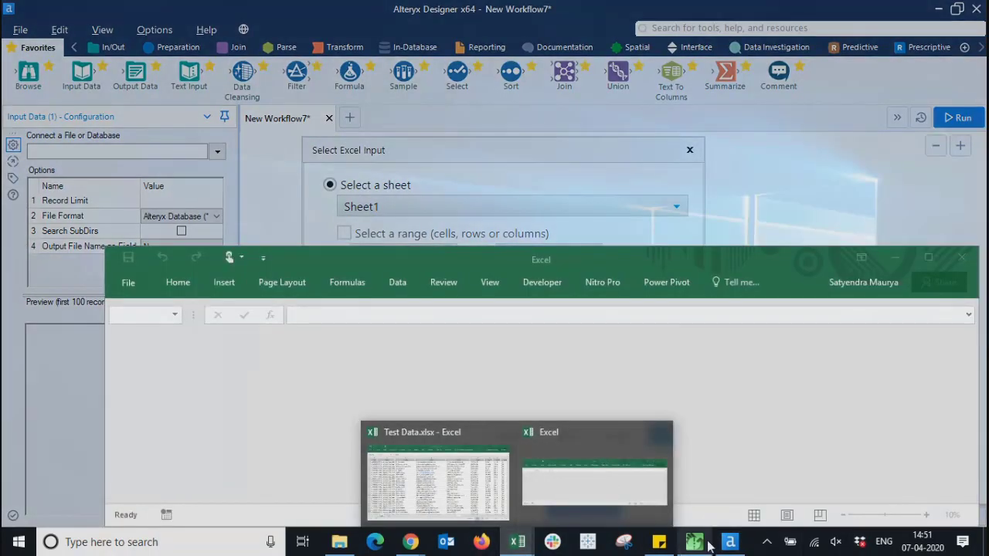
{"action": "left_click", "coordinate": [444, 376]}
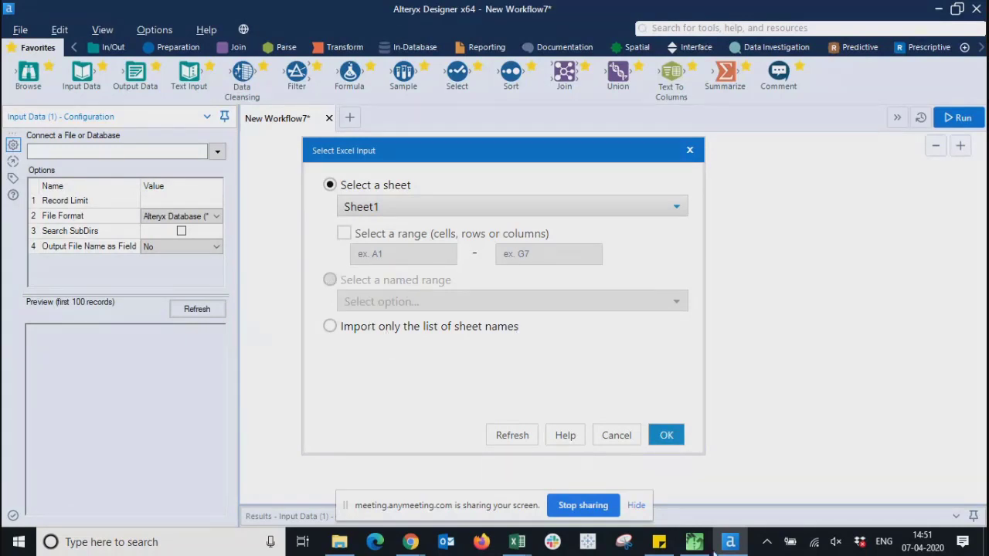
{"action": "left_click", "coordinate": [516, 542]}
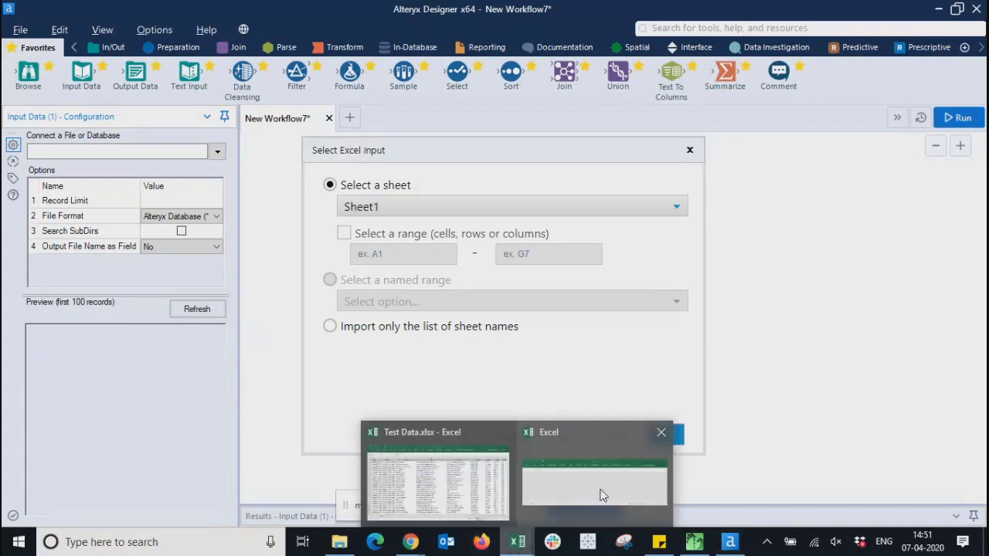
{"action": "left_click", "coordinate": [426, 445]}
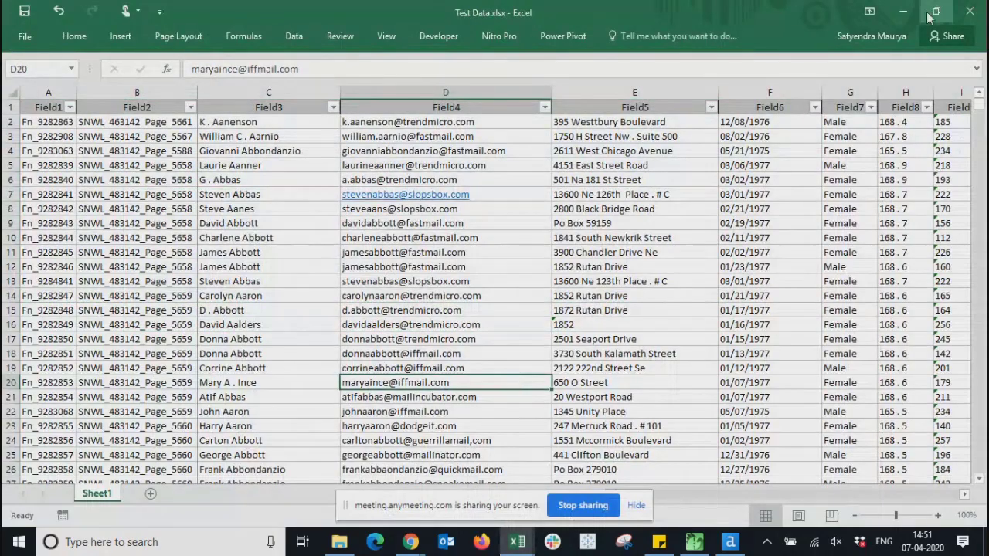
{"action": "left_click", "coordinate": [903, 12]}
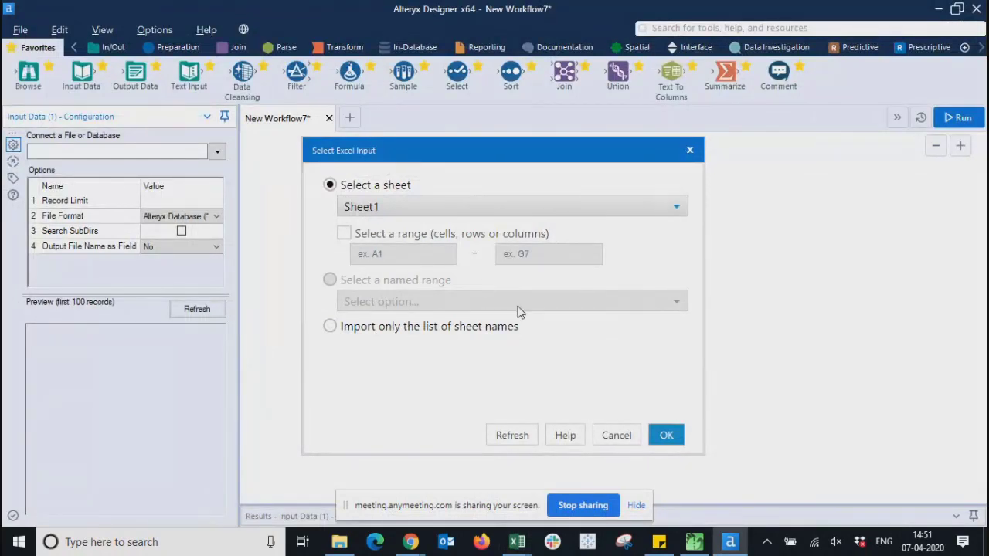
- Keep 'Select a sheet' with Sheet1 chosen and confirm the Excel input
{"action": "left_click", "coordinate": [330, 328]}
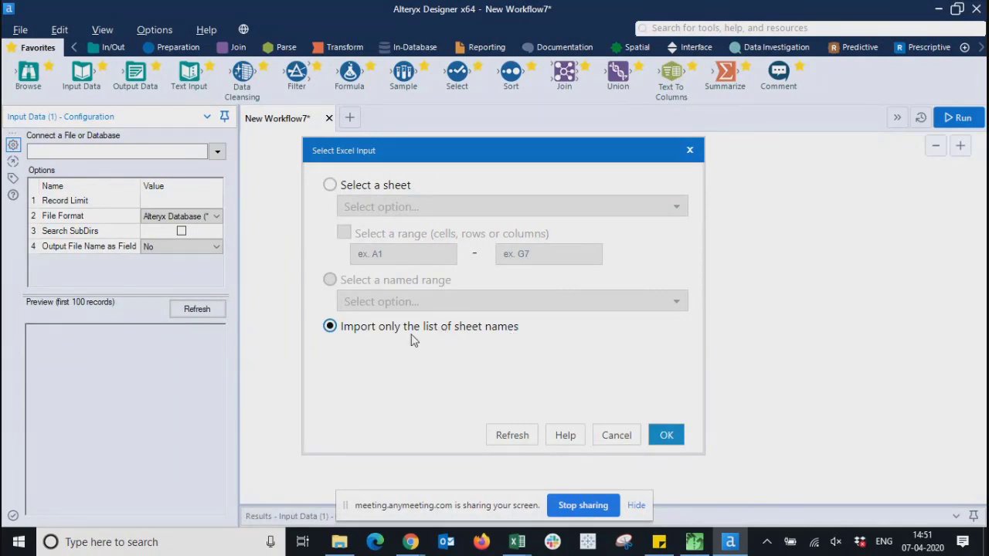
{"action": "left_click", "coordinate": [330, 186]}
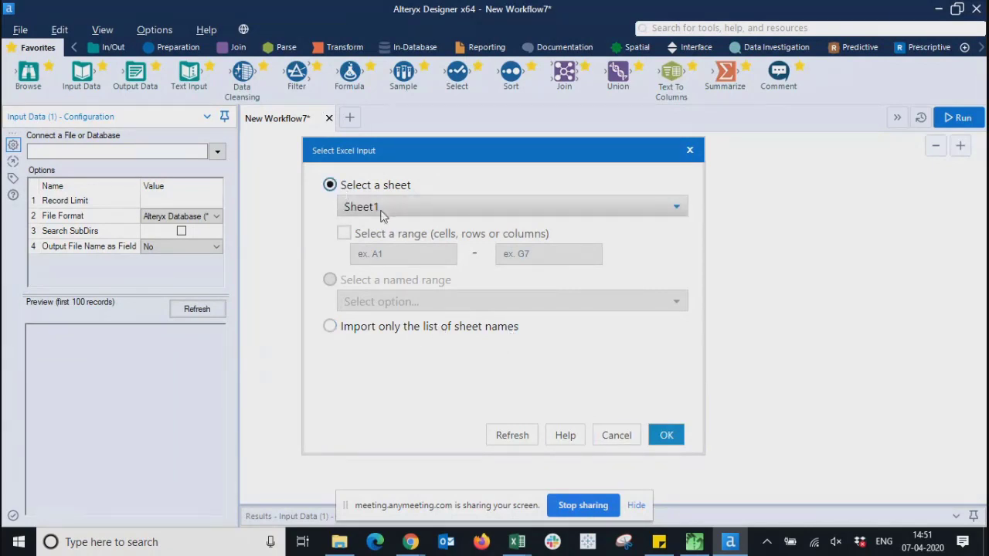
{"action": "left_click", "coordinate": [338, 328]}
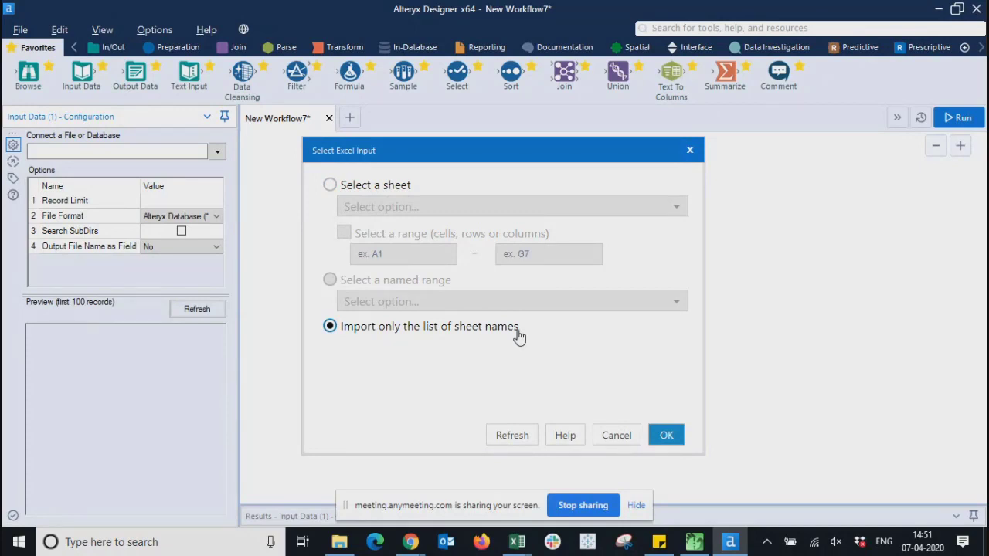
{"action": "left_click", "coordinate": [330, 187]}
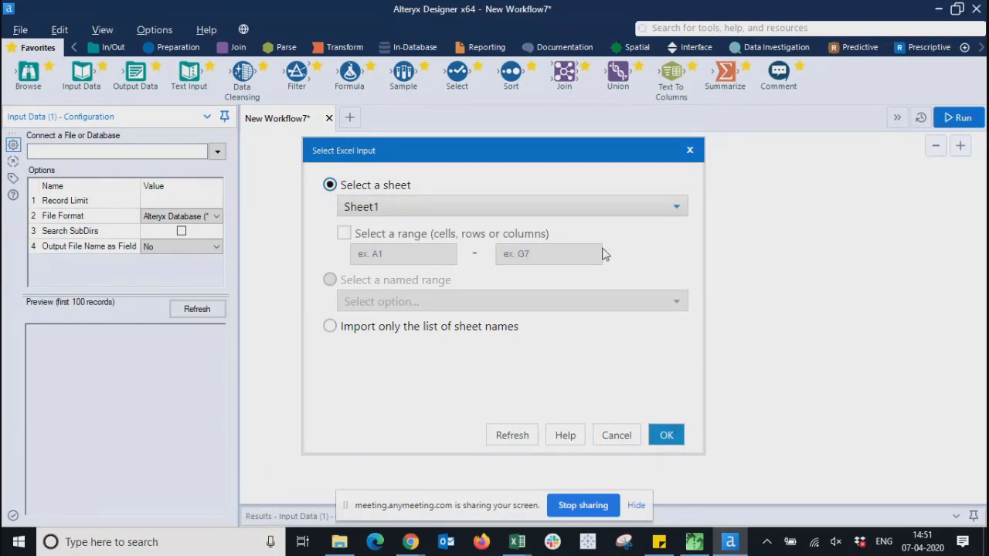
{"action": "left_click", "coordinate": [669, 438]}
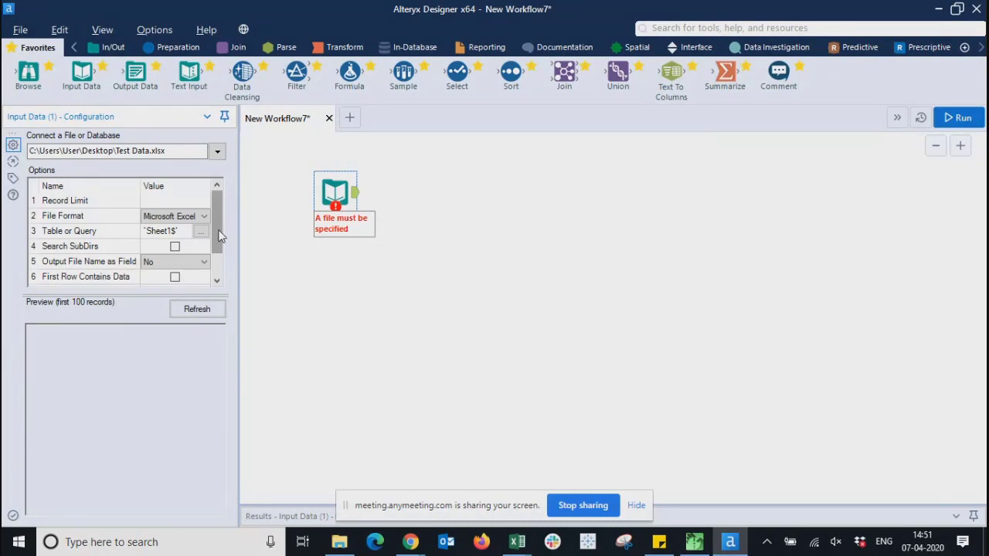
- Widen the configuration panel and scroll through the input's Options grid
{"action": "left_click_drag", "start_coordinate": [219, 232], "coordinate": [227, 274]}
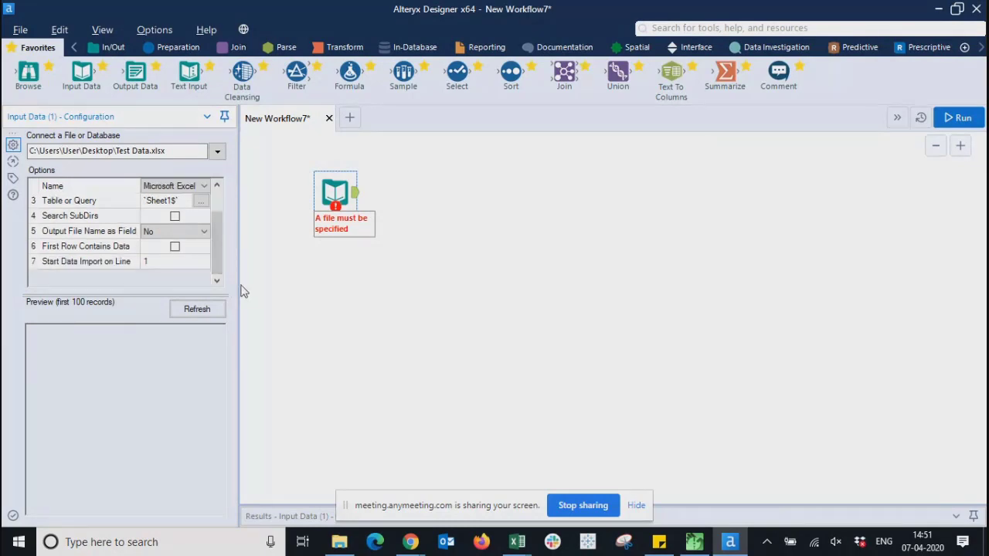
{"action": "left_click_drag", "start_coordinate": [564, 283], "coordinate": [642, 281]}
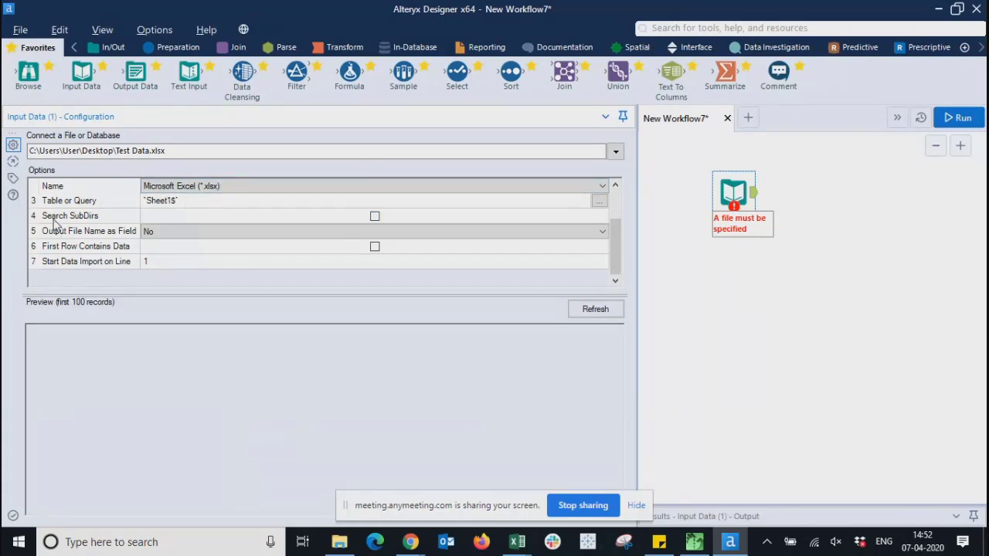
{"action": "scroll", "coordinate": [614, 224], "scroll_direction": "up", "scroll_amount": 2}
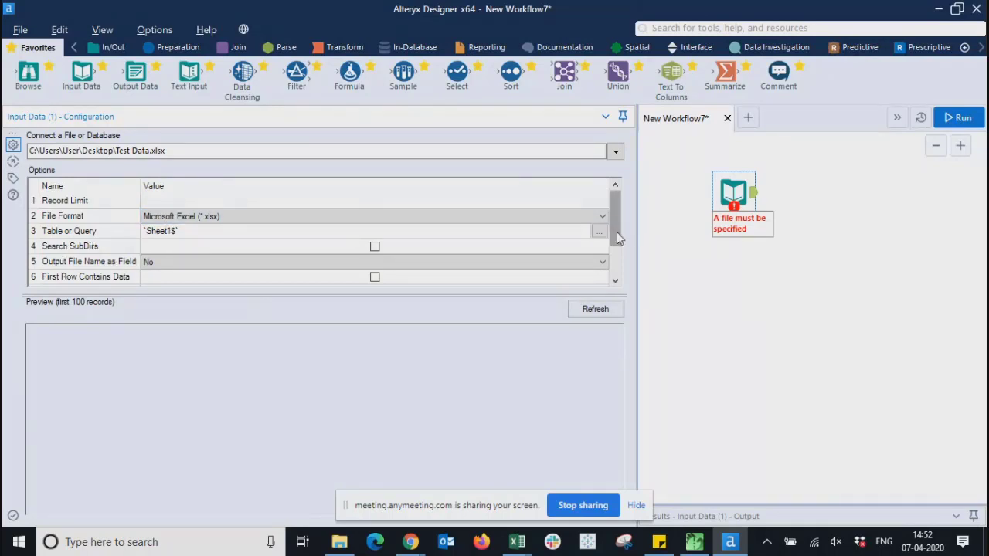
{"action": "scroll", "coordinate": [617, 245], "scroll_direction": "down", "scroll_amount": 1}
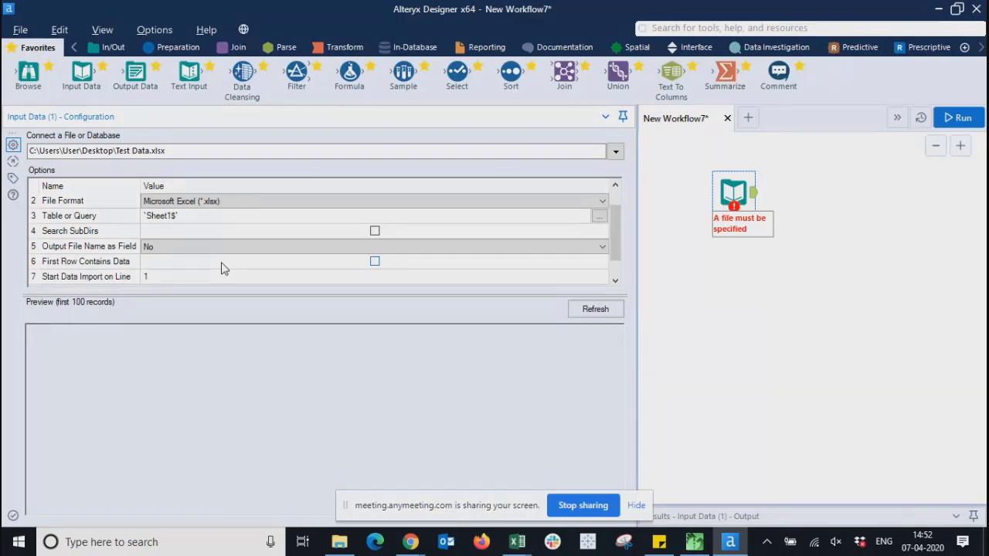
{"action": "scroll", "coordinate": [614, 260], "scroll_direction": "down", "scroll_amount": 1}
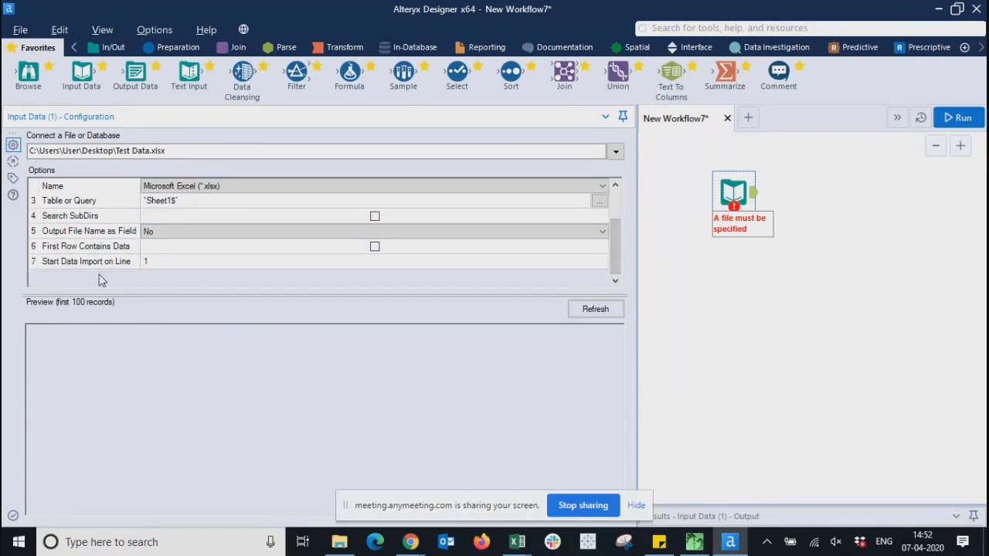
- Keep import starting on line 1, refresh the preview, and narrow the settings area
{"action": "left_click", "coordinate": [371, 264]}
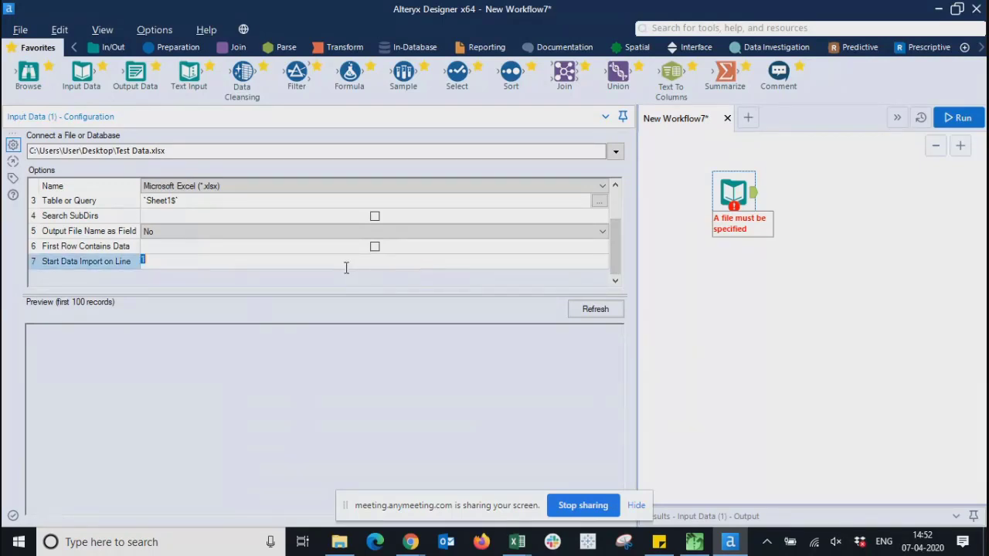
{"action": "left_click", "coordinate": [580, 313]}
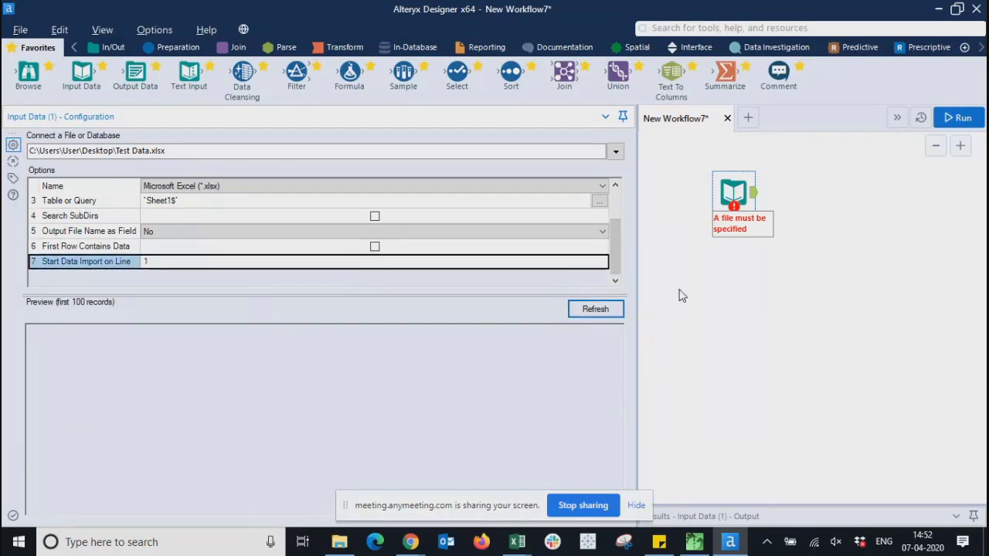
{"action": "left_click_drag", "start_coordinate": [614, 236], "coordinate": [606, 185]}
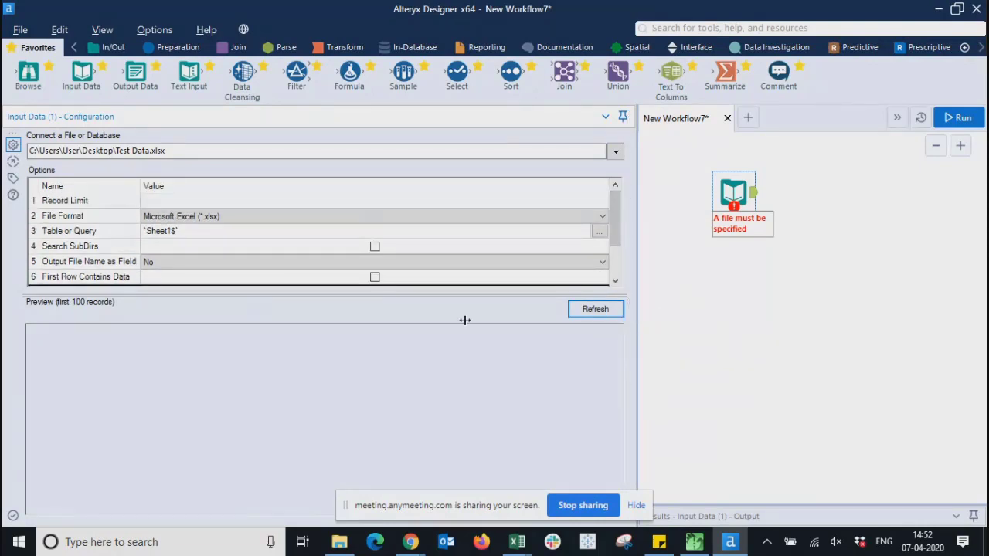
{"action": "left_click_drag", "start_coordinate": [465, 320], "coordinate": [238, 349]}
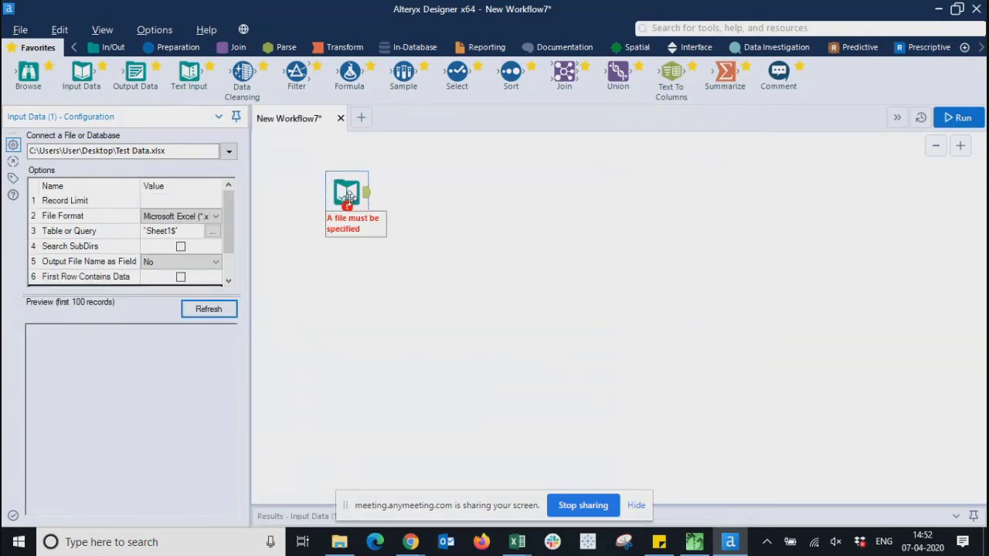
- Select the Input Data tool, refresh its preview, and reopen its sheet choice
{"action": "left_click", "coordinate": [347, 195]}
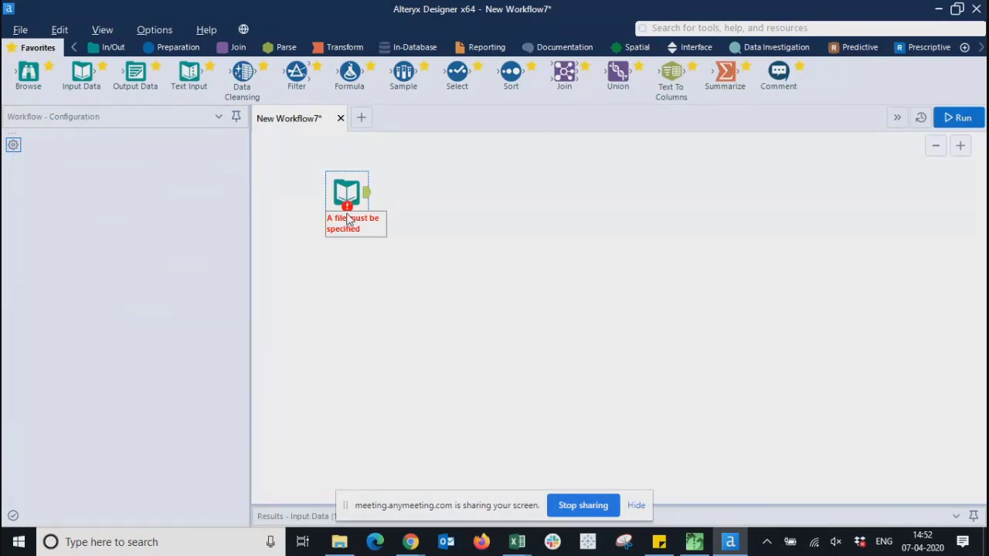
{"action": "left_click", "coordinate": [346, 193]}
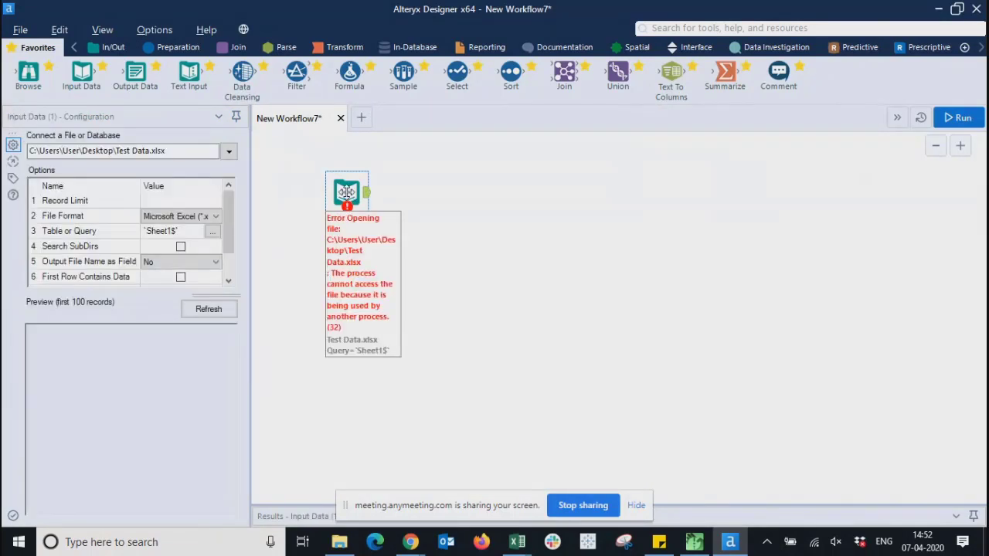
{"action": "left_click", "coordinate": [195, 309]}
{"action": "left_click", "coordinate": [212, 232]}
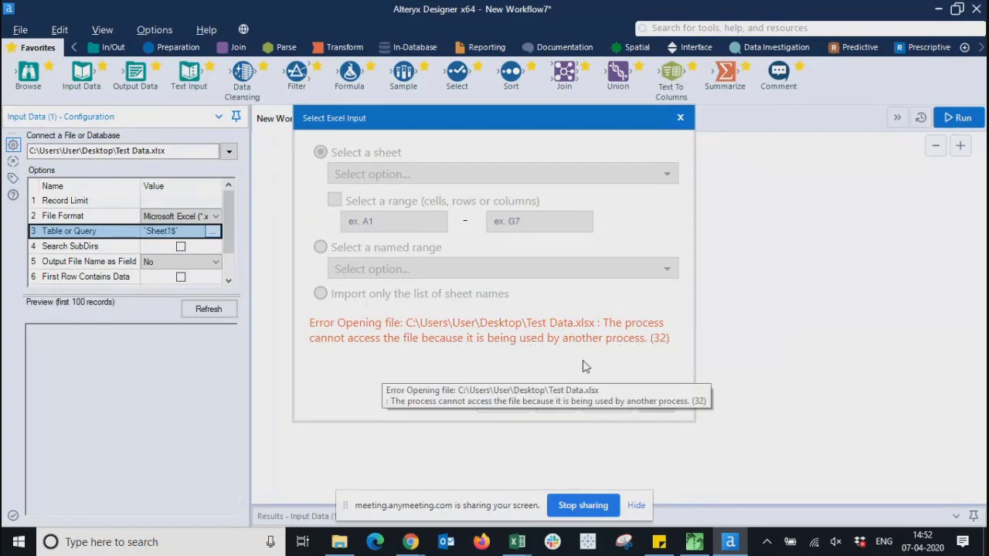
- Close Test Data.xlsx in Excel without saving, then reload and accept Sheet1
{"action": "left_click", "coordinate": [517, 542]}
{"action": "left_click", "coordinate": [461, 435]}
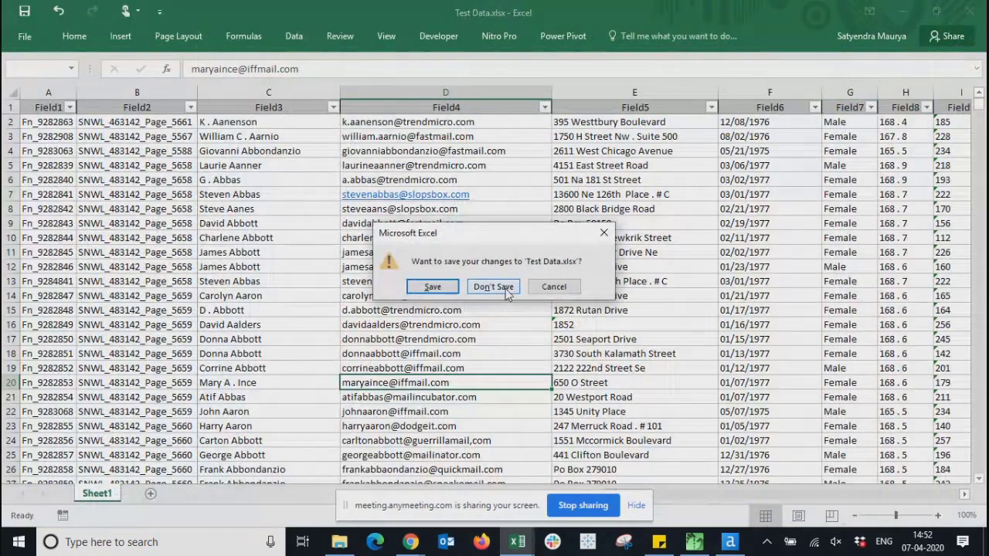
{"action": "left_click", "coordinate": [503, 286]}
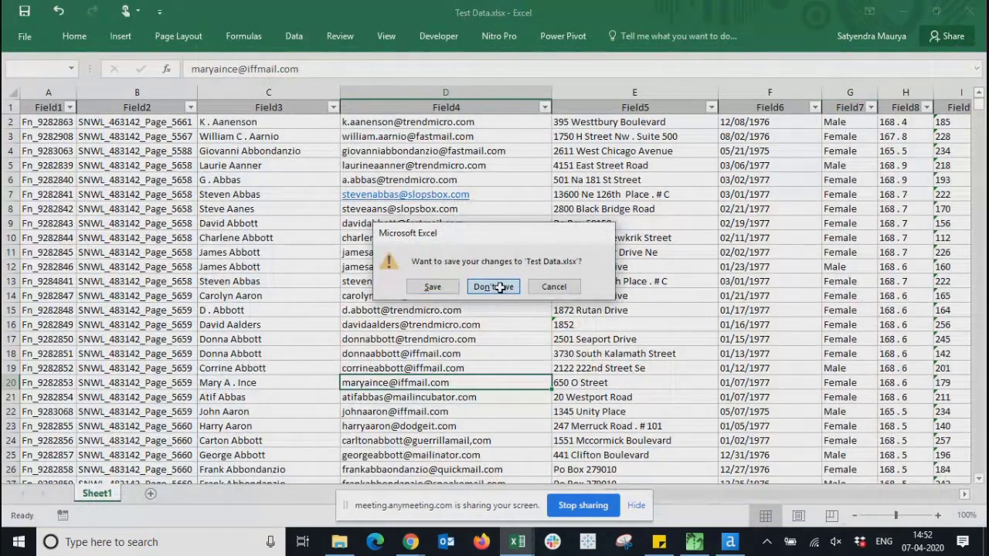
{"action": "left_click", "coordinate": [835, 133]}
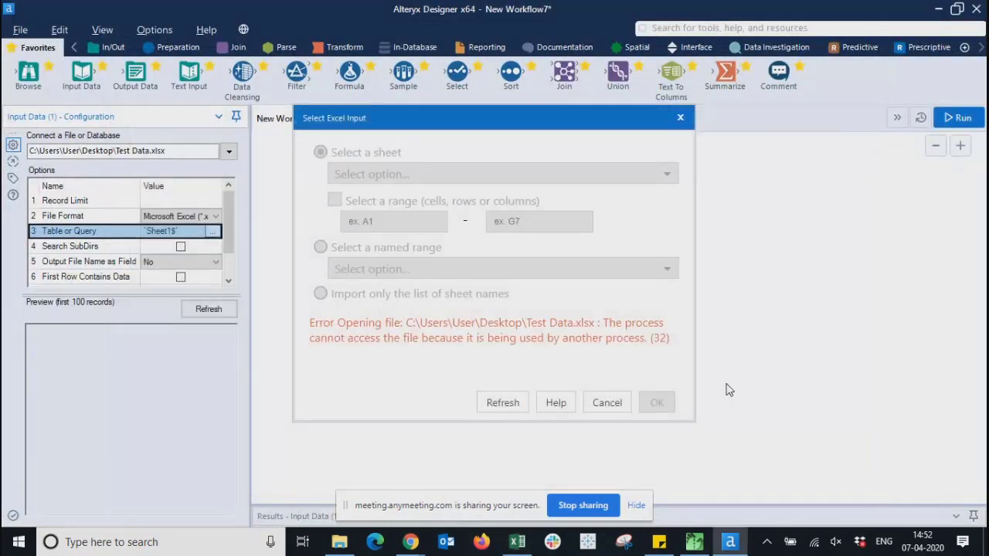
{"action": "left_click", "coordinate": [497, 410]}
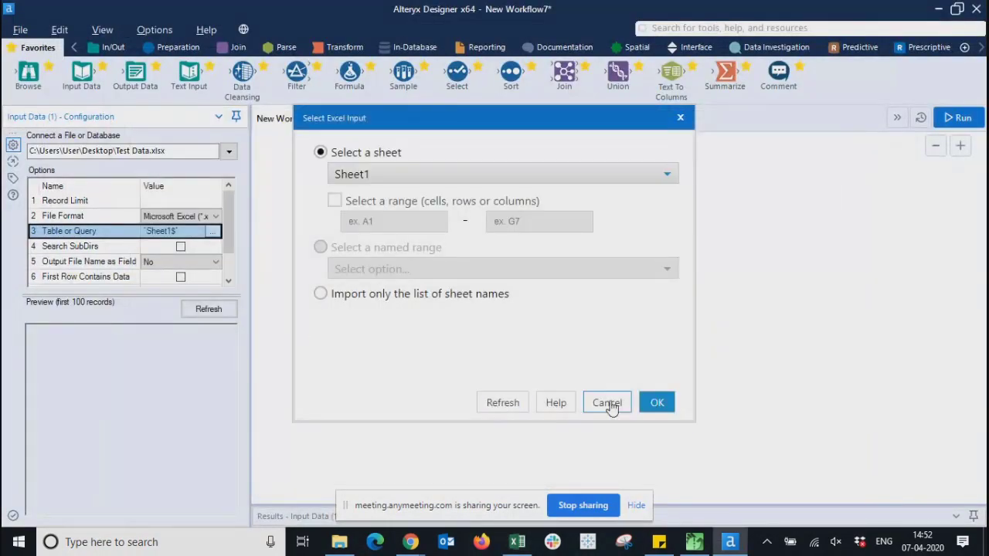
{"action": "left_click", "coordinate": [664, 407]}
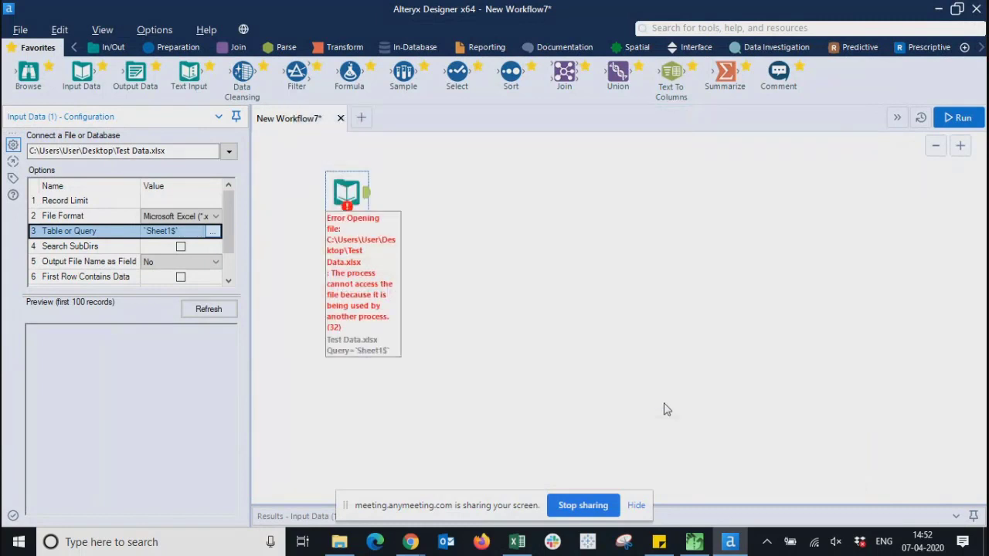
- Reselect the Input Data tool to preview Field1–Field4 and widen the settings panel
{"action": "left_click", "coordinate": [517, 258]}
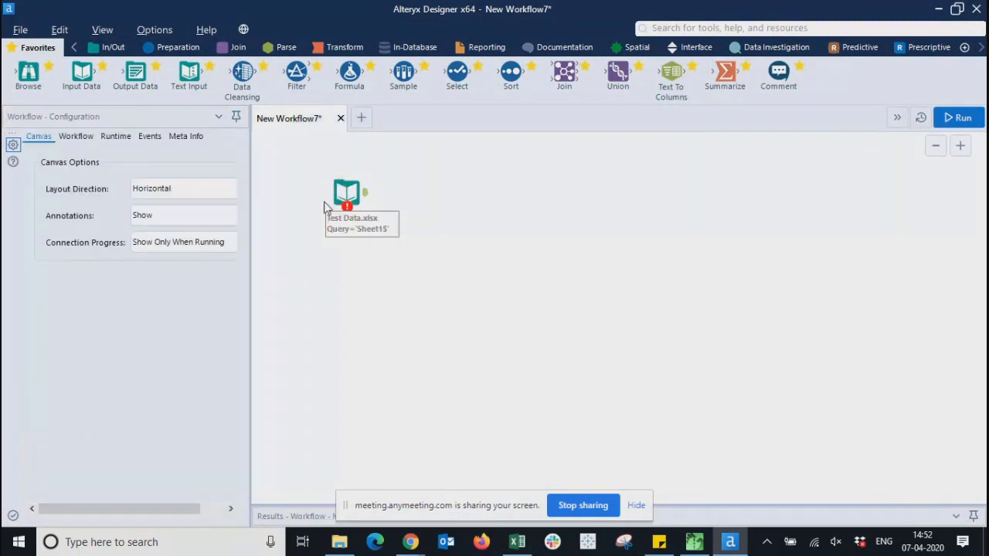
{"action": "left_click", "coordinate": [348, 191]}
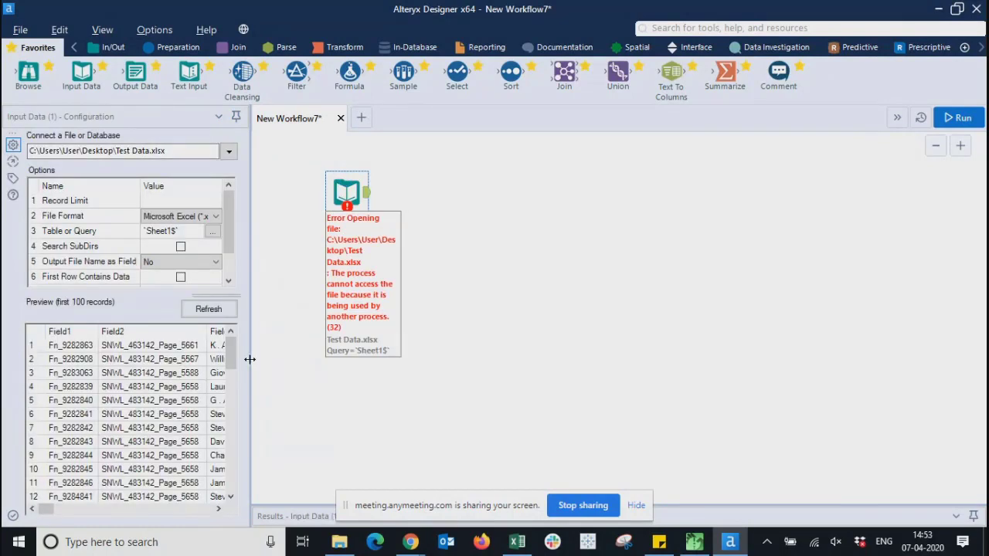
{"action": "left_click_drag", "start_coordinate": [249, 359], "coordinate": [461, 357]}
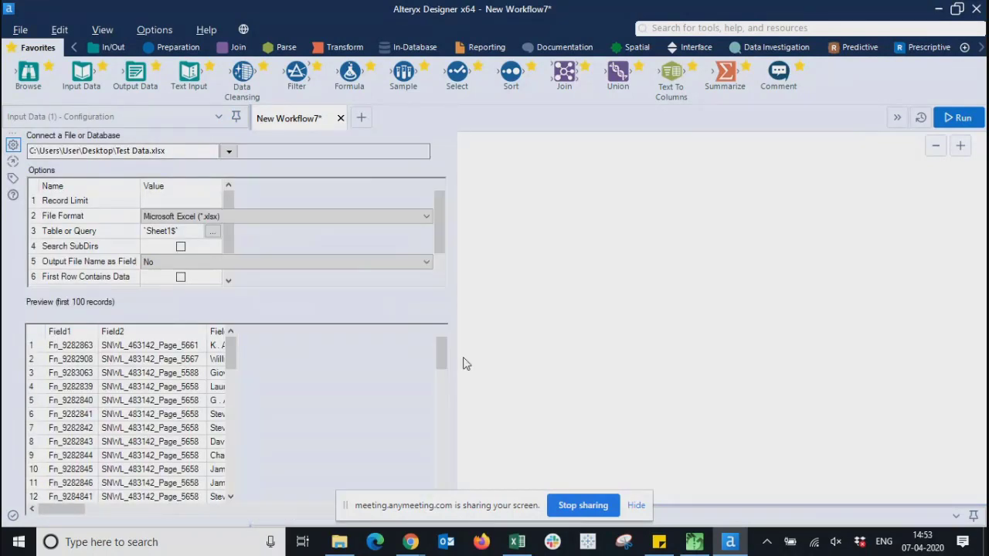
{"action": "left_click_drag", "start_coordinate": [56, 505], "coordinate": [27, 419]}
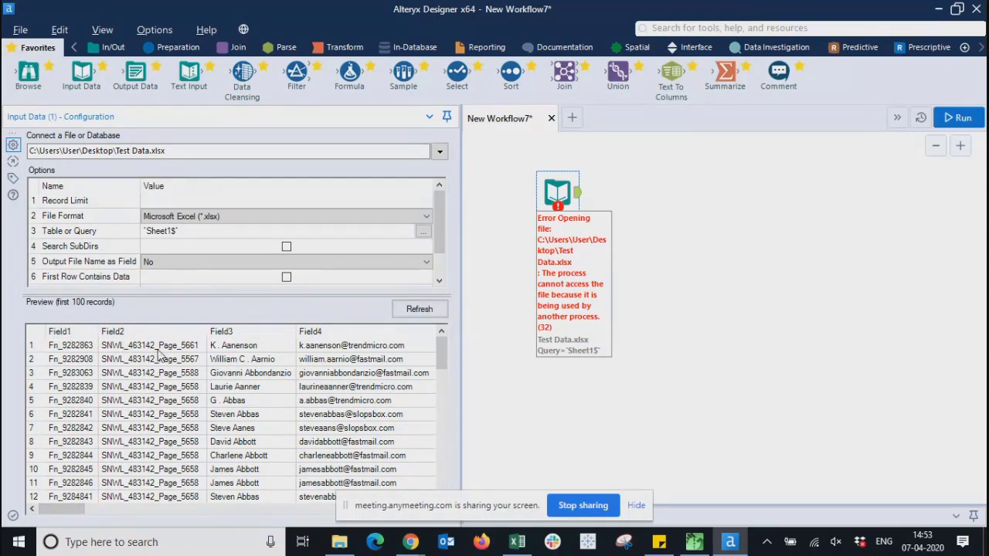
- Switch the input source to the Orders sheet of Sample - Superstore.xls via Connect a File > Files
{"action": "left_click", "coordinate": [421, 234]}
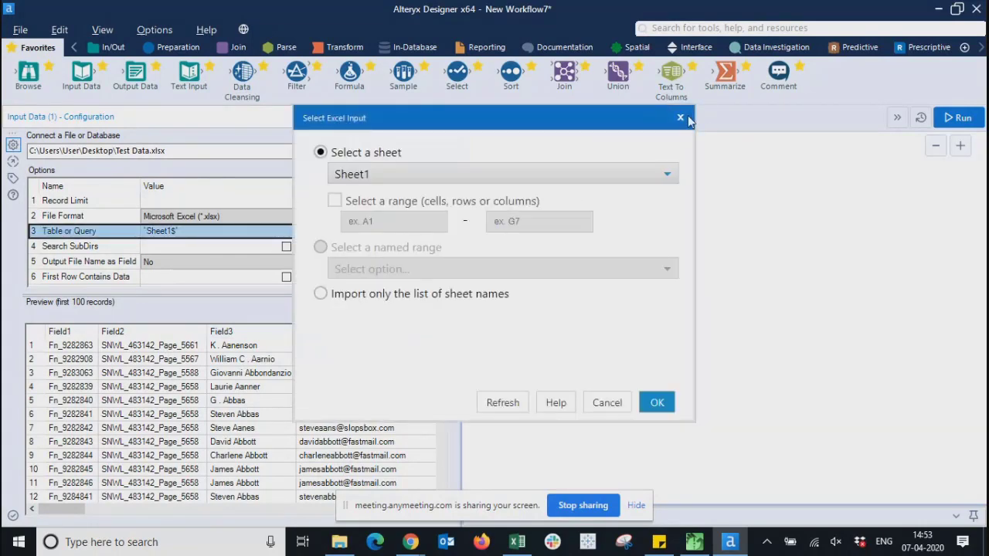
{"action": "left_click", "coordinate": [680, 119]}
{"action": "left_click", "coordinate": [439, 152]}
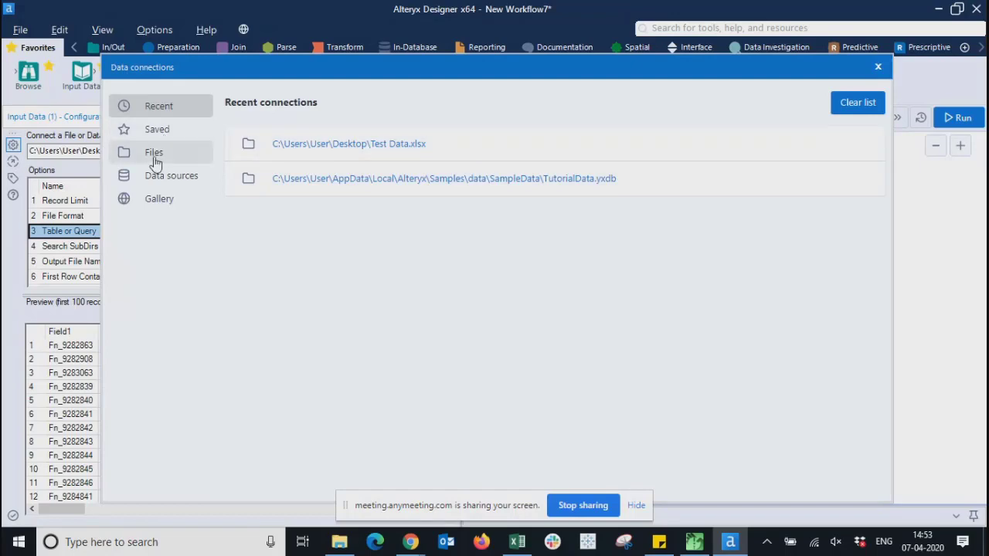
{"action": "left_click", "coordinate": [155, 161]}
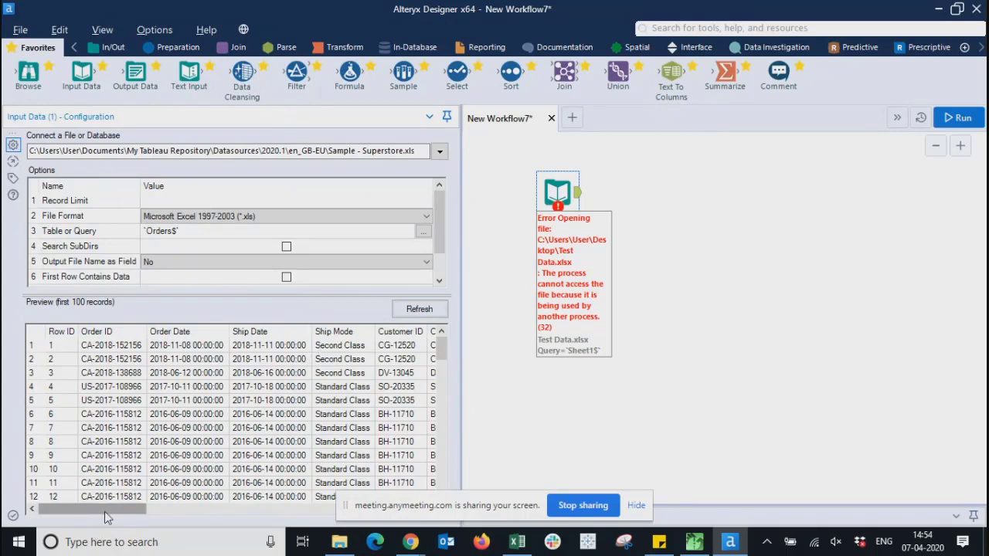
{"action": "mouse_move", "coordinate": [105, 511]}
{"action": "left_mouse_down"}
{"action": "mouse_move", "coordinate": [336, 514]}
{"action": "mouse_move", "coordinate": [108, 518]}
{"action": "left_mouse_up"}
{"action": "left_click", "coordinate": [702, 274]}
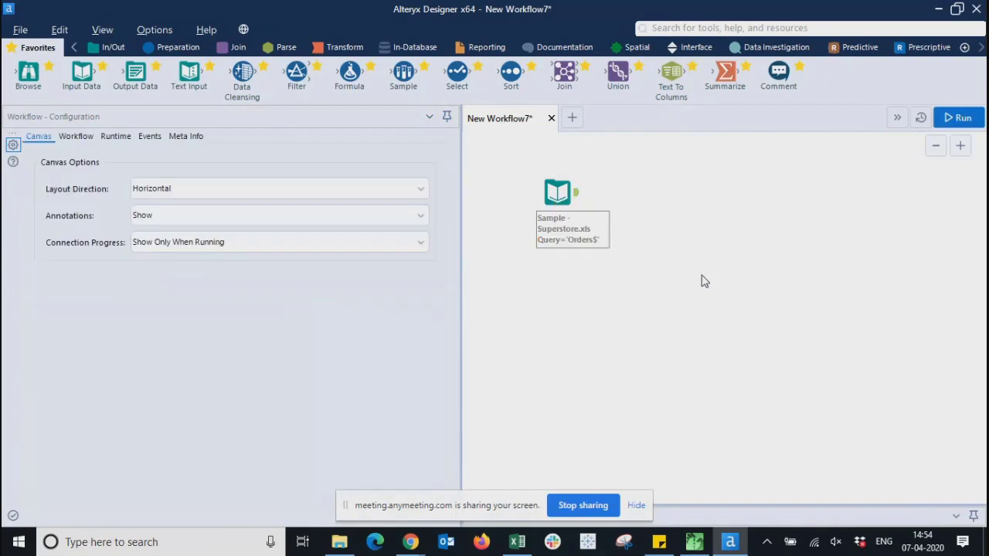
{"action": "left_click", "coordinate": [74, 138]}
{"action": "left_click", "coordinate": [40, 137]}
- Run the workflow and enlarge the Results panel to read the 9994-record run messages
{"action": "left_click", "coordinate": [960, 118]}
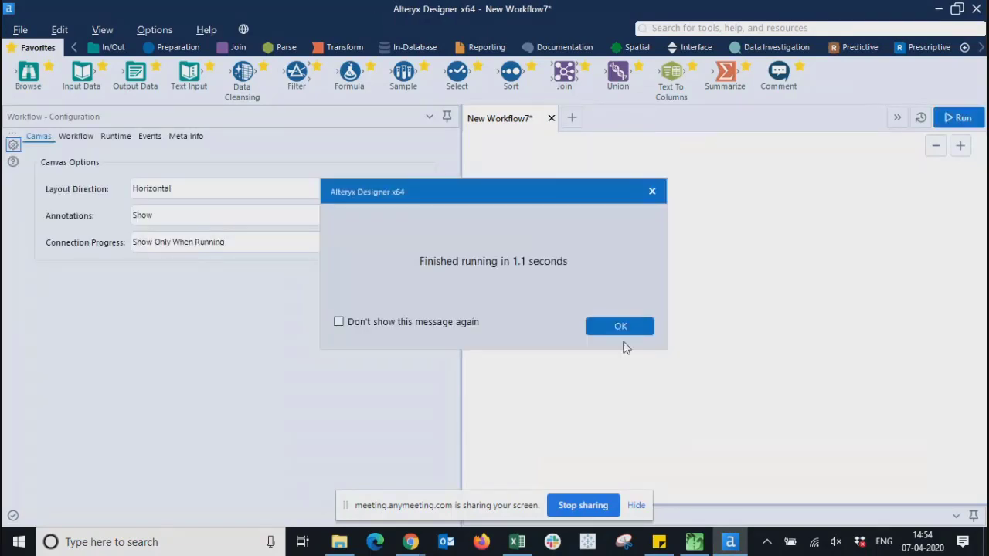
{"action": "left_click", "coordinate": [624, 326]}
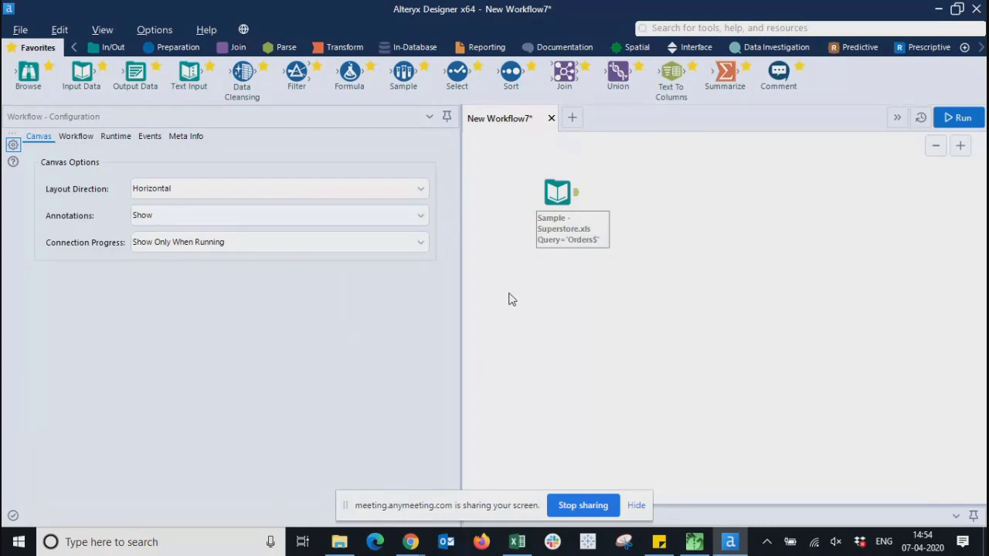
{"action": "left_click_drag", "start_coordinate": [145, 295], "coordinate": [79, 309]}
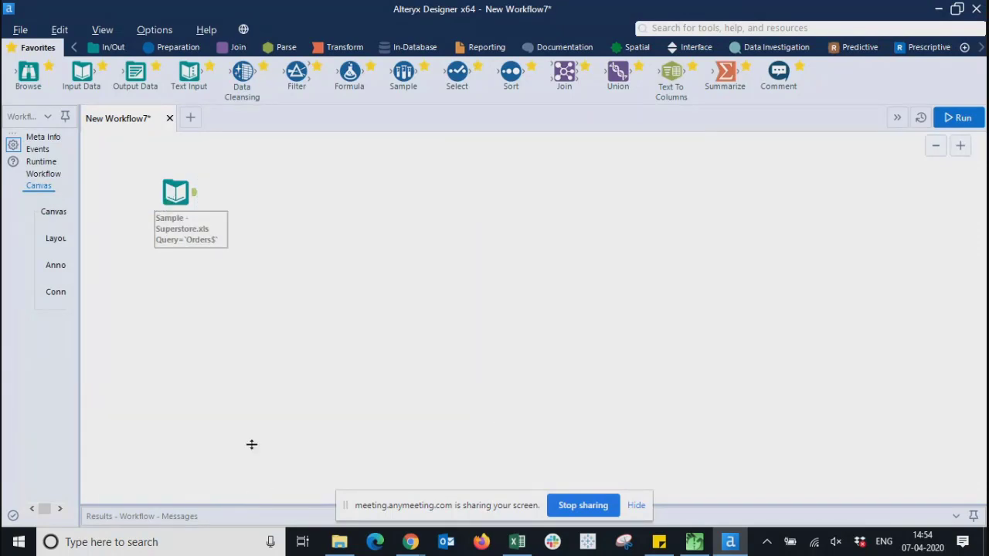
{"action": "left_click_drag", "start_coordinate": [251, 444], "coordinate": [258, 294]}
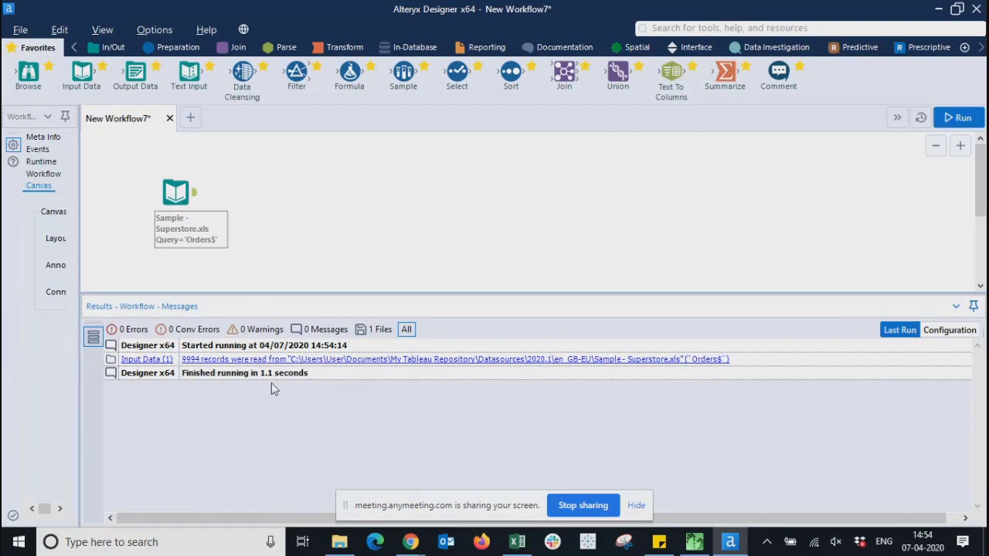
{"action": "left_click", "coordinate": [941, 331]}
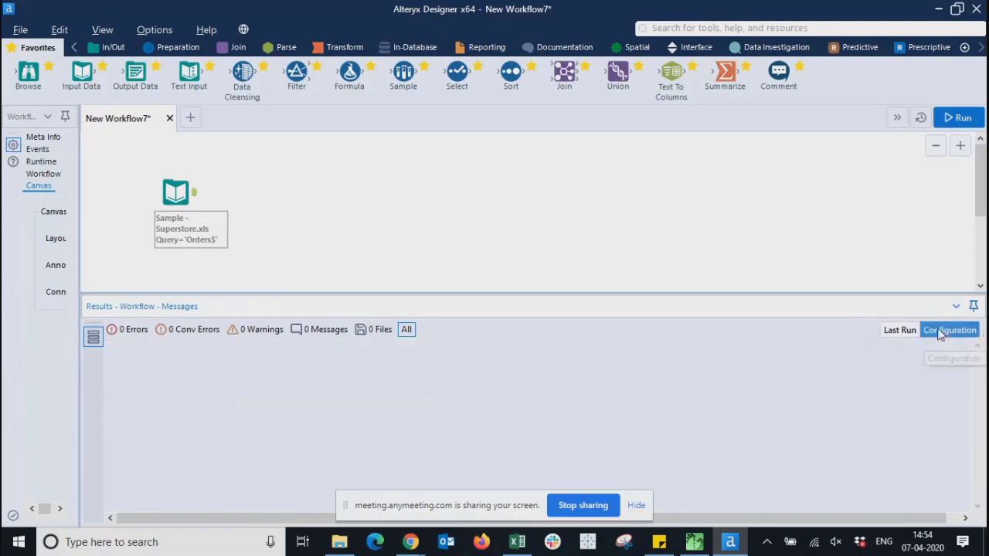
{"action": "left_click", "coordinate": [900, 331]}
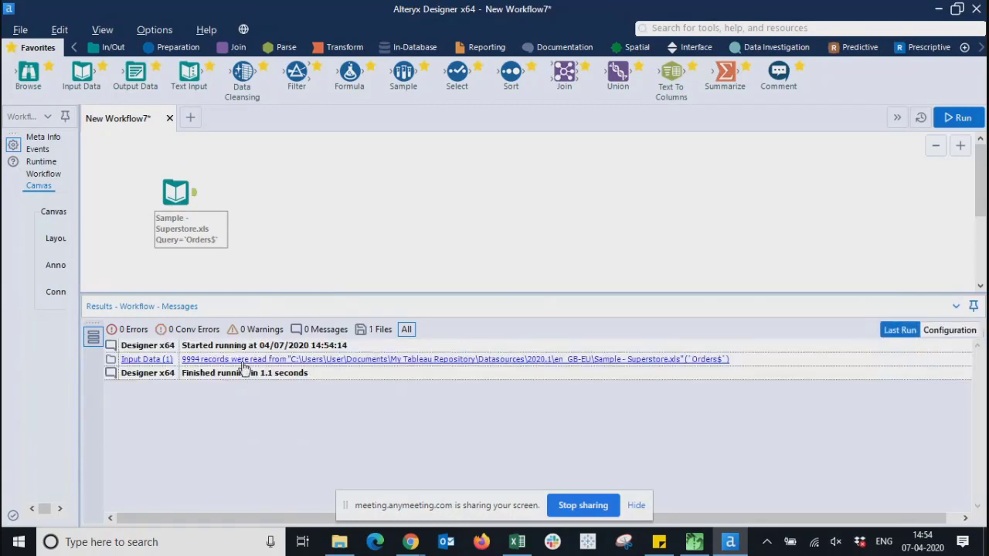
{"action": "left_click", "coordinate": [243, 363]}
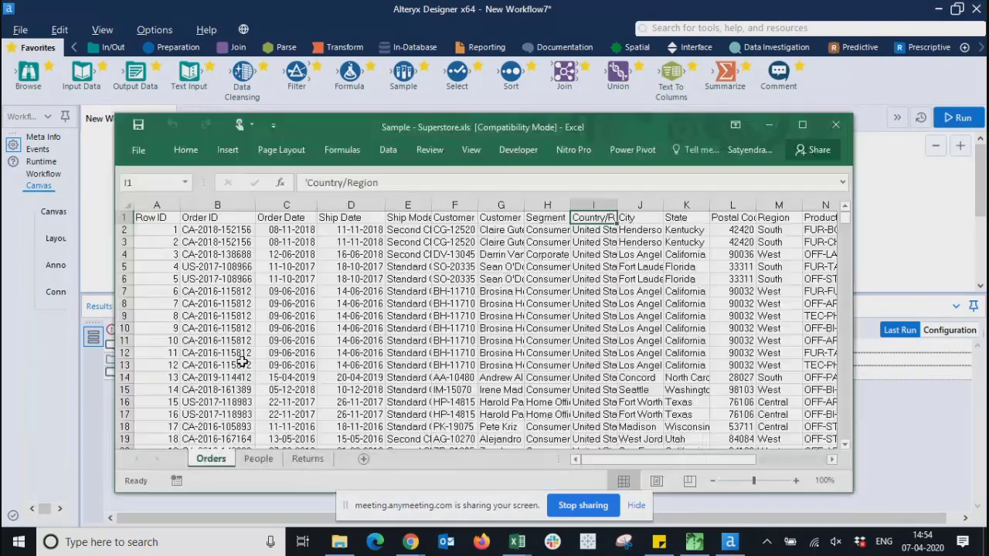
- Scroll the Superstore Orders sheet, then close the workbook and the empty Excel window
{"action": "scroll", "coordinate": [518, 391], "scroll_direction": "down", "scroll_amount": 20}
{"action": "scroll", "coordinate": [518, 392], "scroll_direction": "down", "scroll_amount": 20}
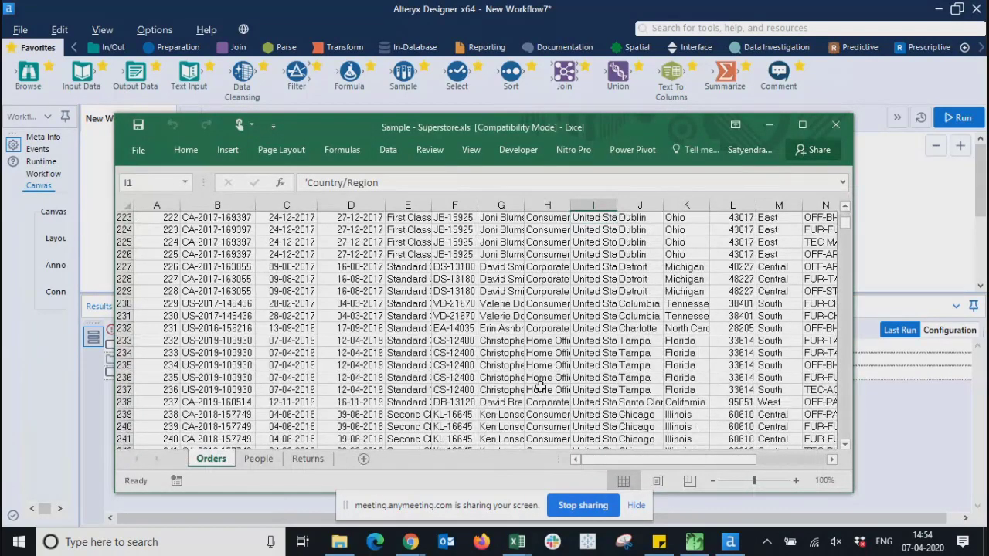
{"action": "key", "text": "ctrl+w"}
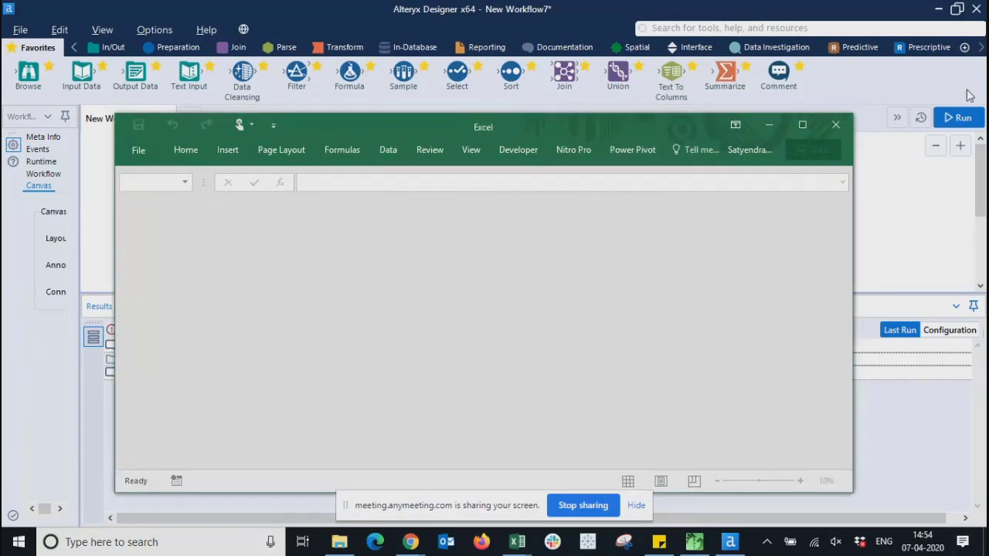
{"action": "left_click", "coordinate": [837, 126]}
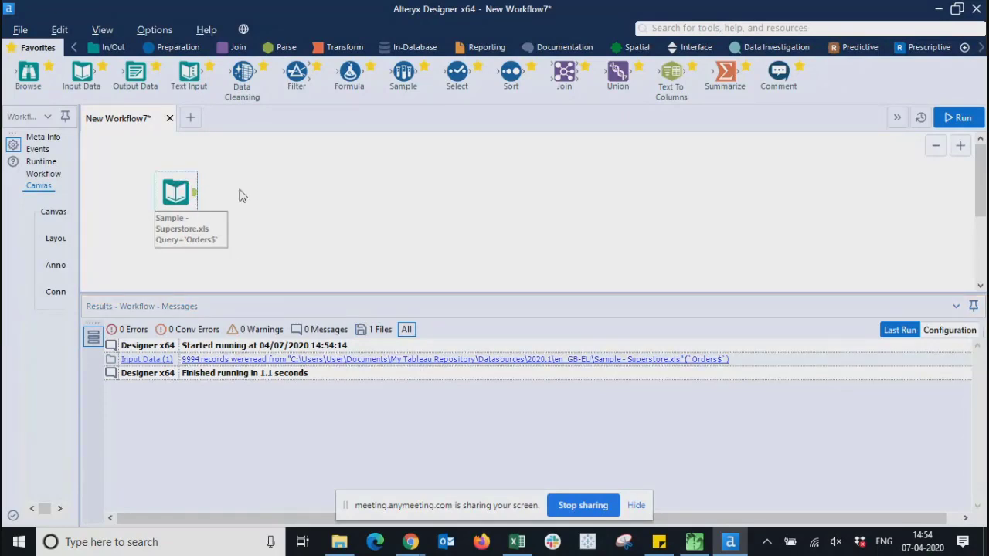
{"action": "left_click", "coordinate": [196, 201]}
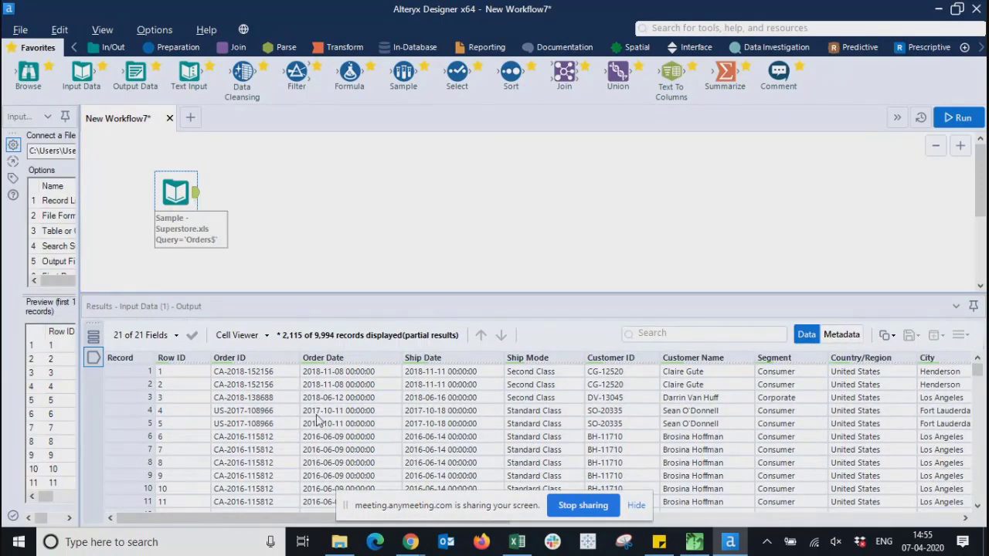
{"action": "left_click_drag", "start_coordinate": [282, 522], "coordinate": [289, 456]}
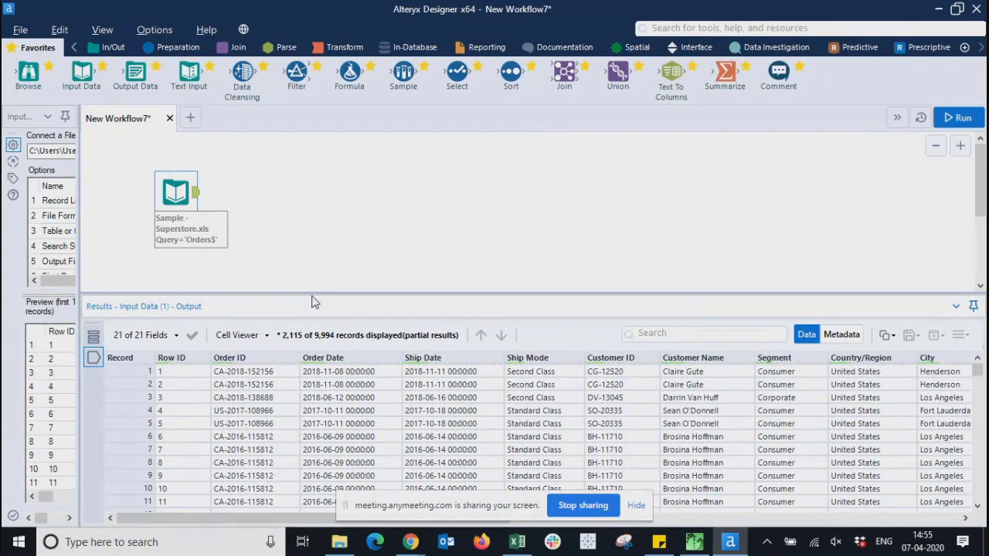
{"action": "left_click", "coordinate": [283, 205]}
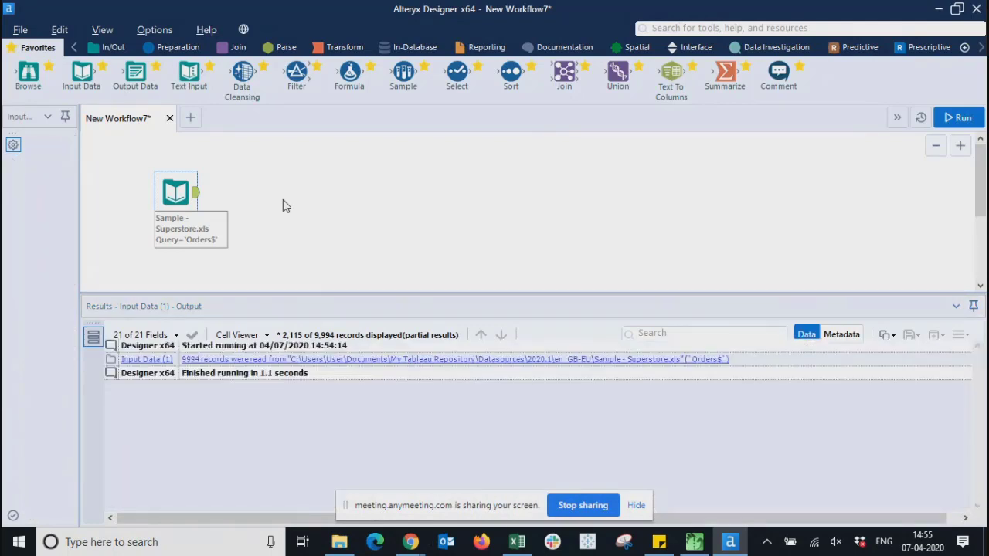
{"action": "left_click_drag", "start_coordinate": [137, 168], "coordinate": [289, 273]}
{"action": "left_click", "coordinate": [561, 249]}
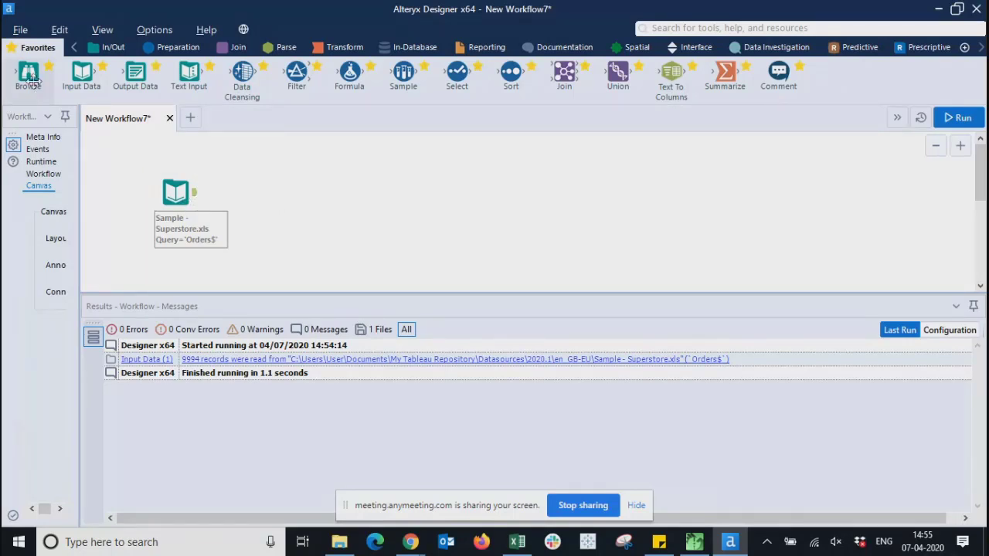
- Connect a Browse tool after the Superstore input and run the workflow (9994 records)
{"action": "left_click_drag", "start_coordinate": [27, 73], "coordinate": [265, 186]}
{"action": "left_click_drag", "start_coordinate": [311, 190], "coordinate": [281, 191]}
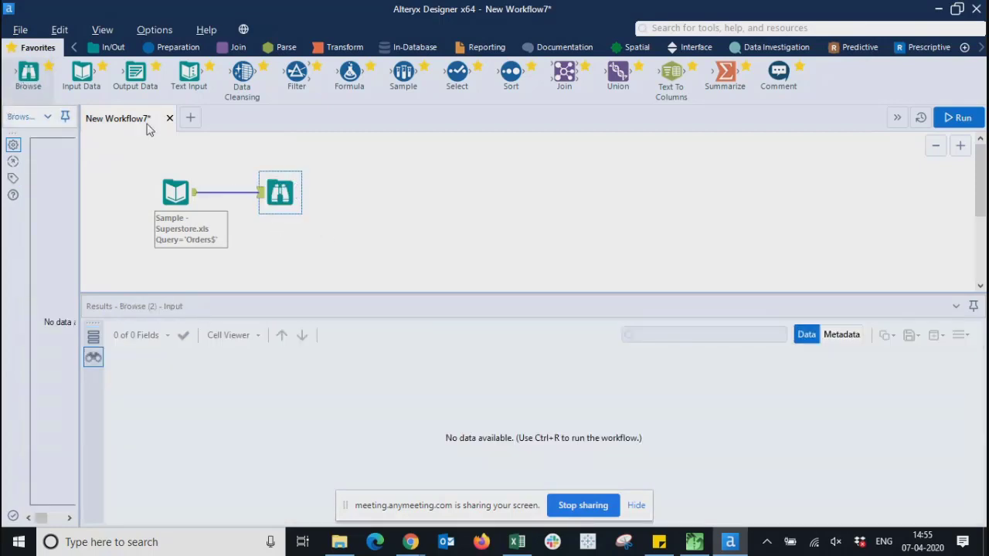
{"action": "left_click", "coordinate": [961, 119]}
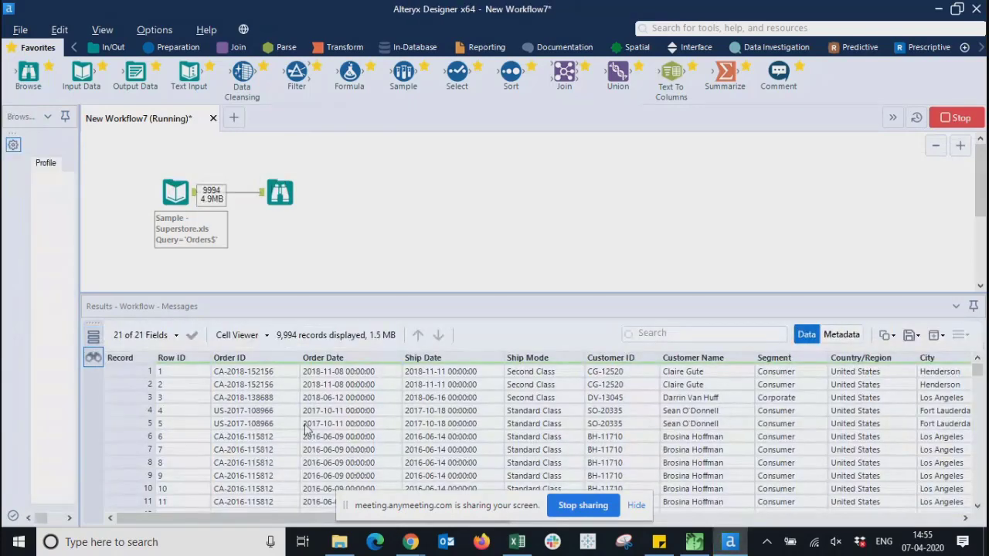
{"action": "left_click", "coordinate": [646, 328]}
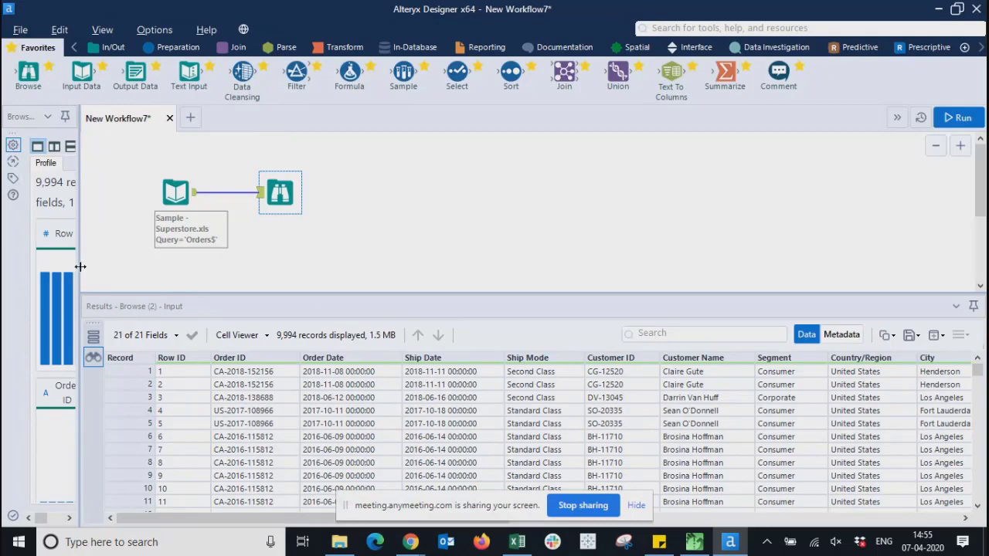
- Widen the configuration panel and inspect the Browse and input tools' settings
{"action": "left_click_drag", "start_coordinate": [78, 266], "coordinate": [296, 268]}
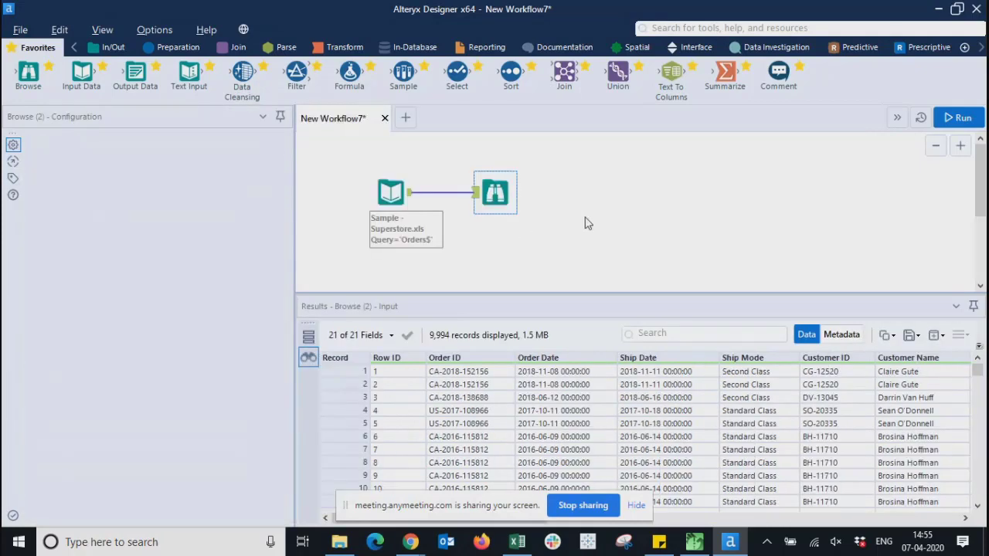
{"action": "left_click", "coordinate": [585, 221]}
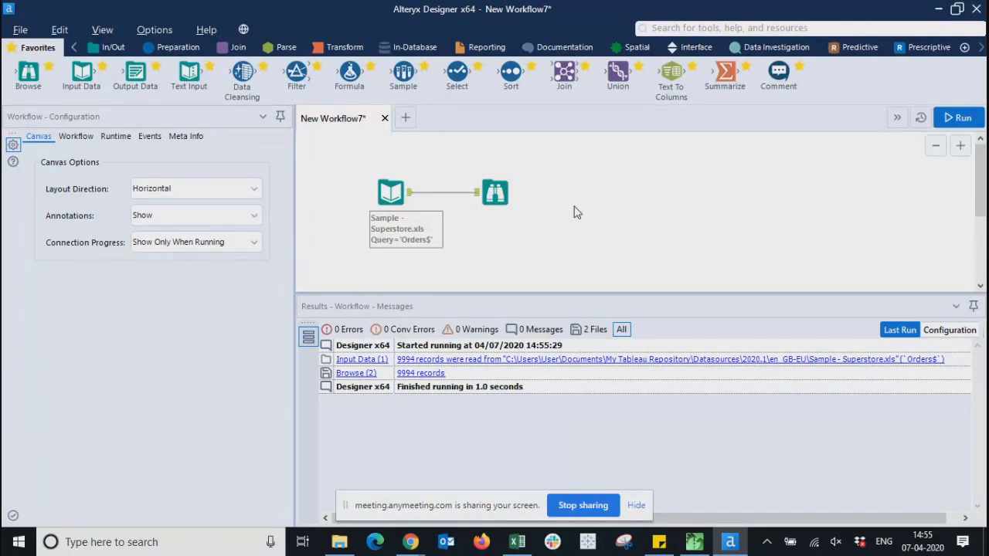
{"action": "left_click", "coordinate": [495, 193]}
{"action": "left_click", "coordinate": [589, 214]}
{"action": "left_click", "coordinate": [502, 195]}
{"action": "left_click", "coordinate": [629, 223]}
{"action": "left_click", "coordinate": [411, 198]}
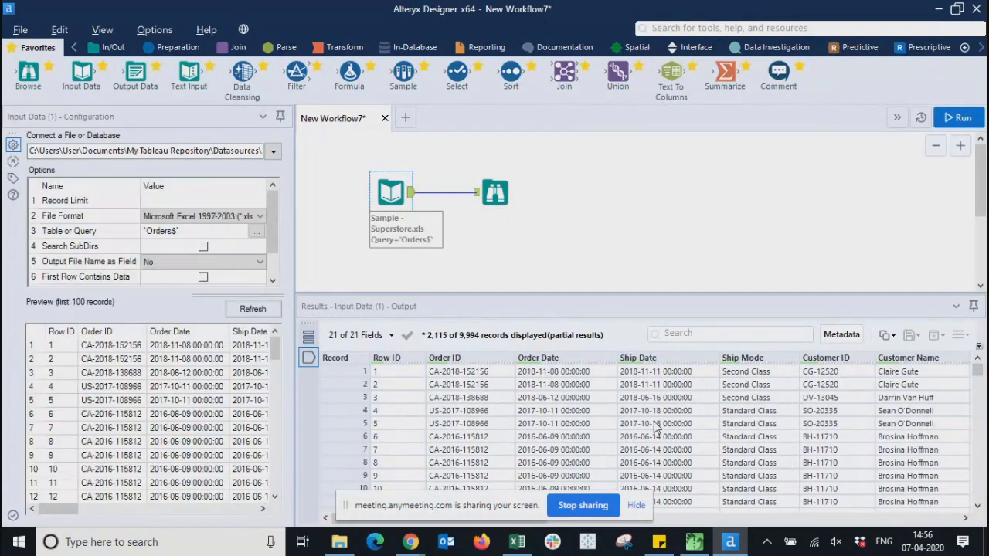
{"action": "left_click", "coordinate": [592, 225]}
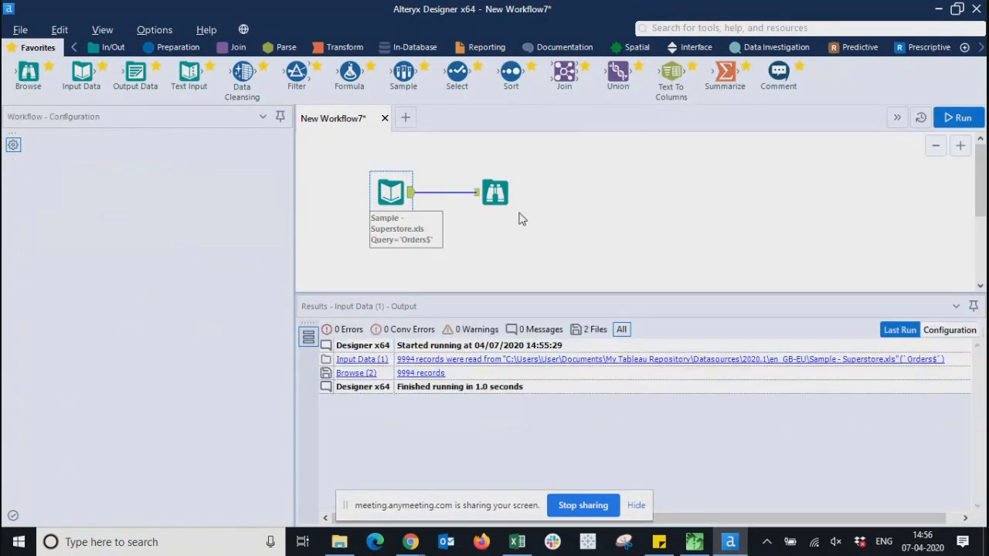
{"action": "left_click", "coordinate": [499, 194]}
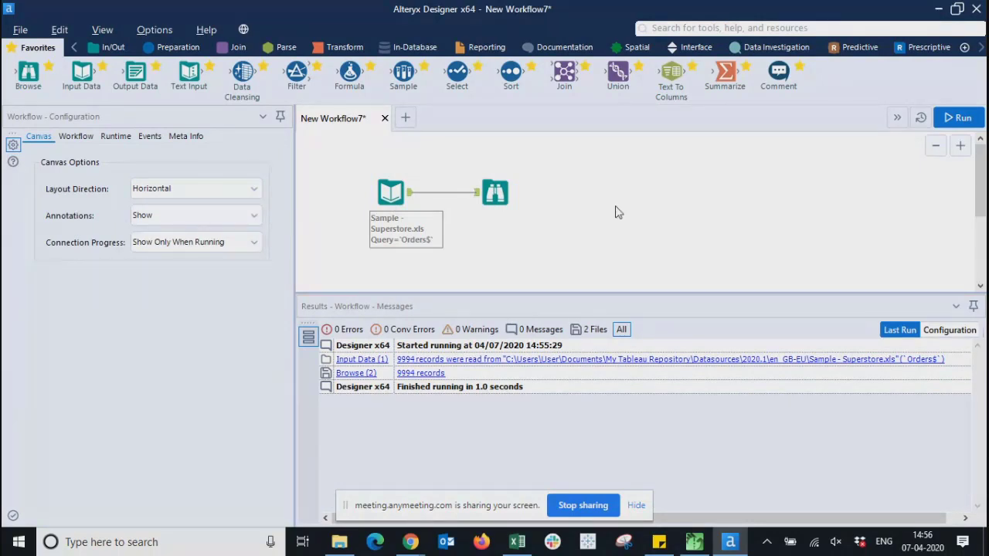
- Add a Sort tool after the Superstore input, sorting by City in Ascending order
{"action": "left_click_drag", "start_coordinate": [510, 73], "coordinate": [487, 235]}
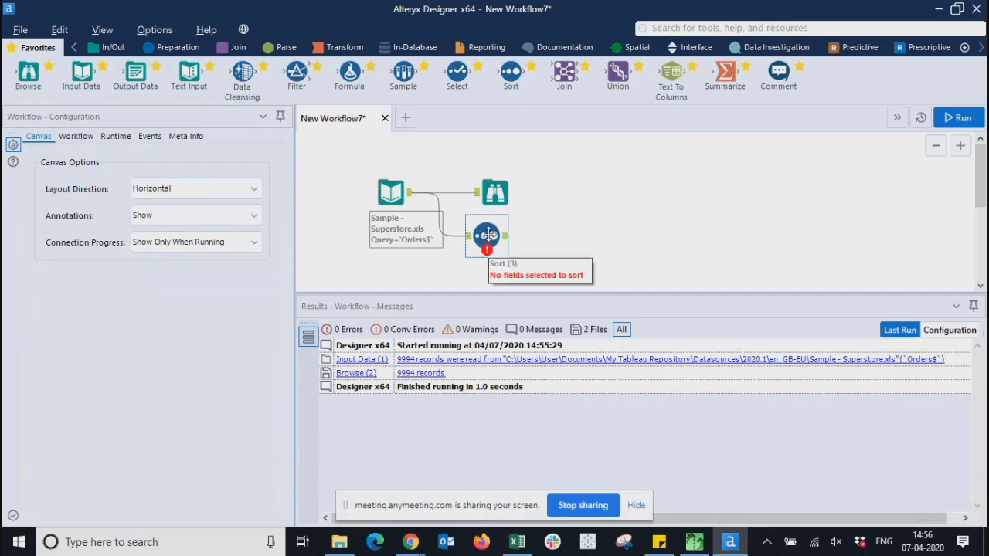
{"action": "left_click", "coordinate": [487, 236]}
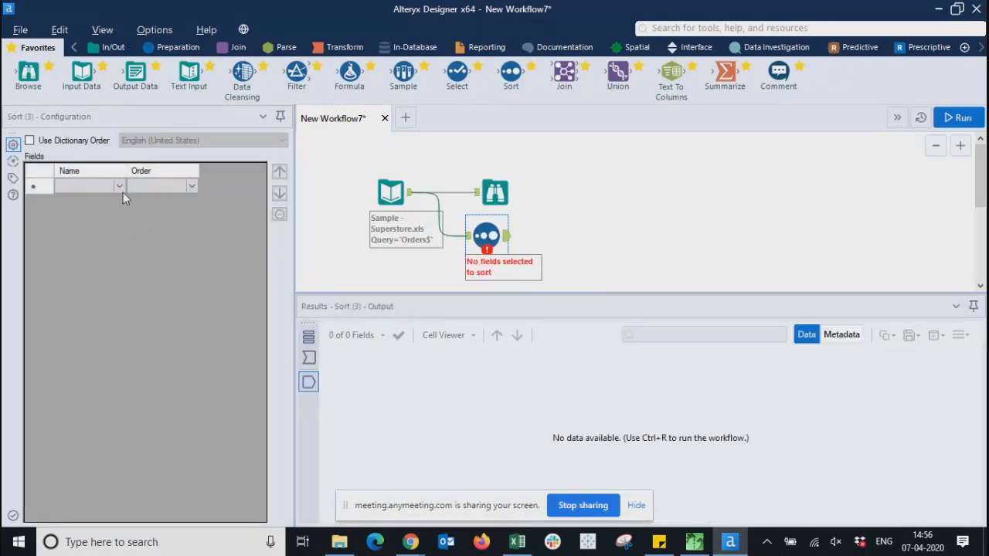
{"action": "left_click", "coordinate": [120, 187]}
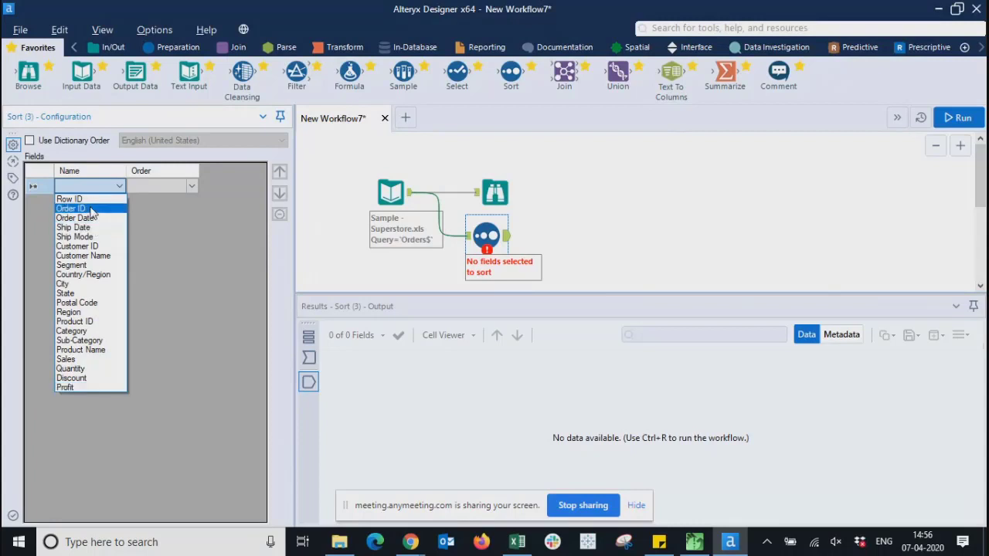
{"action": "left_click", "coordinate": [85, 208]}
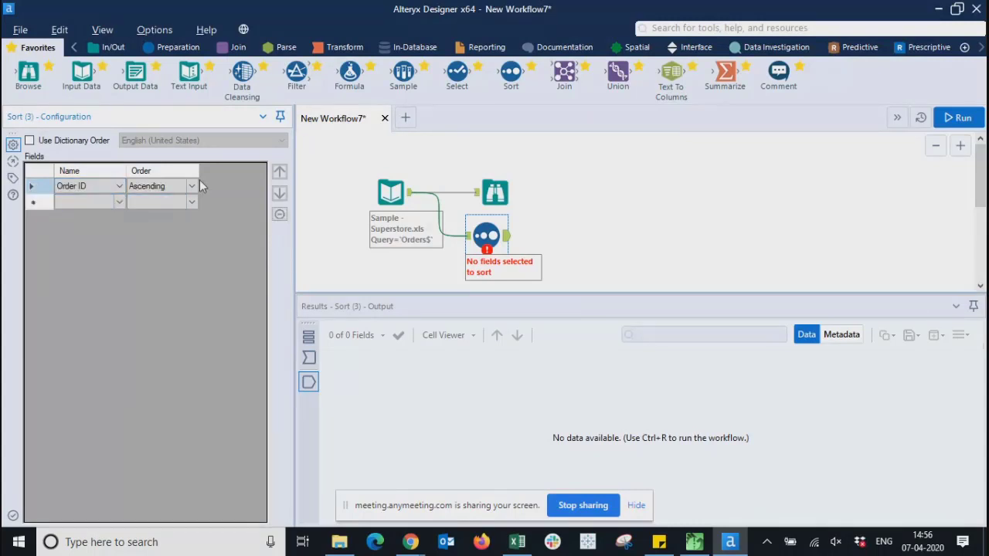
{"action": "left_click", "coordinate": [132, 187]}
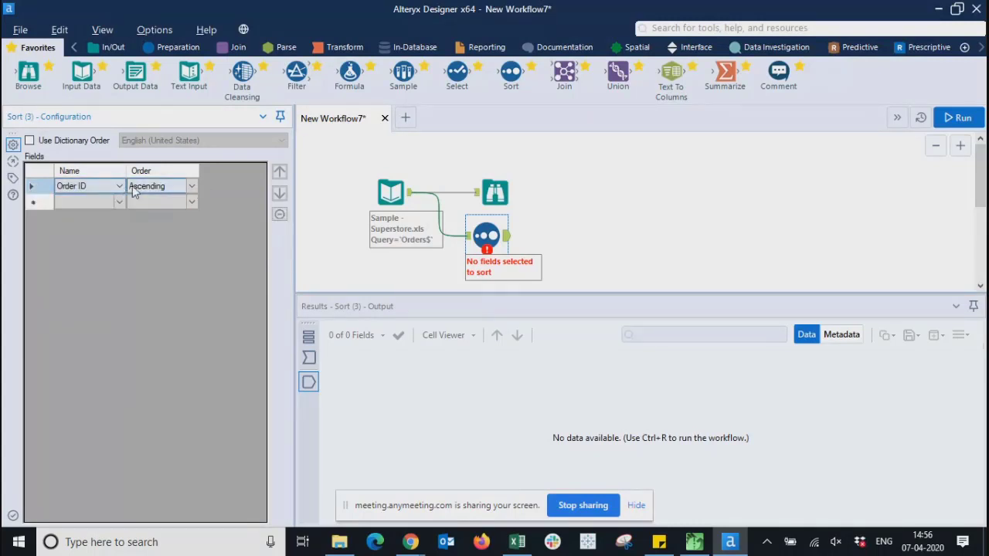
{"action": "left_click", "coordinate": [116, 186]}
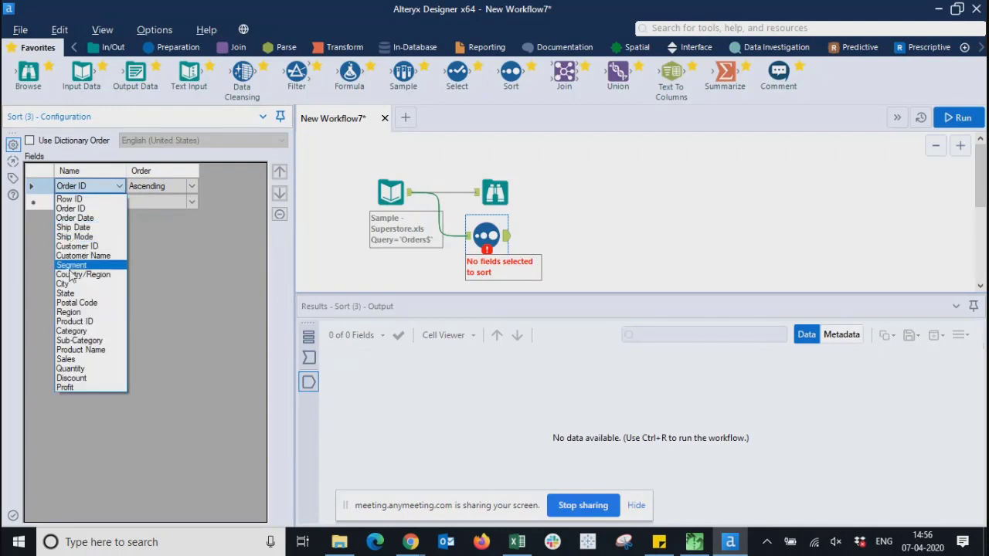
{"action": "left_click", "coordinate": [70, 283]}
{"action": "left_click", "coordinate": [190, 189]}
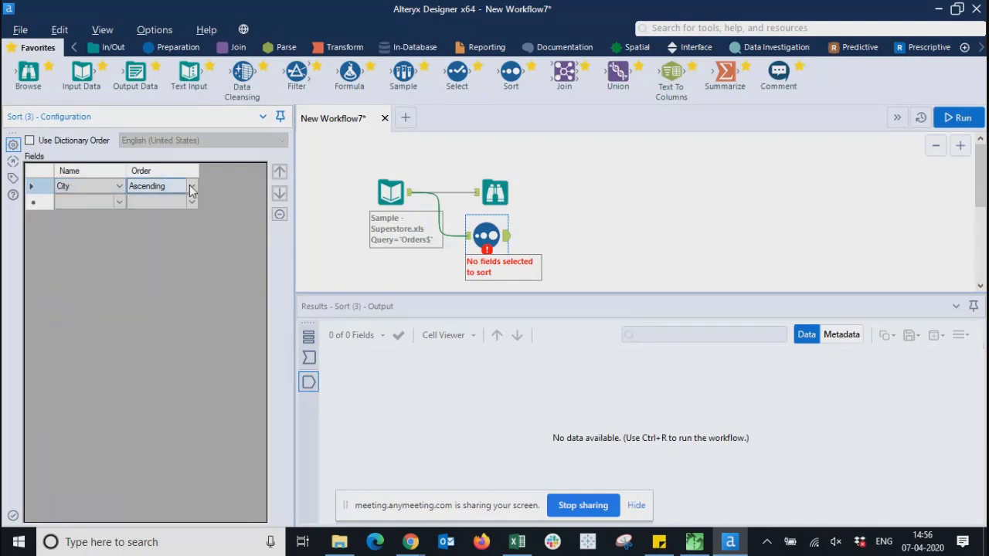
{"action": "left_click", "coordinate": [191, 189]}
{"action": "left_click", "coordinate": [471, 243]}
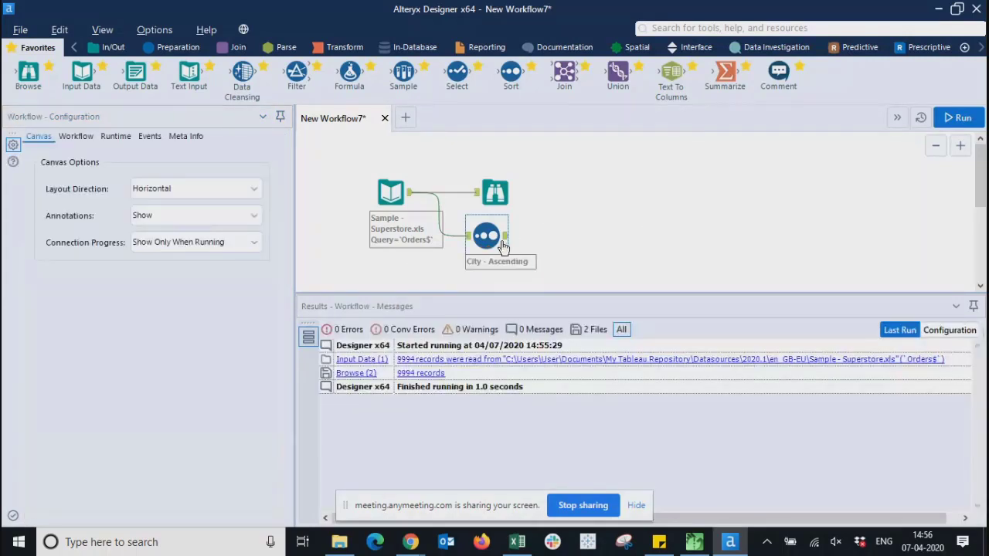
- Apply the City ascending sort and run the workflow
{"action": "left_click", "coordinate": [503, 234]}
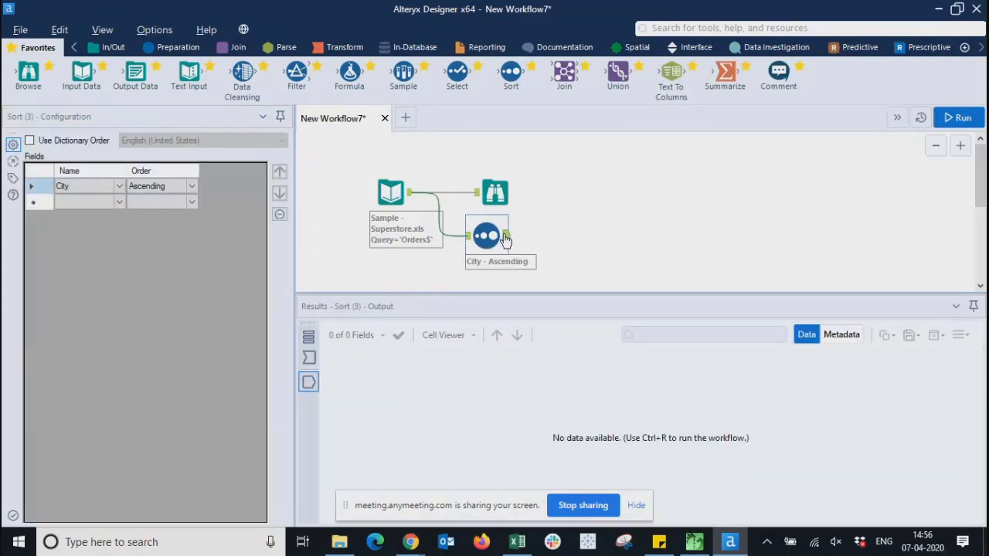
{"action": "left_click", "coordinate": [960, 117]}
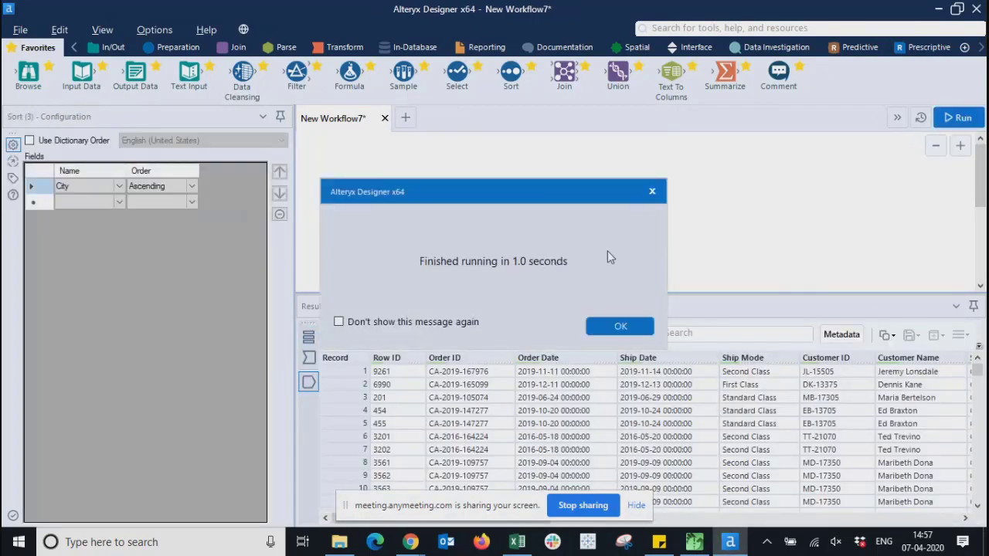
{"action": "left_click", "coordinate": [620, 326]}
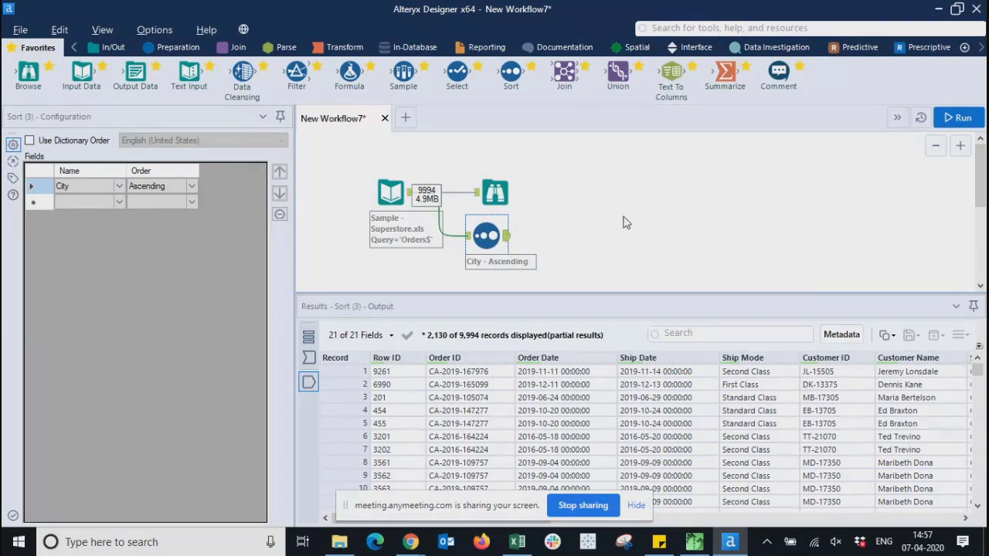
- Delete the original Browse tool and check the Sort tool's sorted output
{"action": "left_click", "coordinate": [495, 196]}
{"action": "key", "text": "Delete"}
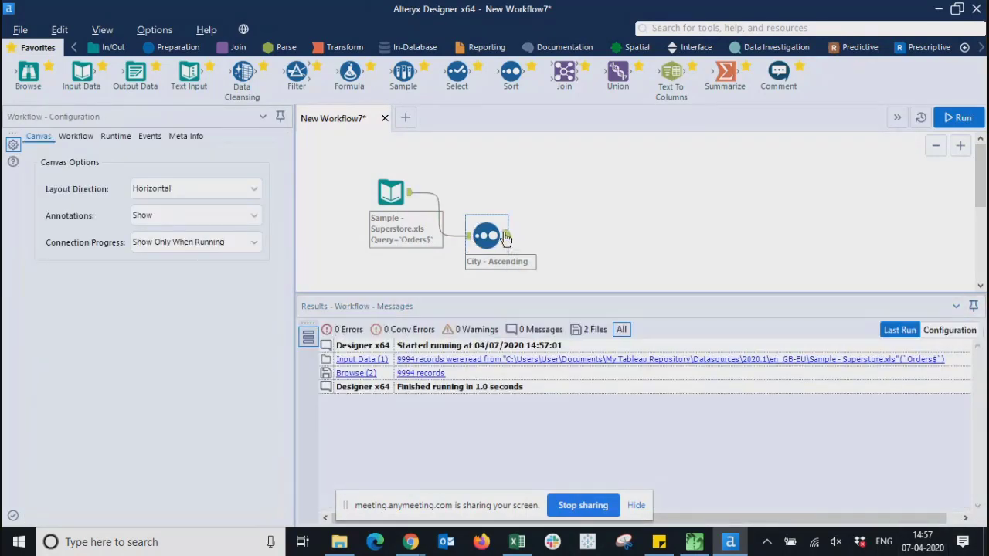
{"action": "left_click", "coordinate": [503, 236]}
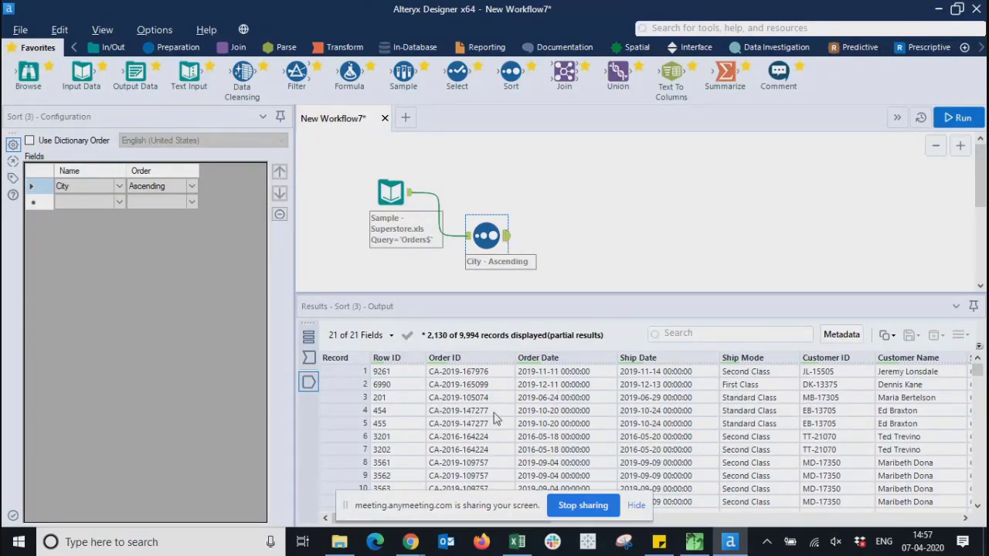
{"action": "left_click", "coordinate": [674, 207]}
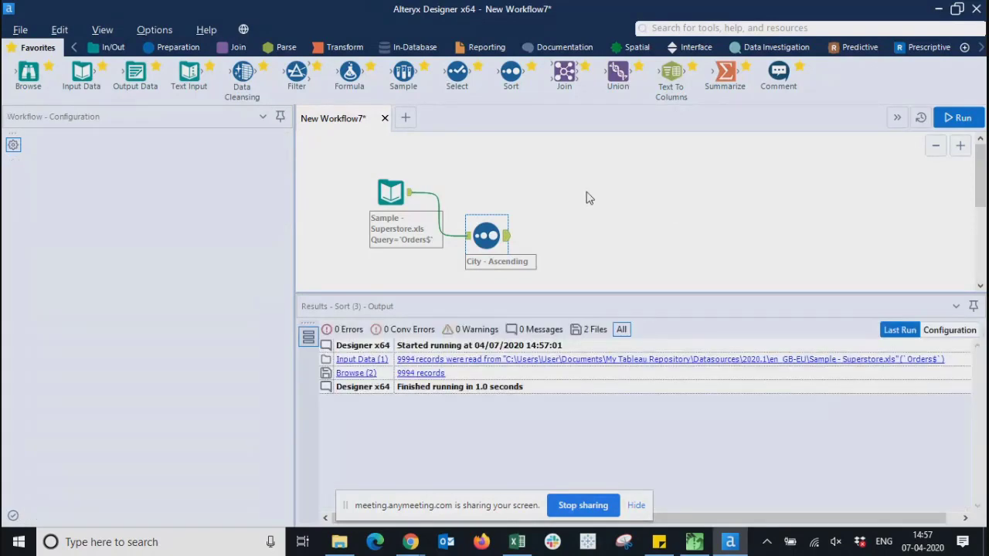
- Add a Browse tool after the City-ascending Sort, run, and view the 9,994 sorted records
{"action": "left_click_drag", "start_coordinate": [28, 77], "coordinate": [599, 229]}
{"action": "left_click", "coordinate": [959, 118]}
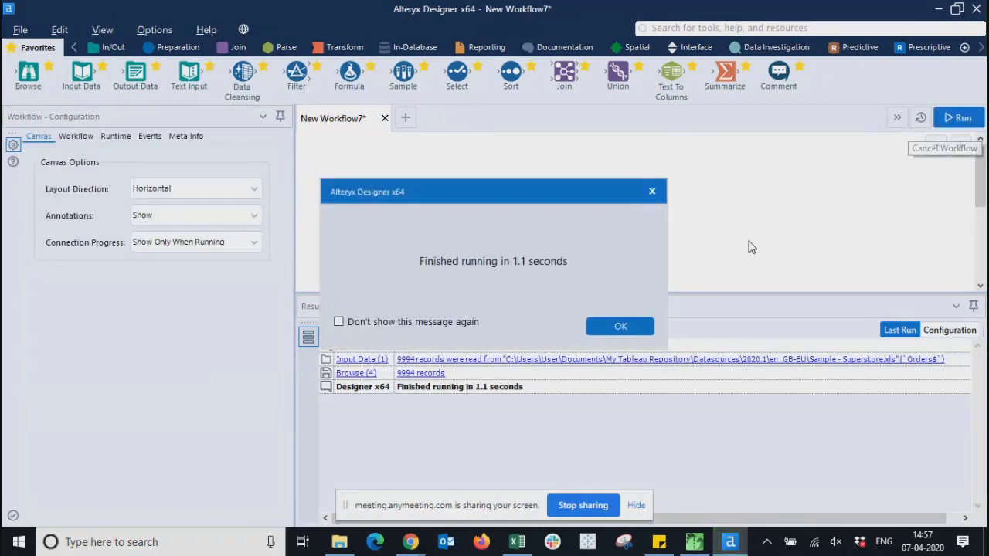
{"action": "left_click", "coordinate": [616, 328]}
{"action": "left_click", "coordinate": [603, 228]}
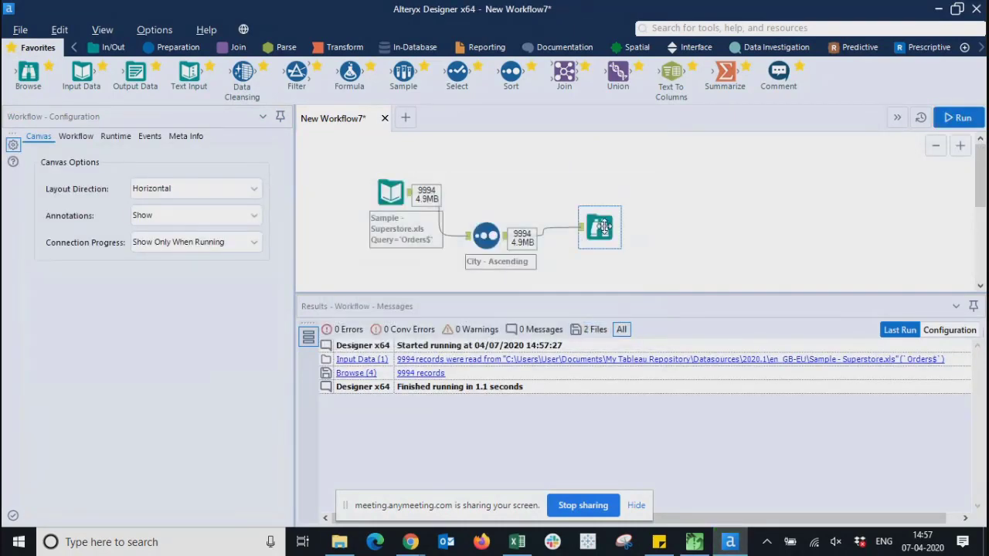
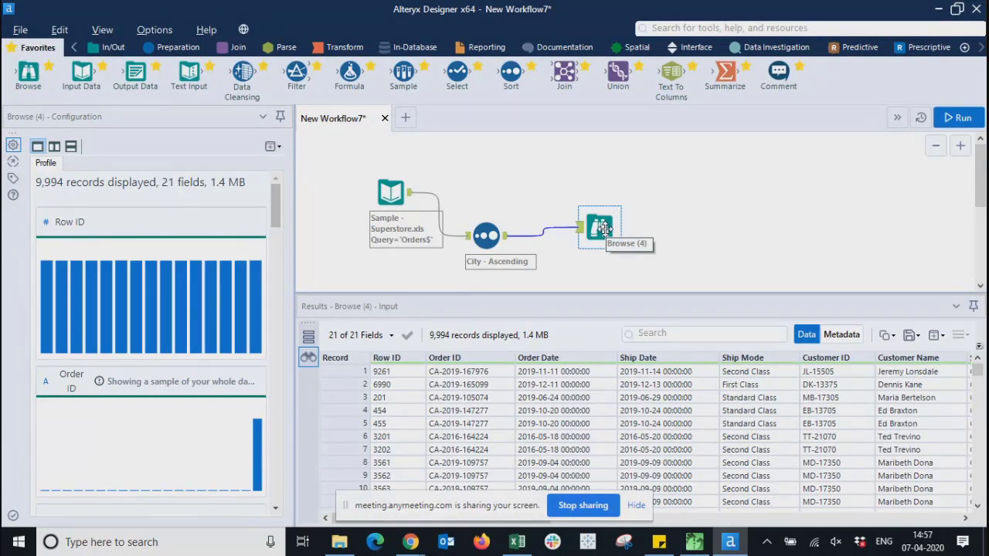
- Shift the Browse and Superstore input tools, then drop a new Input Data tool above them
{"action": "left_click", "coordinate": [672, 213]}
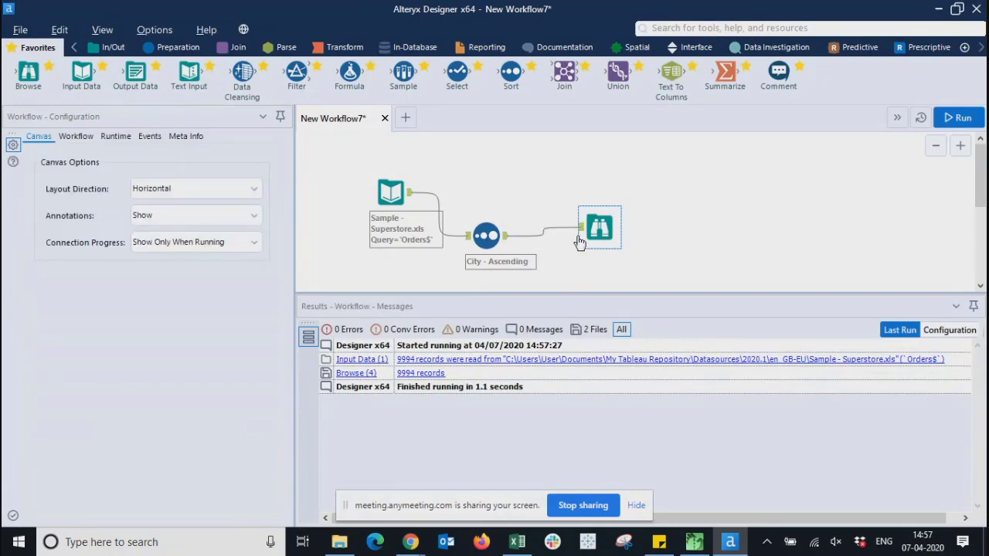
{"action": "left_click_drag", "start_coordinate": [600, 228], "coordinate": [608, 262]}
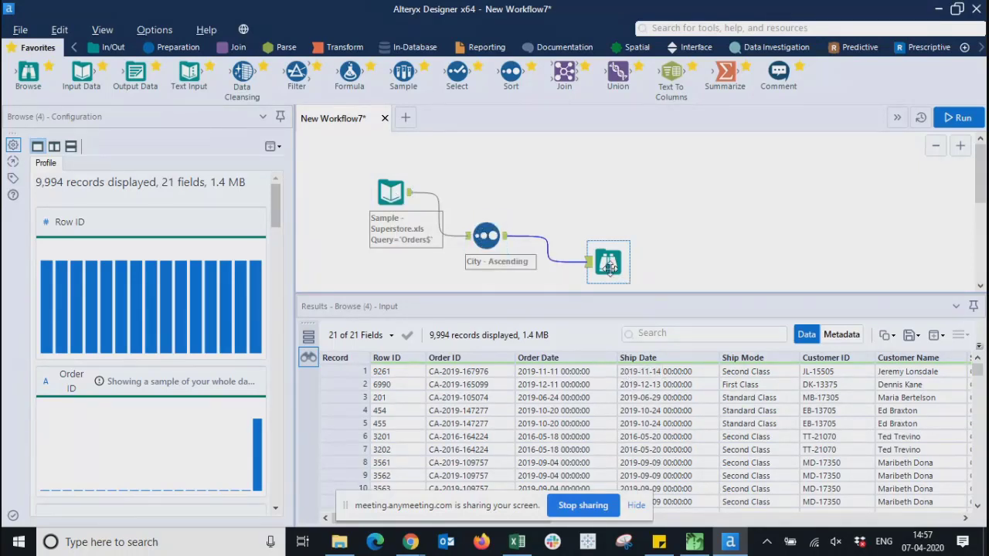
{"action": "left_click", "coordinate": [763, 262]}
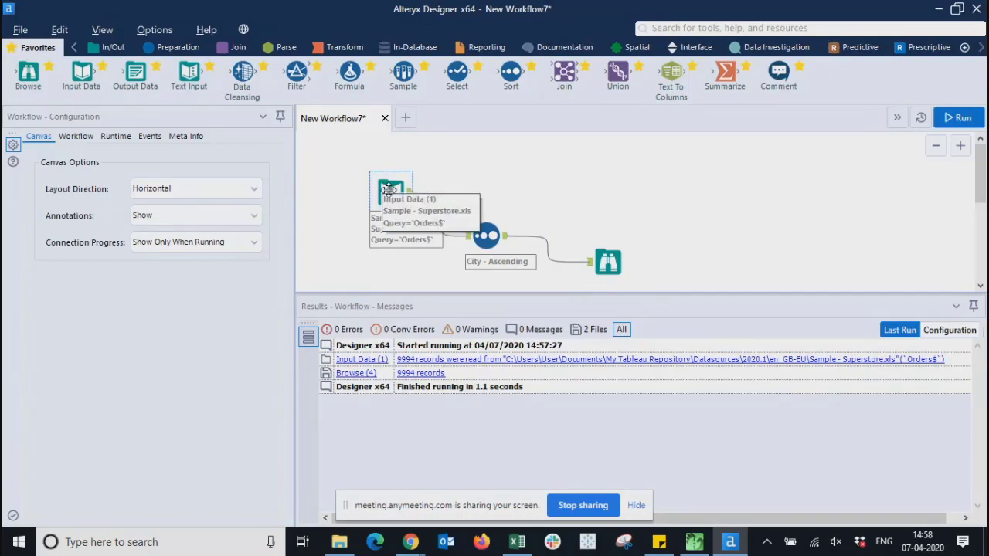
{"action": "left_click_drag", "start_coordinate": [389, 189], "coordinate": [346, 209]}
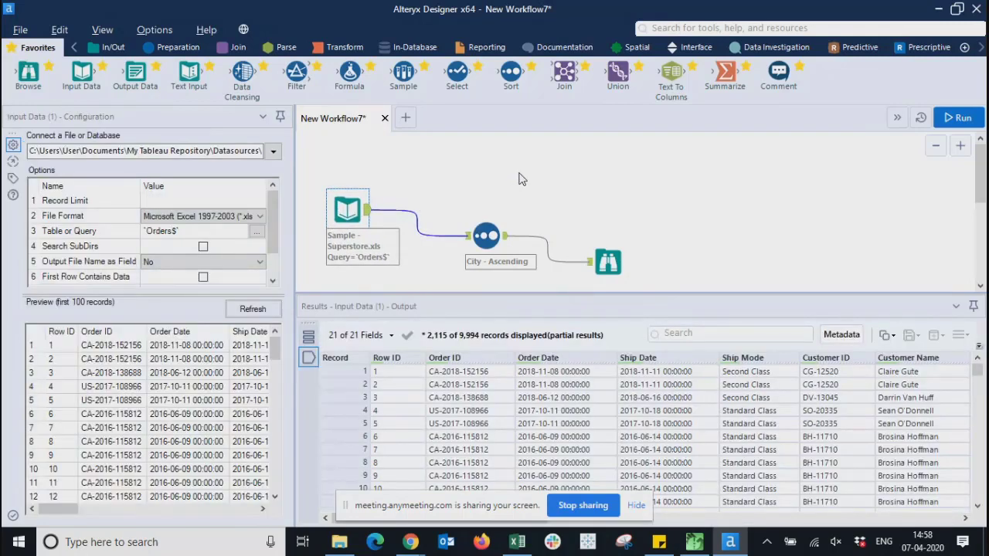
{"action": "left_click", "coordinate": [519, 179]}
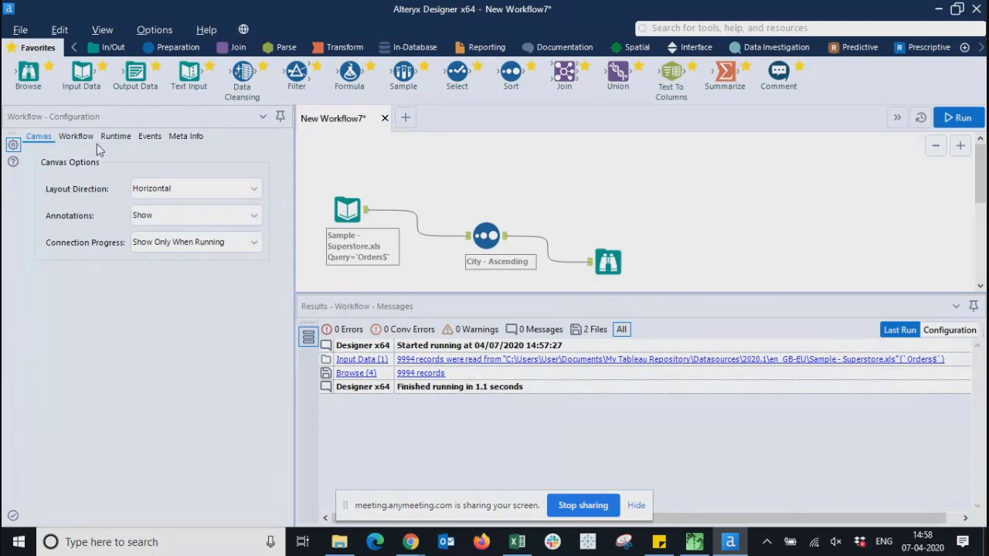
{"action": "left_click_drag", "start_coordinate": [81, 72], "coordinate": [357, 148]}
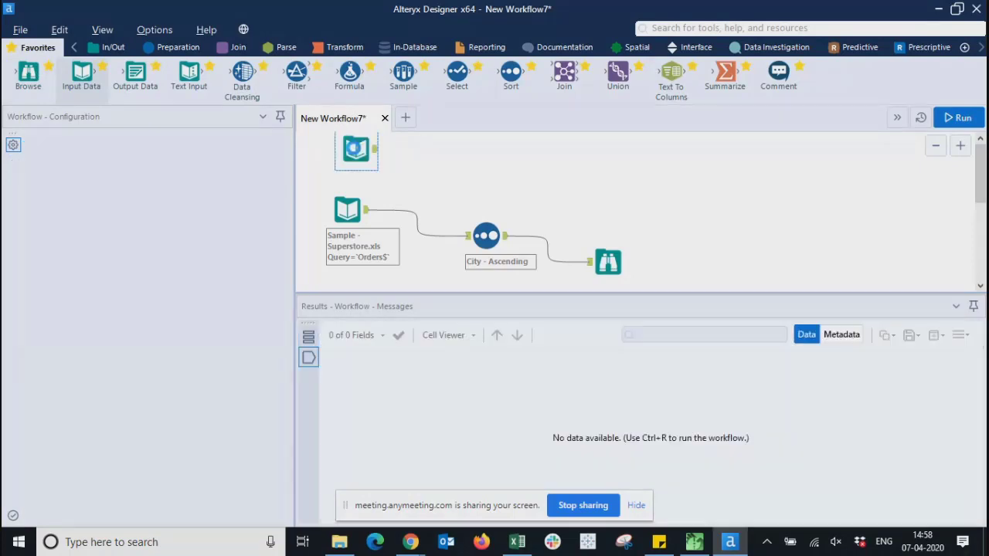
- Point the new Input Data tool at Sample - EU Superstore.xls, sheet People
{"action": "left_click", "coordinate": [281, 151]}
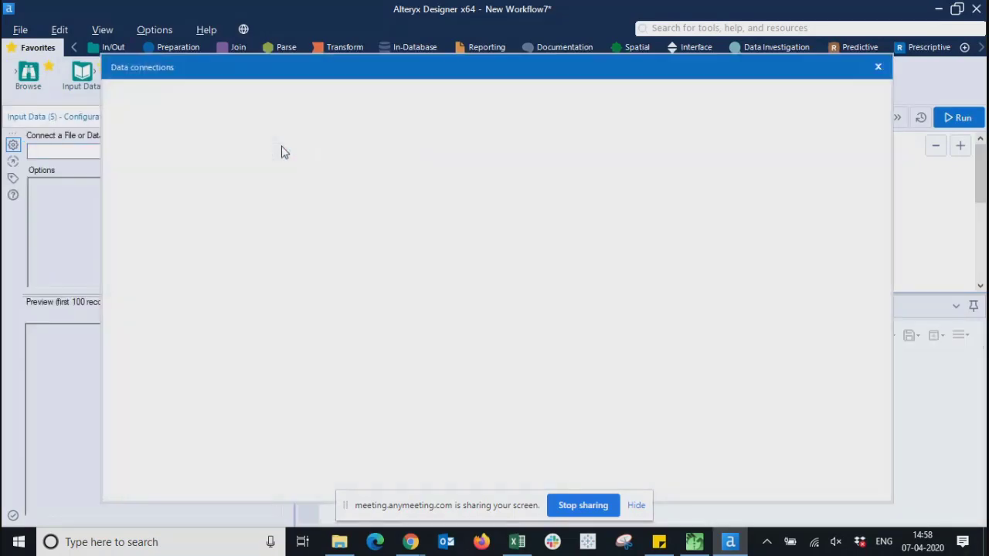
{"action": "left_click", "coordinate": [158, 154]}
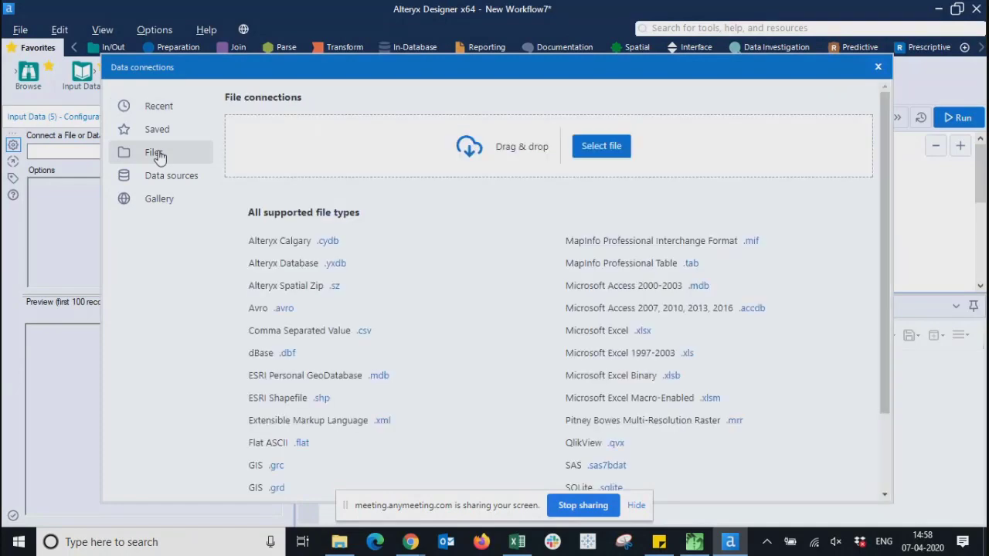
{"action": "left_click", "coordinate": [602, 147]}
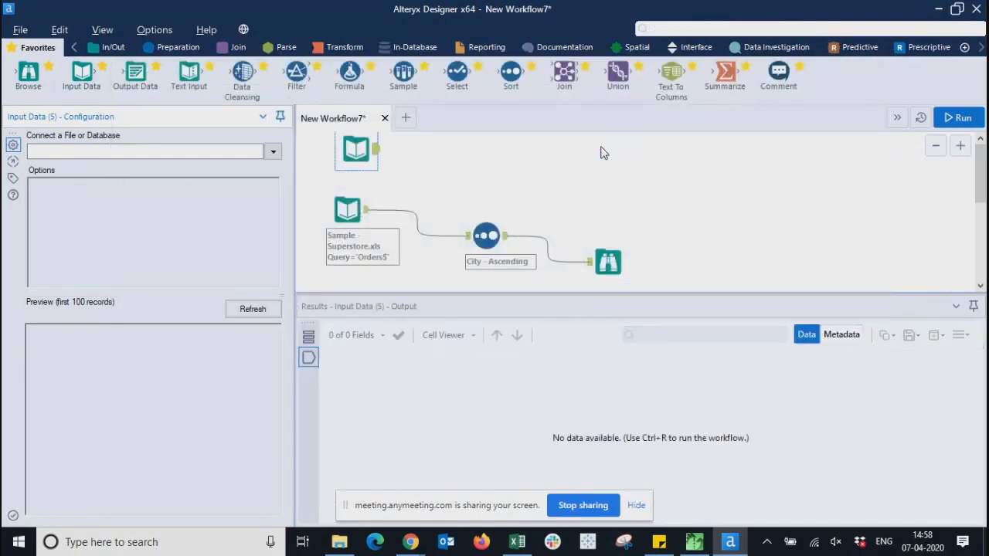
{"action": "left_click", "coordinate": [409, 168]}
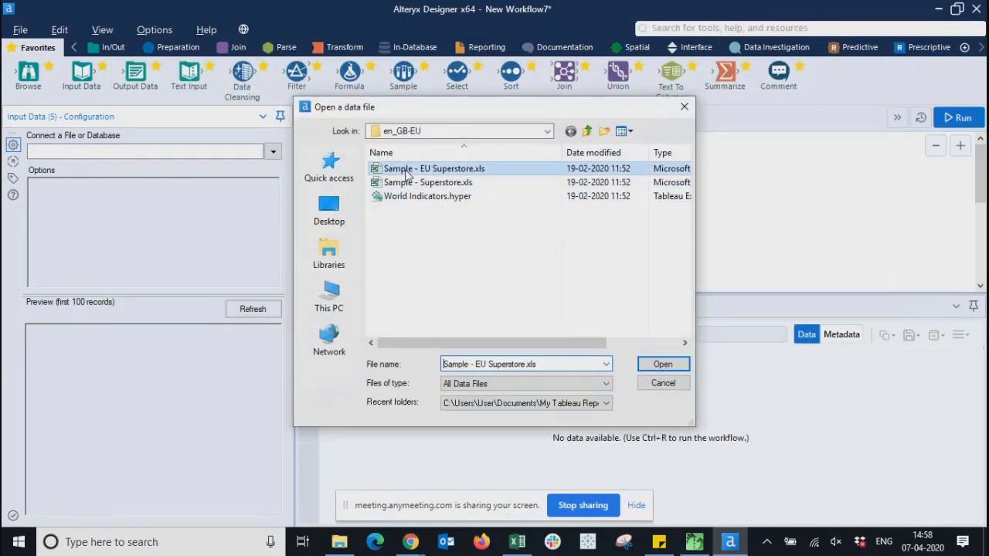
{"action": "left_click", "coordinate": [651, 368]}
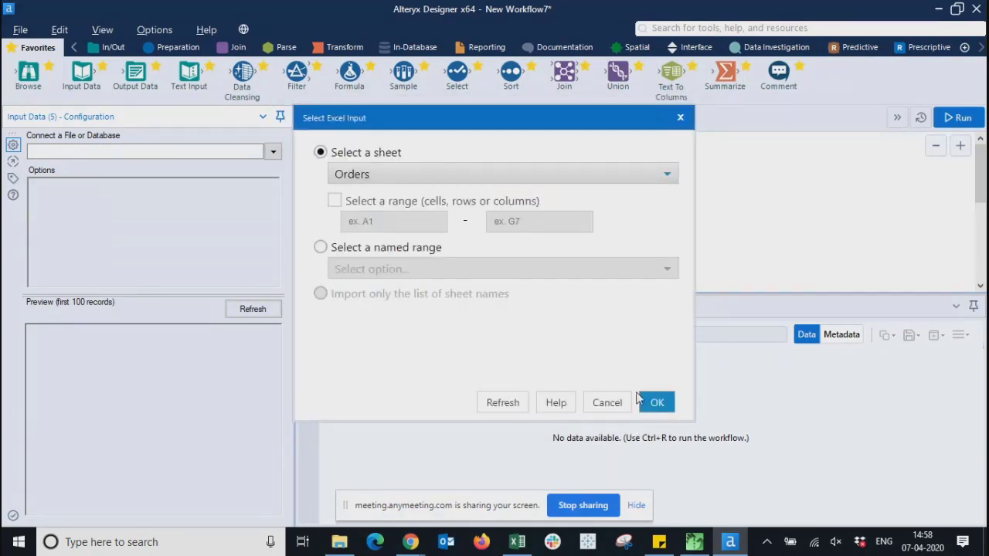
{"action": "left_click", "coordinate": [533, 175]}
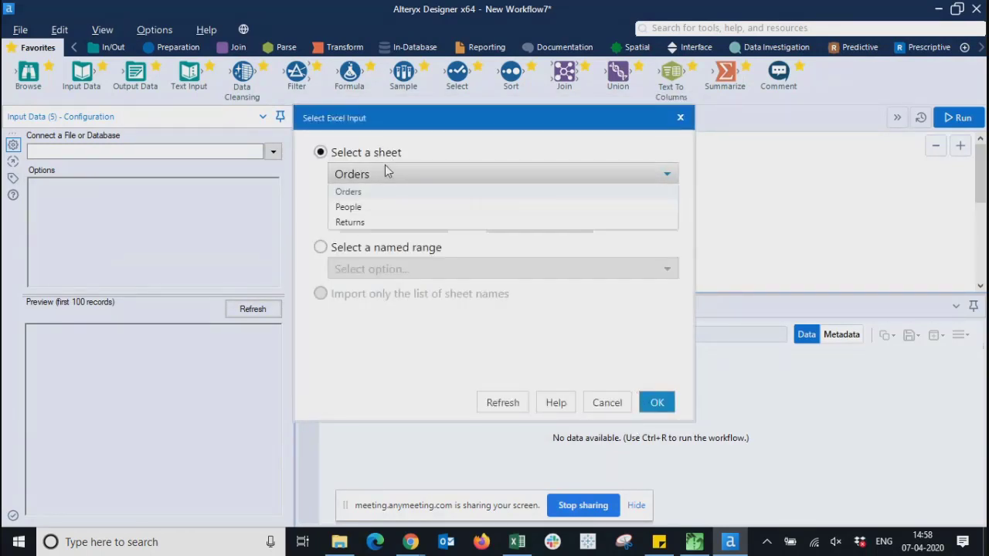
{"action": "left_click", "coordinate": [348, 207]}
{"action": "left_click", "coordinate": [655, 404]}
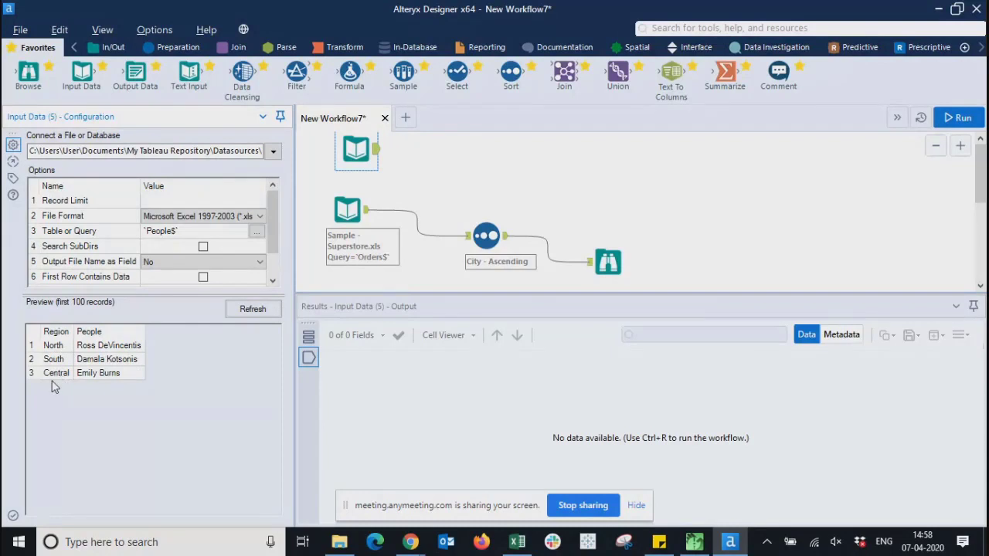
{"action": "left_click", "coordinate": [416, 171]}
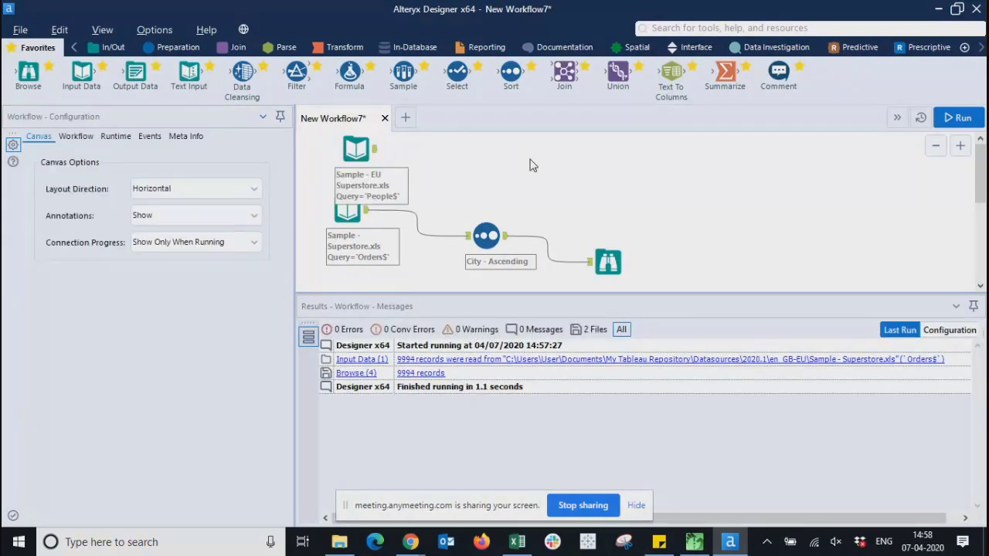
- Add a Join tool with People wired to its L input and Orders to its R input
{"action": "left_click_drag", "start_coordinate": [564, 72], "coordinate": [520, 183]}
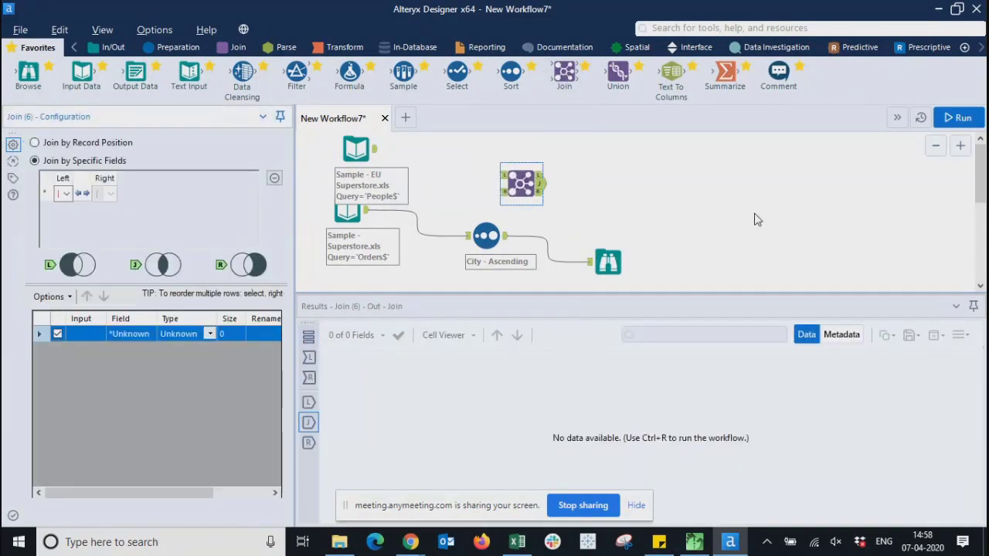
{"action": "left_click", "coordinate": [742, 218]}
{"action": "left_click_drag", "start_coordinate": [375, 148], "coordinate": [503, 187]}
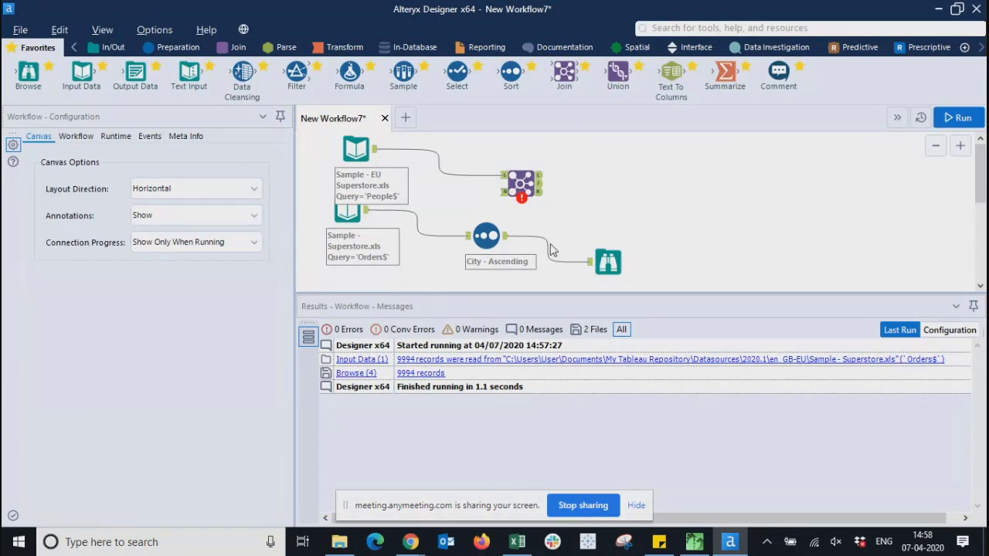
{"action": "left_click", "coordinate": [361, 218]}
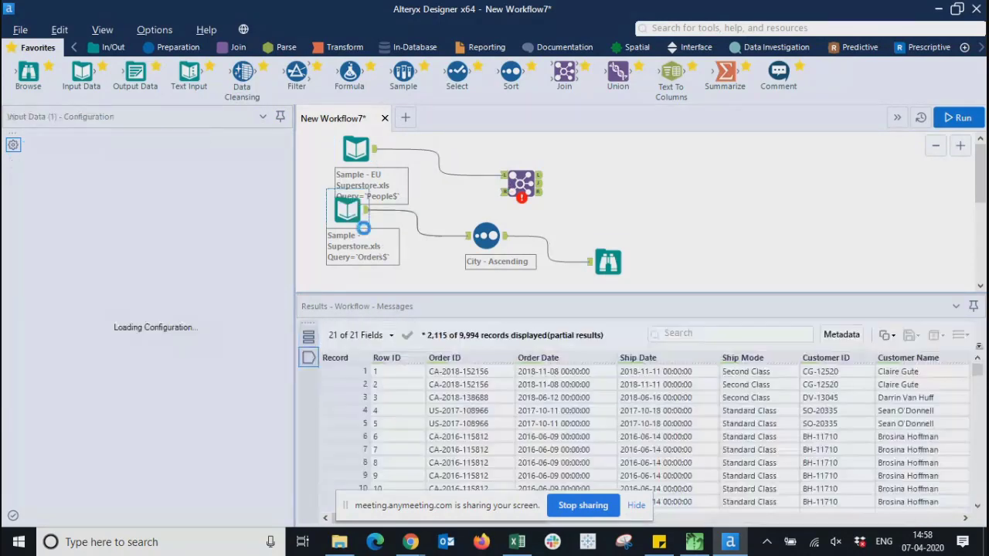
{"action": "left_click_drag", "start_coordinate": [369, 213], "coordinate": [508, 199]}
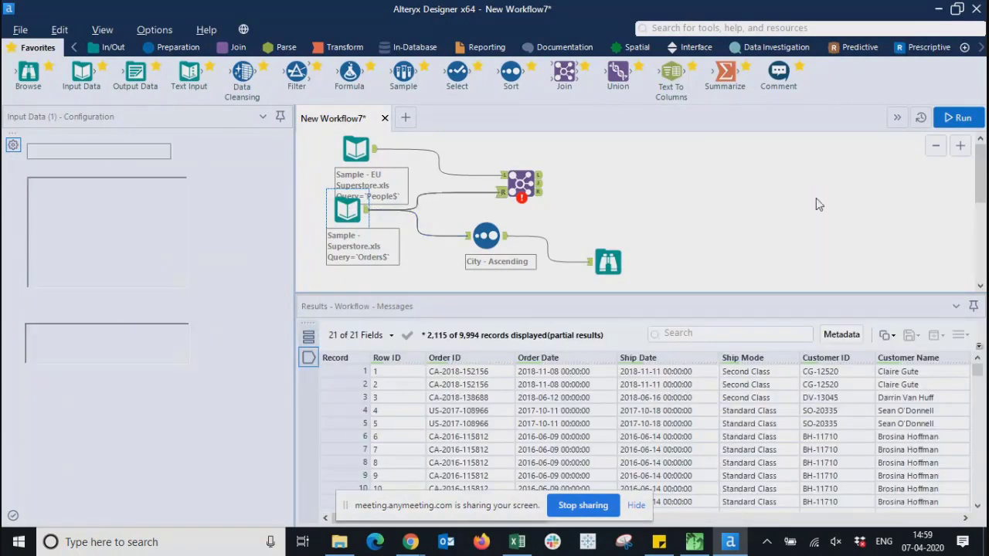
{"action": "left_click", "coordinate": [817, 204]}
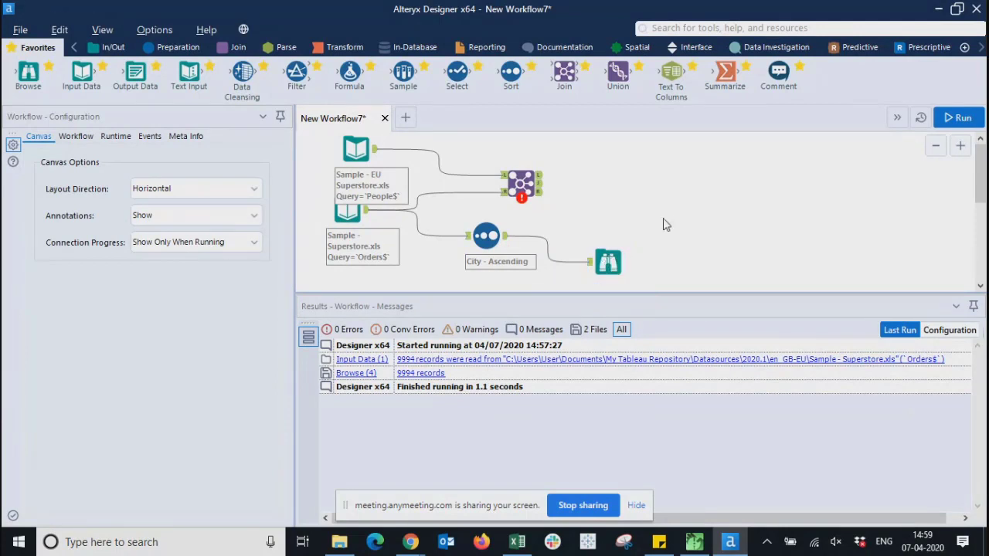
- Review the People and Orders input previews, then select the Join
{"action": "left_click", "coordinate": [358, 145]}
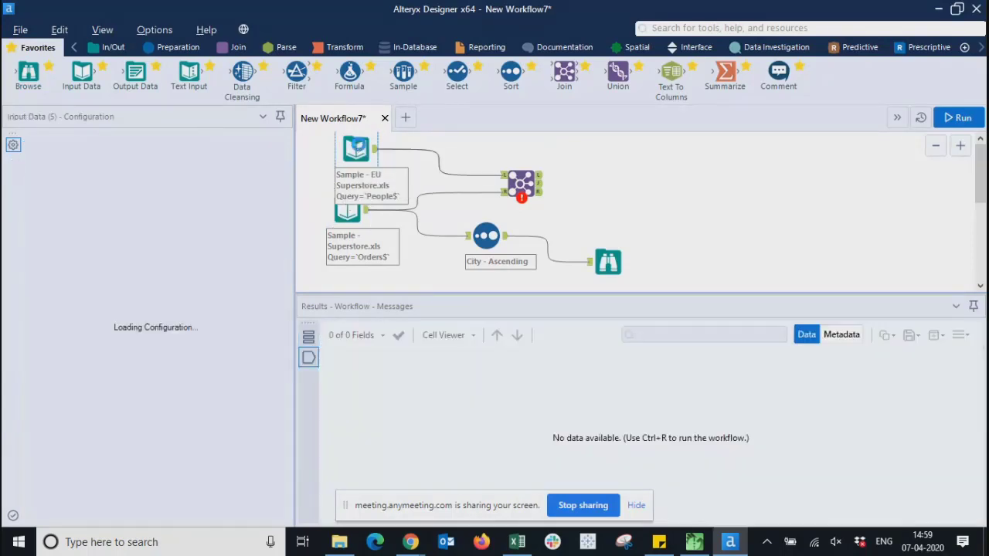
{"action": "left_click", "coordinate": [346, 213]}
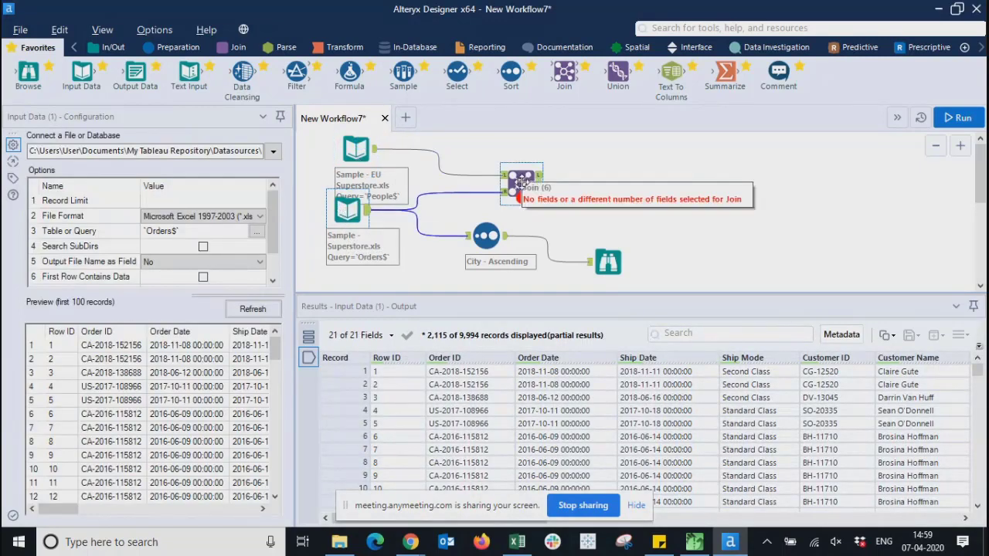
{"action": "left_click", "coordinate": [522, 182]}
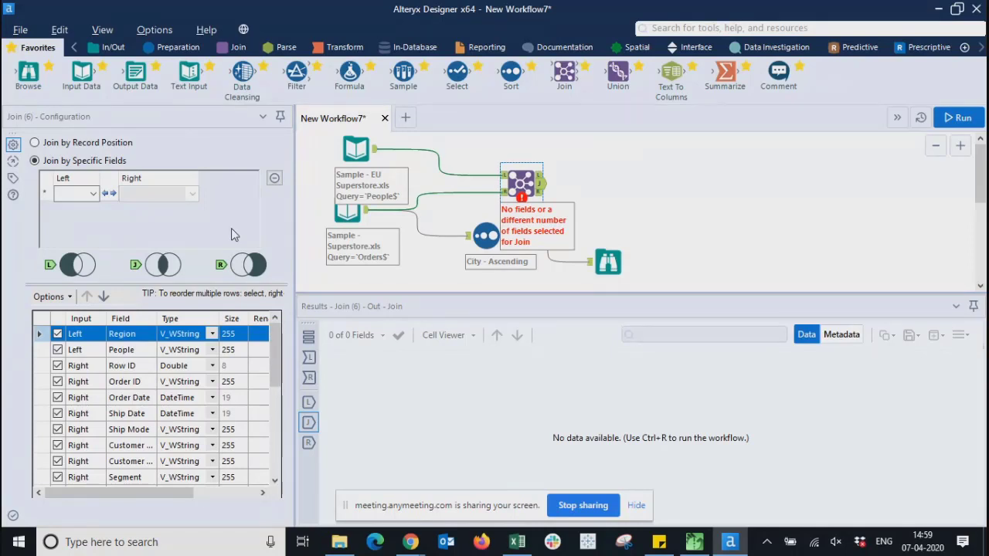
- Join on Region from both inputs, confirming the Orders data contains a Region column
{"action": "left_click", "coordinate": [95, 198]}
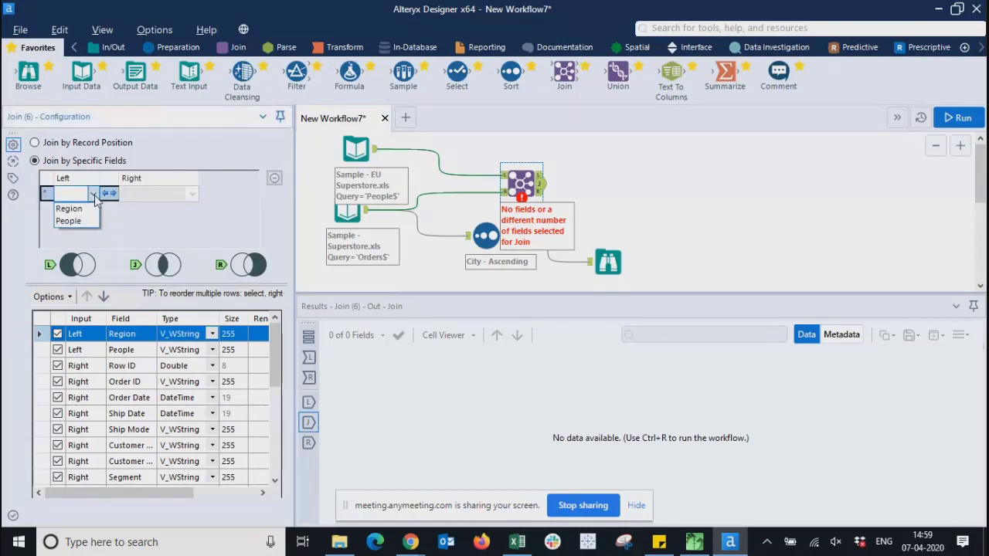
{"action": "left_click", "coordinate": [69, 210]}
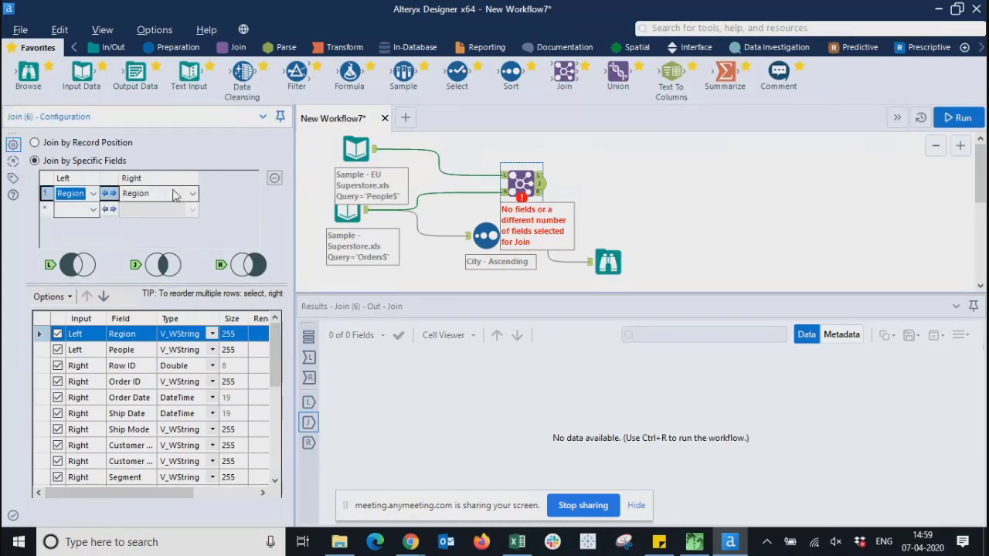
{"action": "left_click", "coordinate": [345, 215]}
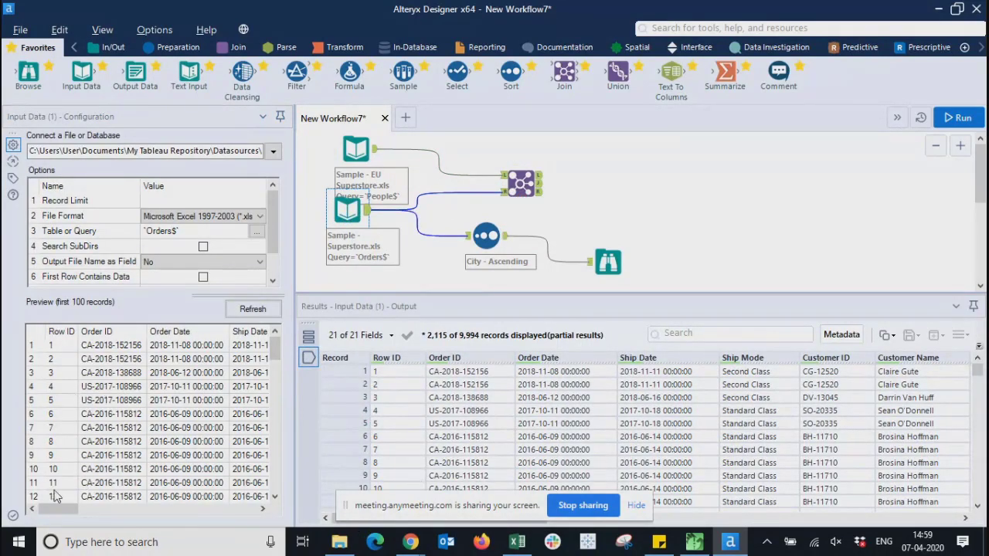
{"action": "left_click_drag", "start_coordinate": [54, 509], "coordinate": [166, 513]}
{"action": "left_click_drag", "start_coordinate": [158, 353], "coordinate": [155, 462]}
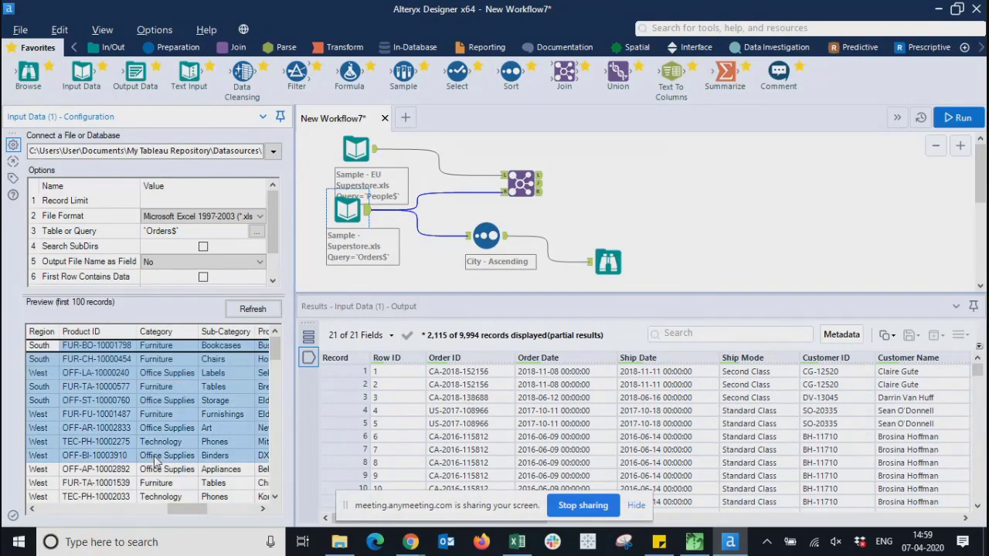
{"action": "left_click_drag", "start_coordinate": [190, 509], "coordinate": [166, 525]}
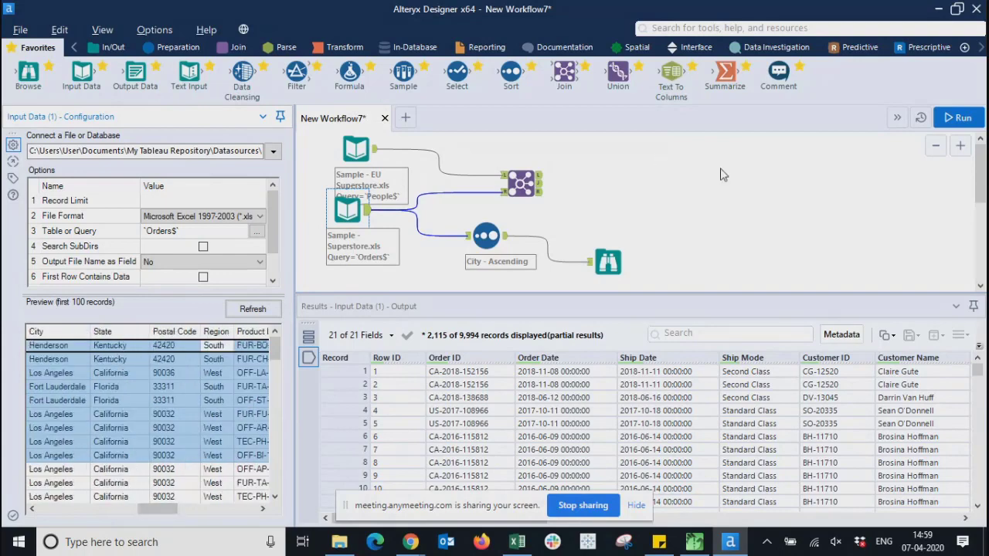
{"action": "left_click", "coordinate": [685, 216]}
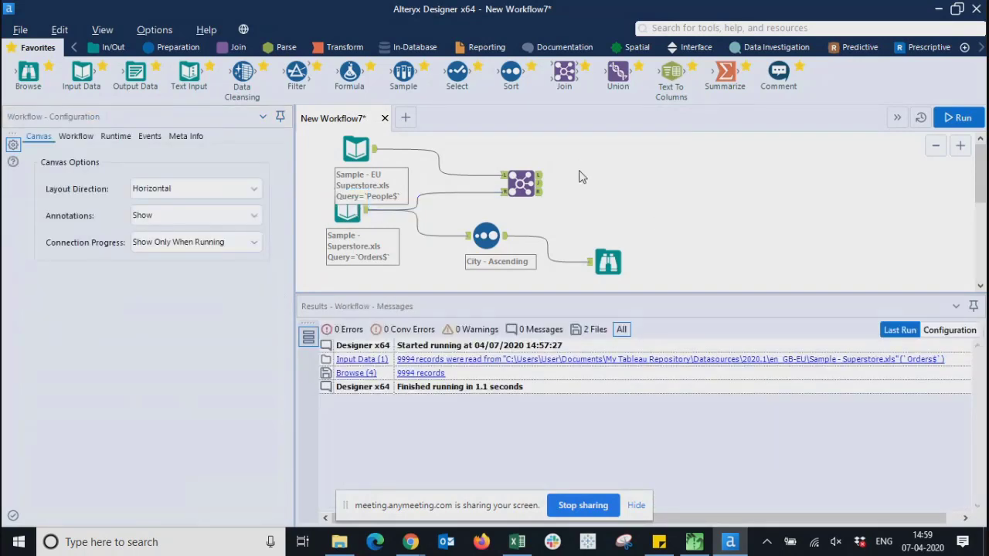
{"action": "left_click", "coordinate": [522, 184]}
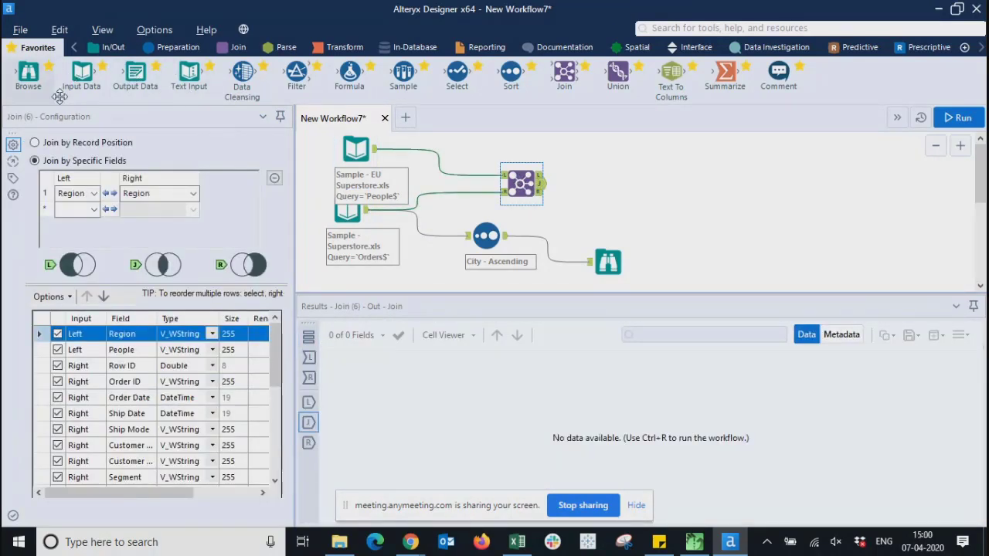
- Place a Browse tool right of the Join and wire the Join's J output into it
{"action": "left_click", "coordinate": [659, 190]}
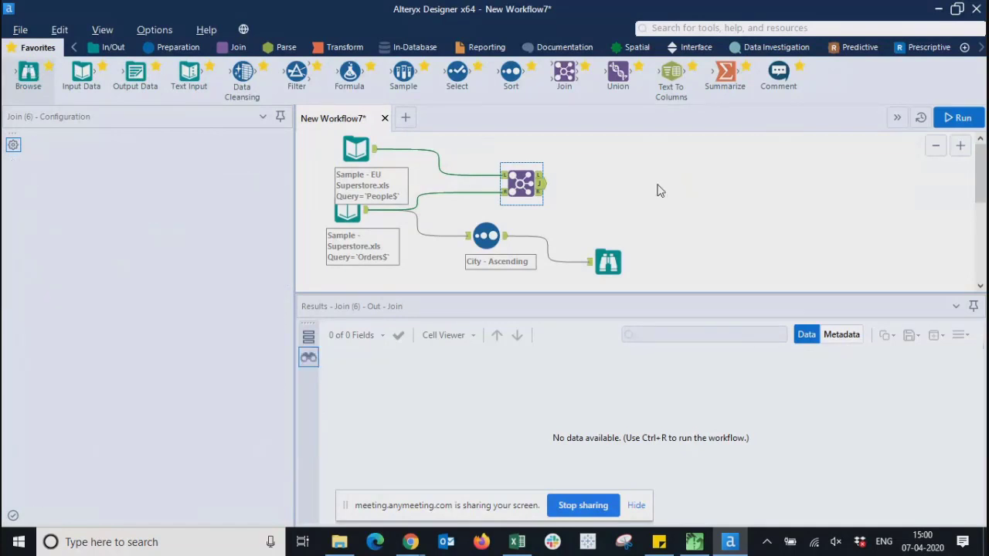
{"action": "left_click_drag", "start_coordinate": [659, 191], "coordinate": [660, 190]}
{"action": "left_click_drag", "start_coordinate": [540, 183], "coordinate": [646, 193]}
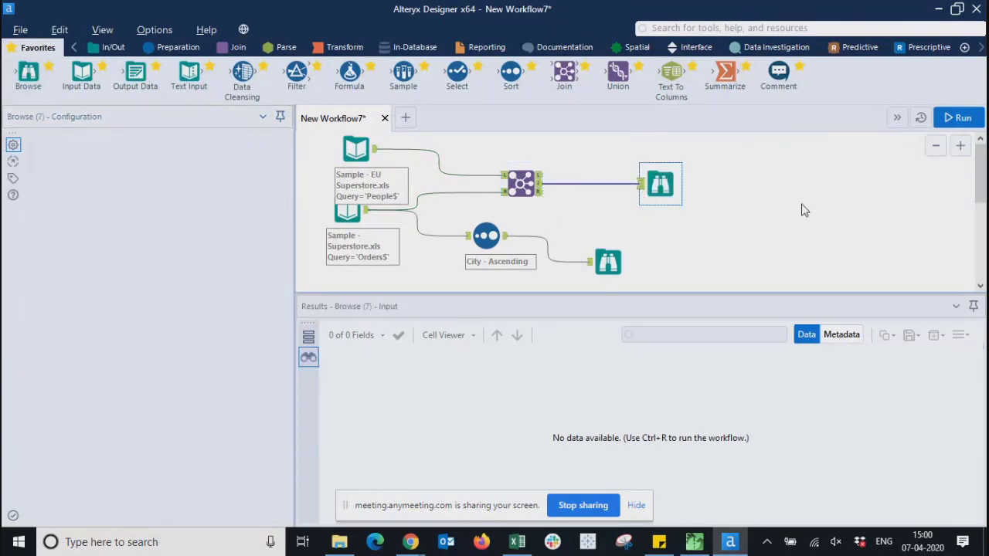
{"action": "left_click", "coordinate": [801, 210]}
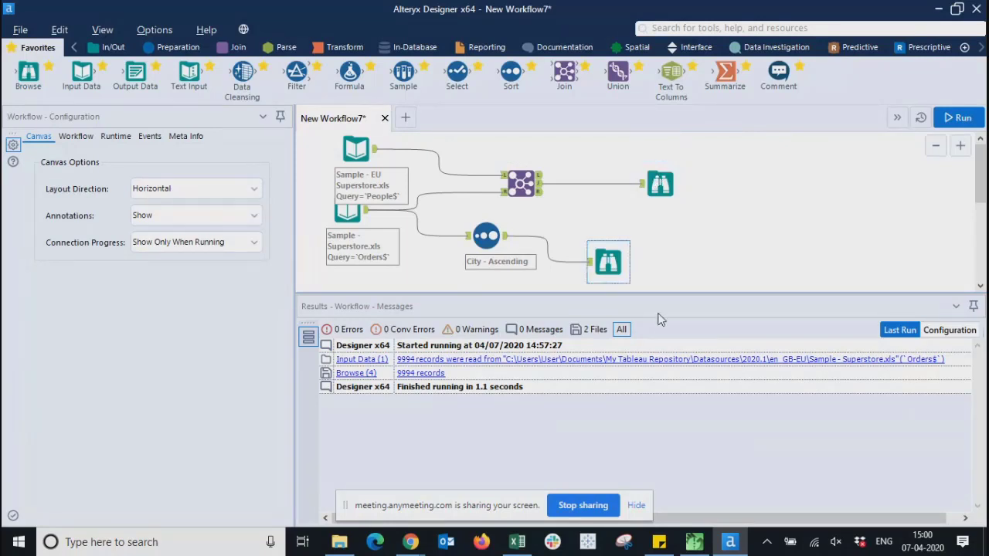
- Run the workflow and browse the 3,943 joined records in Browse (7)
{"action": "left_click", "coordinate": [960, 120]}
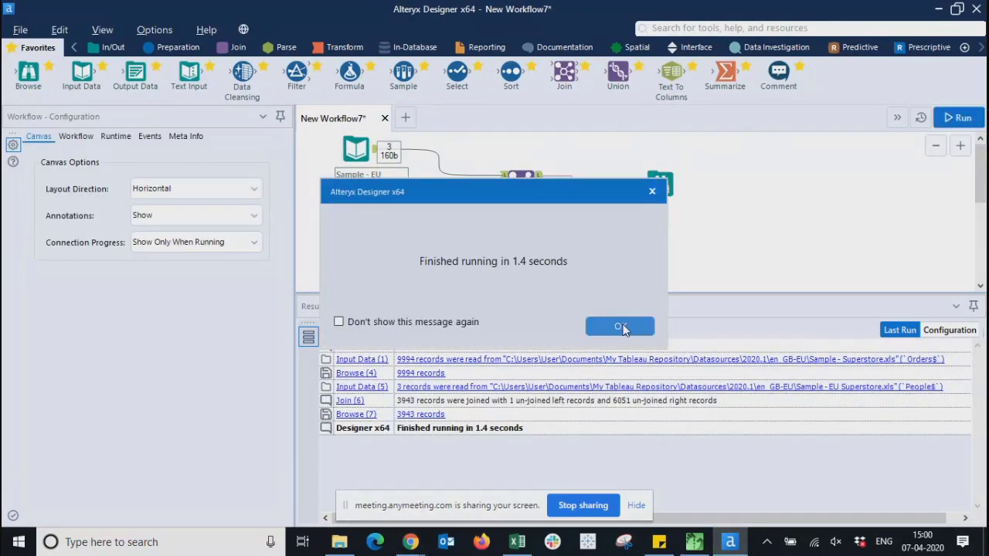
{"action": "left_click", "coordinate": [621, 326]}
{"action": "left_click", "coordinate": [676, 182]}
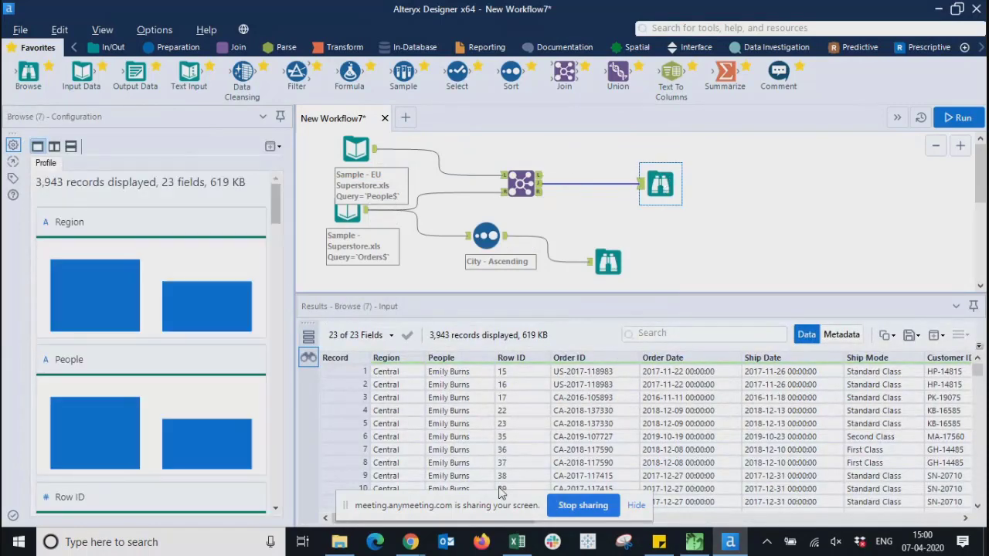
{"action": "left_click_drag", "start_coordinate": [500, 493], "coordinate": [176, 105]}
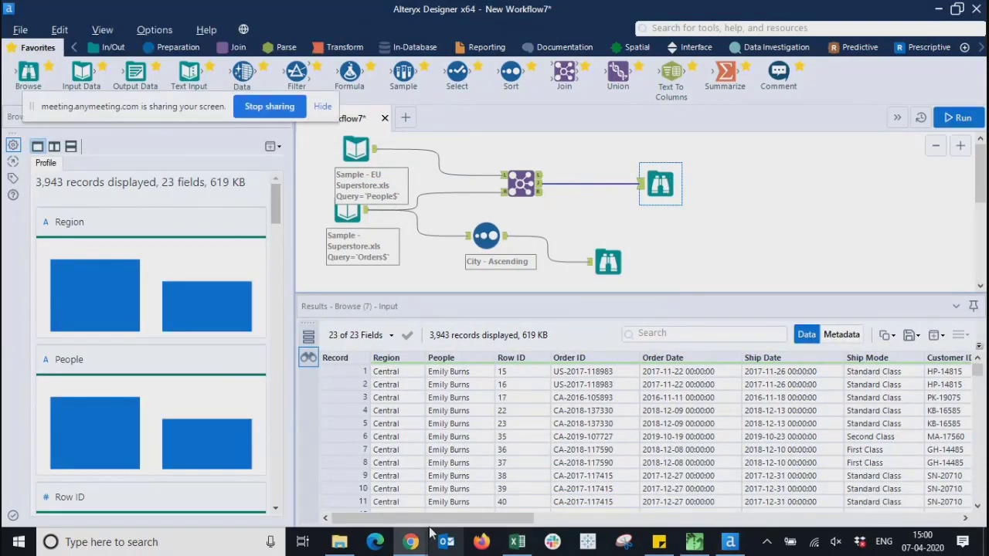
{"action": "left_click_drag", "start_coordinate": [435, 518], "coordinate": [344, 515]}
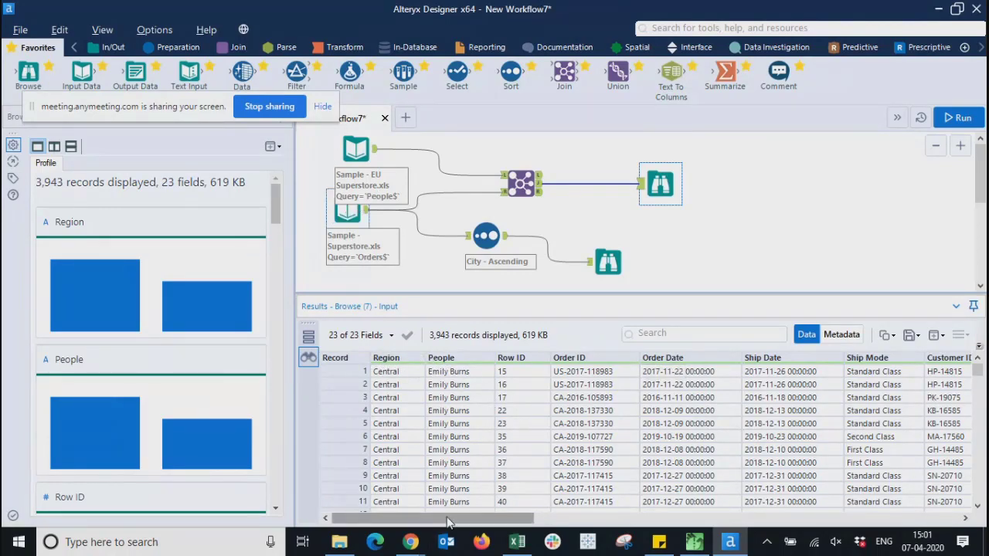
{"action": "left_click_drag", "start_coordinate": [443, 522], "coordinate": [712, 503]}
{"action": "left_click_drag", "start_coordinate": [711, 384], "coordinate": [711, 476]}
{"action": "left_click_drag", "start_coordinate": [666, 519], "coordinate": [382, 525]}
{"action": "left_click", "coordinate": [640, 218]}
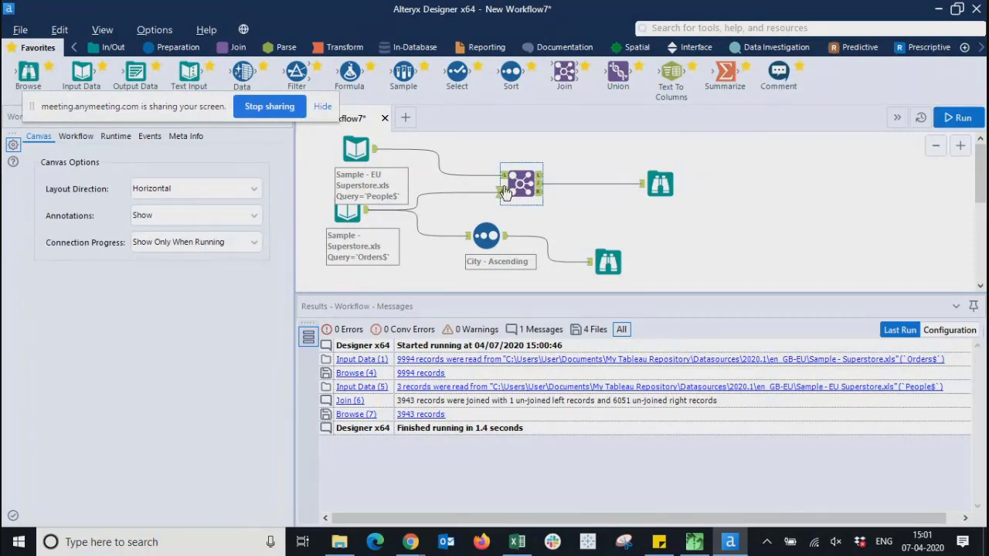
- Inspect the fields on the Join-to-Browse connection and the Join configuration
{"action": "left_click", "coordinate": [600, 191]}
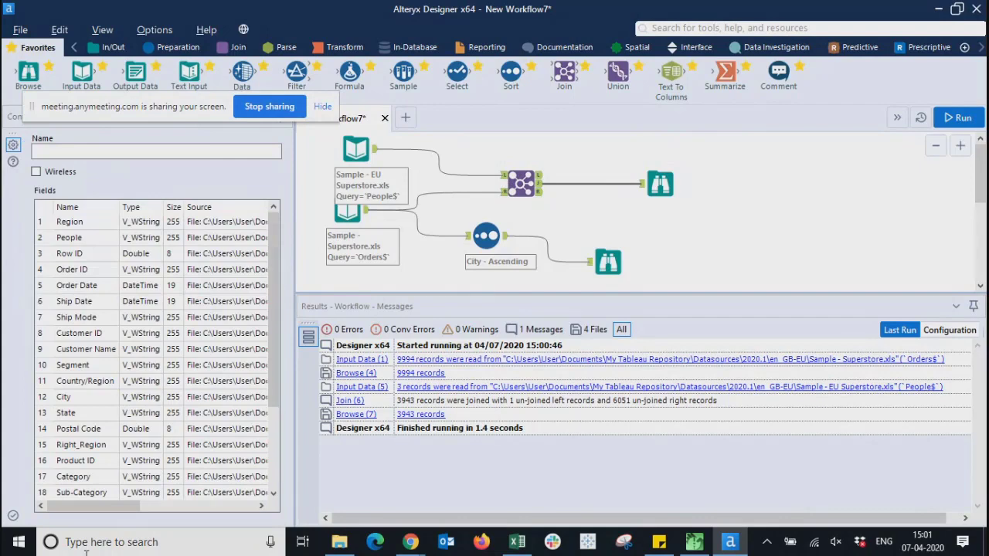
{"action": "left_click_drag", "start_coordinate": [85, 508], "coordinate": [48, 497]}
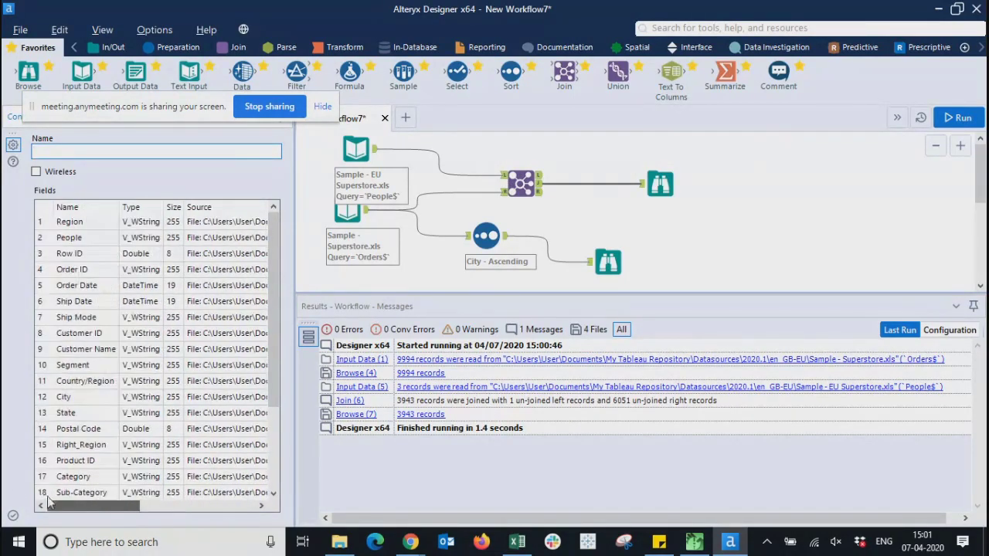
{"action": "left_click", "coordinate": [555, 231]}
{"action": "left_click", "coordinate": [523, 182]}
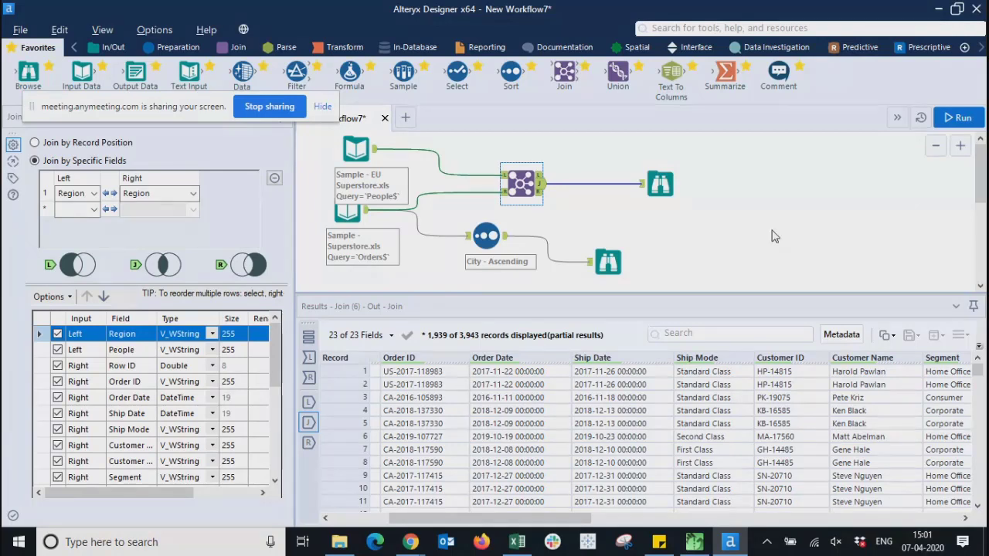
{"action": "left_click_drag", "start_coordinate": [70, 503], "coordinate": [16, 494]}
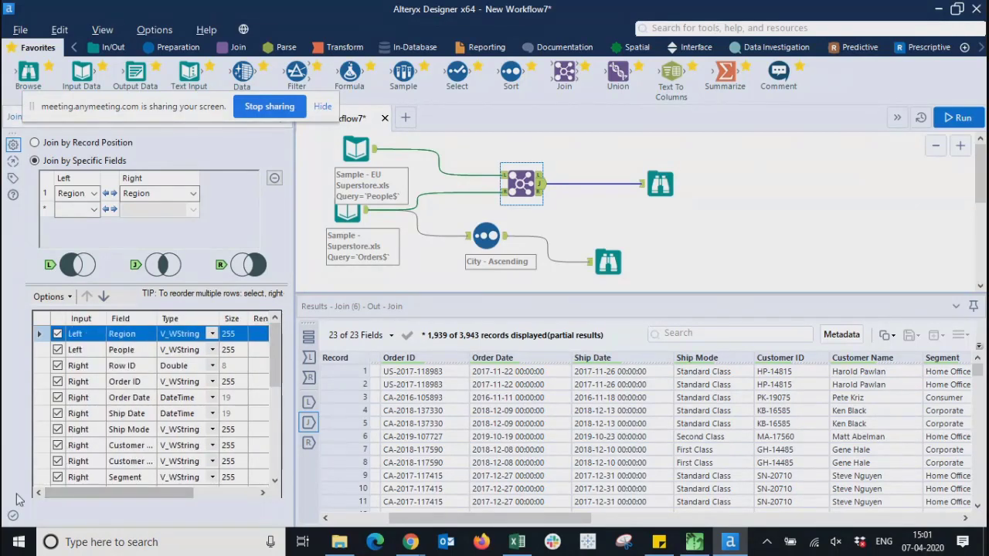
- Delete the Browse (7) tool that follows the Join
{"action": "left_click", "coordinate": [728, 234]}
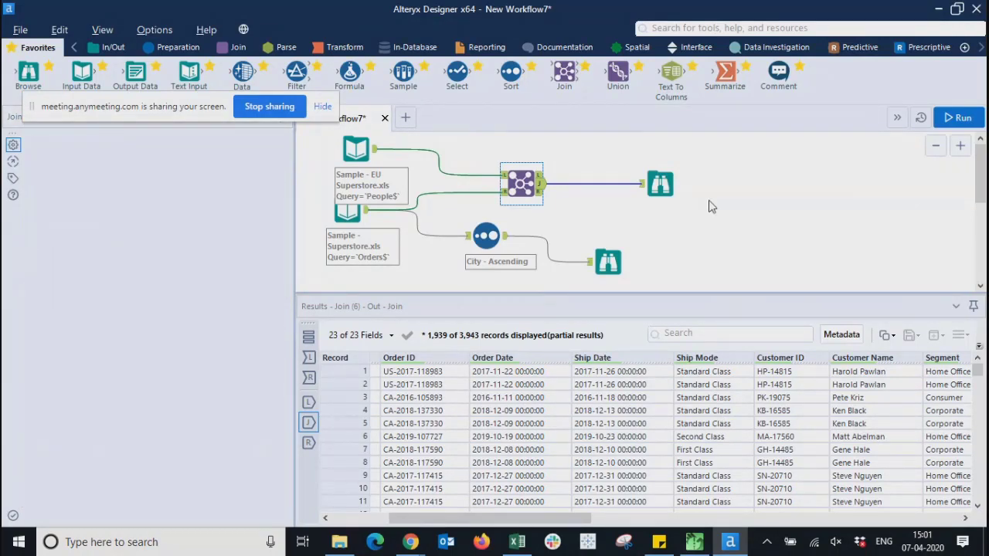
{"action": "left_click", "coordinate": [669, 201]}
{"action": "left_click", "coordinate": [660, 186]}
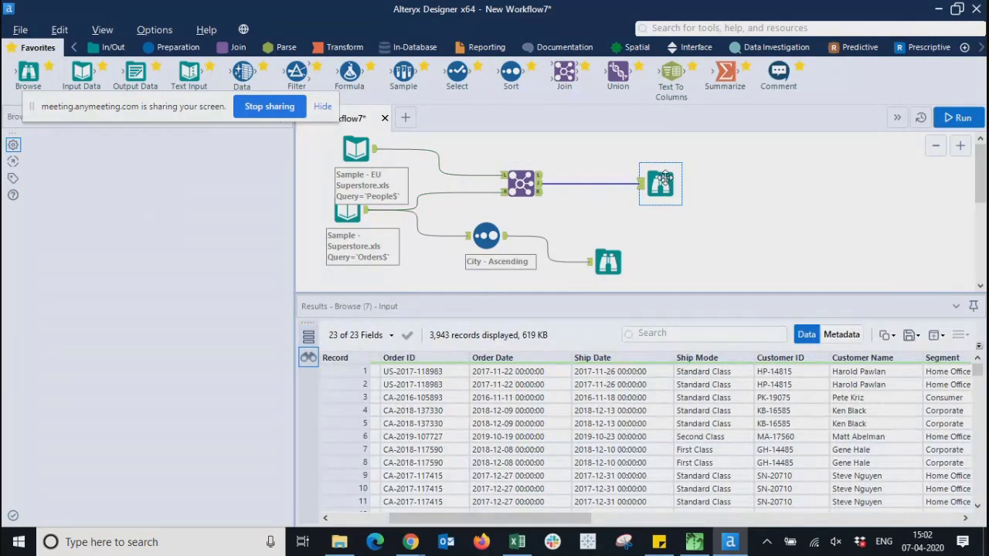
{"action": "key", "text": "Delete"}
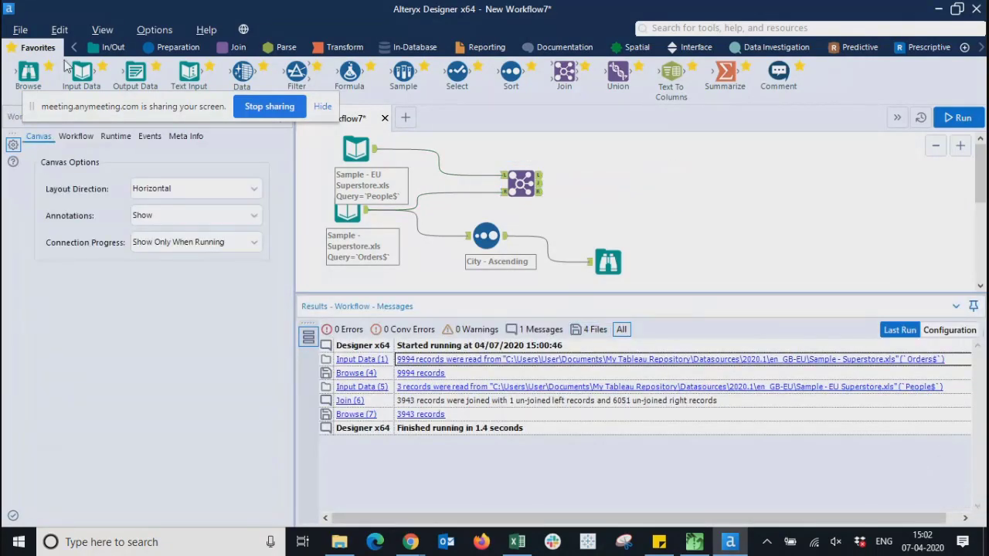
- Place an Output Data tool right of the Join and connect the Join's output to it
{"action": "left_click_drag", "start_coordinate": [135, 71], "coordinate": [144, 74]}
{"action": "left_click_drag", "start_coordinate": [708, 188], "coordinate": [643, 192]}
{"action": "left_click_drag", "start_coordinate": [542, 191], "coordinate": [653, 174]}
{"action": "left_click", "coordinate": [793, 224]}
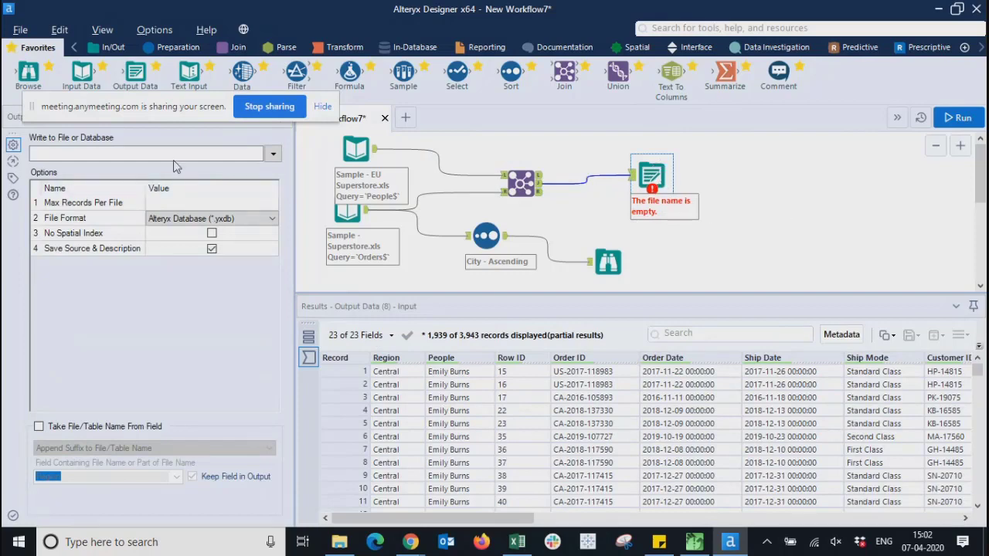
- Create a new Excel workbook named Results.xlsx in the output file browser
{"action": "left_click", "coordinate": [275, 156]}
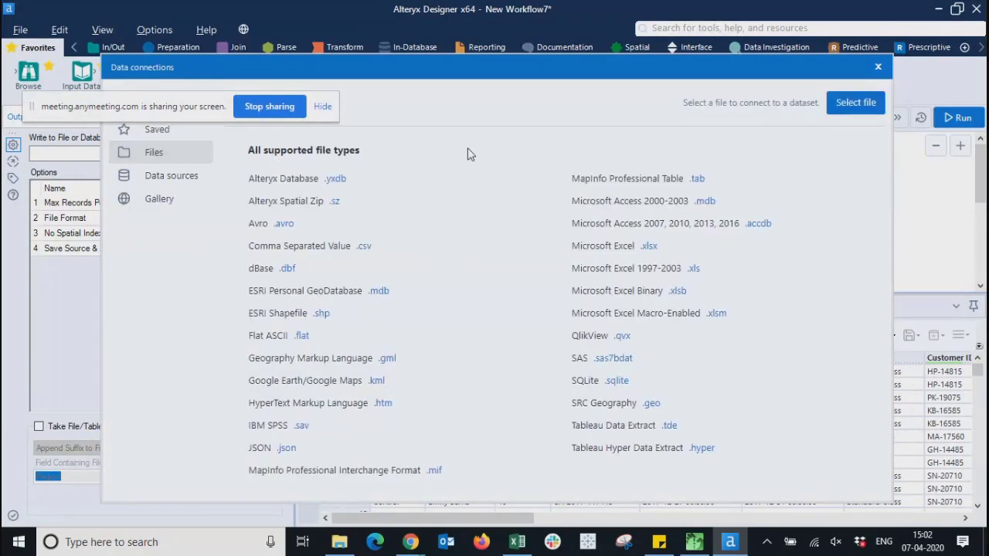
{"action": "left_click", "coordinate": [840, 104]}
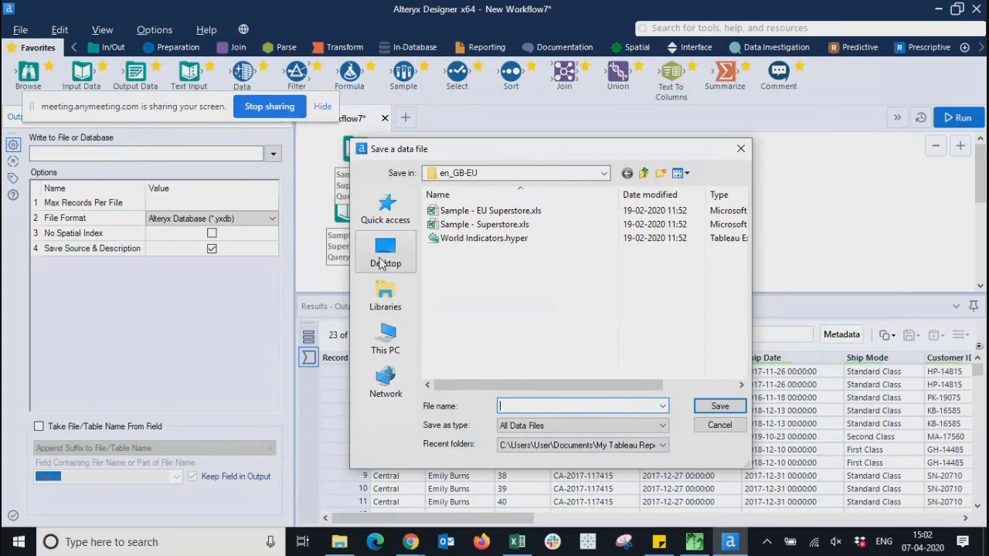
{"action": "right_click", "coordinate": [541, 305]}
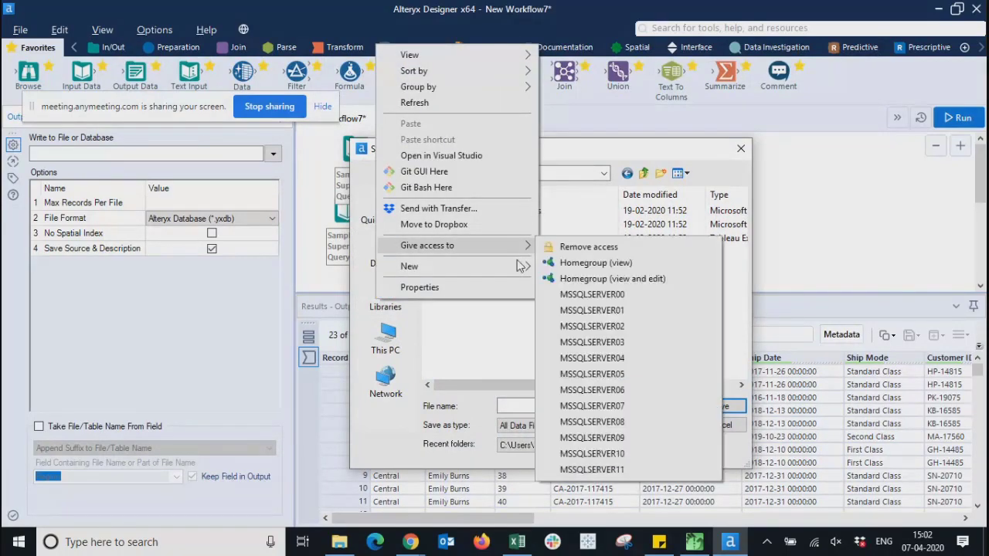
{"action": "mouse_move", "coordinate": [521, 267]}
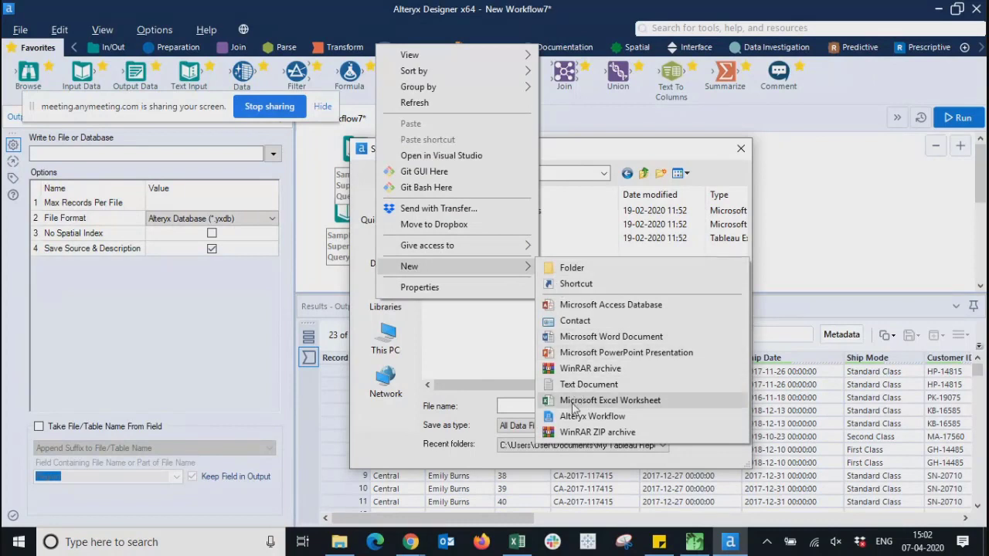
{"action": "left_click", "coordinate": [587, 401]}
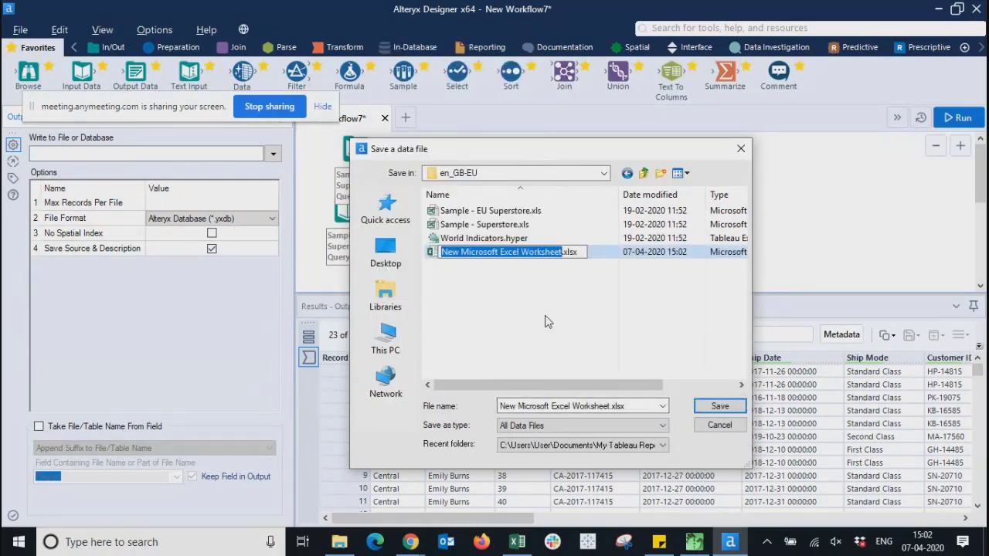
{"action": "type", "text": "Results"}
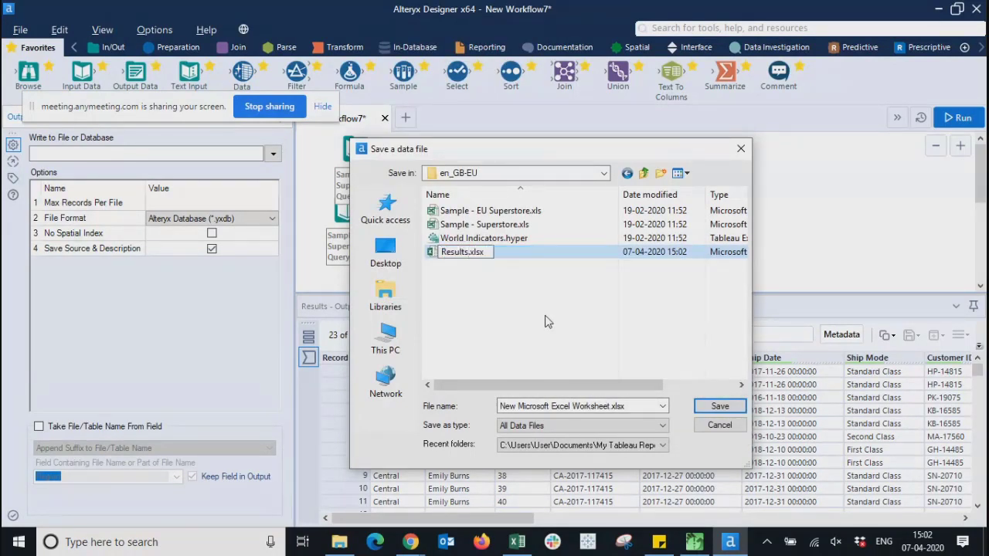
{"action": "key", "text": "Return"}
- Save the output to Results.xlsx, confirm replacing it, and accept Sheet1
{"action": "left_click", "coordinate": [464, 254]}
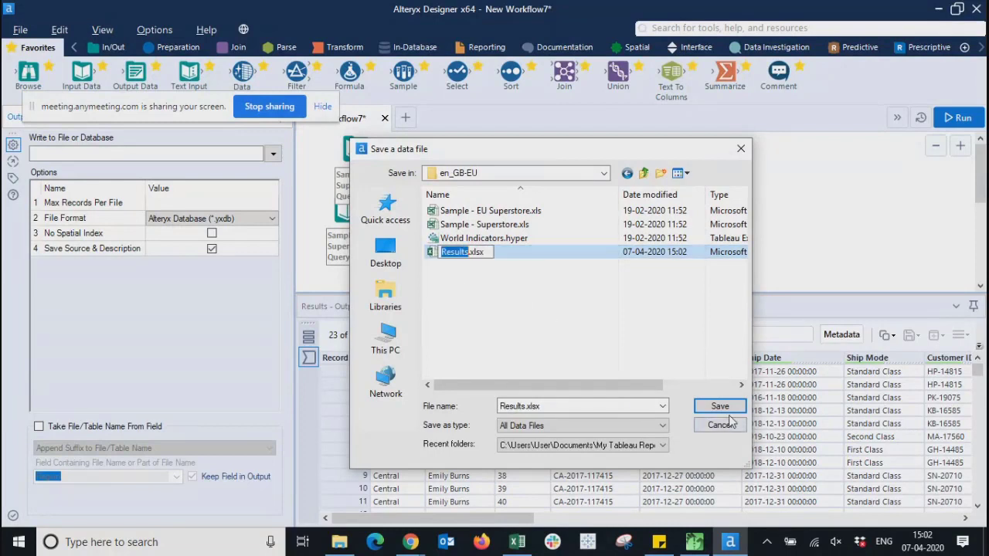
{"action": "left_click", "coordinate": [551, 326]}
{"action": "left_click", "coordinate": [464, 255]}
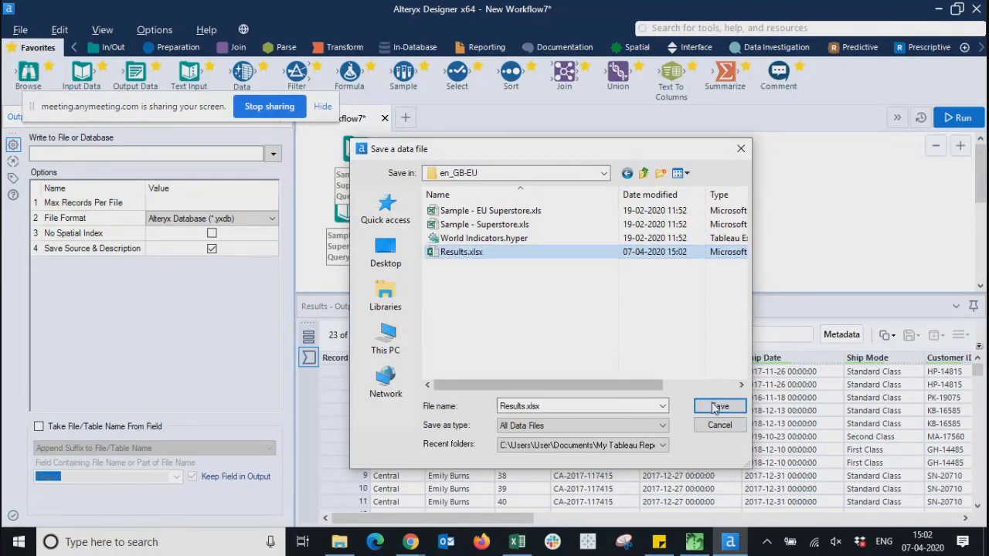
{"action": "left_click", "coordinate": [720, 406]}
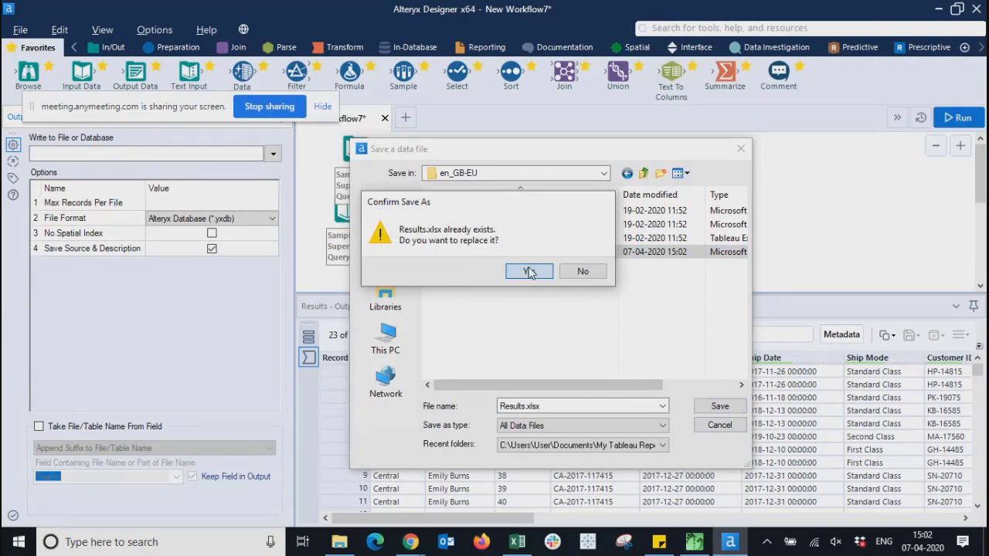
{"action": "left_click", "coordinate": [526, 273]}
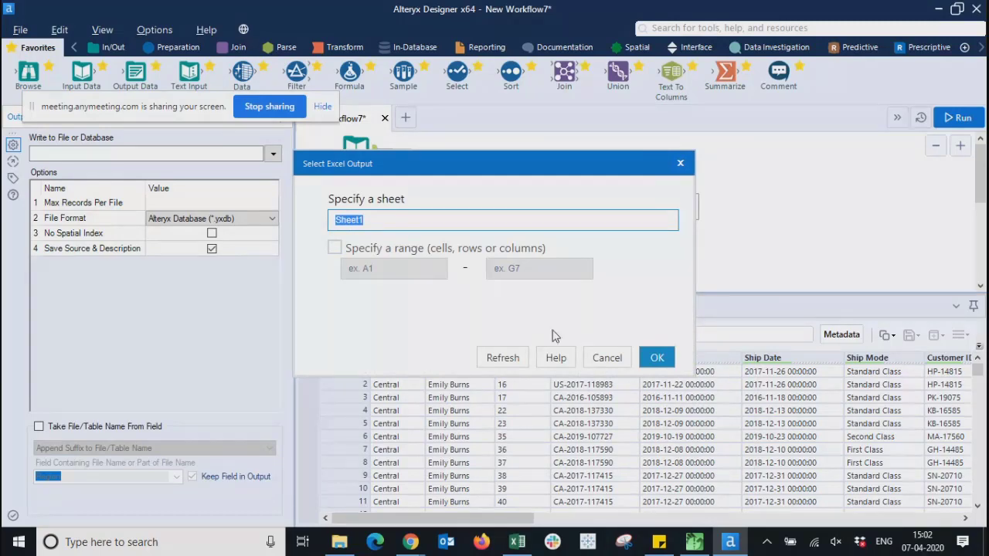
{"action": "left_click", "coordinate": [657, 358]}
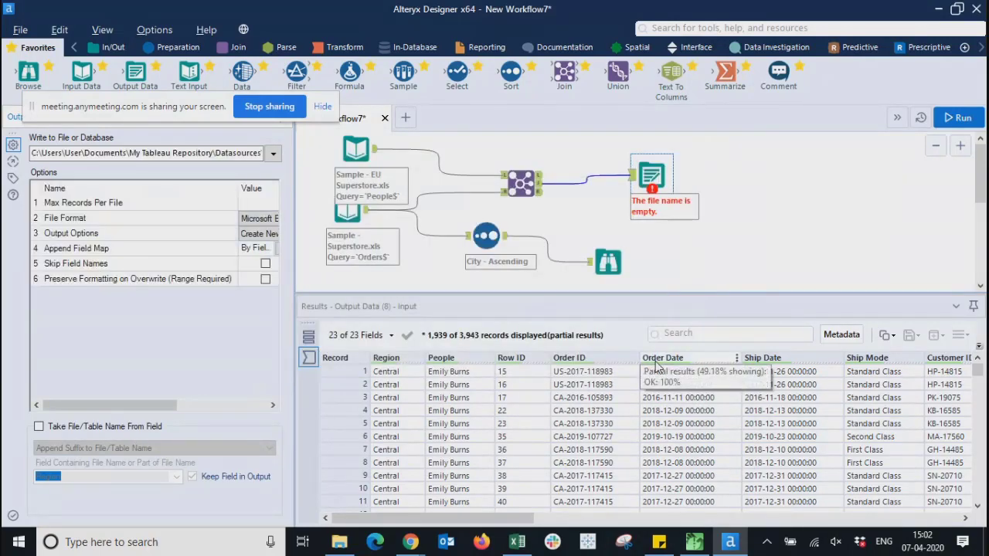
- Run the workflow; it finishes with one 'Sheet already exists' error on Results.xlsx
{"action": "mouse_move", "coordinate": [146, 404]}
{"action": "left_mouse_down"}
{"action": "mouse_move", "coordinate": [243, 413]}
{"action": "mouse_move", "coordinate": [153, 412]}
{"action": "left_mouse_up"}
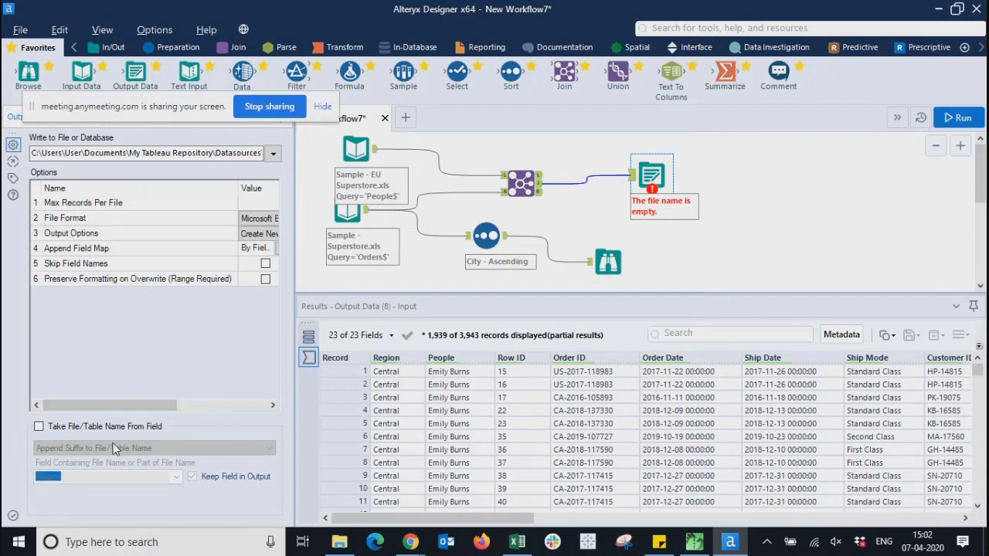
{"action": "mouse_move", "coordinate": [105, 404]}
{"action": "left_mouse_down"}
{"action": "mouse_move", "coordinate": [176, 409]}
{"action": "mouse_move", "coordinate": [87, 410]}
{"action": "left_mouse_up"}
{"action": "left_click", "coordinate": [801, 216]}
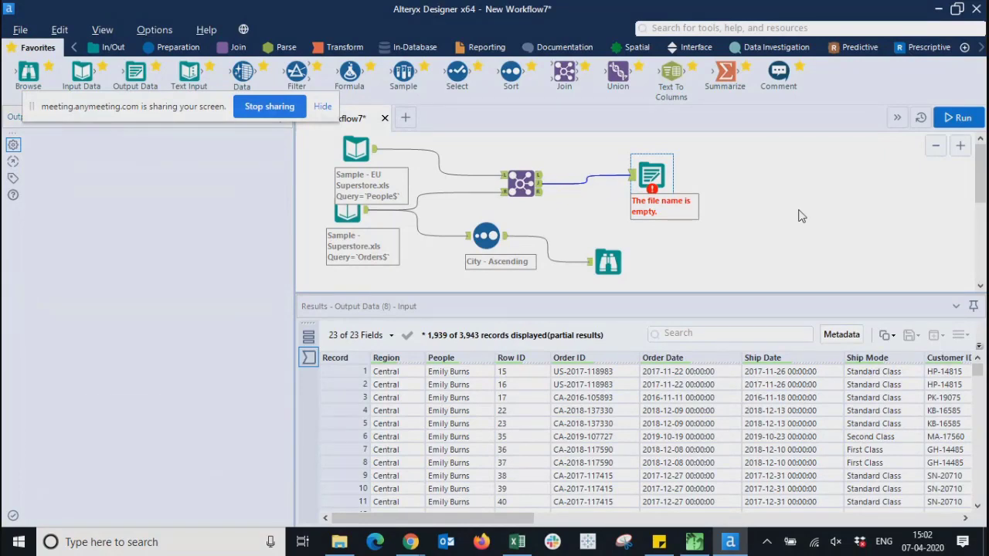
{"action": "left_click", "coordinate": [959, 117]}
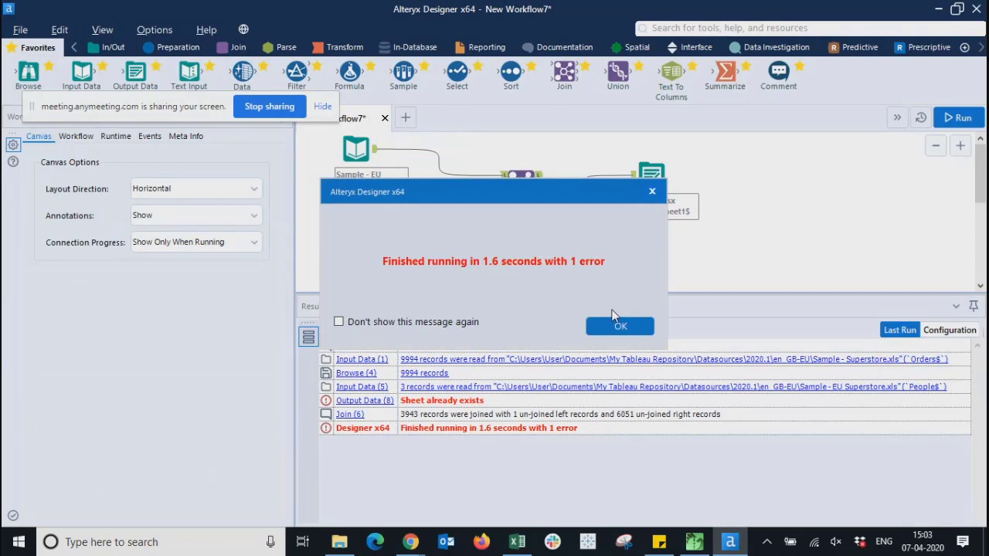
{"action": "left_click", "coordinate": [607, 329]}
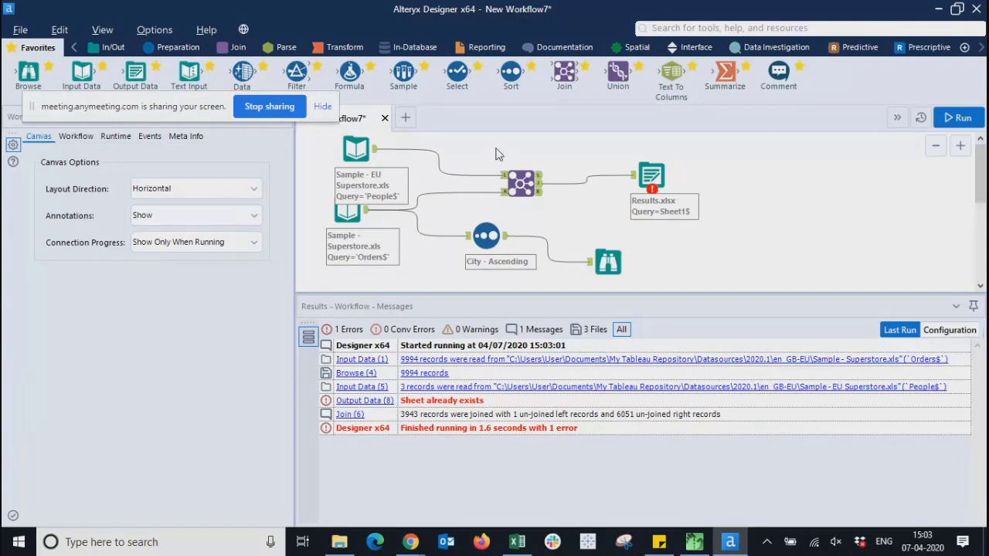
- Check the Results.xlsx output, then delete the Join and Browse tools
{"action": "left_click", "coordinate": [651, 176]}
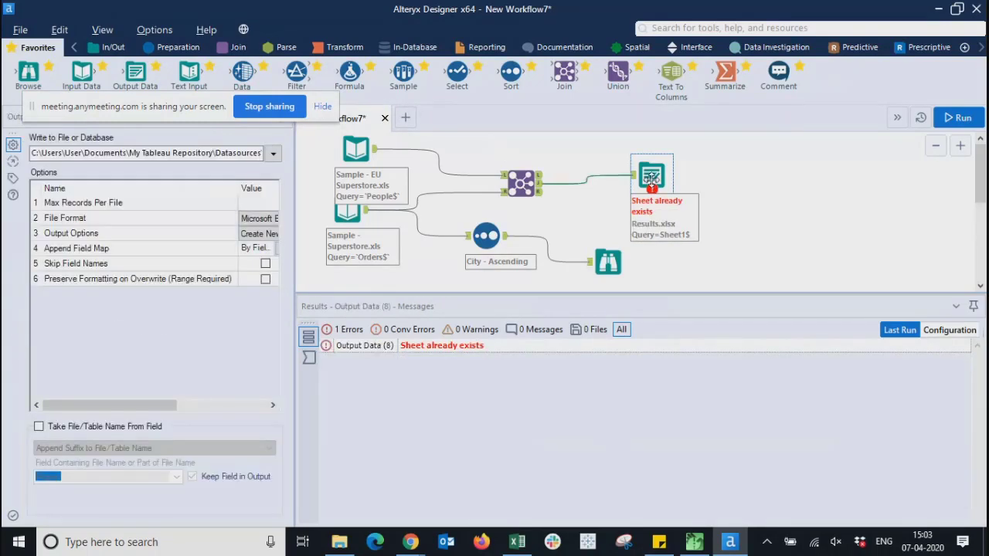
{"action": "left_click_drag", "start_coordinate": [110, 407], "coordinate": [210, 300]}
{"action": "left_click", "coordinate": [522, 183]}
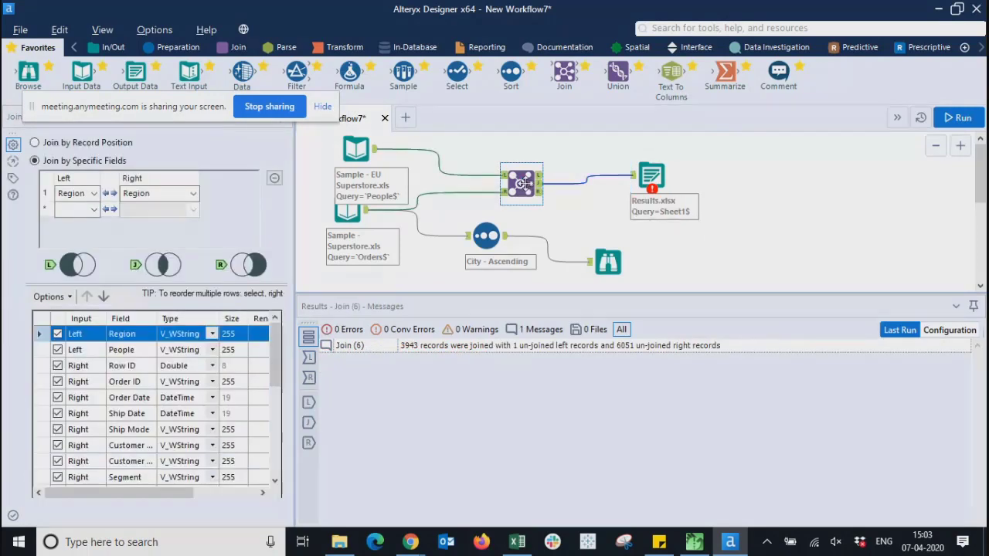
{"action": "key", "text": "Delete"}
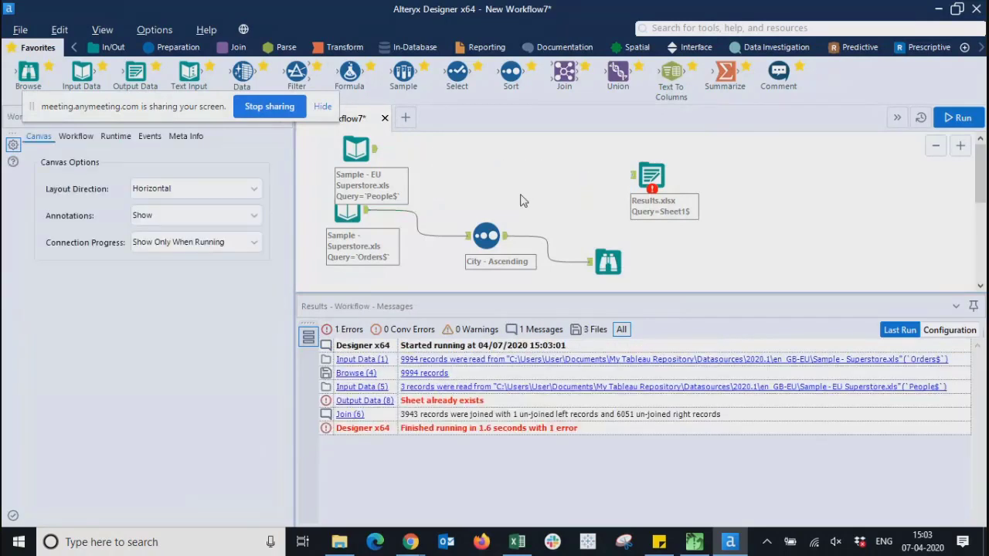
{"action": "left_click", "coordinate": [609, 264]}
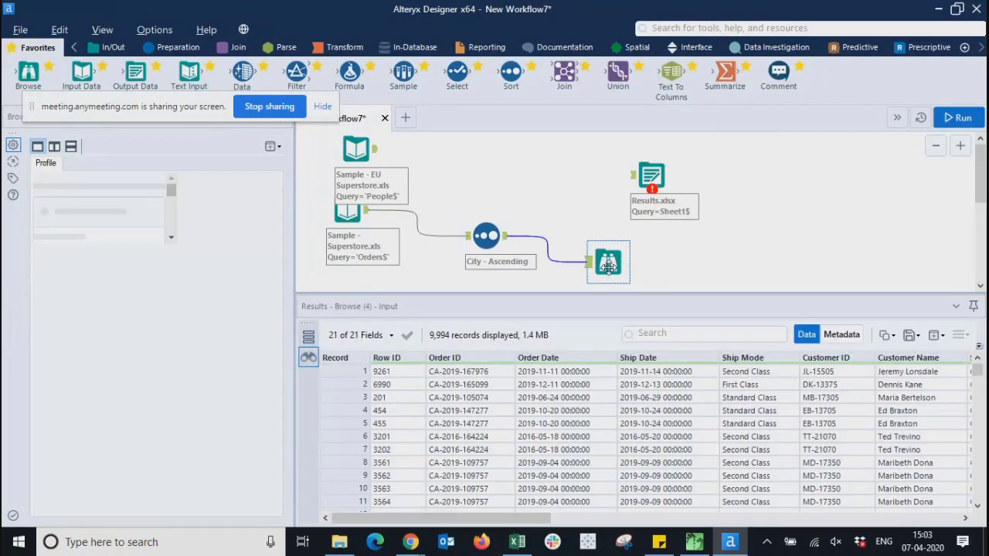
{"action": "key", "text": "Delete"}
- Delete the EU Superstore input and wire the City sort output into Results.xlsx
{"action": "left_click", "coordinate": [368, 155]}
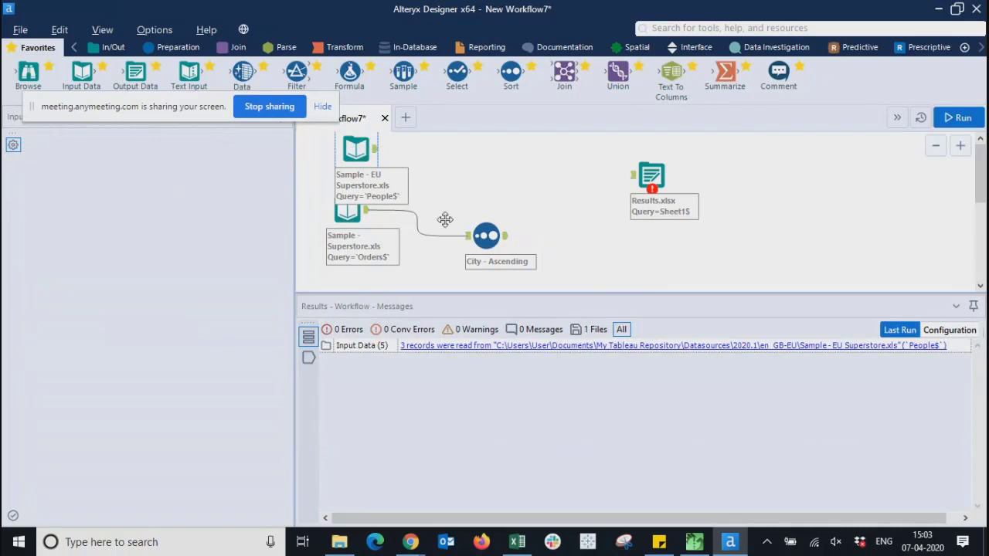
{"action": "key", "text": "Delete"}
{"action": "left_click_drag", "start_coordinate": [506, 244], "coordinate": [634, 175]}
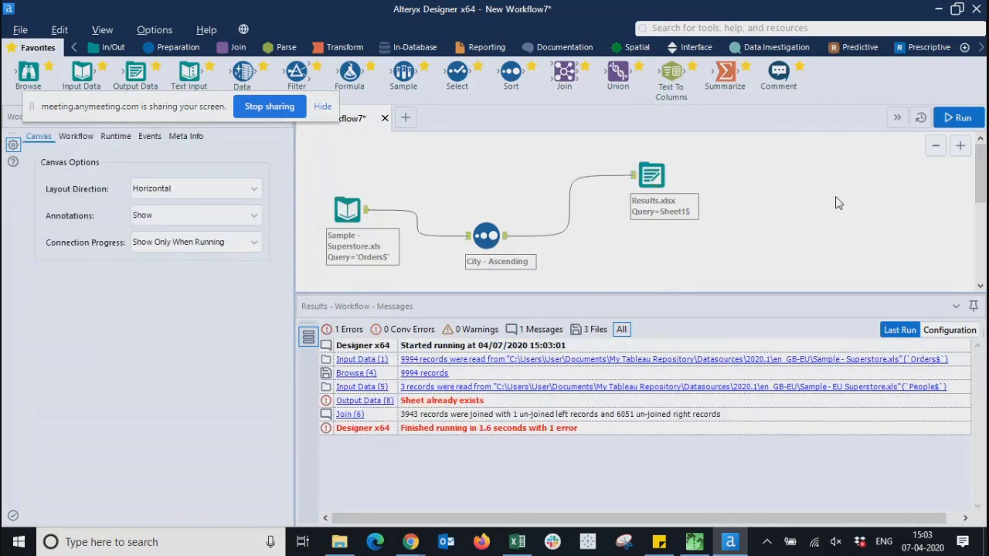
- Run the workflow, select the Results.xlsx output, and filter the results to errors only
{"action": "left_click", "coordinate": [960, 119]}
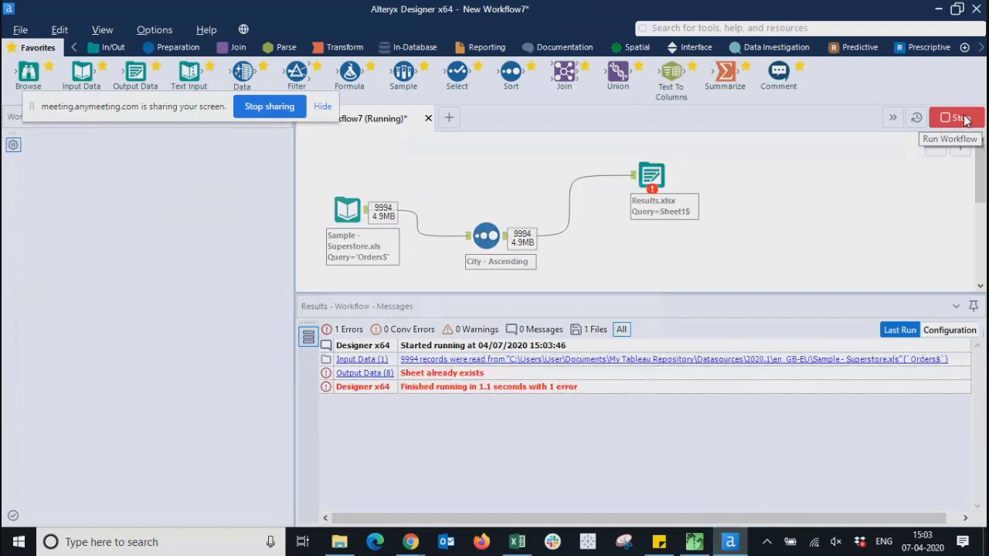
{"action": "left_click", "coordinate": [619, 326]}
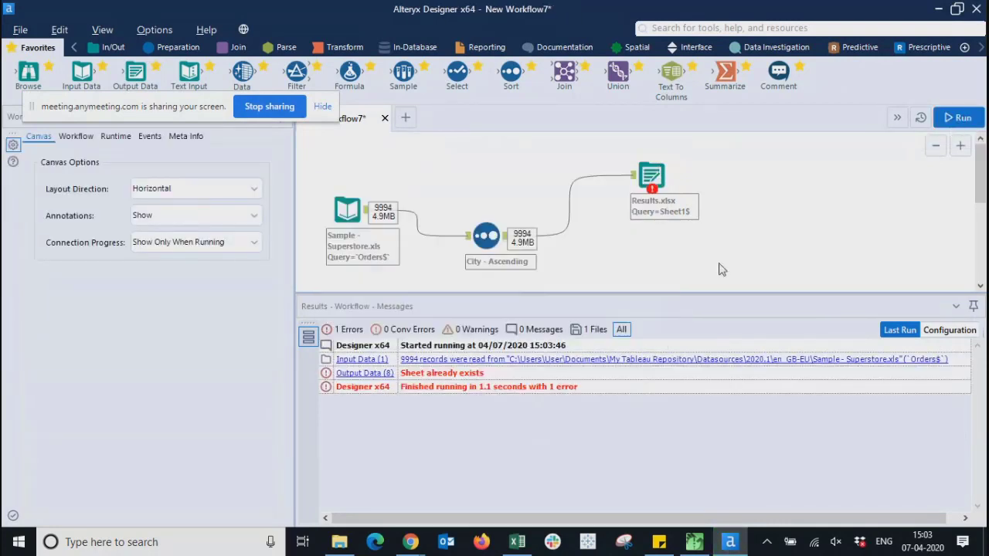
{"action": "left_click", "coordinate": [651, 176]}
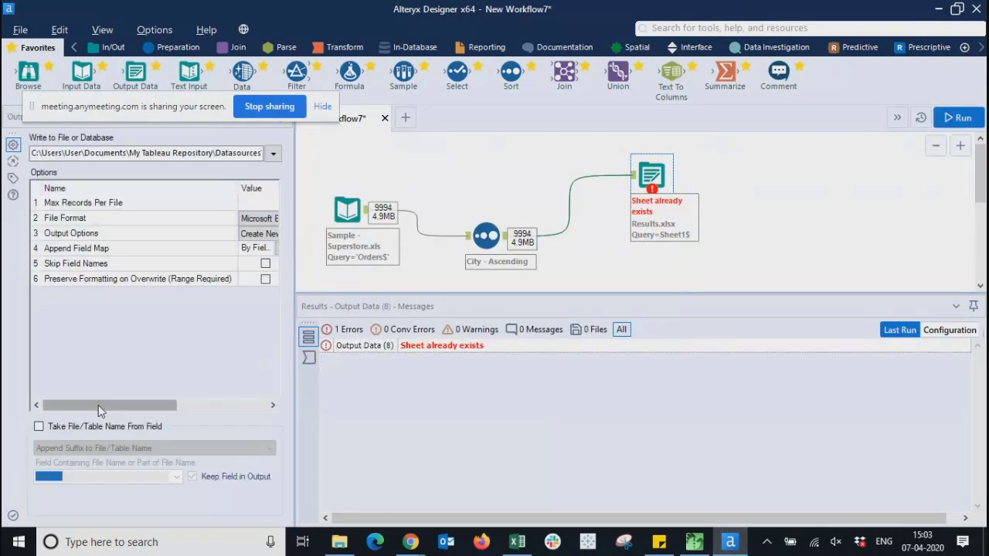
{"action": "left_click_drag", "start_coordinate": [96, 408], "coordinate": [302, 386]}
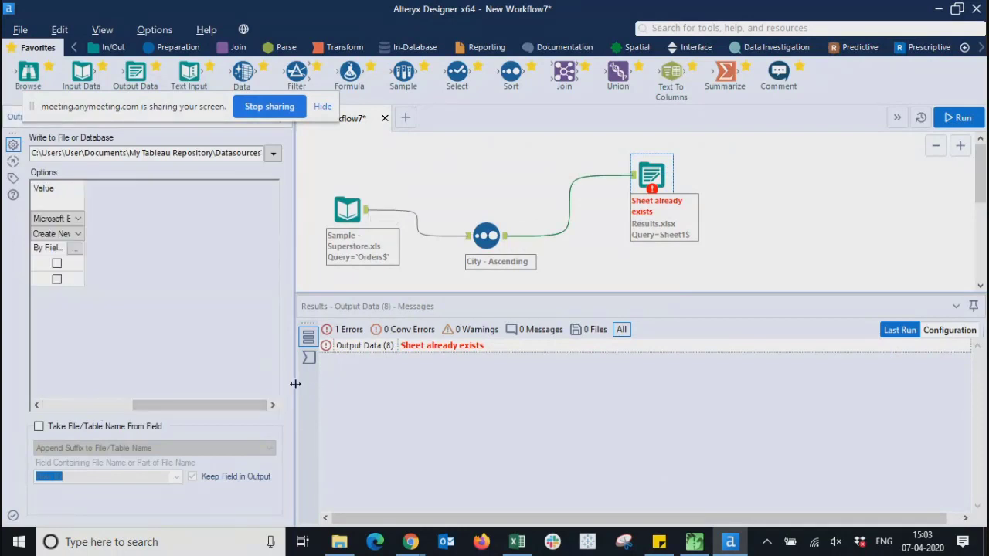
{"action": "left_click", "coordinate": [348, 331]}
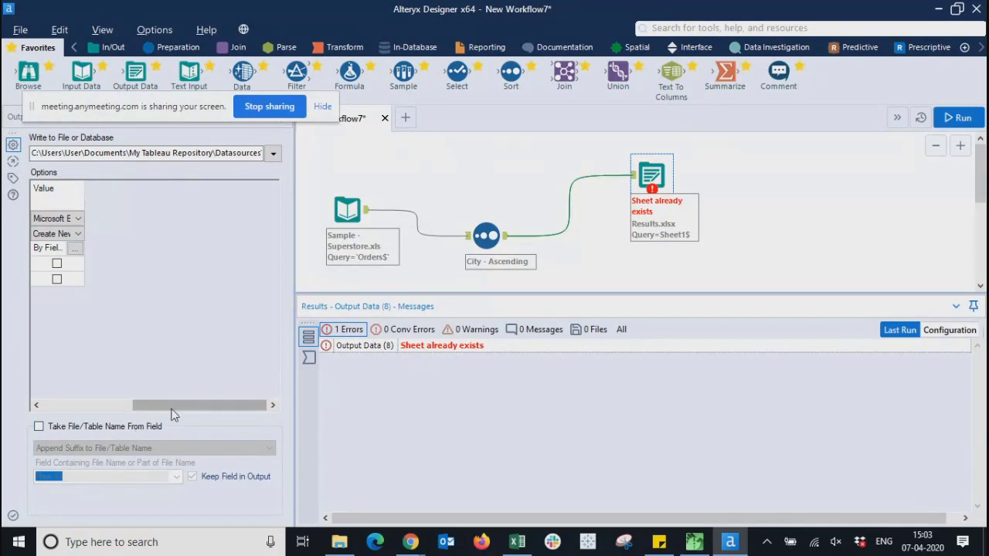
- Widen the configuration panel and open the Append Field Map for Results.xlsx
{"action": "left_click_drag", "start_coordinate": [144, 406], "coordinate": [43, 417]}
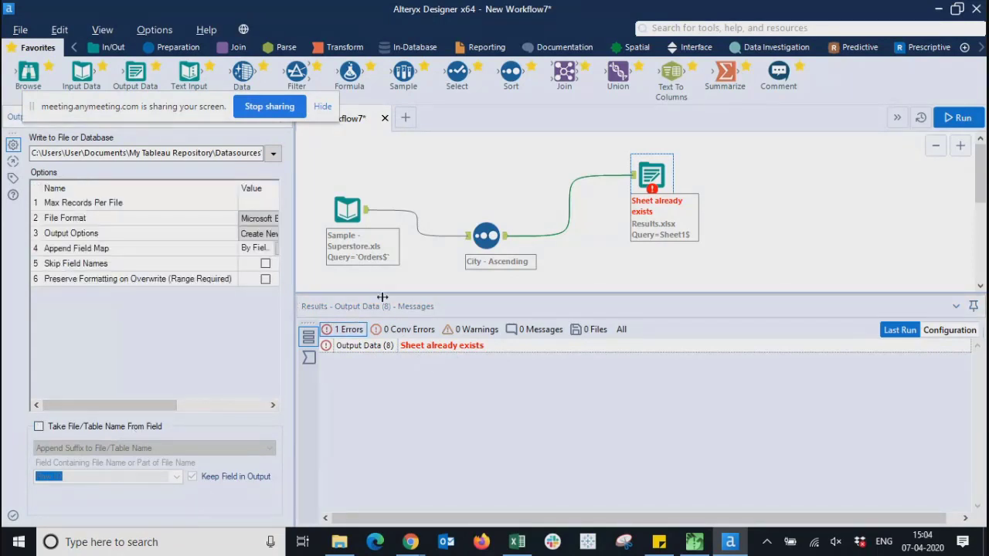
{"action": "left_click_drag", "start_coordinate": [382, 297], "coordinate": [445, 298]}
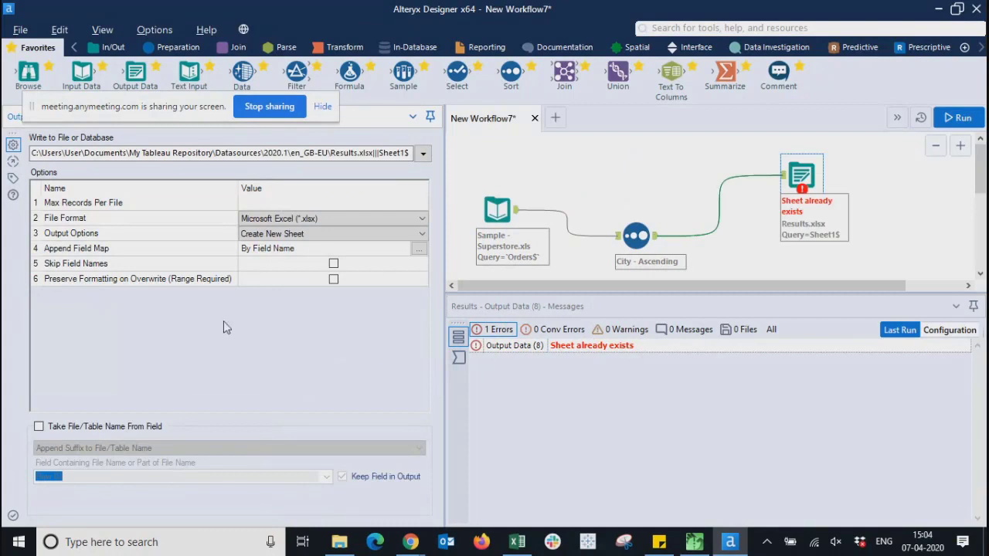
{"action": "left_click", "coordinate": [419, 249]}
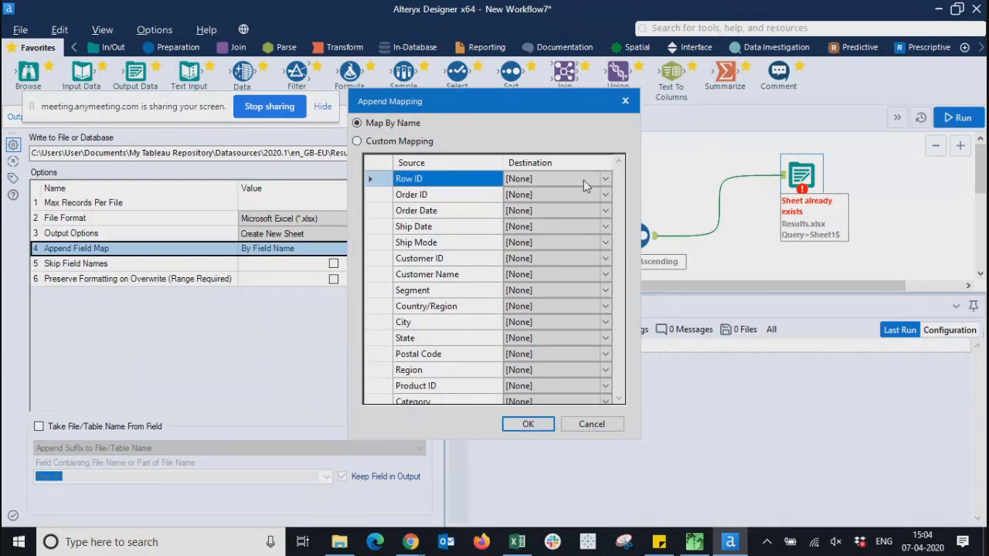
- Accept the Append Field Map by Field Name, check the file's data connections, then expand Output Options
{"action": "left_click", "coordinate": [528, 424]}
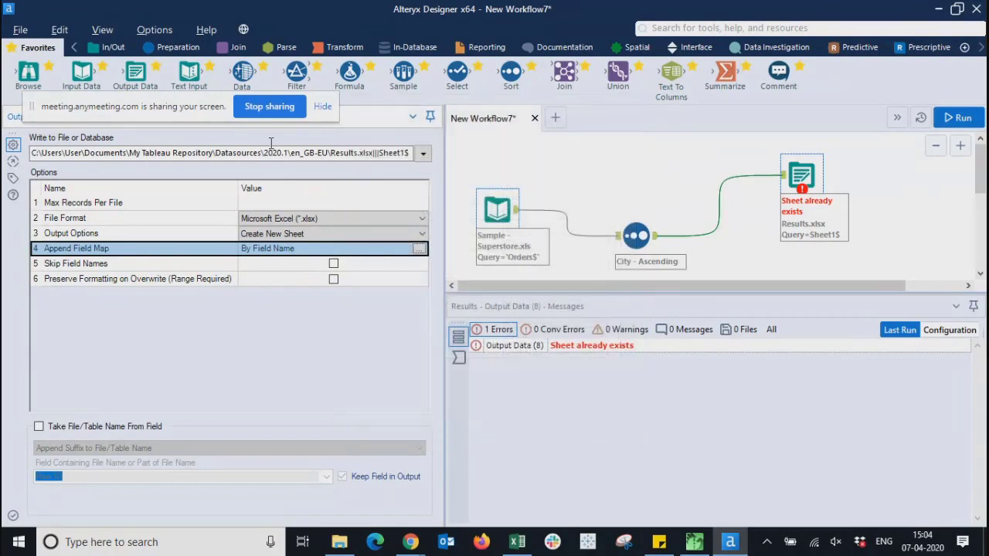
{"action": "left_click", "coordinate": [422, 154]}
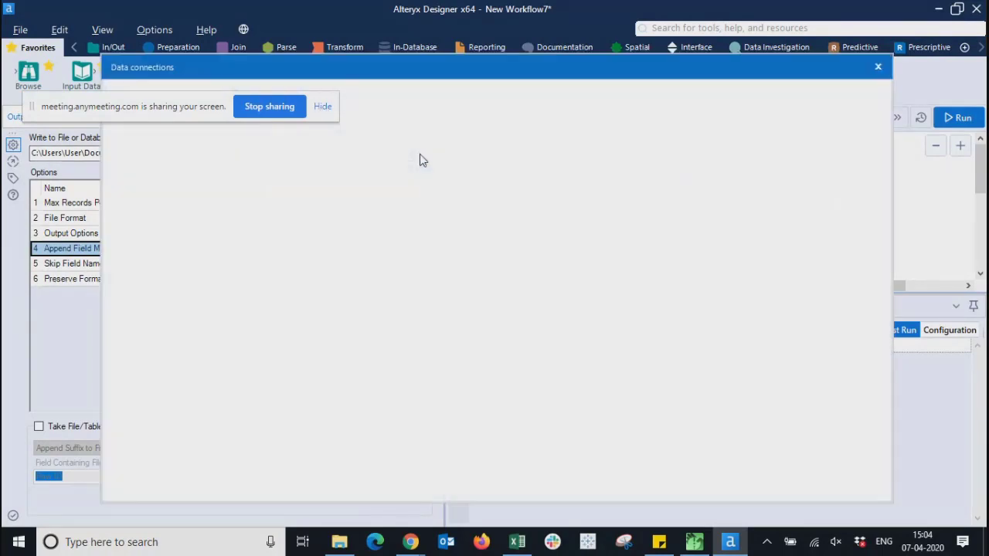
{"action": "left_click", "coordinate": [878, 68]}
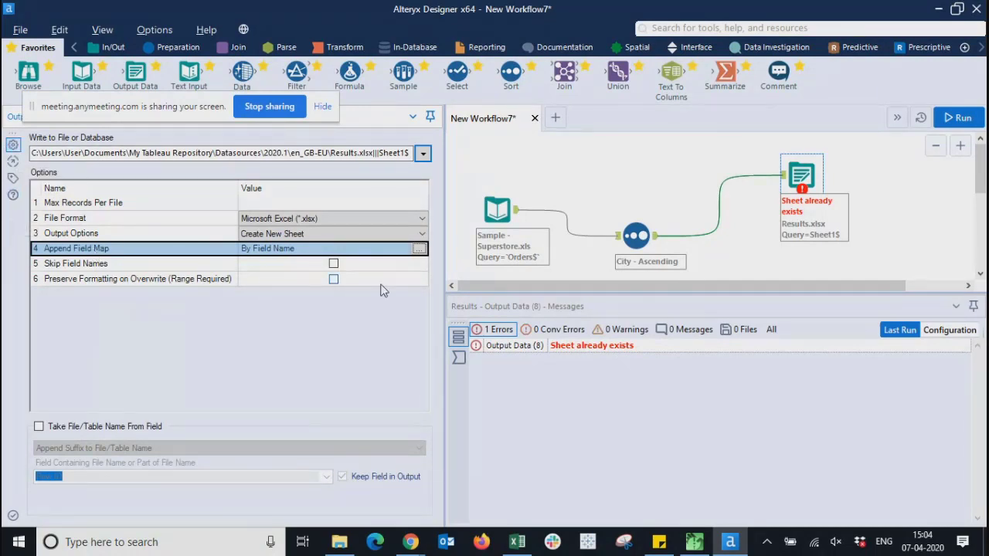
{"action": "left_click", "coordinate": [344, 234]}
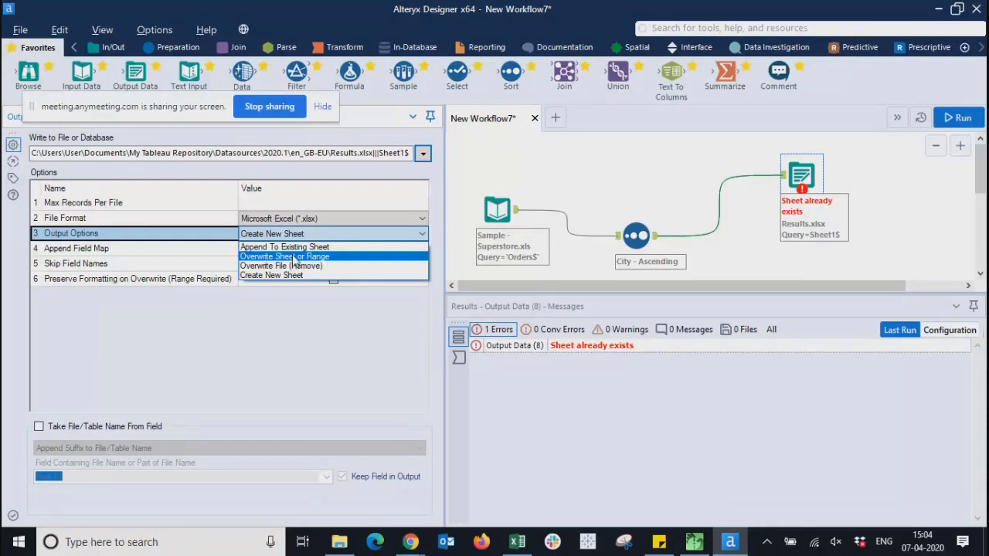
- Set Results.xlsx Output Options to Append To Existing Sheet and rerun the workflow
{"action": "left_click", "coordinate": [293, 248]}
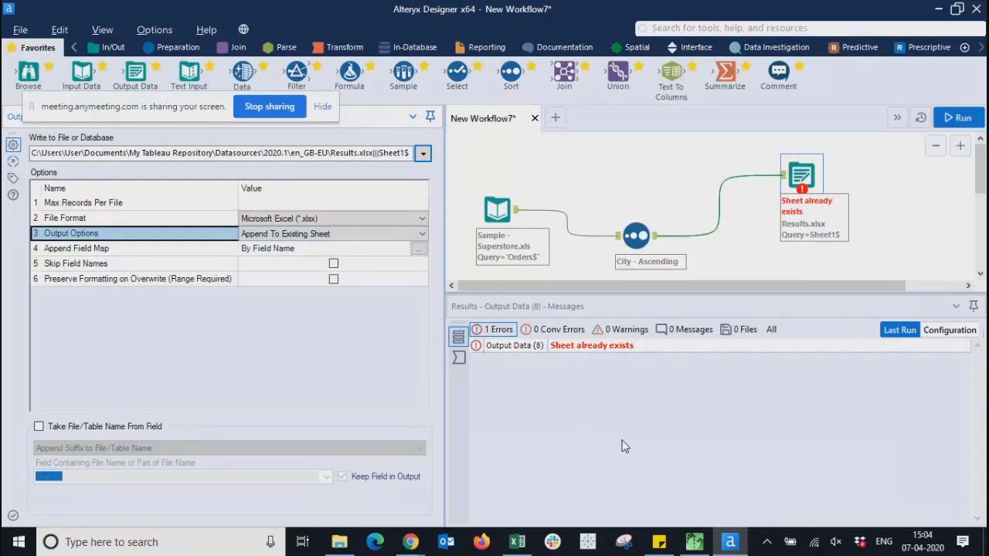
{"action": "key", "text": "ctrl+r"}
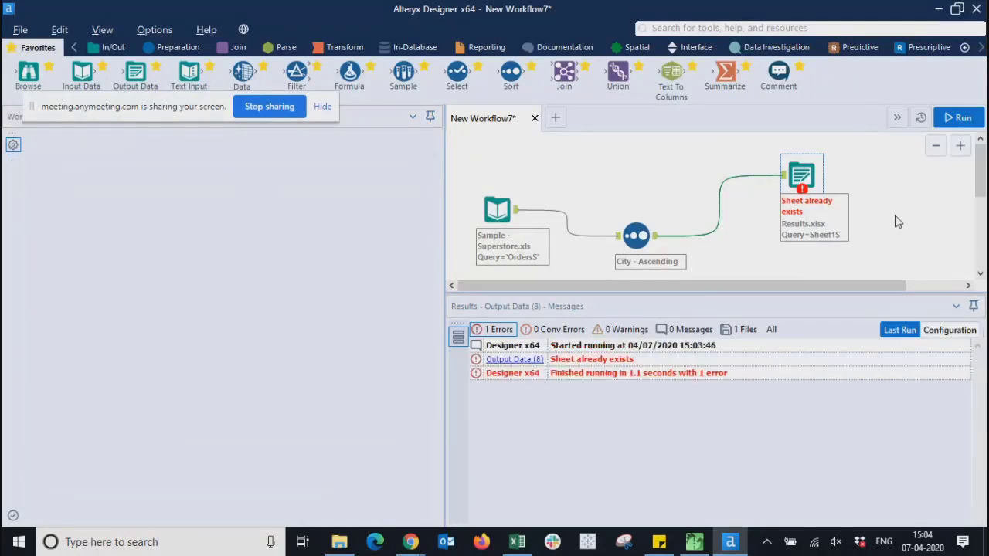
{"action": "left_click", "coordinate": [897, 222]}
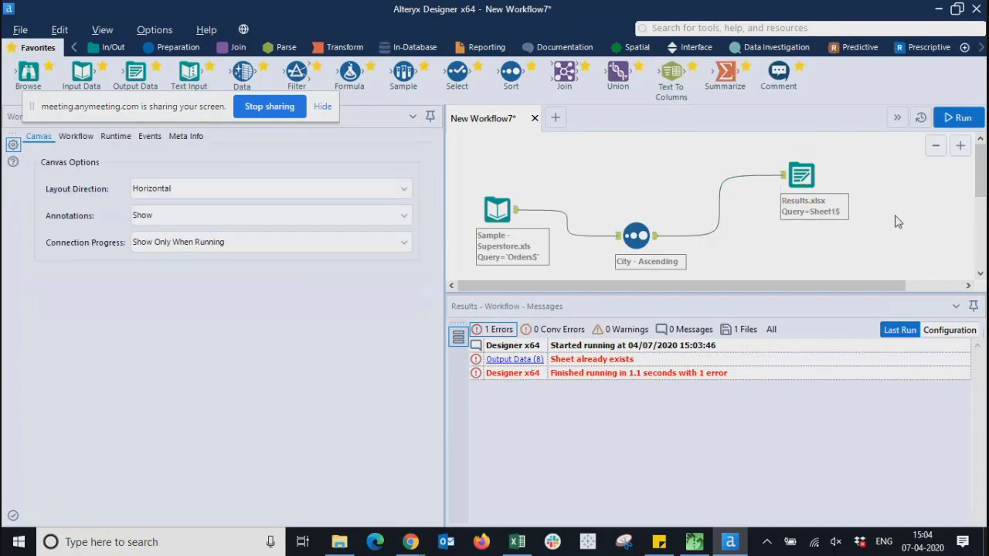
{"action": "left_click", "coordinate": [958, 118]}
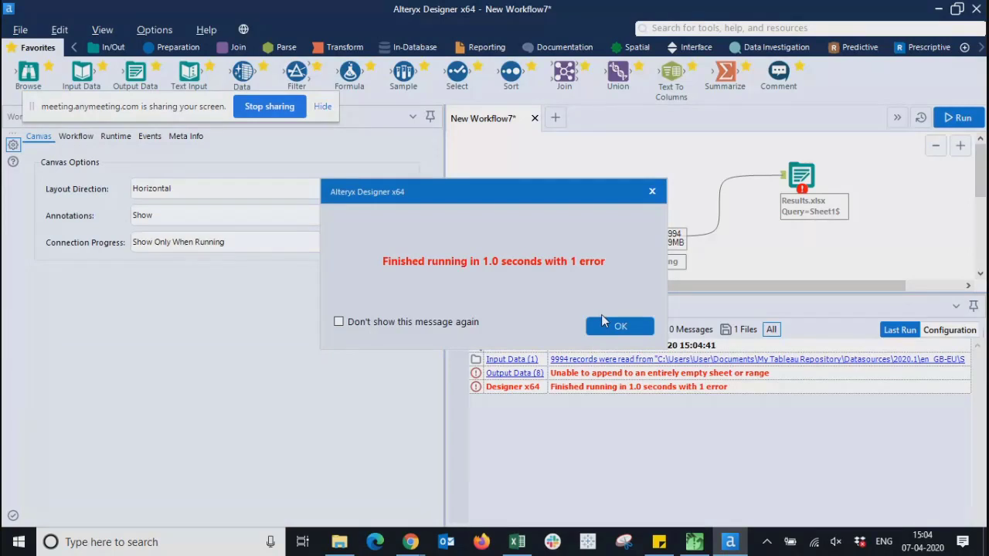
{"action": "left_click", "coordinate": [607, 325]}
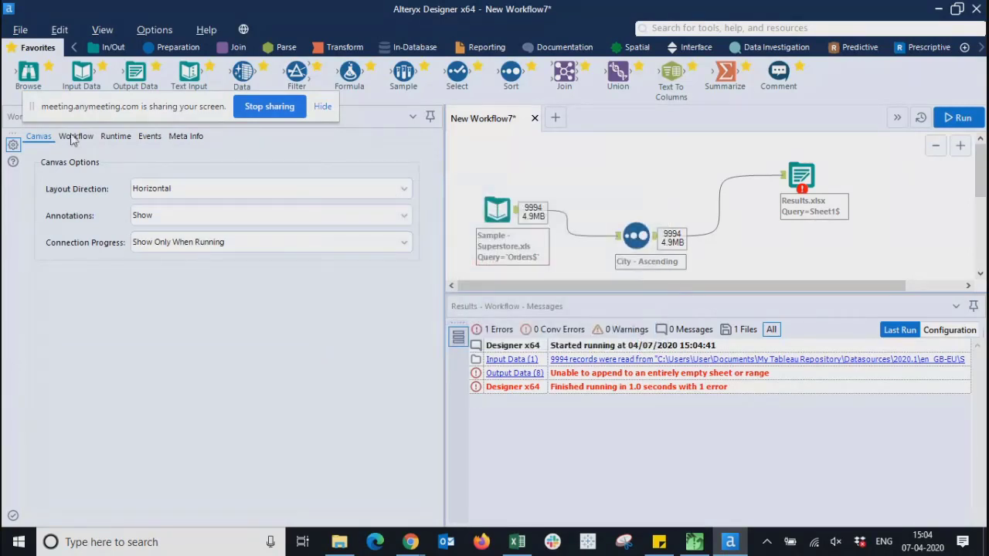
- Review the Workflow and Runtime settings, then reselect the Results.xlsx Output Data tool
{"action": "left_click", "coordinate": [75, 137]}
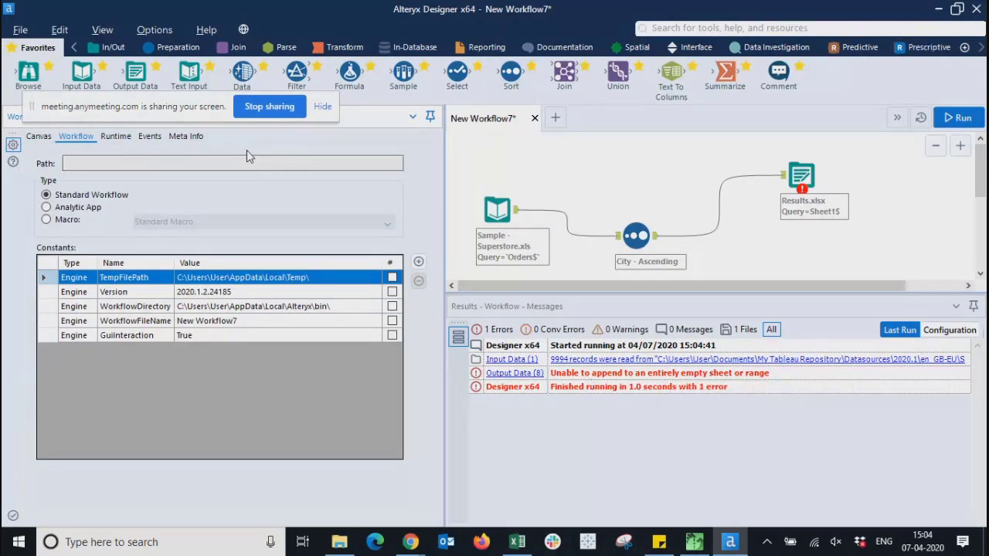
{"action": "left_click", "coordinate": [117, 137]}
{"action": "left_click", "coordinate": [47, 139]}
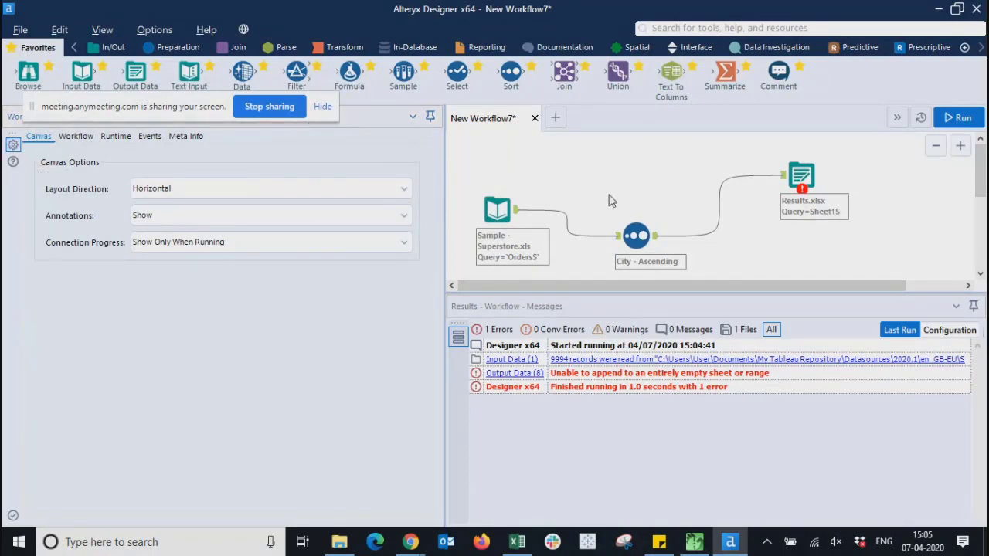
{"action": "left_click", "coordinate": [800, 176]}
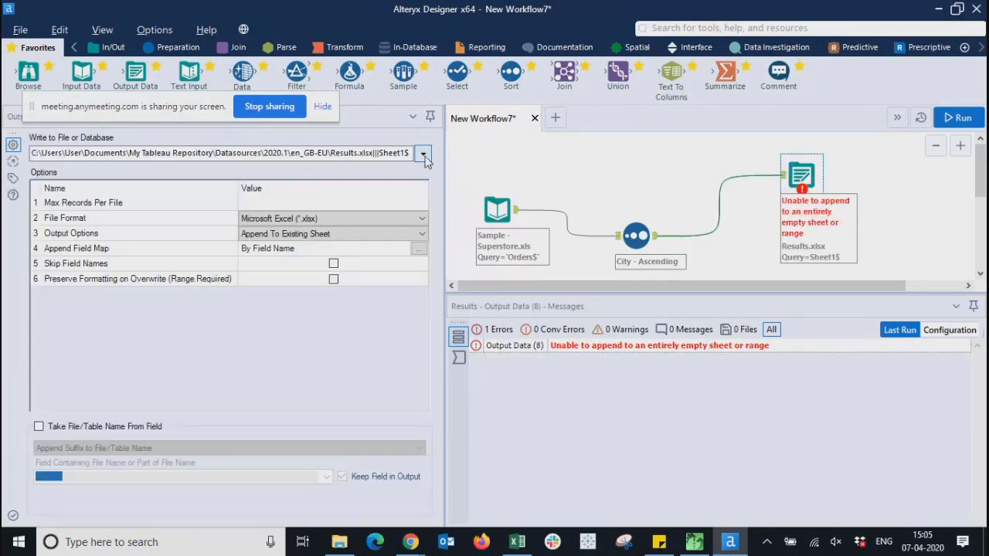
- Review the Results.xlsx data connections and Append Field Map, closing both without changes
{"action": "left_click", "coordinate": [424, 155]}
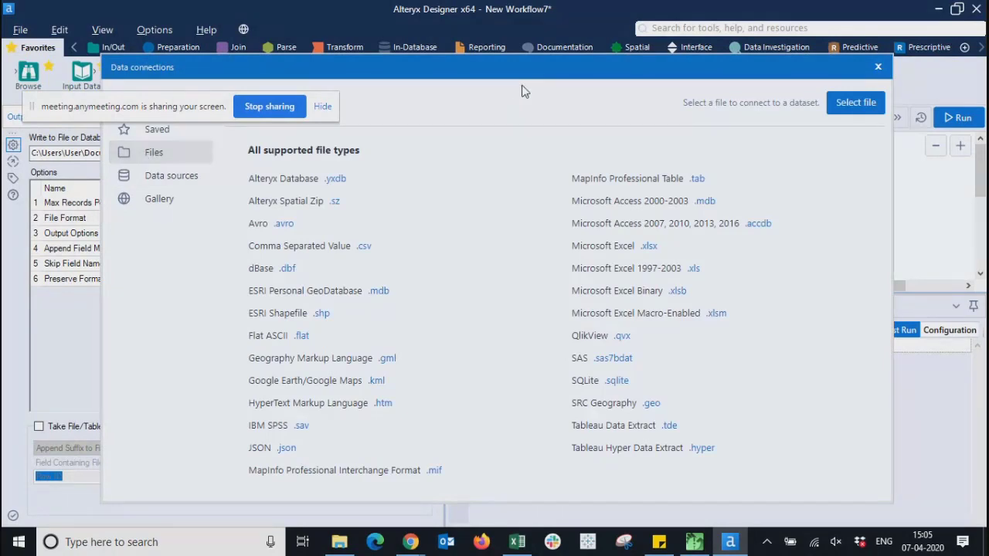
{"action": "left_click", "coordinate": [878, 69]}
{"action": "left_click", "coordinate": [423, 250]}
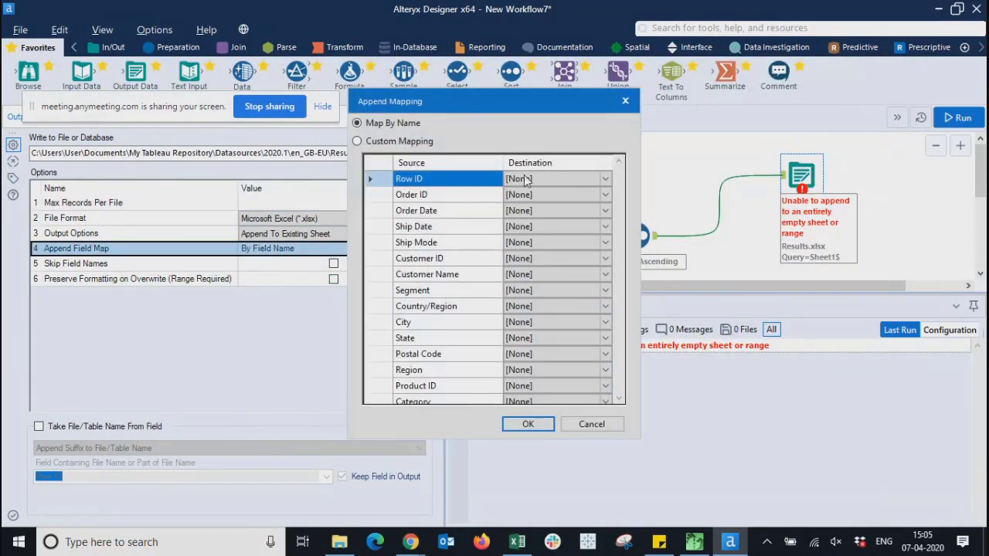
{"action": "left_click", "coordinate": [592, 425]}
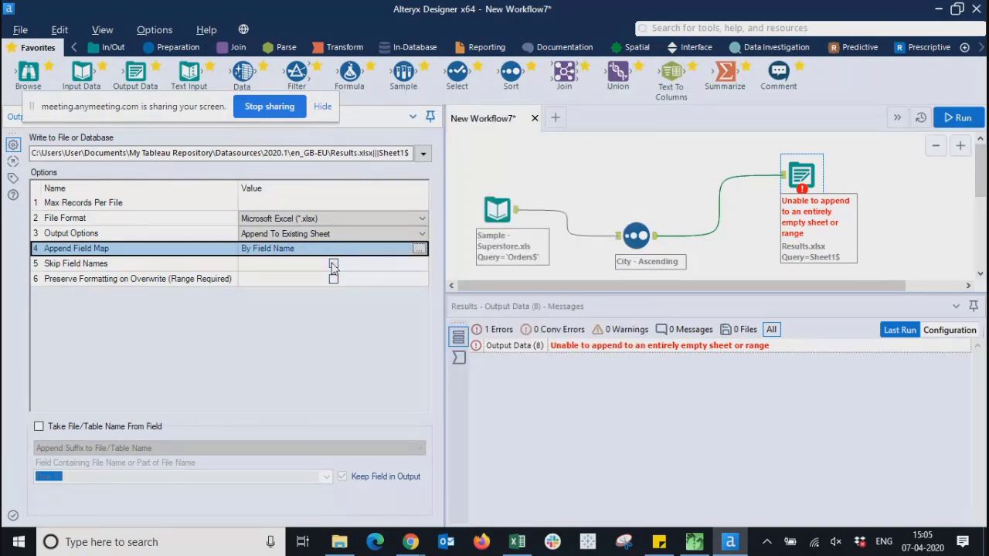
{"action": "left_click", "coordinate": [333, 263]}
{"action": "left_click", "coordinate": [418, 248]}
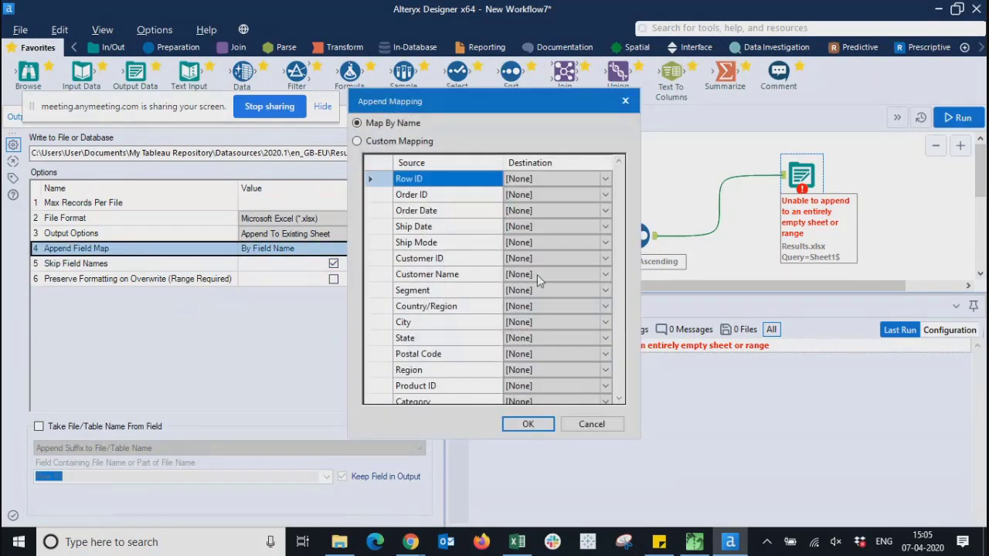
{"action": "left_click", "coordinate": [595, 422]}
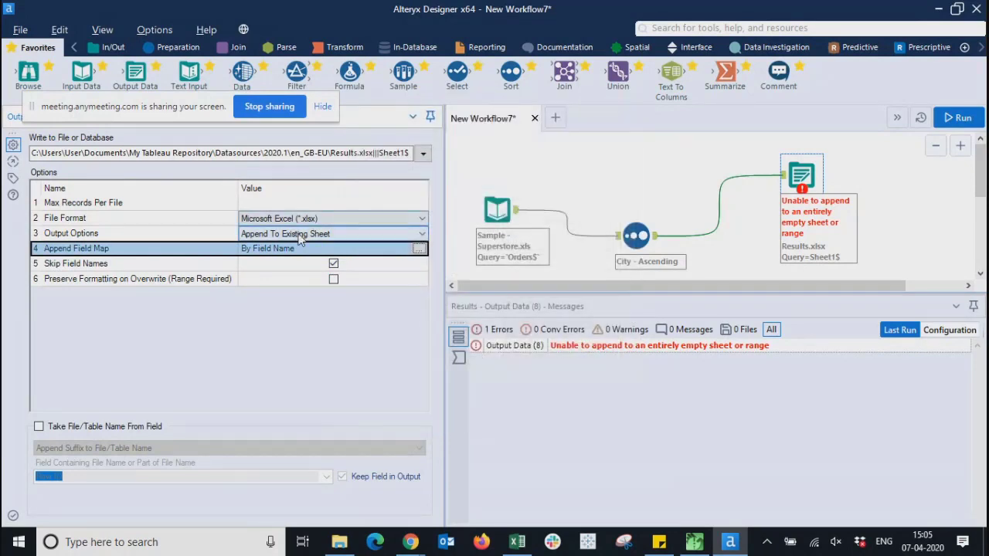
- Set Output Options to Overwrite File (Remove) with field names not skipped
{"action": "left_click", "coordinate": [309, 233]}
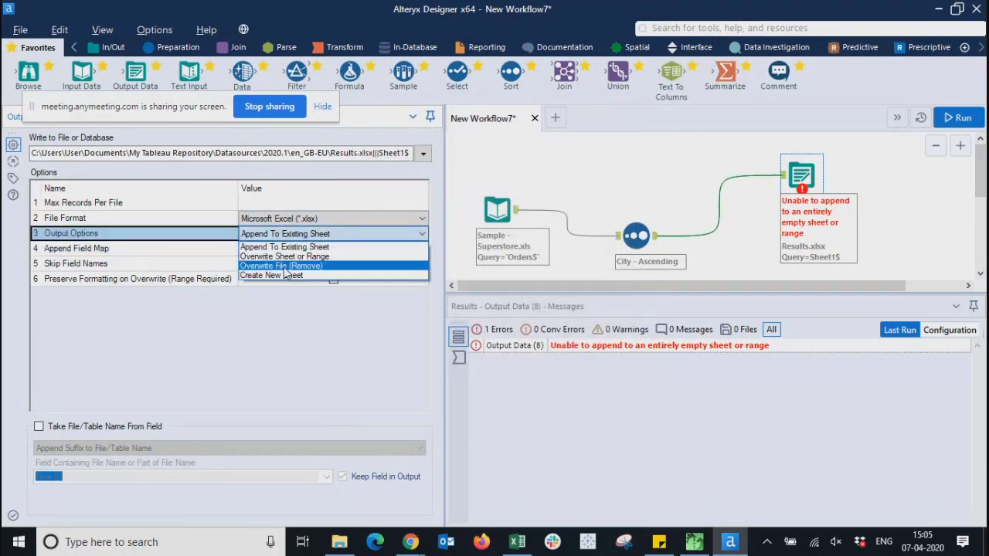
{"action": "left_click", "coordinate": [284, 267]}
{"action": "left_click", "coordinate": [333, 264]}
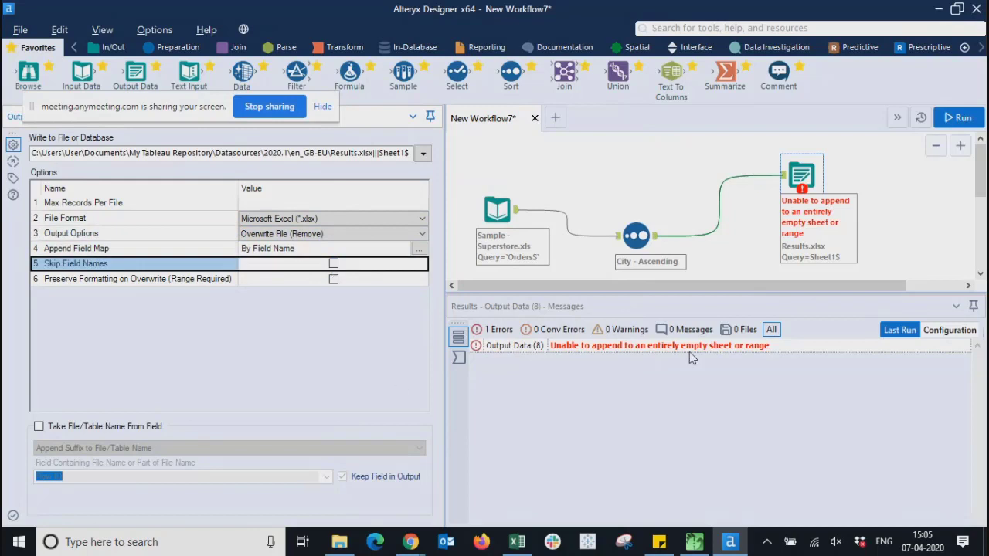
{"action": "left_click", "coordinate": [652, 196]}
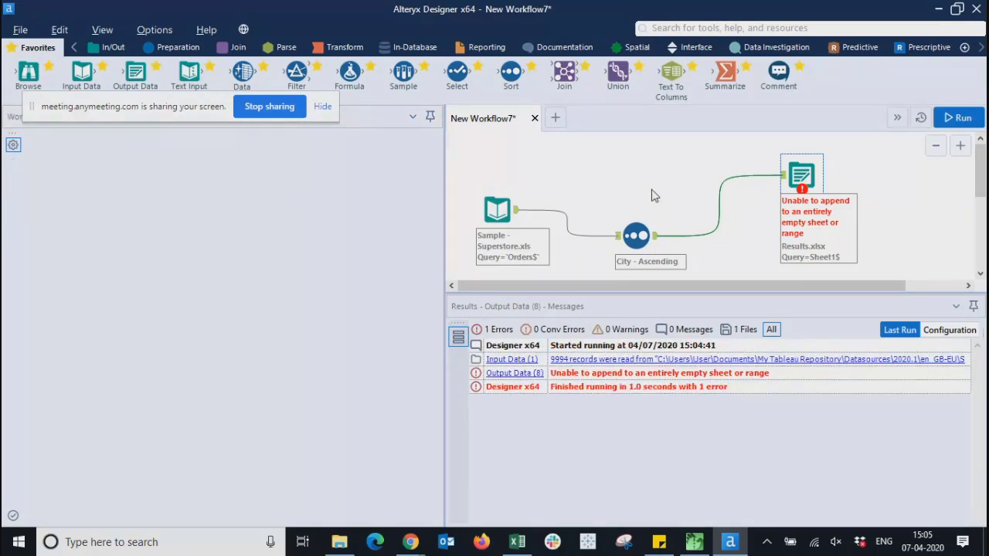
- Run the workflow twice, writing 9994 records to Results.xlsx with 0 errors
{"action": "left_click", "coordinate": [957, 118]}
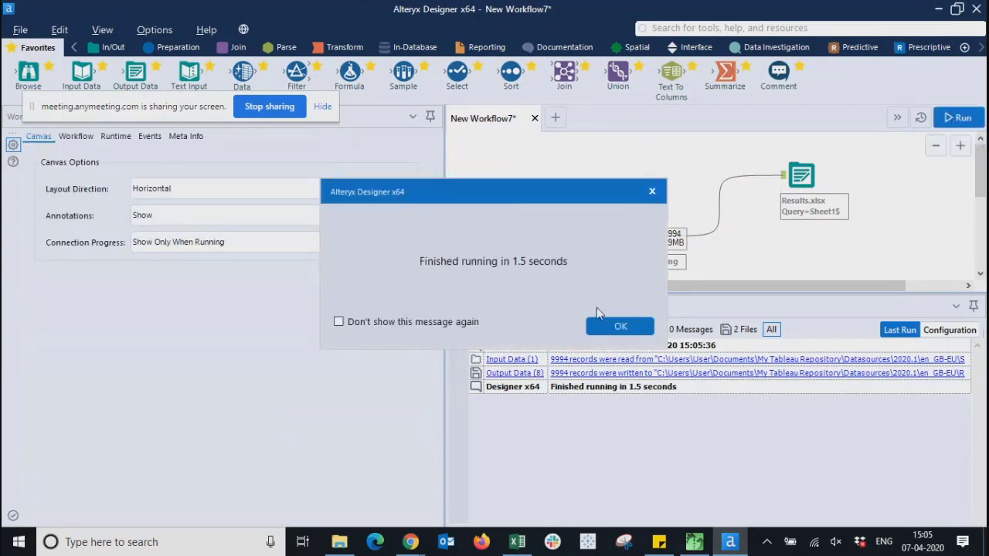
{"action": "left_click", "coordinate": [622, 325]}
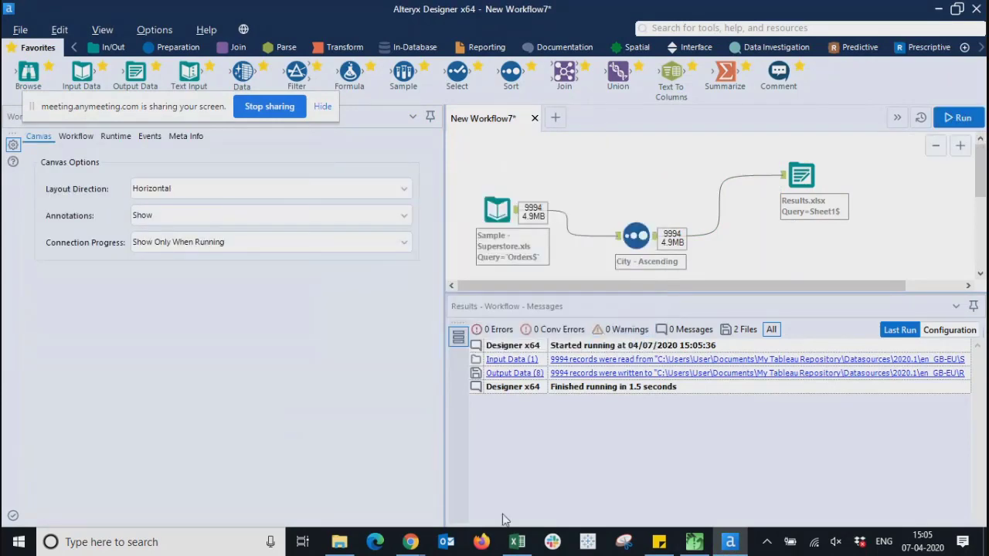
{"action": "left_click", "coordinate": [339, 543]}
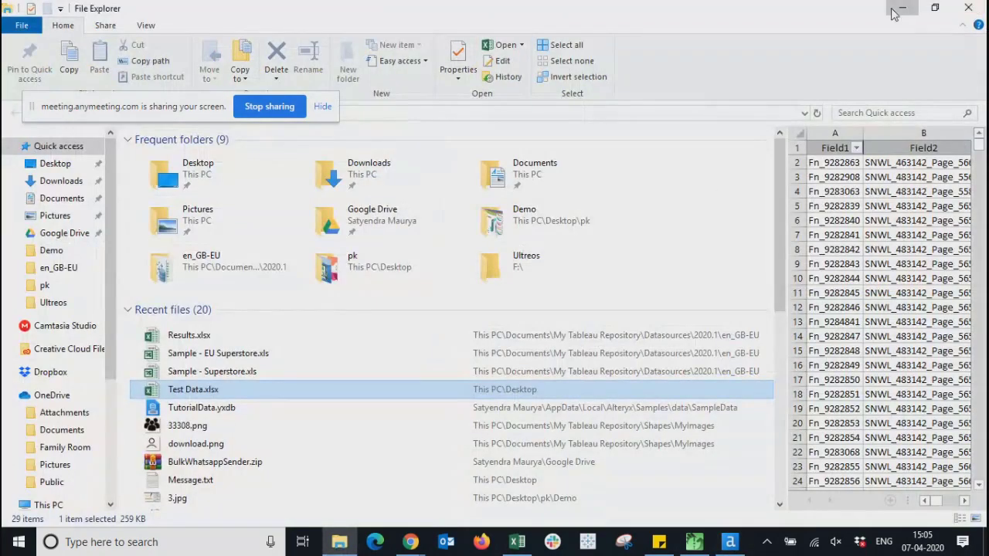
{"action": "left_click", "coordinate": [901, 9]}
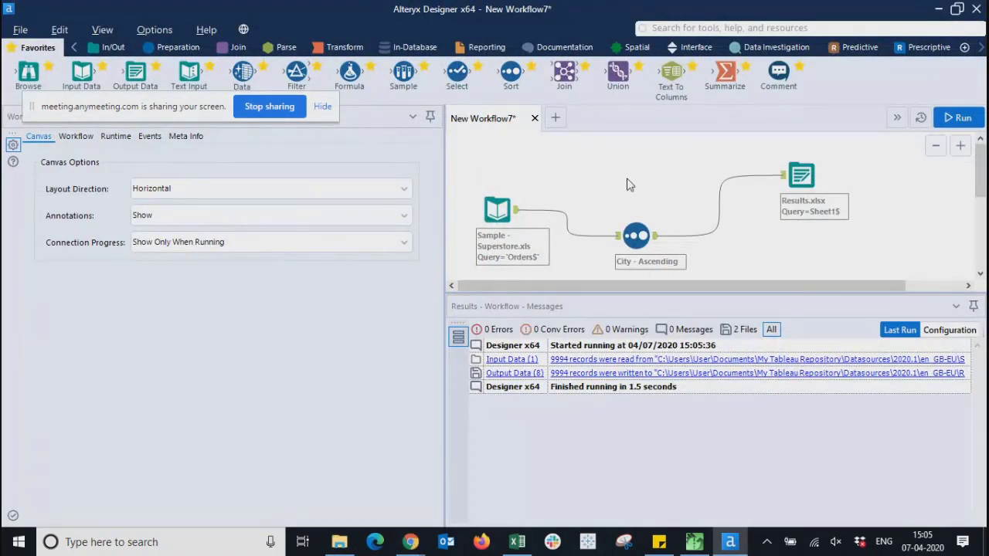
{"action": "left_click", "coordinate": [956, 117]}
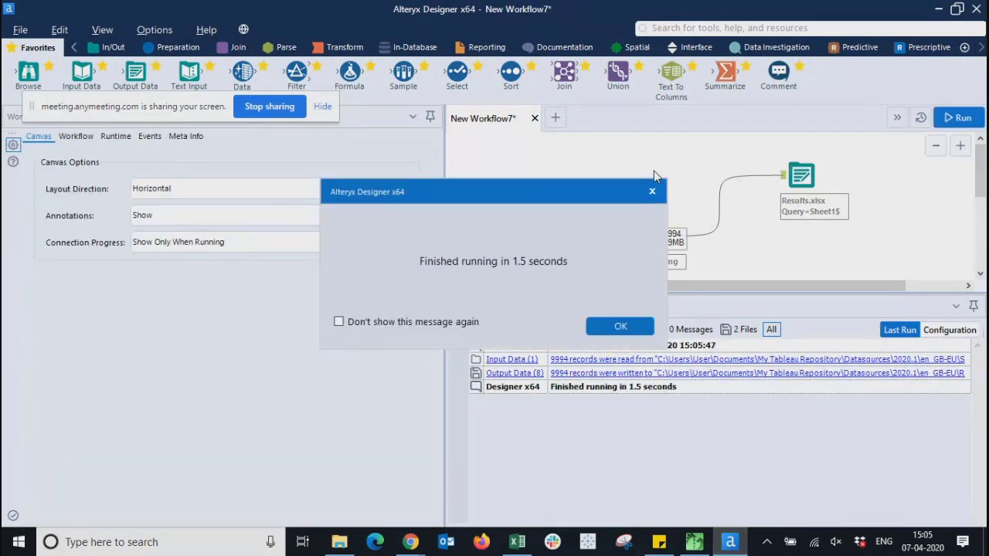
{"action": "left_click", "coordinate": [622, 327]}
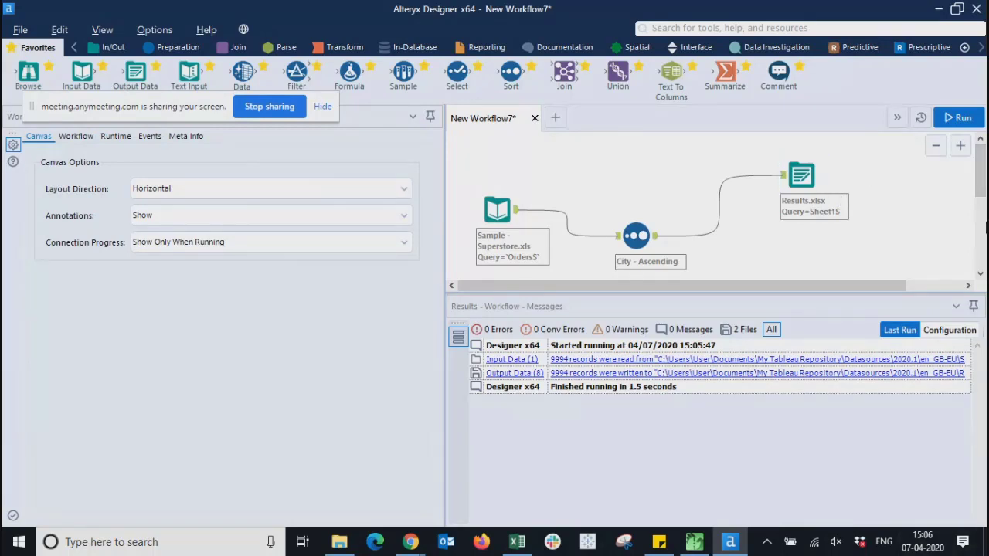
- Map fields by name, switch Output Options to Append To Existing Sheet, and rerun with 0 errors
{"action": "left_click", "coordinate": [817, 179]}
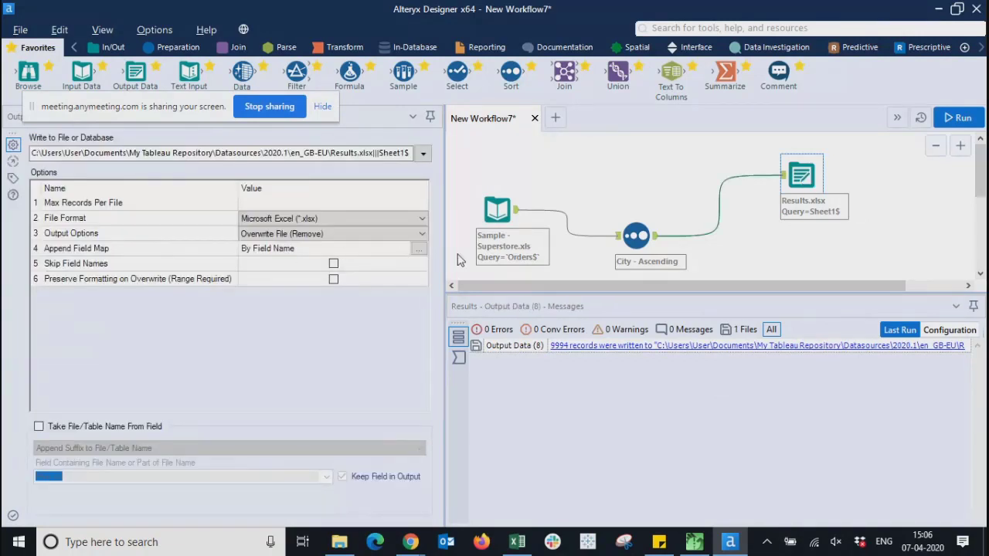
{"action": "left_click", "coordinate": [419, 250]}
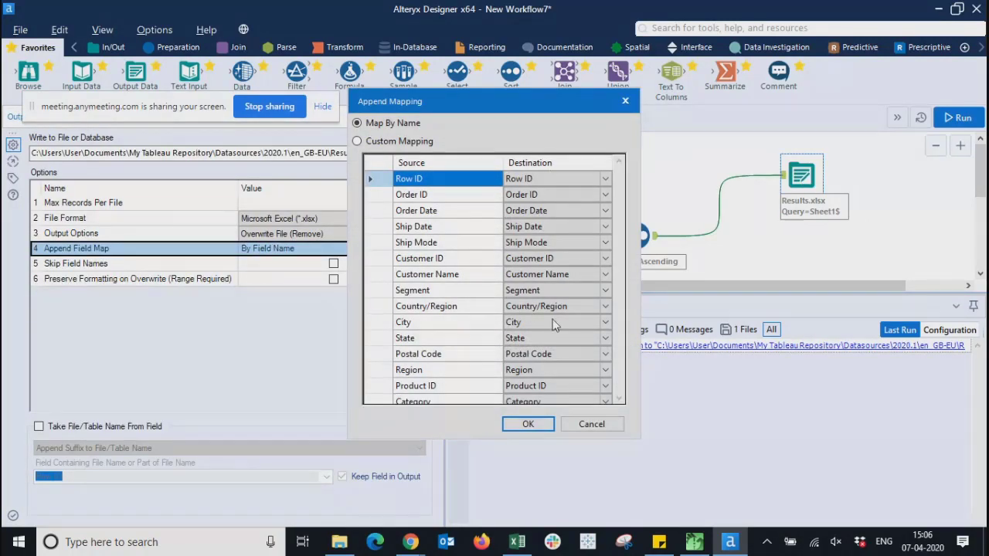
{"action": "left_click", "coordinate": [507, 423]}
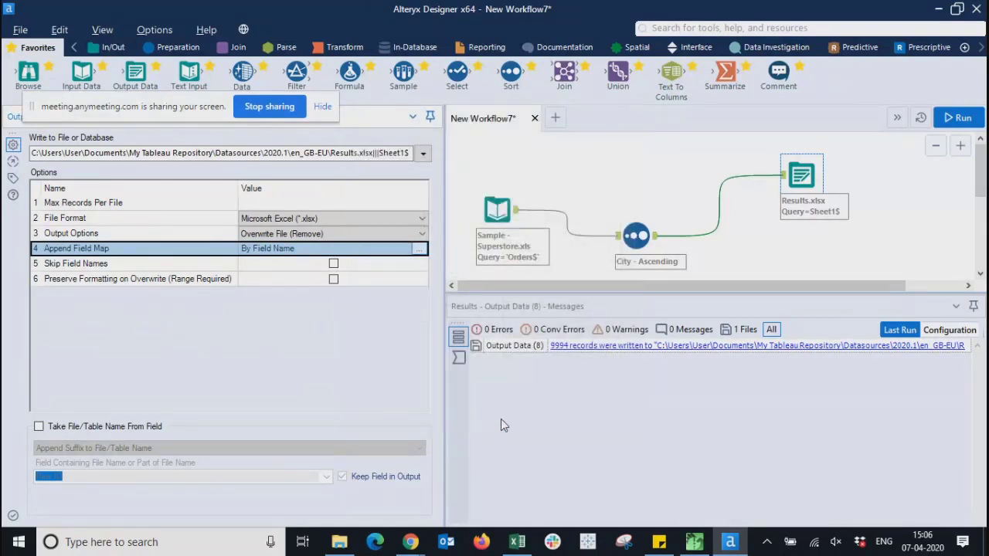
{"action": "left_click", "coordinate": [297, 234]}
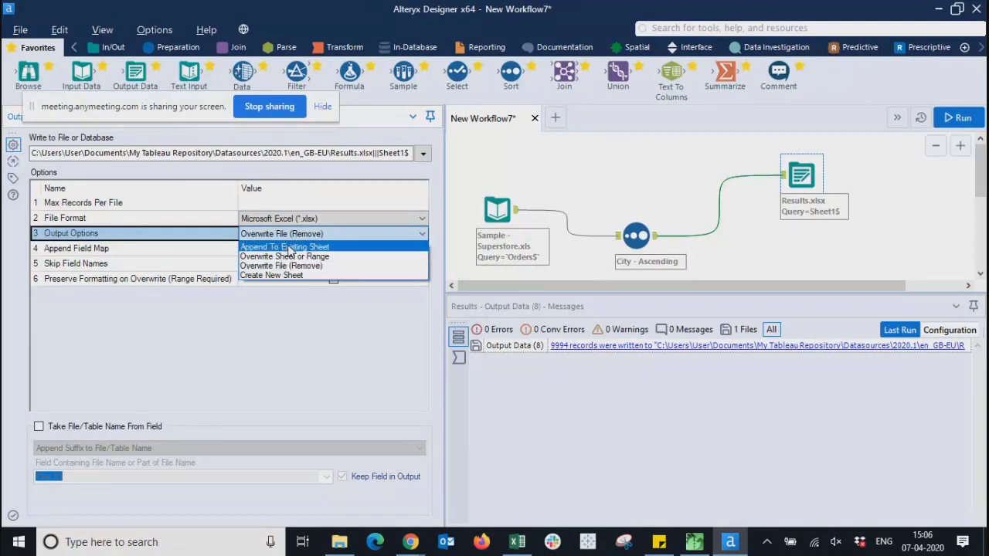
{"action": "left_click", "coordinate": [288, 247]}
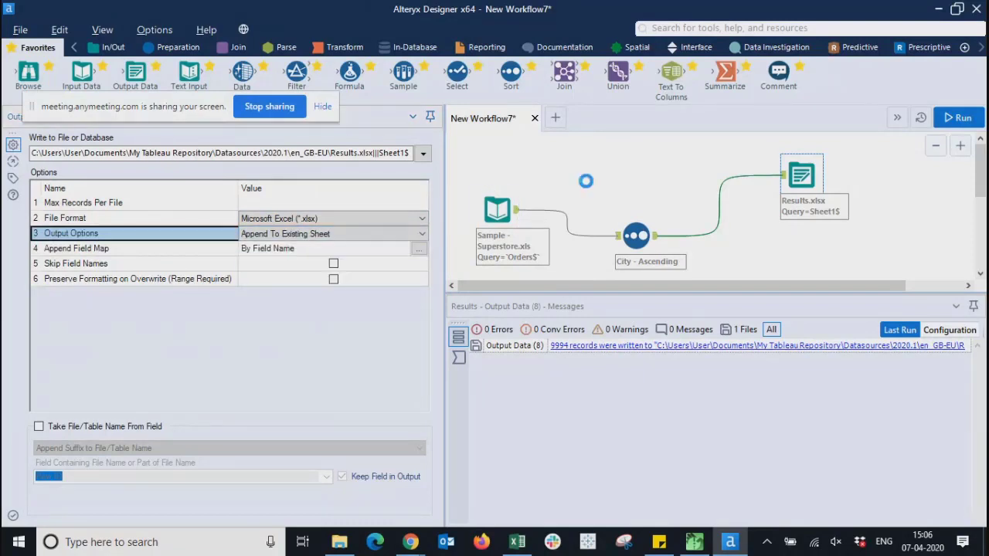
{"action": "left_click", "coordinate": [585, 177]}
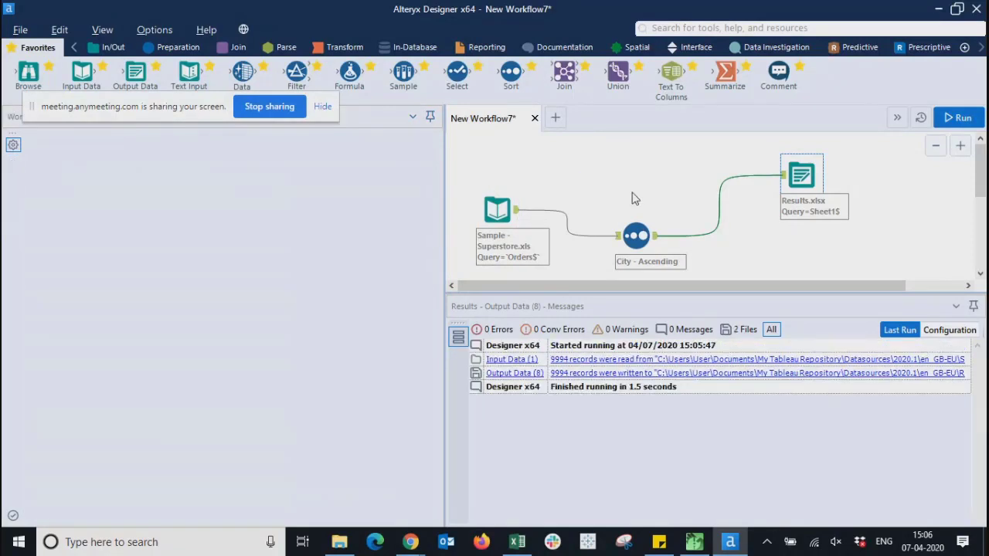
{"action": "left_click", "coordinate": [956, 118]}
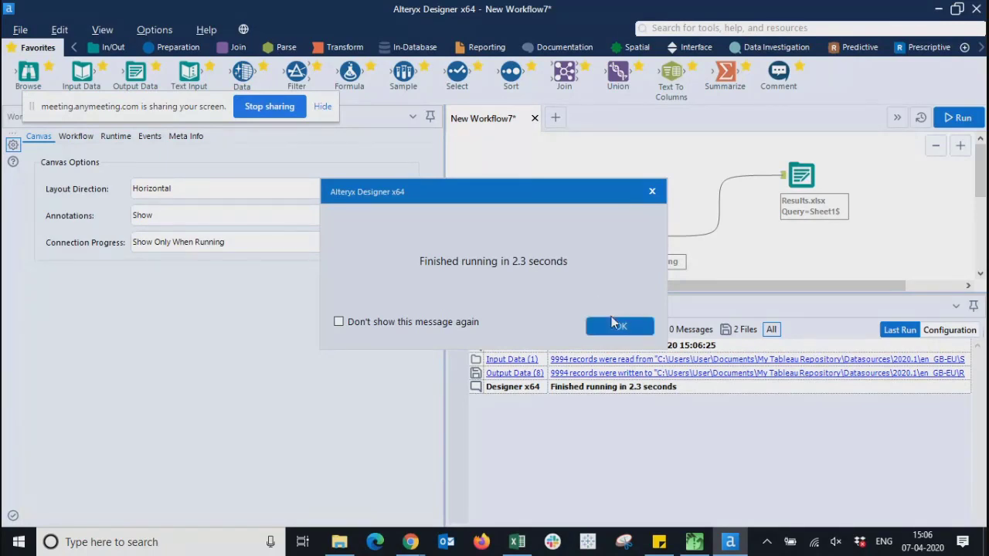
{"action": "left_click", "coordinate": [621, 327]}
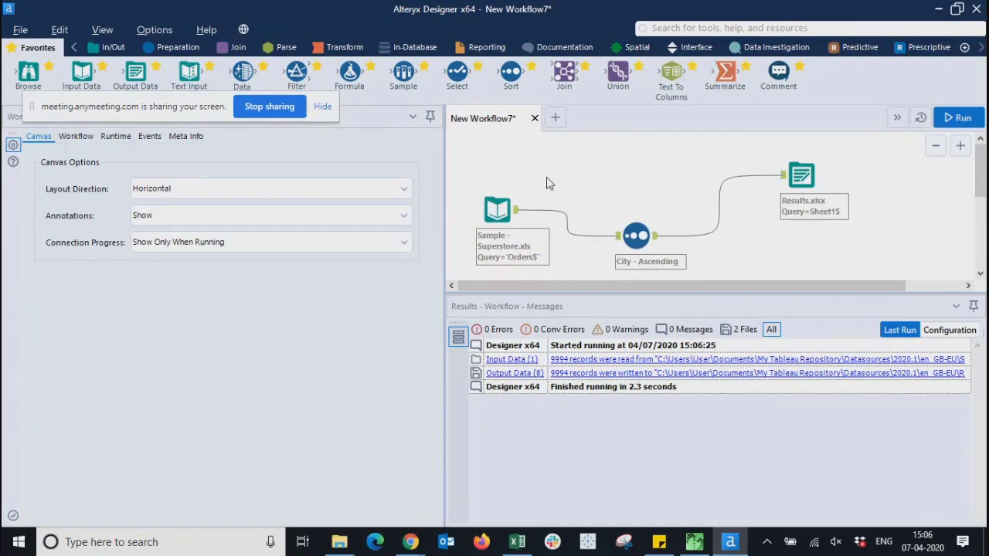
- Drop a Text Input tool on the canvas and title its first column 'Name'
{"action": "left_click_drag", "start_coordinate": [445, 262], "coordinate": [67, 269]}
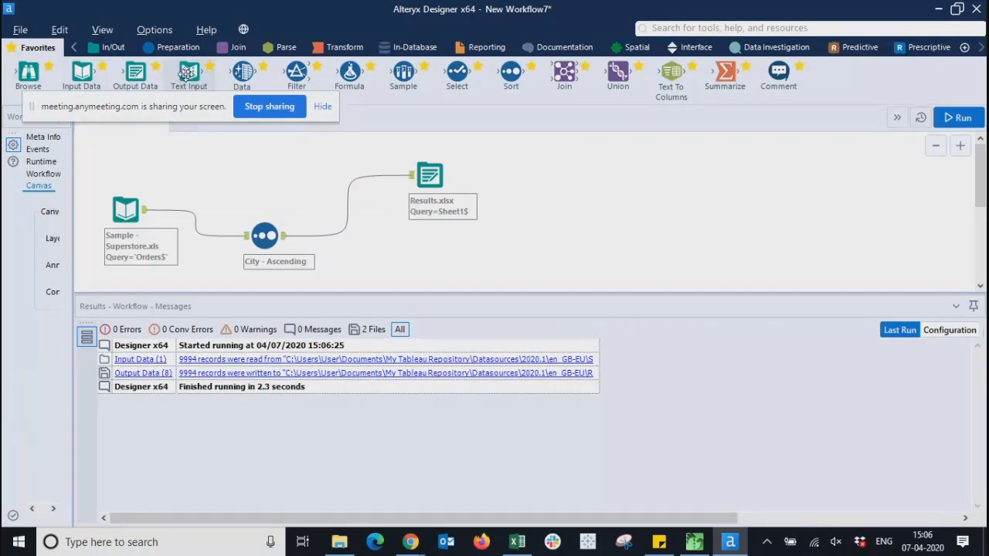
{"action": "left_click_drag", "start_coordinate": [186, 73], "coordinate": [250, 169]}
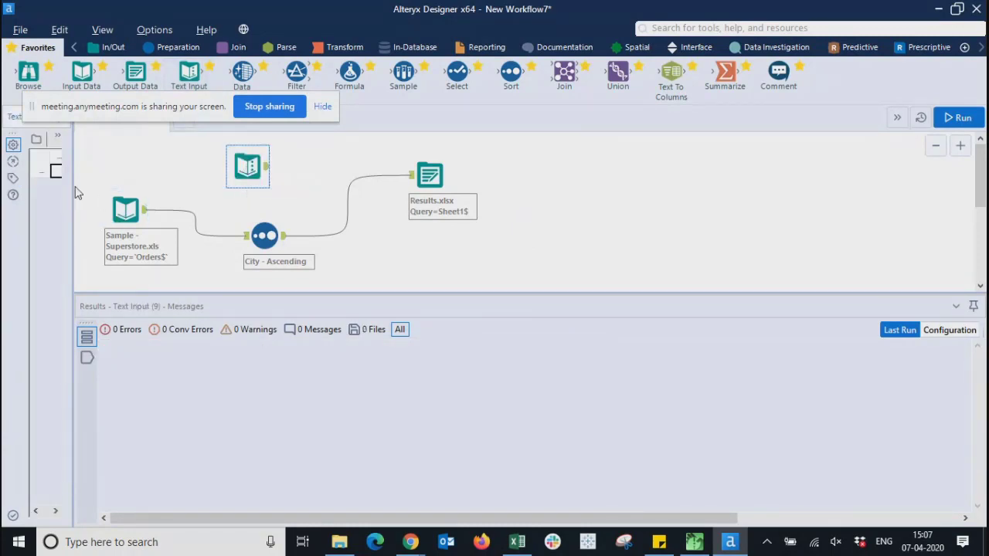
{"action": "left_click_drag", "start_coordinate": [72, 200], "coordinate": [372, 206]}
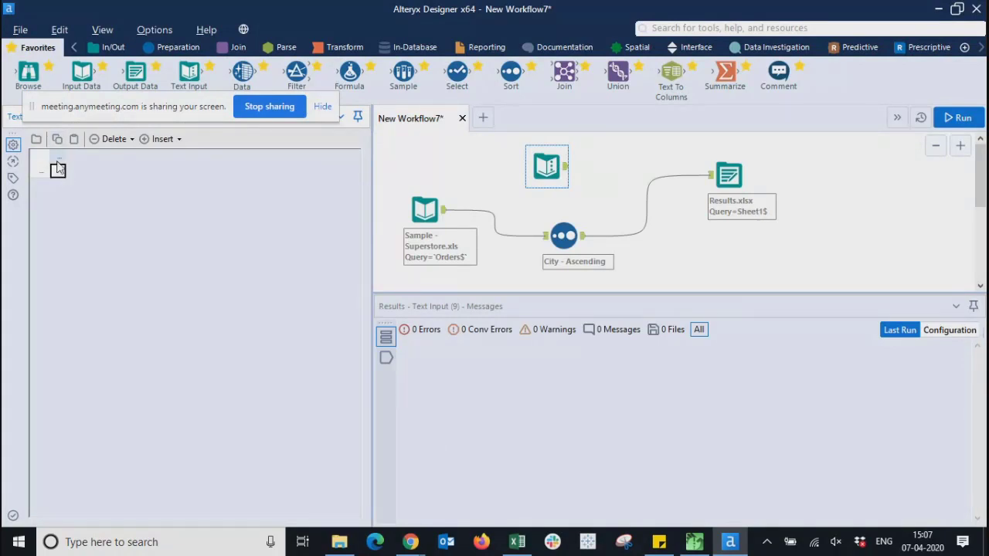
{"action": "left_click", "coordinate": [58, 158]}
{"action": "left_click", "coordinate": [58, 158]}
{"action": "type", "text": "Colum"}
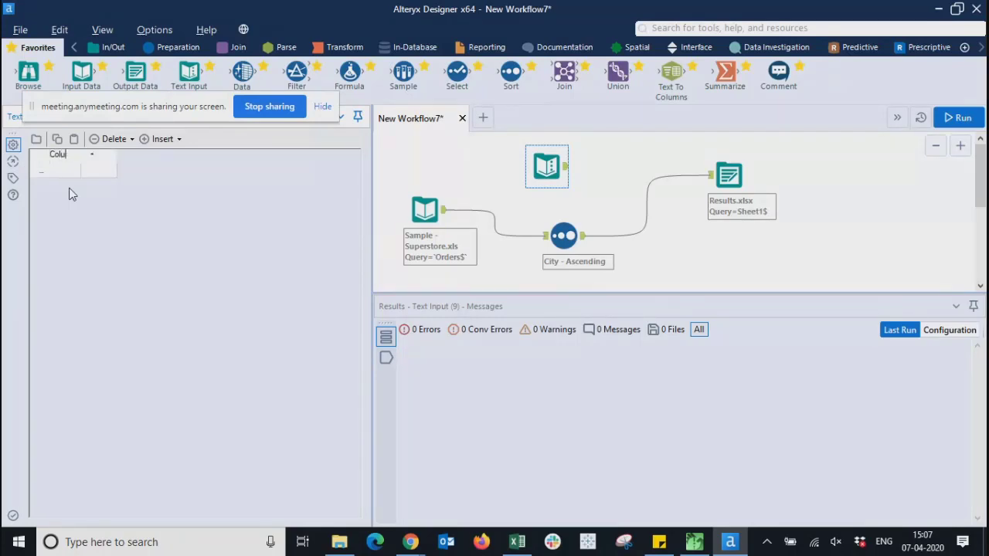
{"action": "key", "text": "BackSpace"}
{"action": "key", "text": "BackSpace"}
{"action": "key", "text": "BackSpace"}
{"action": "key", "text": "BackSpace"}
{"action": "type", "text": "NAme"}
{"action": "key", "text": "BackSpace"}
{"action": "key", "text": "BackSpace"}
{"action": "key", "text": "BackSpace"}
{"action": "type", "text": "ame"}
- Enter a sample name under Name, then add an Address column containing 'Delhi'
{"action": "left_click", "coordinate": [62, 175]}
{"action": "left_click", "coordinate": [61, 173]}
{"action": "type", "text": "Jhon"}
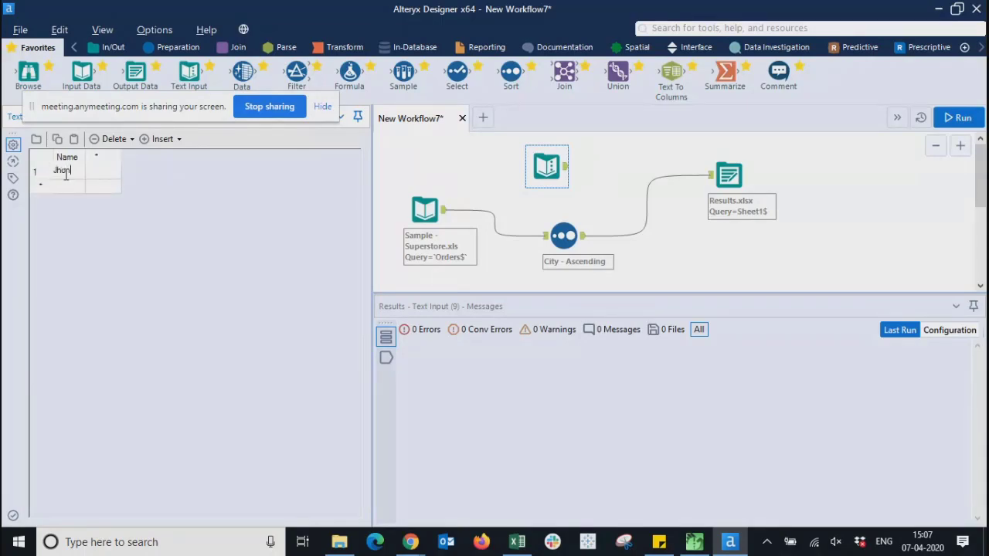
{"action": "key", "text": "BackSpace"}
{"action": "key", "text": "BackSpace"}
{"action": "key", "text": "BackSpace"}
{"action": "type", "text": "ohn"}
{"action": "left_click", "coordinate": [172, 199]}
{"action": "left_click", "coordinate": [103, 157]}
{"action": "type", "text": "A"}
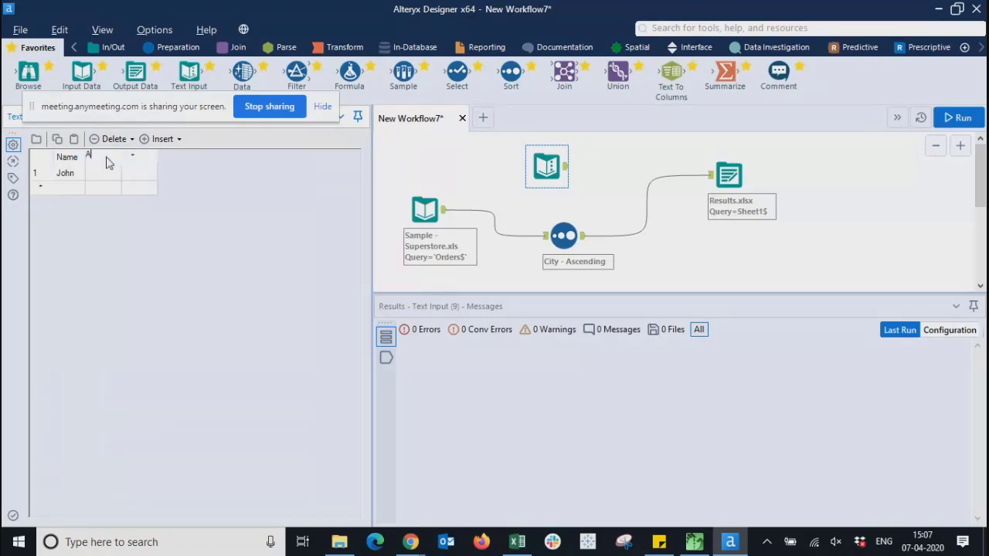
{"action": "type", "text": "ddress"}
{"action": "left_click", "coordinate": [97, 175]}
{"action": "type", "text": "Delhi"}
{"action": "left_click", "coordinate": [211, 251]}
- Move the Text Input tool up and left, above the Sample - Superstore Input Data tool
{"action": "left_click", "coordinate": [640, 172]}
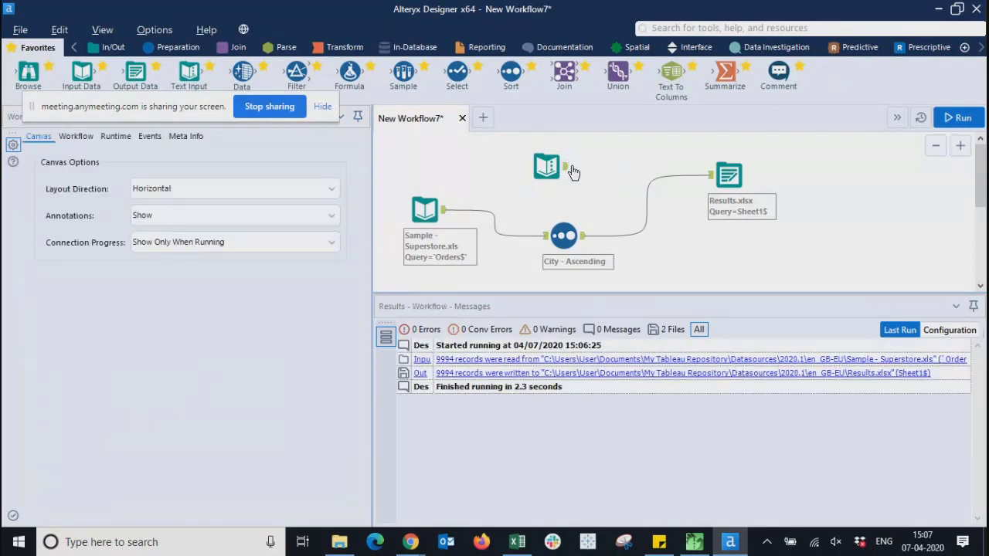
{"action": "left_click_drag", "start_coordinate": [572, 171], "coordinate": [610, 165]}
{"action": "mouse_move", "coordinate": [617, 71]}
{"action": "left_mouse_down"}
{"action": "mouse_move", "coordinate": [623, 143]}
{"action": "mouse_move", "coordinate": [622, 77]}
{"action": "left_mouse_up"}
{"action": "left_click_drag", "start_coordinate": [550, 165], "coordinate": [448, 161]}
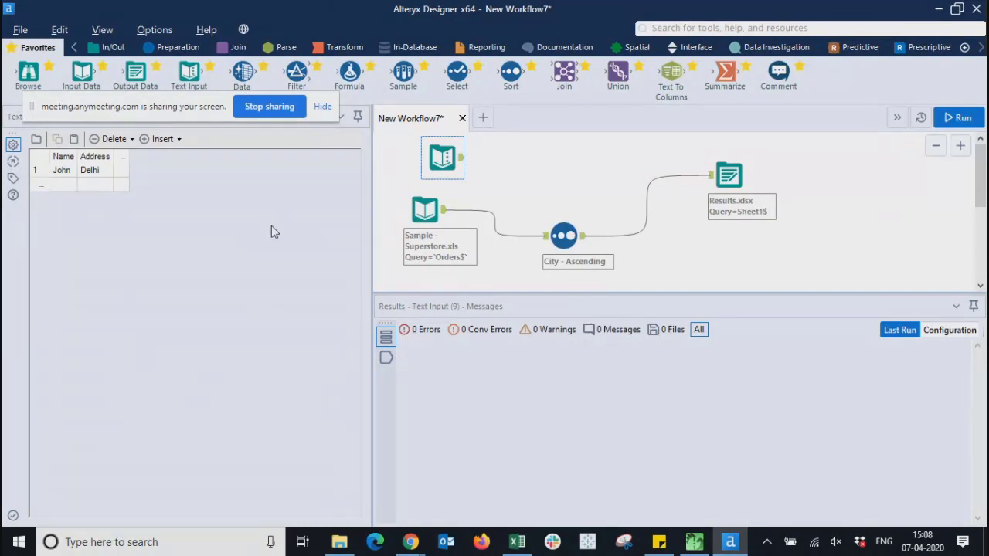
{"action": "left_click", "coordinate": [532, 191]}
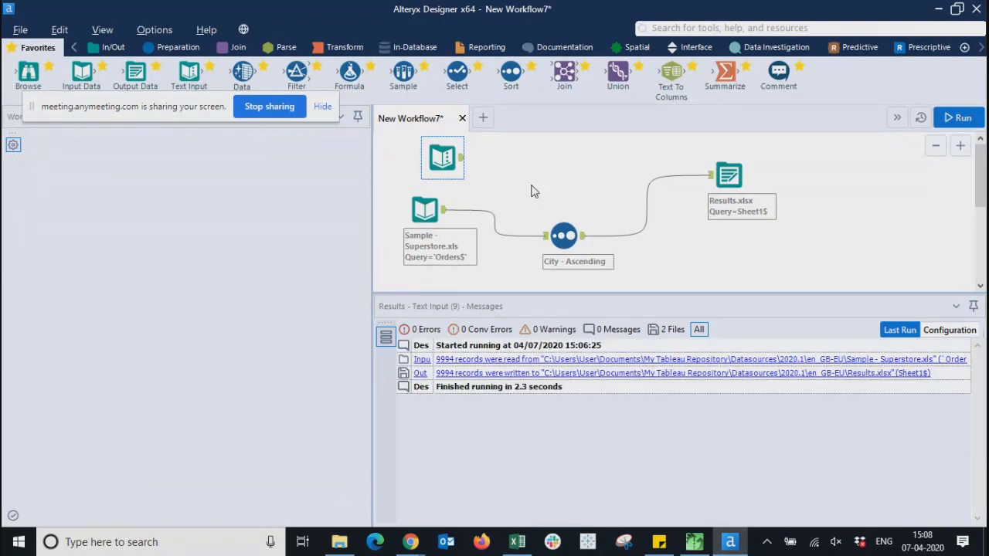
{"action": "mouse_move", "coordinate": [674, 74]}
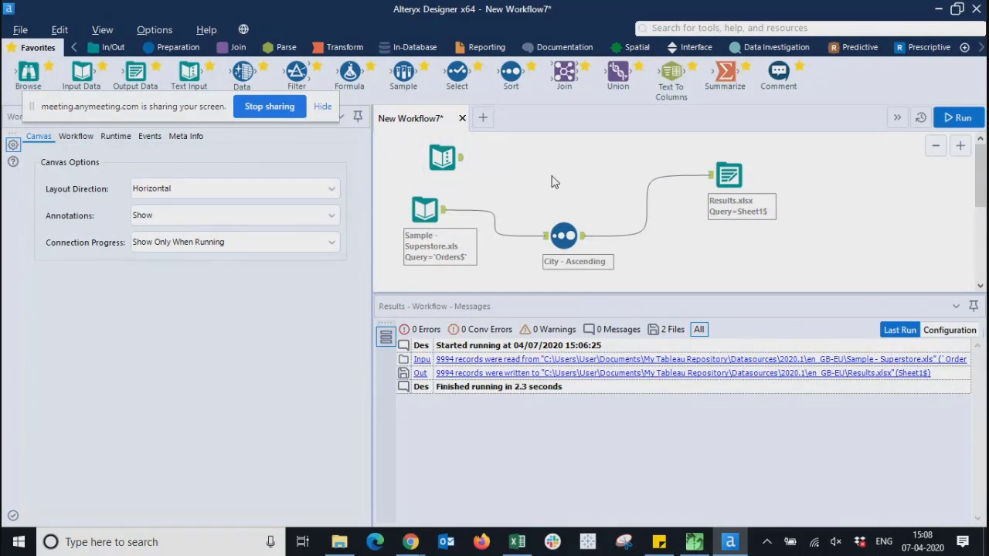
- Browse the ribbon tool categories from In/Out through to Data Investigation
{"action": "left_click", "coordinate": [113, 47]}
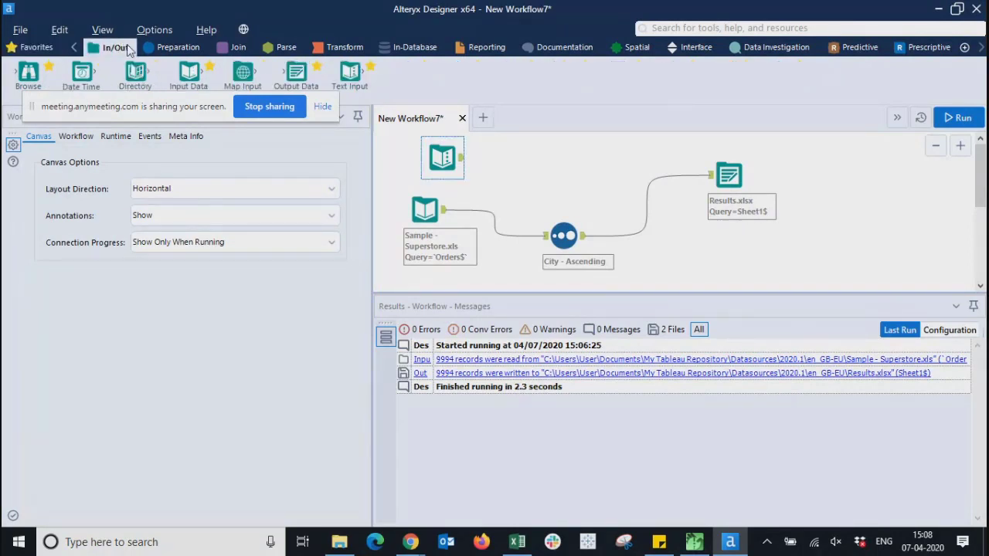
{"action": "left_click", "coordinate": [173, 47]}
{"action": "left_click", "coordinate": [236, 48]}
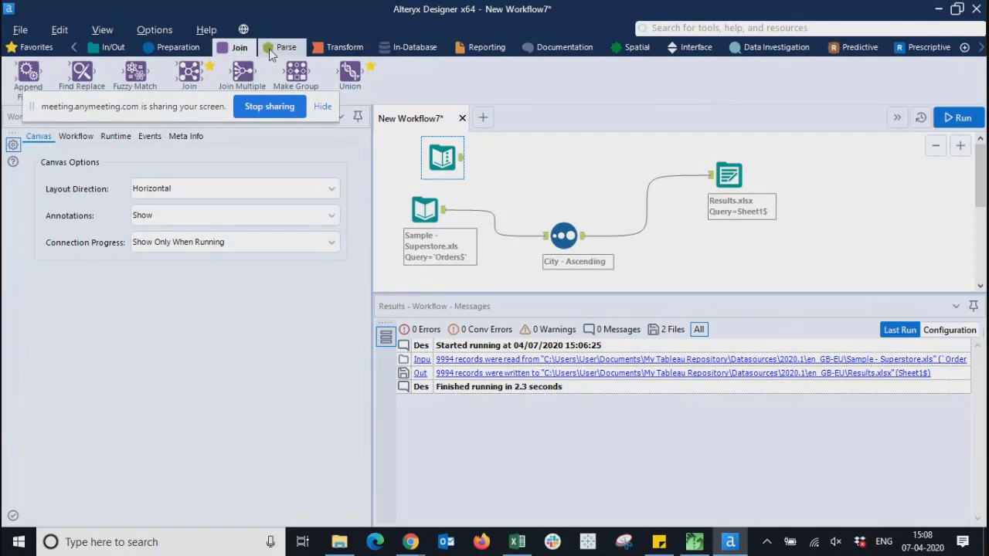
{"action": "left_click", "coordinate": [272, 48]}
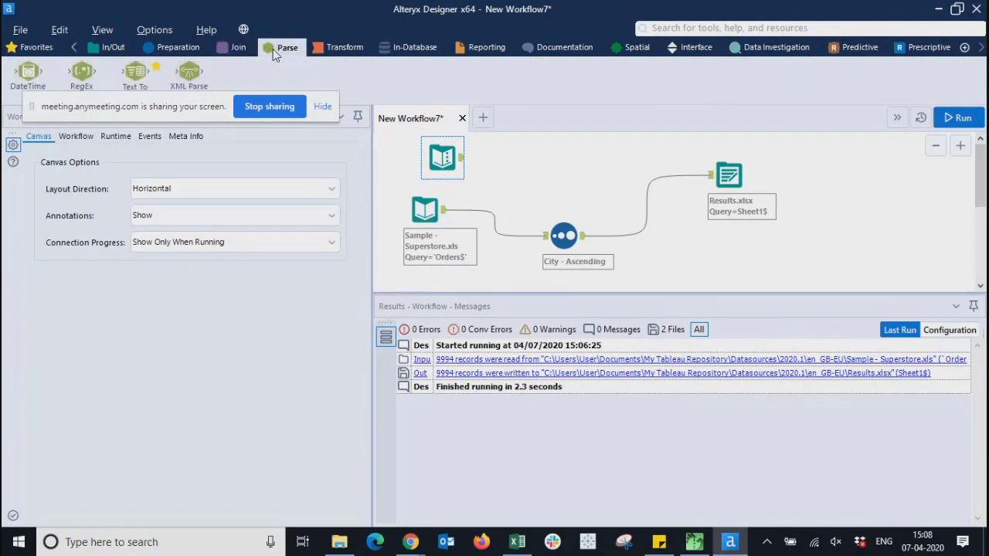
{"action": "left_click", "coordinate": [328, 47]}
{"action": "left_click", "coordinate": [413, 50]}
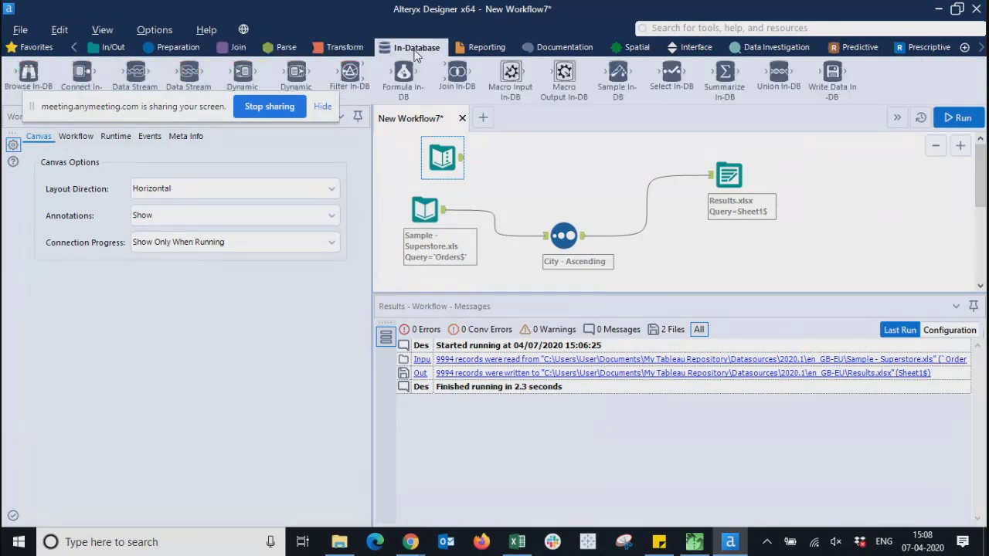
{"action": "left_click", "coordinate": [485, 48]}
{"action": "left_click", "coordinate": [563, 48]}
{"action": "left_click", "coordinate": [635, 48]}
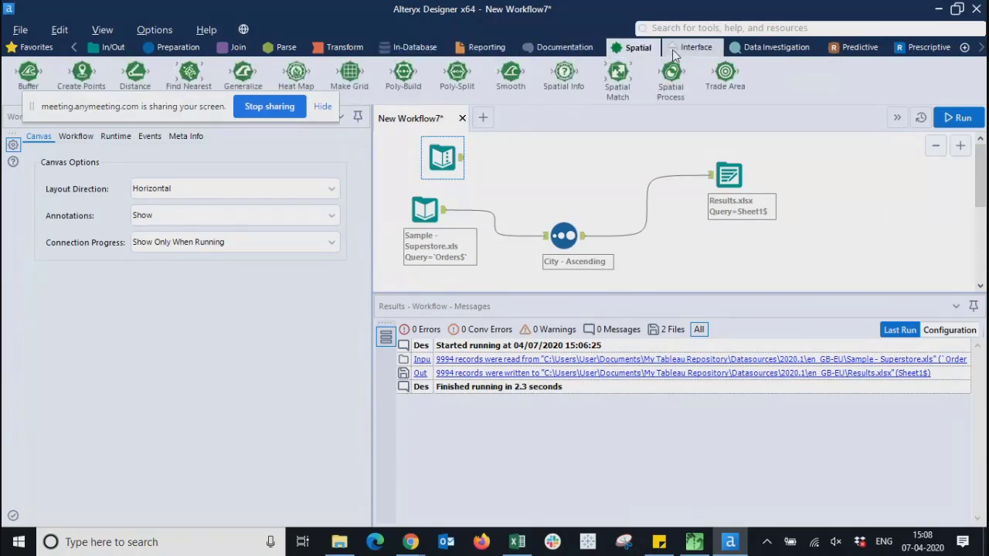
{"action": "left_click", "coordinate": [680, 49]}
{"action": "left_click", "coordinate": [740, 49]}
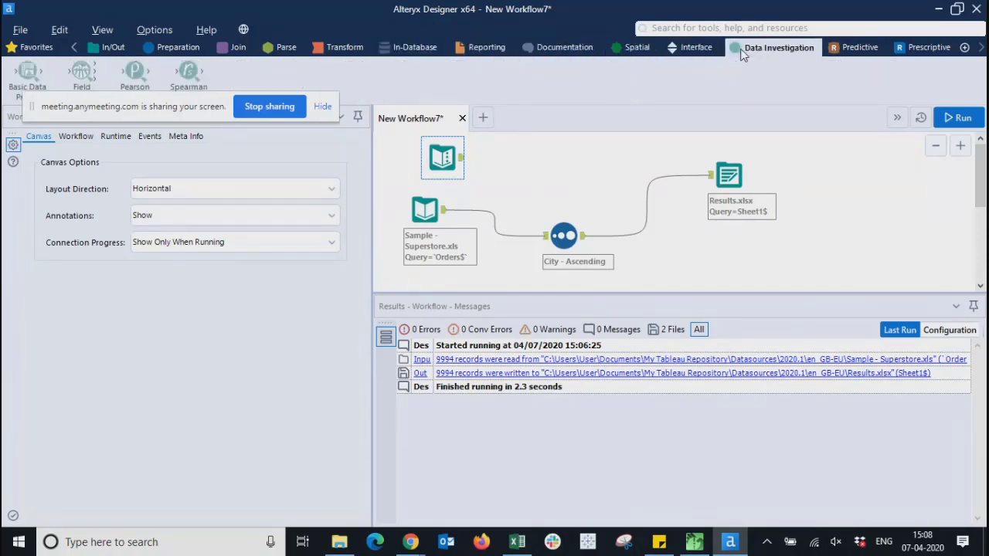
- Open and close the File menu, then clear the canvas selection
{"action": "left_click", "coordinate": [20, 29]}
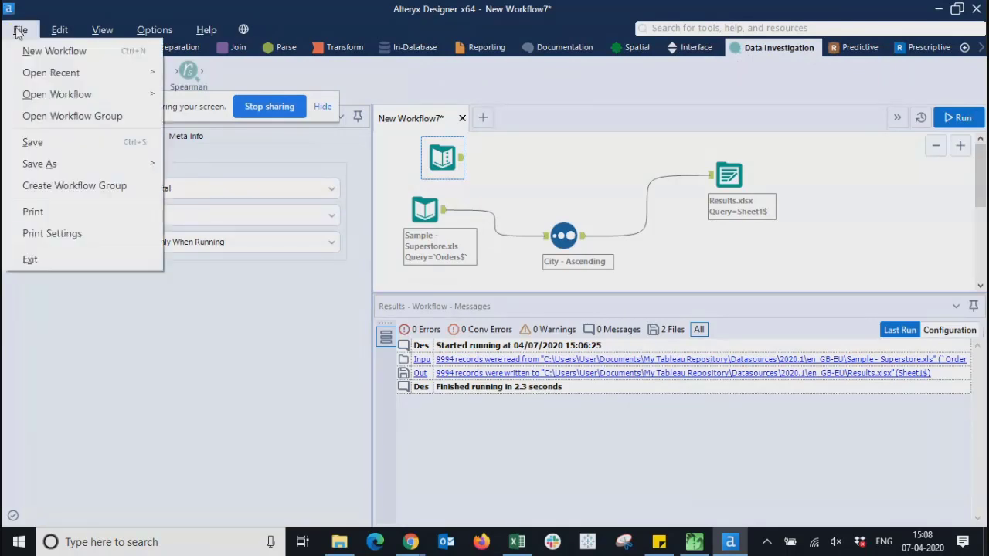
{"action": "left_click", "coordinate": [20, 29]}
{"action": "left_click", "coordinate": [827, 154]}
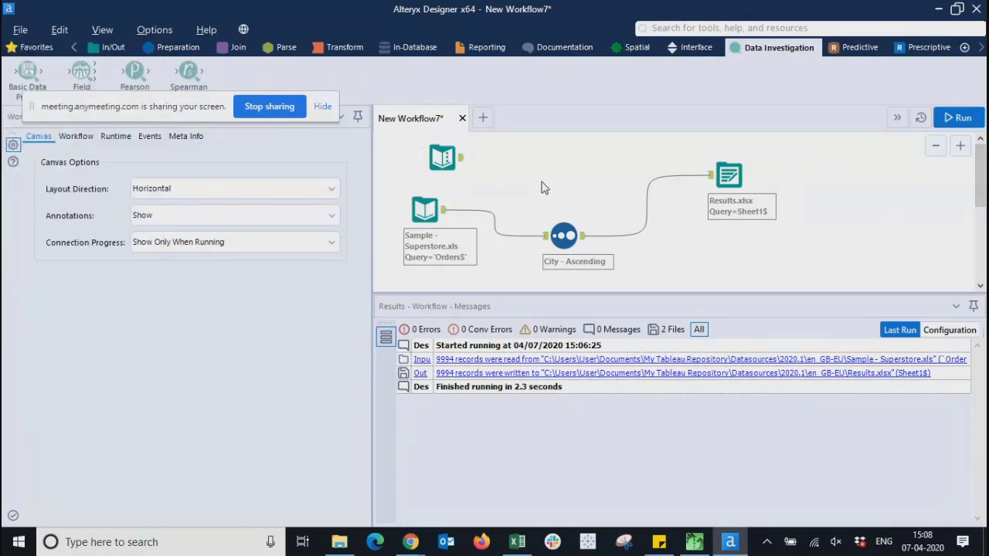
- Select the Sample - Superstore input tool and expand its Connect a File or Database list
{"action": "left_click", "coordinate": [71, 139]}
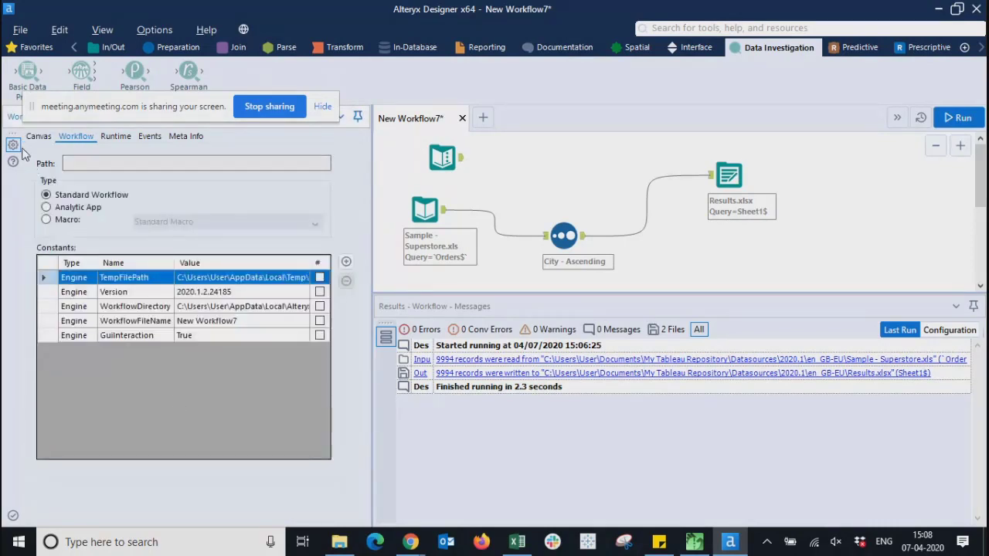
{"action": "left_click", "coordinate": [452, 228]}
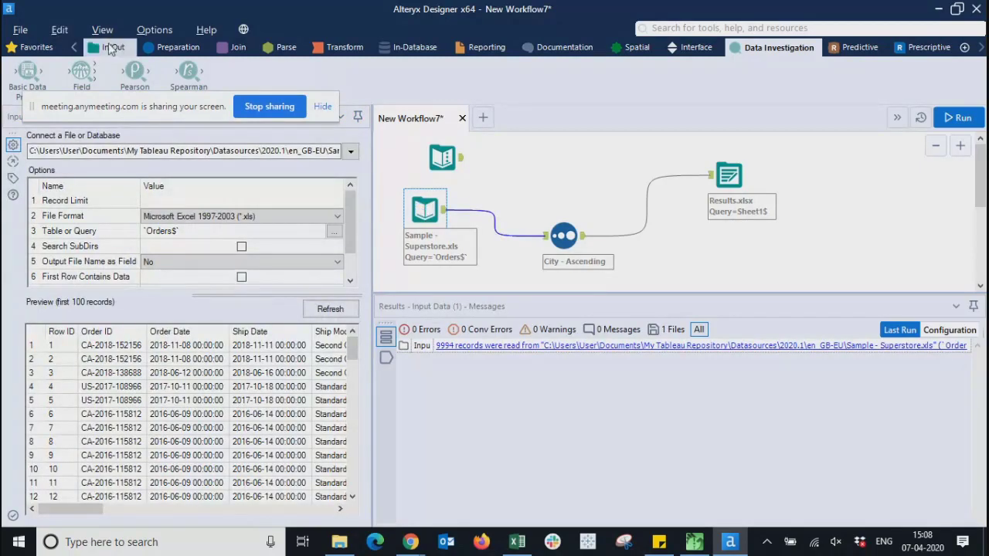
{"action": "left_click", "coordinate": [113, 47]}
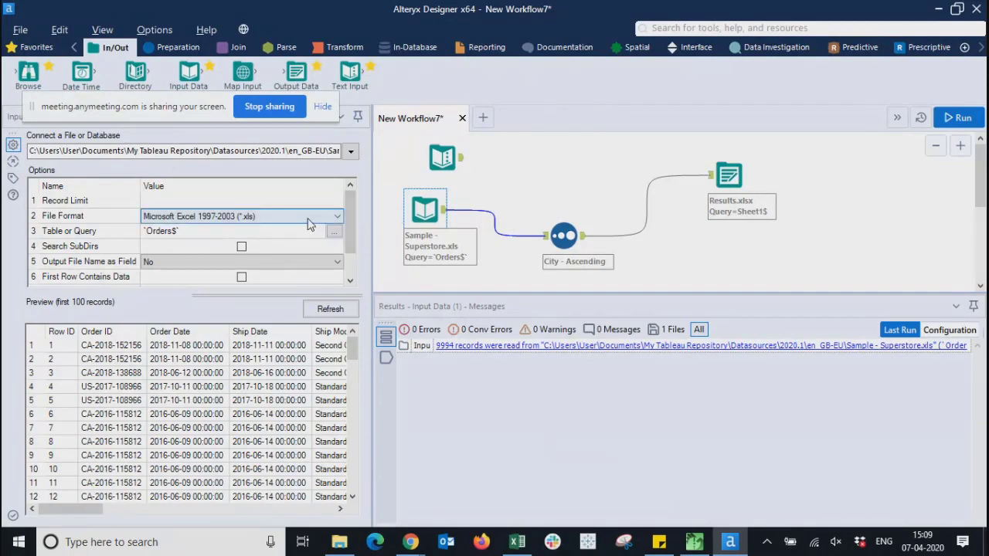
{"action": "left_click", "coordinate": [348, 151]}
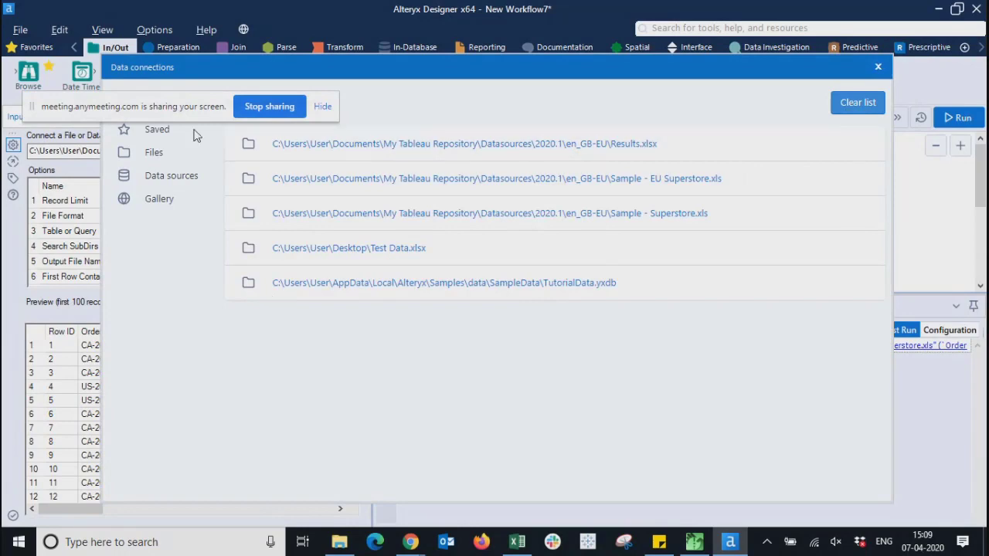
- Browse to Sample - Superstore.xls in en_GB-EU and paste four copies of it
{"action": "left_click", "coordinate": [130, 153]}
{"action": "left_click", "coordinate": [593, 148]}
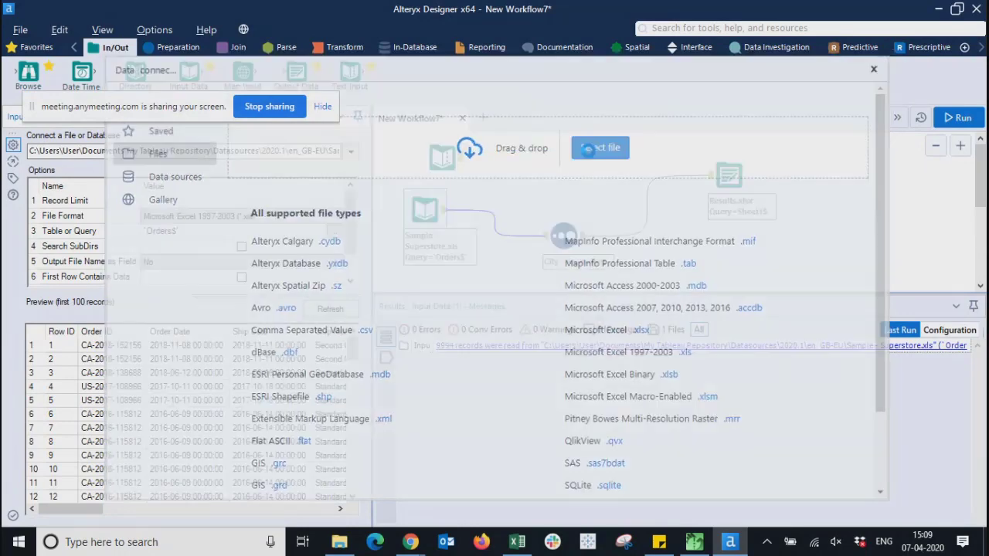
{"action": "left_click", "coordinate": [479, 213]}
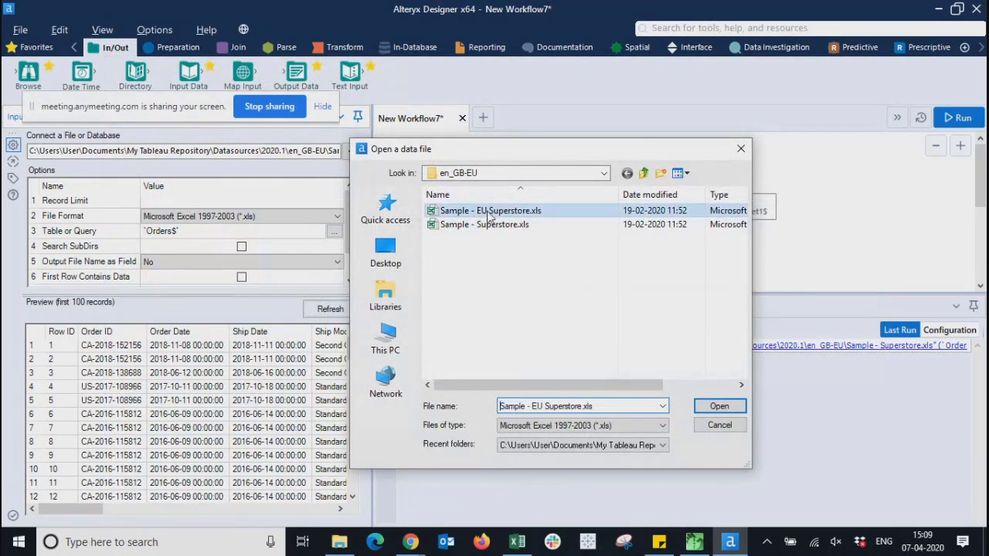
{"action": "left_click", "coordinate": [503, 225]}
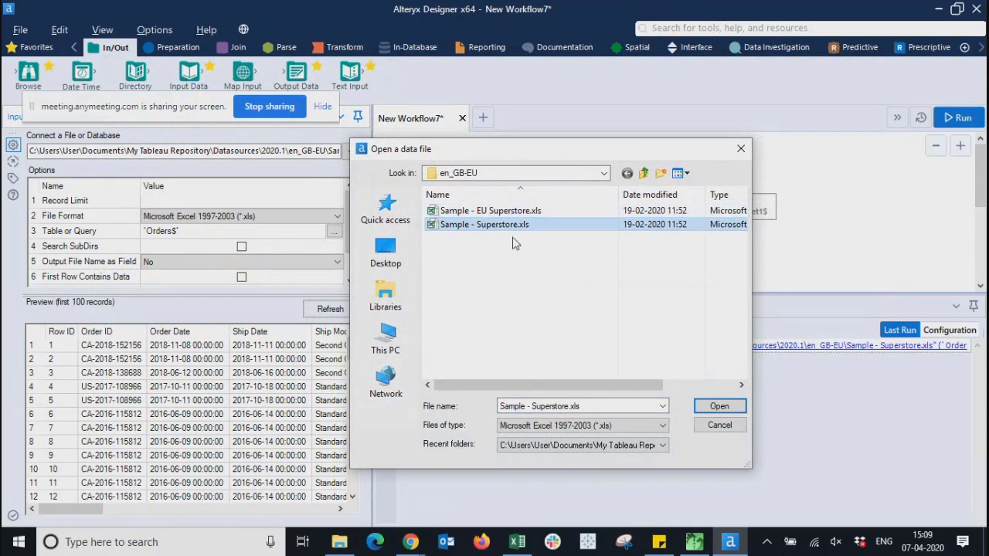
{"action": "key", "text": "ctrl+v"}
{"action": "key", "text": "ctrl+v"}
{"action": "key", "text": "ctrl+v"}
{"action": "key", "text": "ctrl+v"}
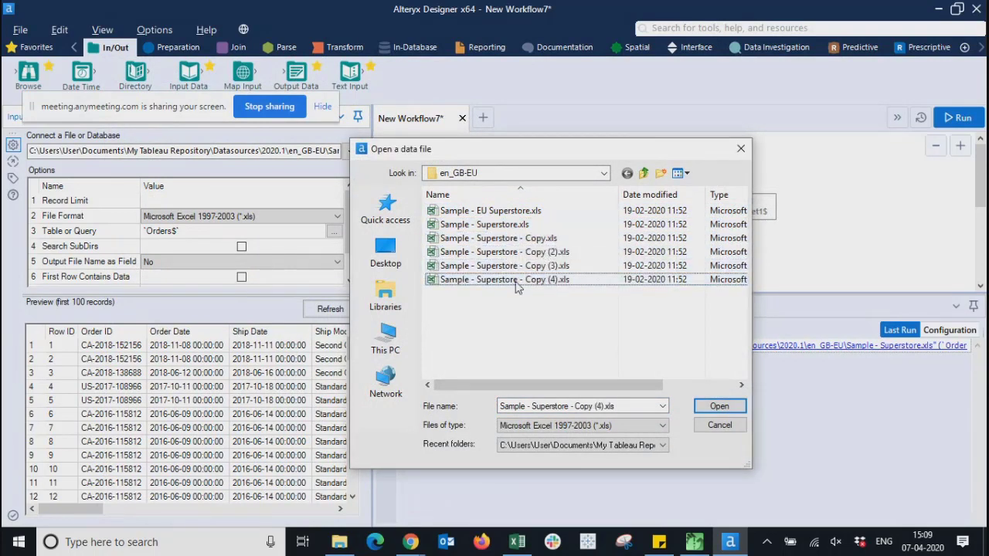
- Click through the copies, ending on Sample - Superstore - Copy.xls
{"action": "left_click", "coordinate": [511, 241]}
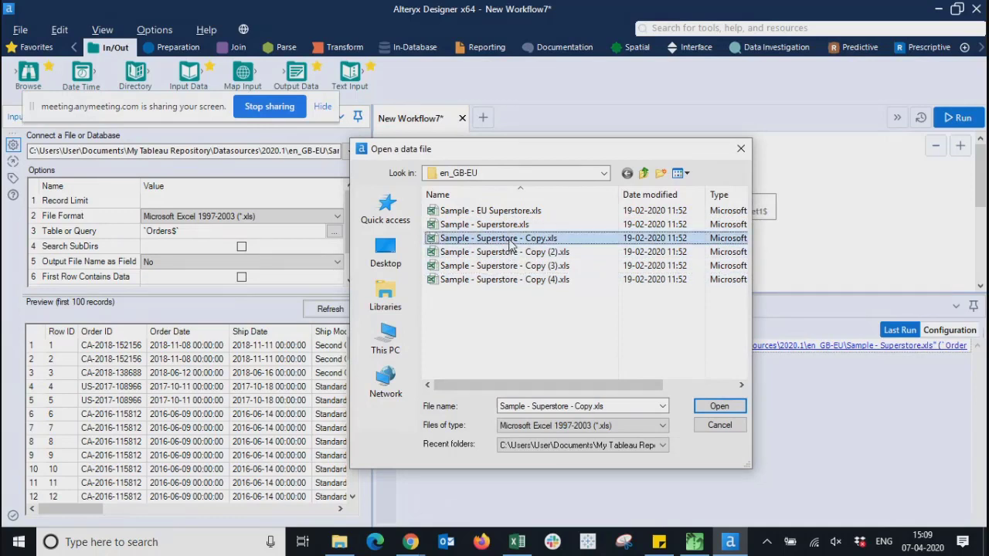
{"action": "key", "text": "Down"}
{"action": "key", "text": "Down"}
{"action": "key", "text": "Down"}
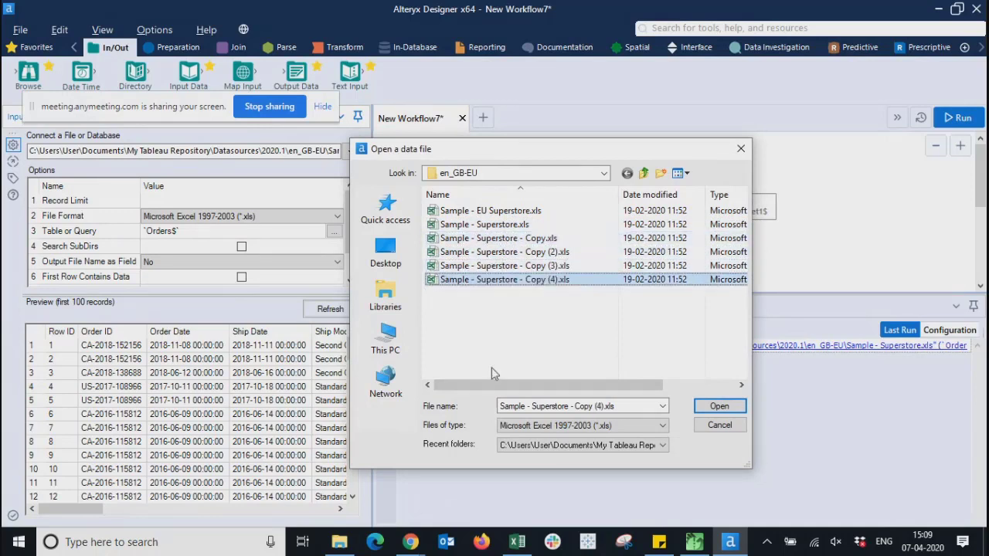
{"action": "left_click", "coordinate": [513, 352]}
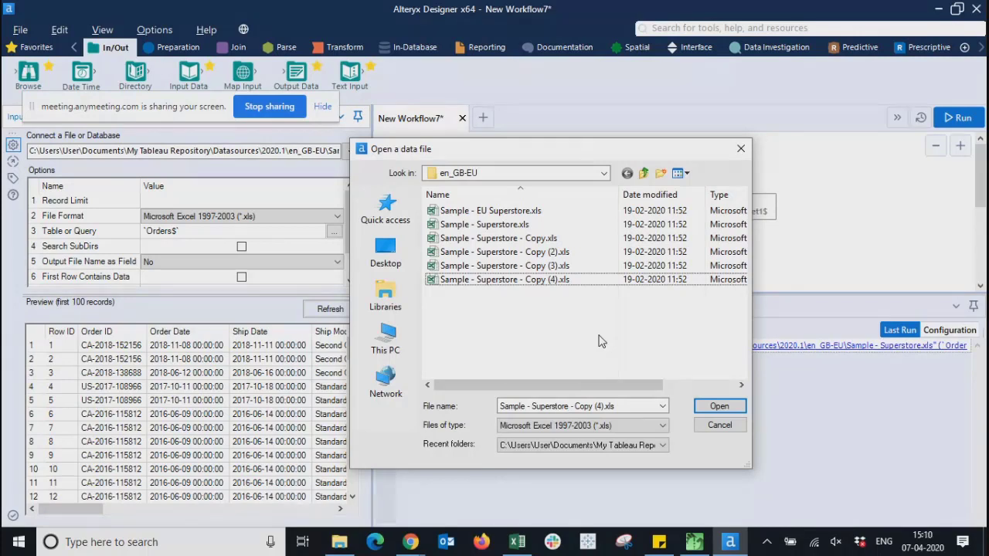
{"action": "left_click", "coordinate": [503, 279]}
{"action": "left_click", "coordinate": [501, 268]}
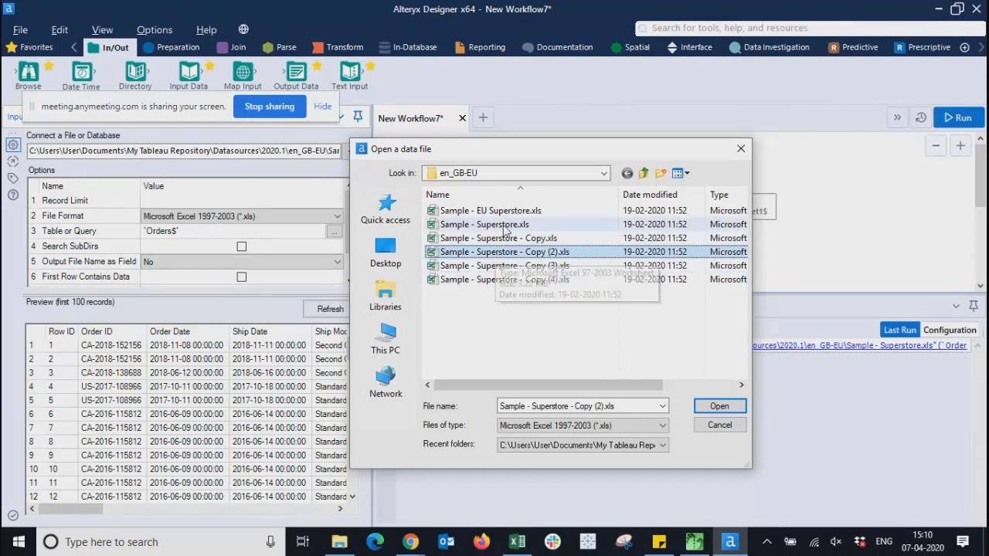
{"action": "left_click", "coordinate": [499, 240]}
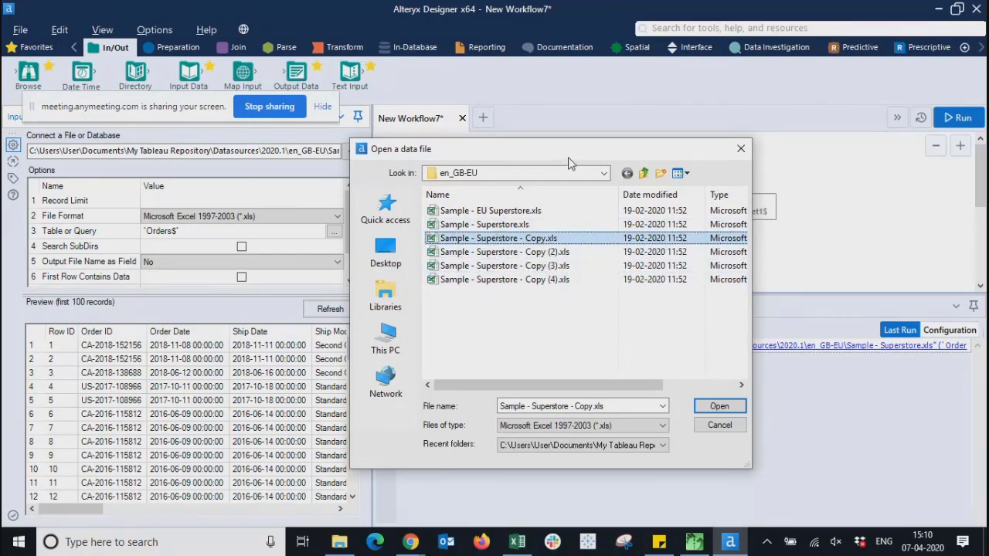
- Cancel the Open a data file dialog so Orders keeps Sample - Superstore.xls, then deselect tools
{"action": "left_click_drag", "start_coordinate": [571, 153], "coordinate": [605, 153]}
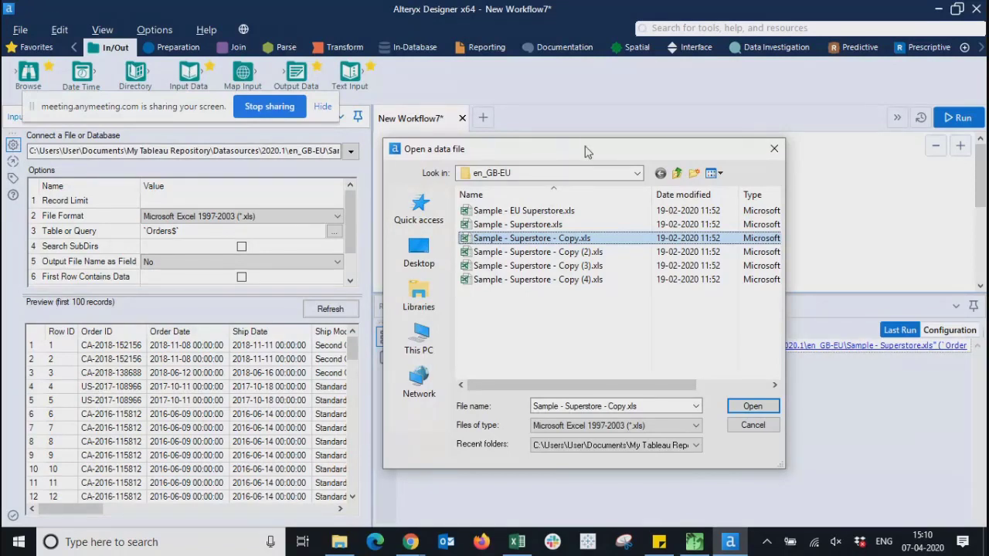
{"action": "left_click_drag", "start_coordinate": [585, 154], "coordinate": [567, 118]}
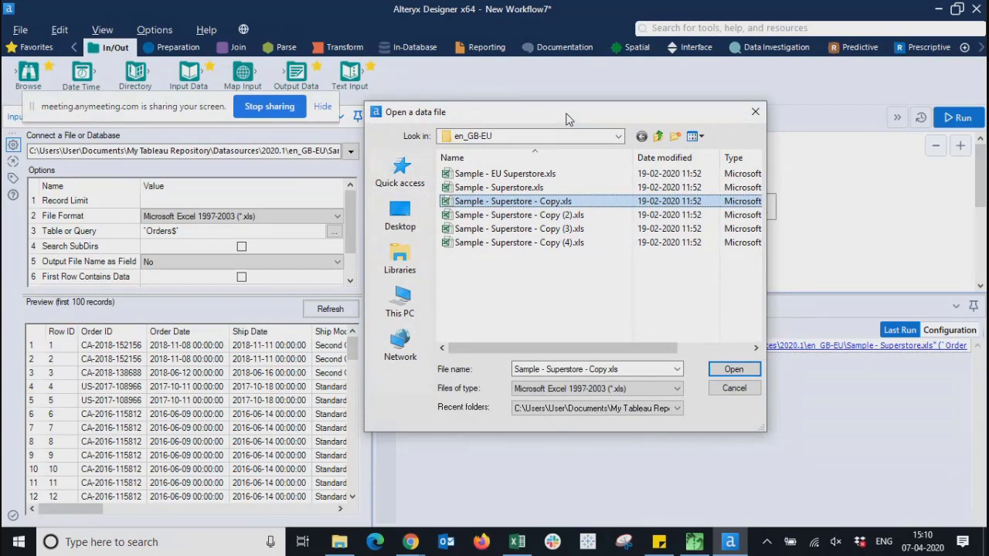
{"action": "mouse_move", "coordinate": [566, 119]}
{"action": "left_mouse_down"}
{"action": "mouse_move", "coordinate": [588, 144]}
{"action": "mouse_move", "coordinate": [552, 144]}
{"action": "mouse_move", "coordinate": [560, 132]}
{"action": "left_mouse_up"}
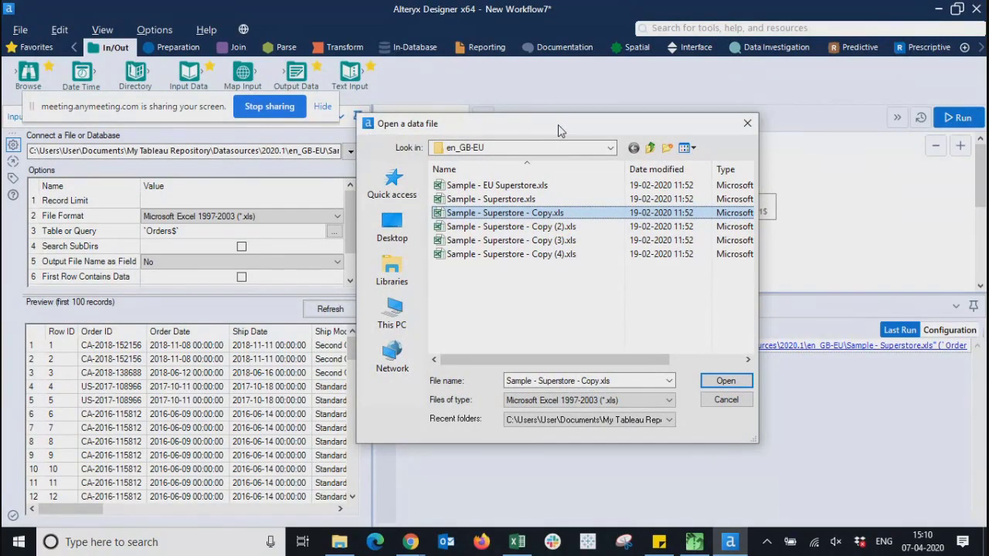
{"action": "left_click_drag", "start_coordinate": [562, 133], "coordinate": [564, 114]}
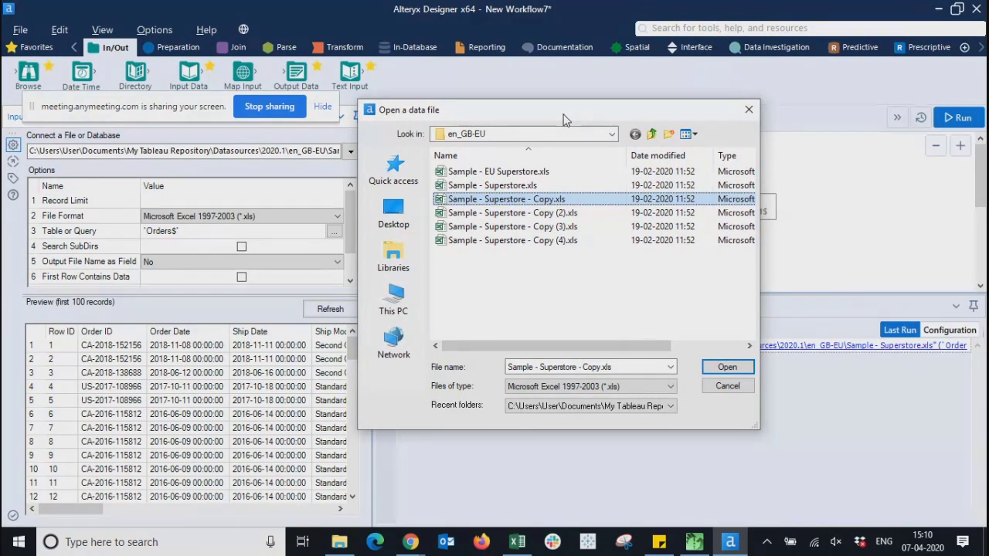
{"action": "left_click", "coordinate": [711, 388]}
{"action": "left_click", "coordinate": [553, 178]}
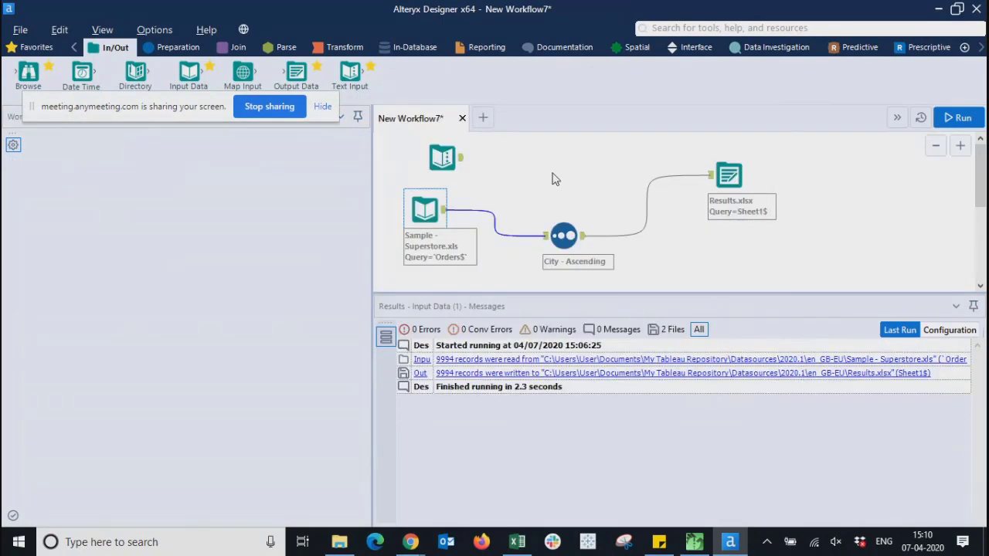
{"action": "left_click", "coordinate": [265, 106]}
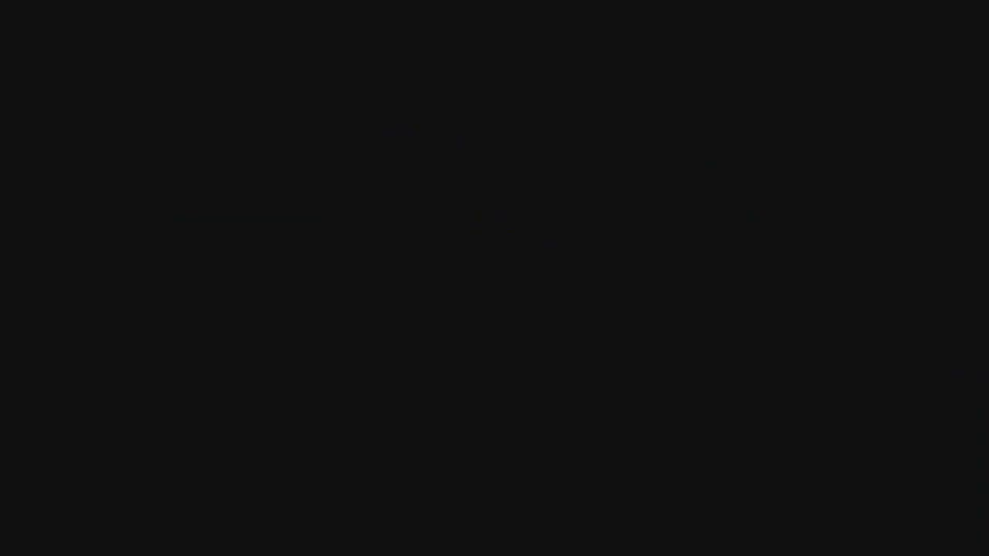